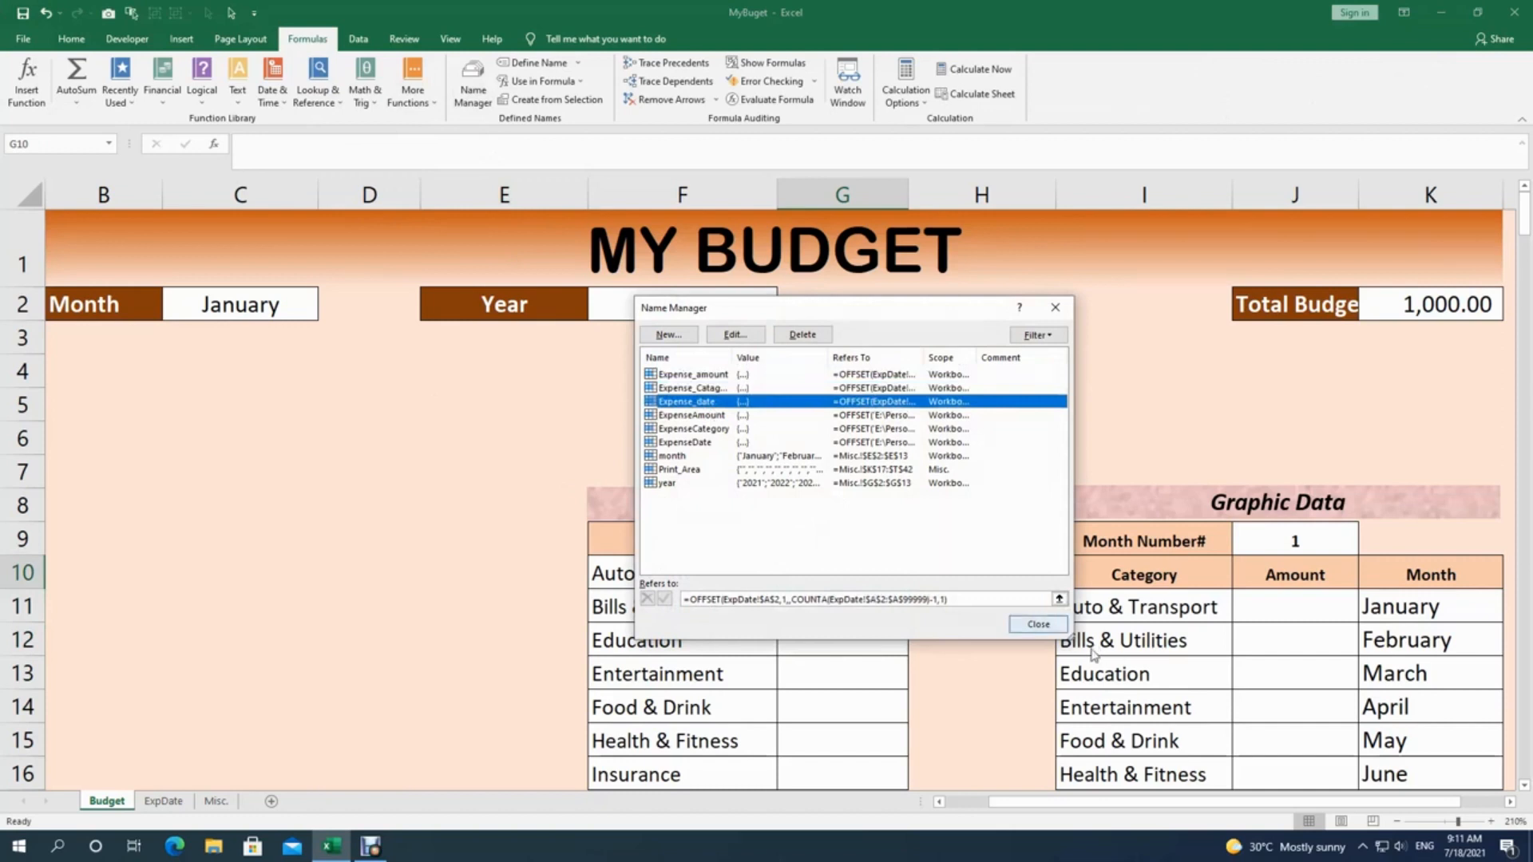
Step: Close the Name Manager and name the month number cell J9 "monthnumber"
click(1038, 625)
click(1278, 543)
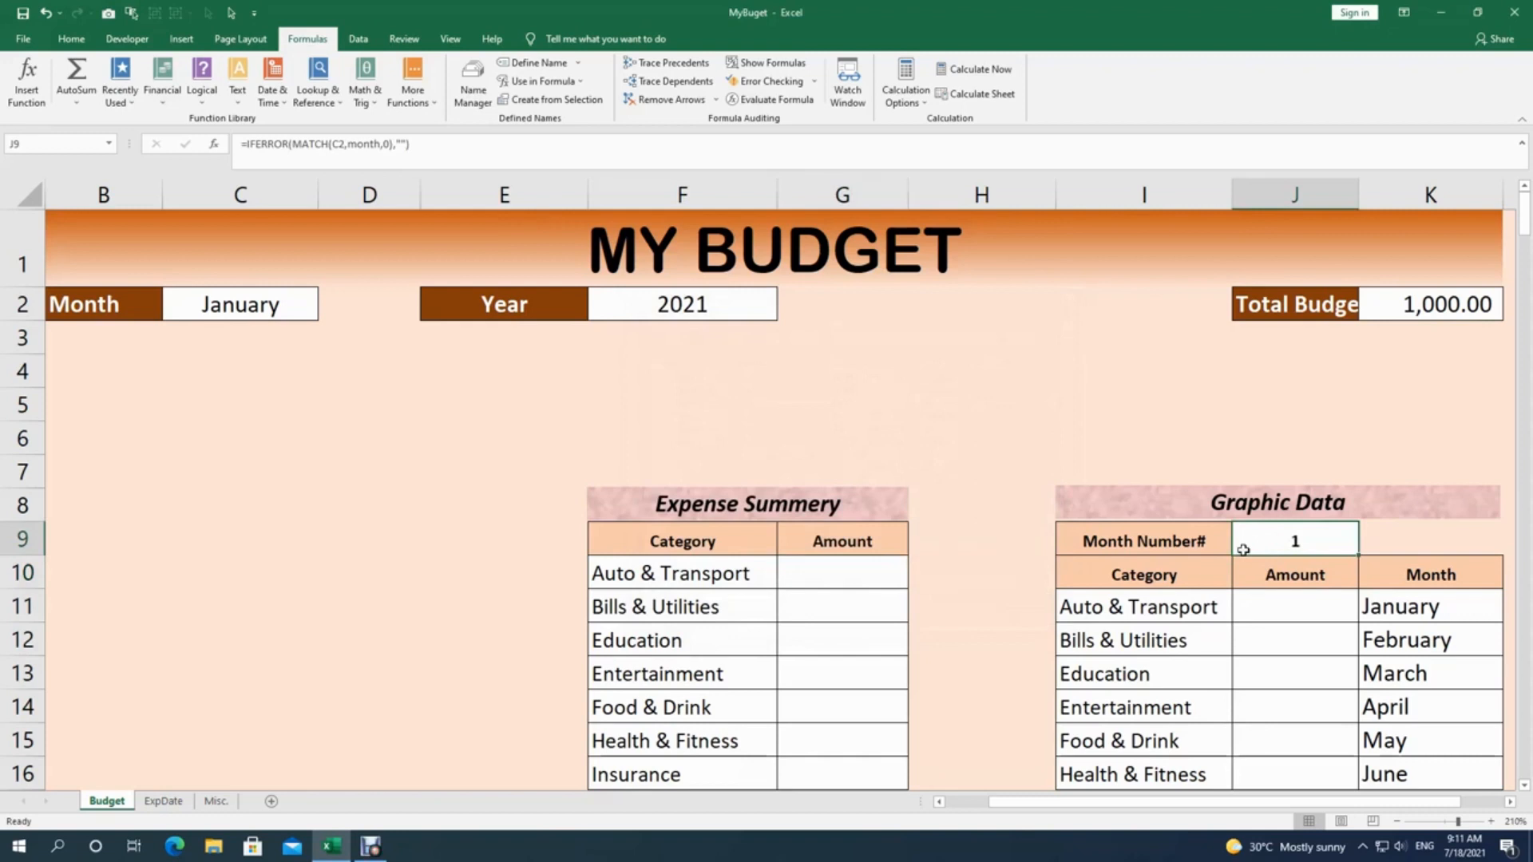
click(1376, 534)
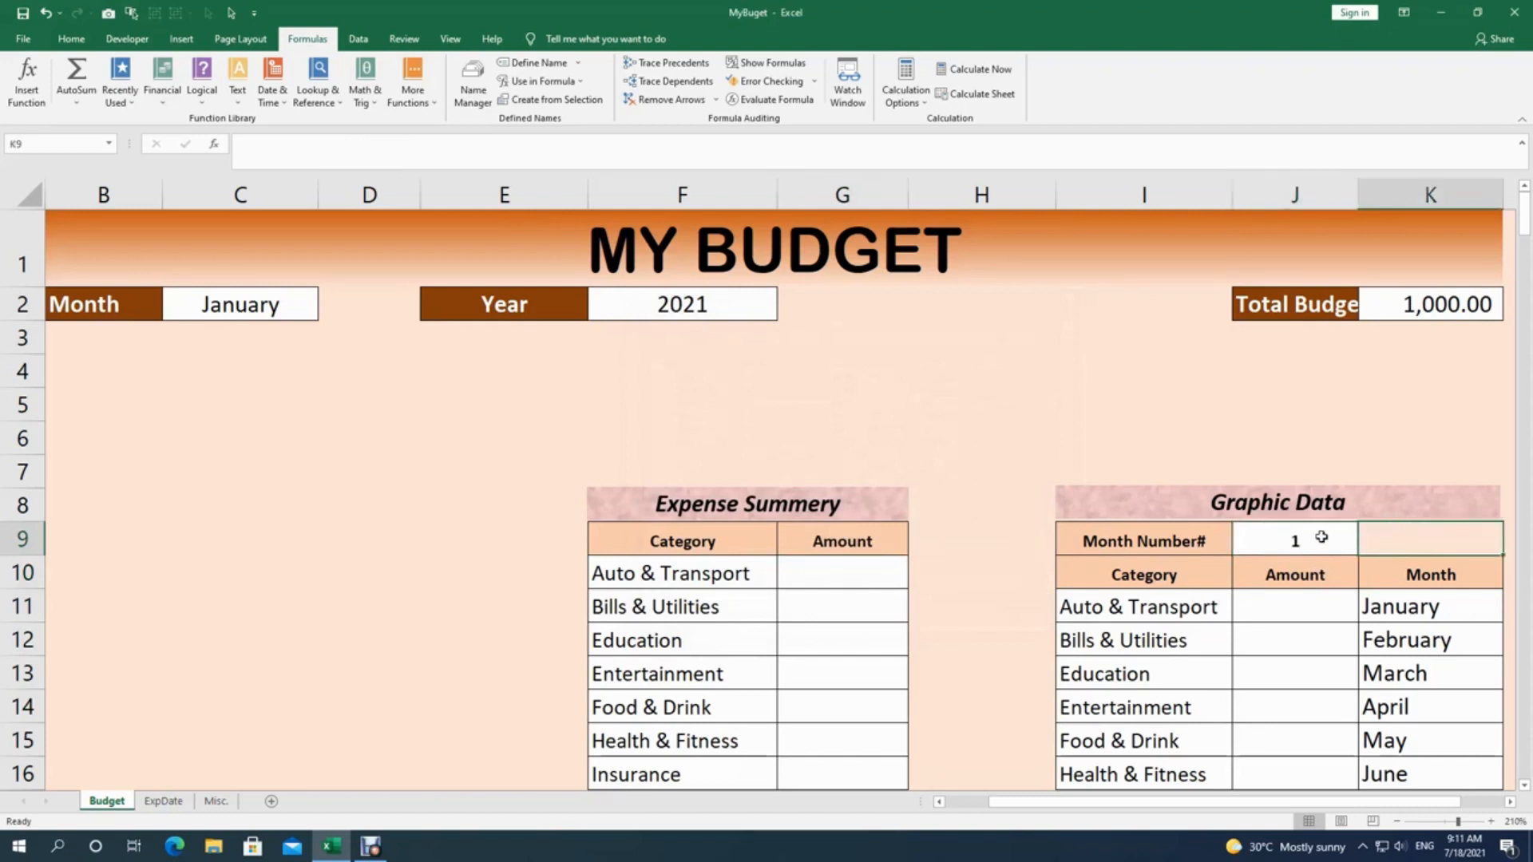
click(1321, 538)
click(56, 146)
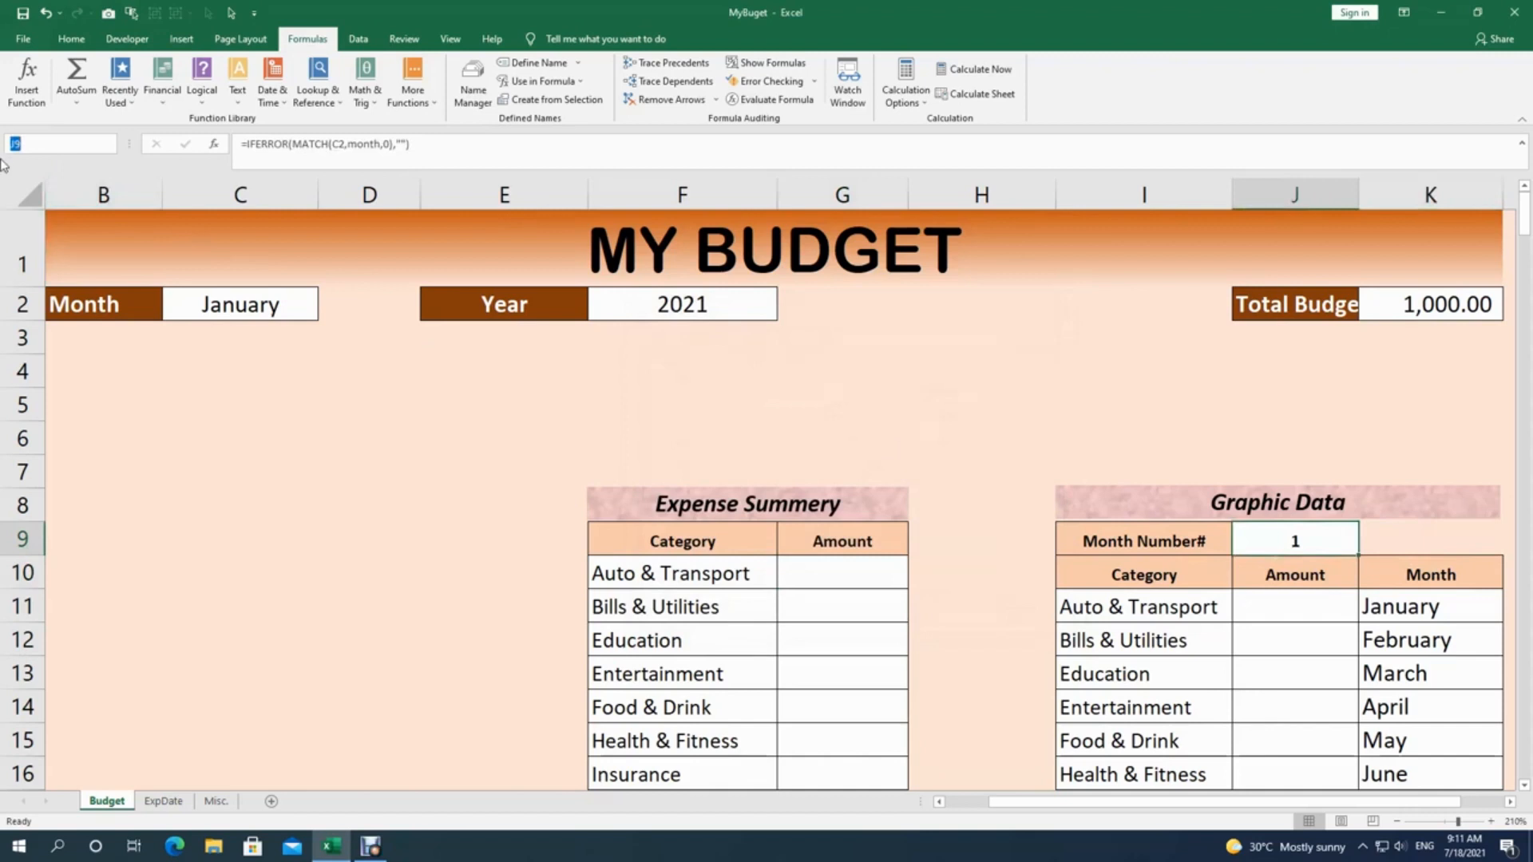
text(monthnumber)
key(Return)
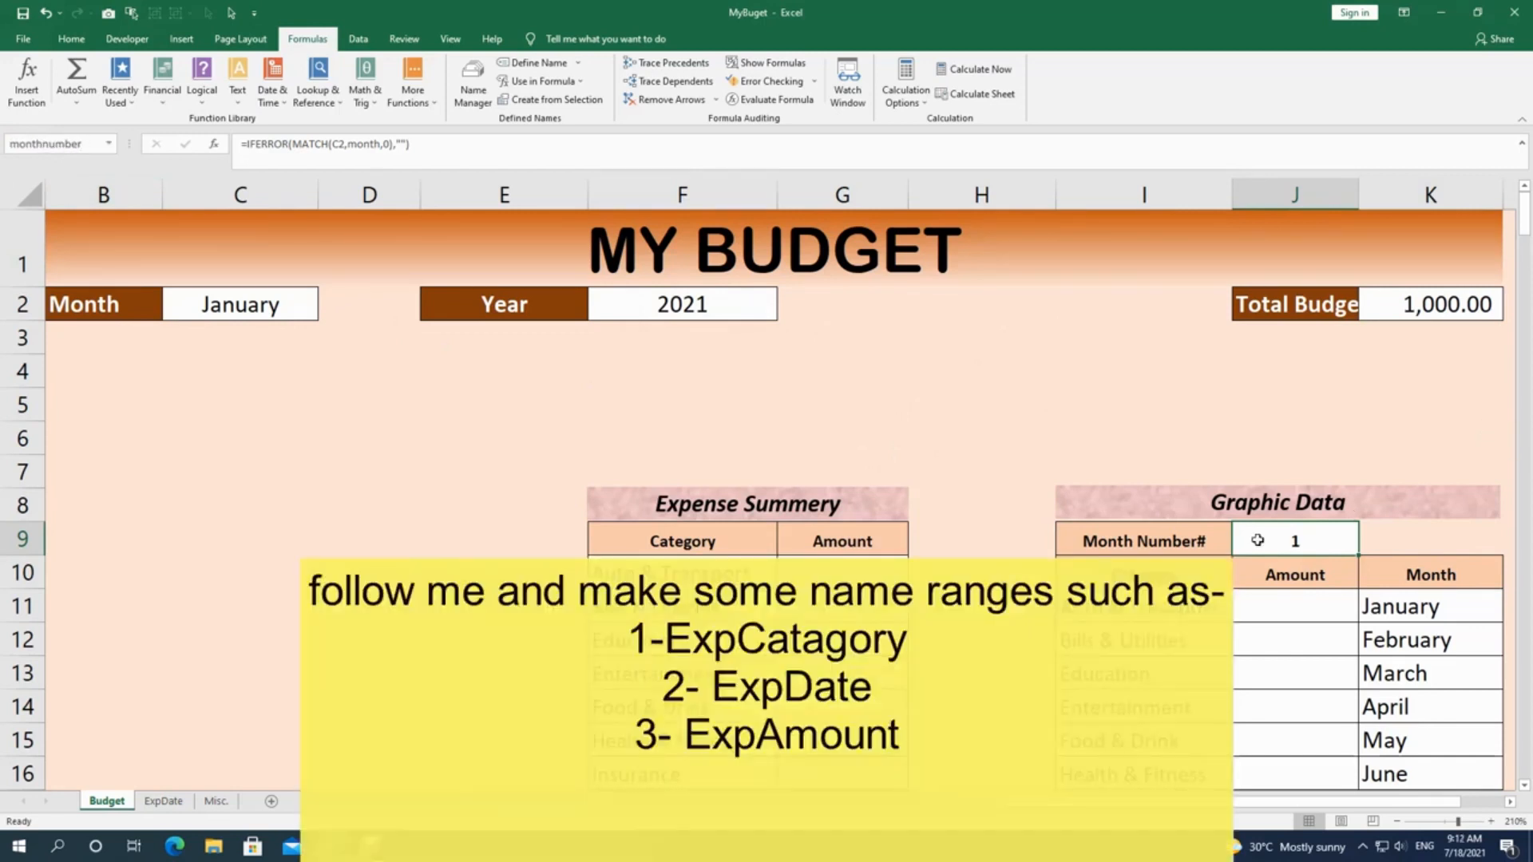
Step: Name the selected month cell C2 "Selmonth"
click(266, 301)
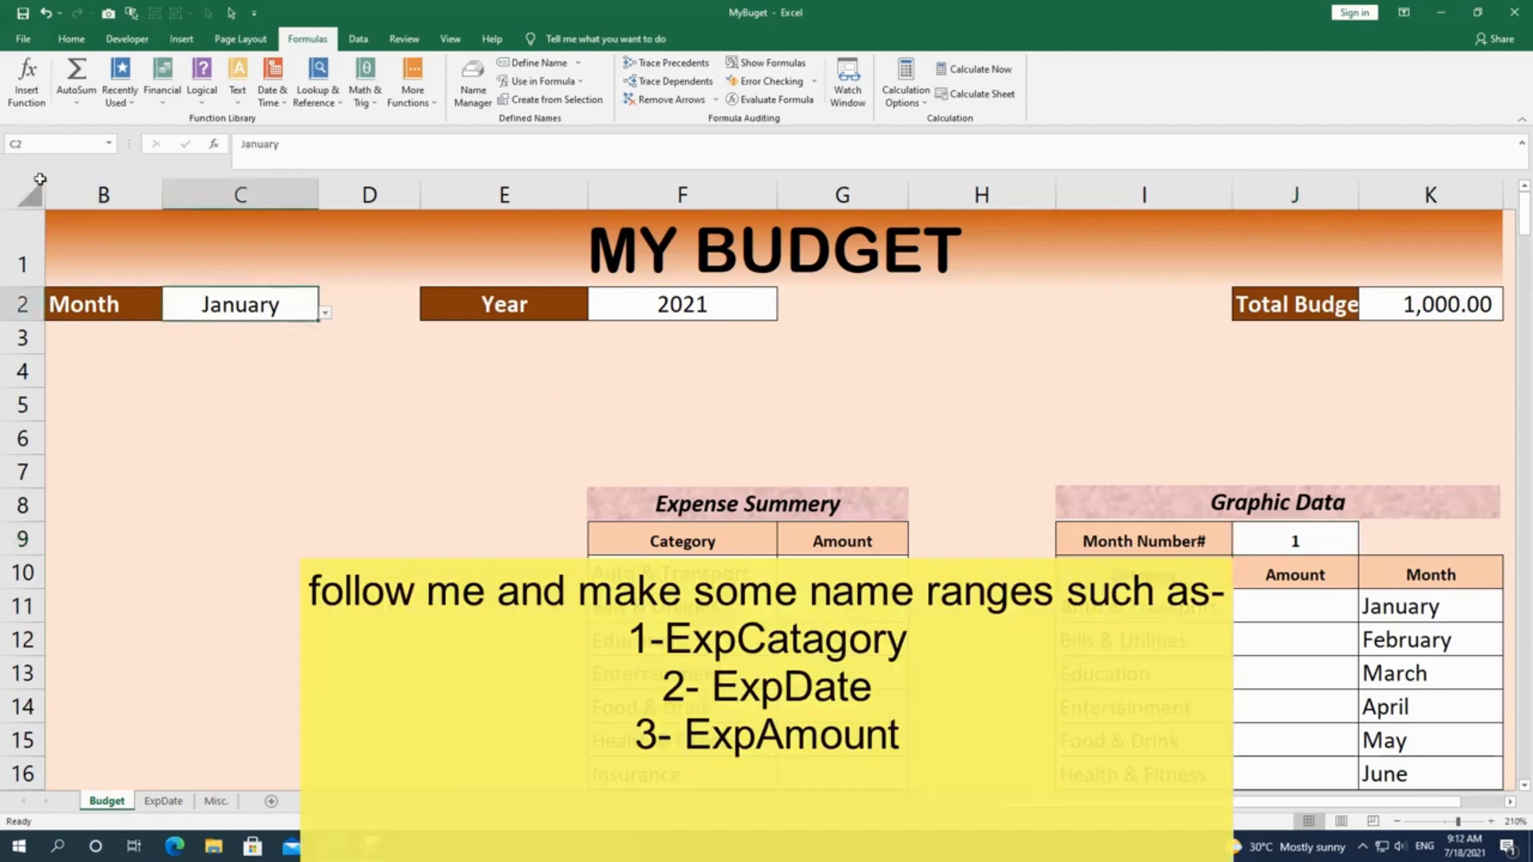
click(280, 374)
click(268, 303)
click(16, 144)
text(Sel)
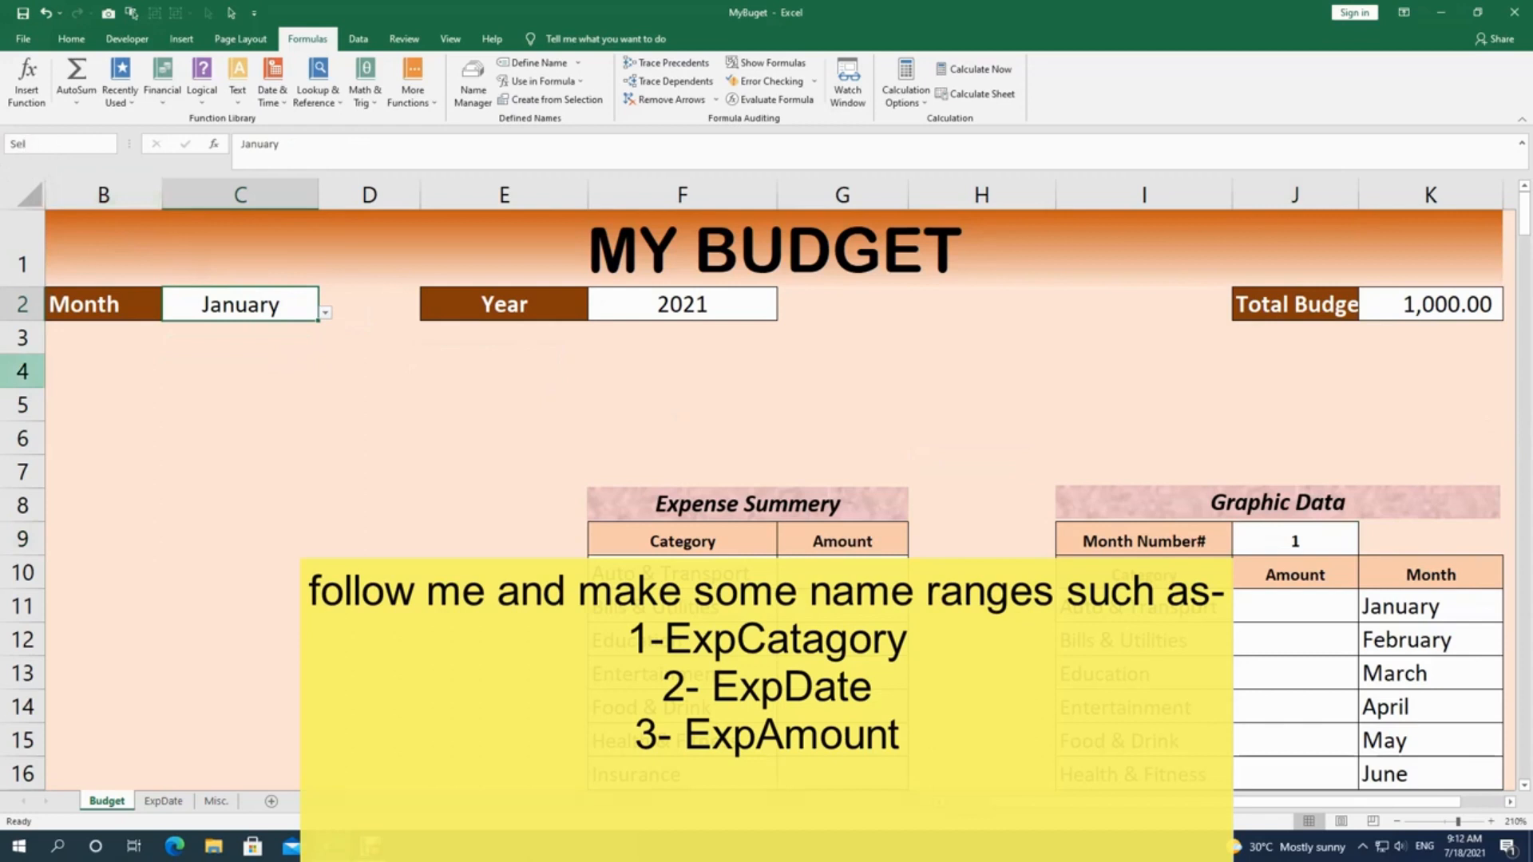
text(month)
Step: Name the selected year cell F2 "Selyear"
click(683, 302)
click(69, 145)
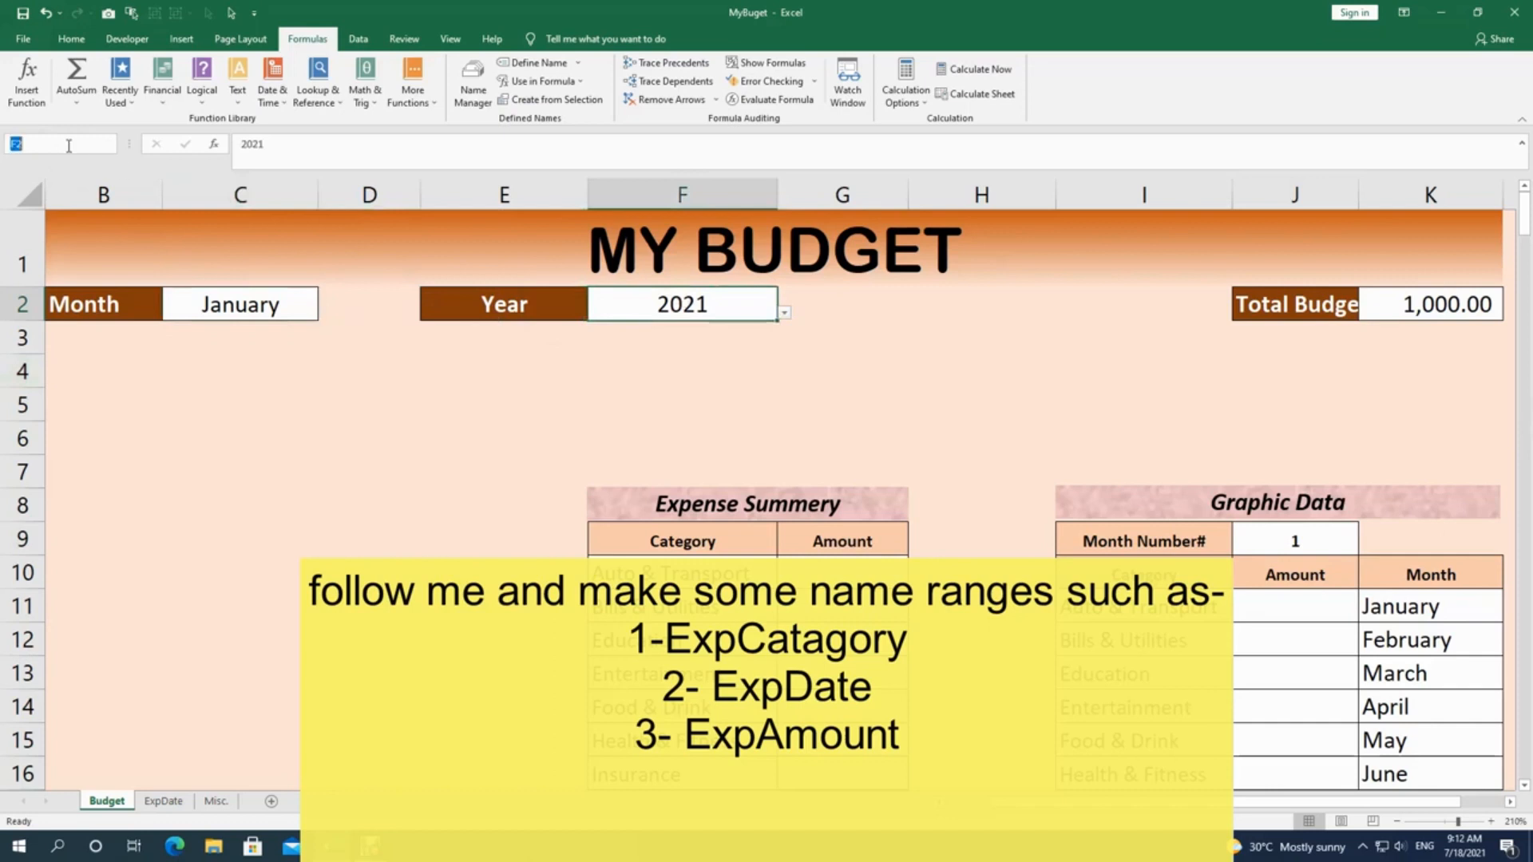
text(Selyear)
click(703, 370)
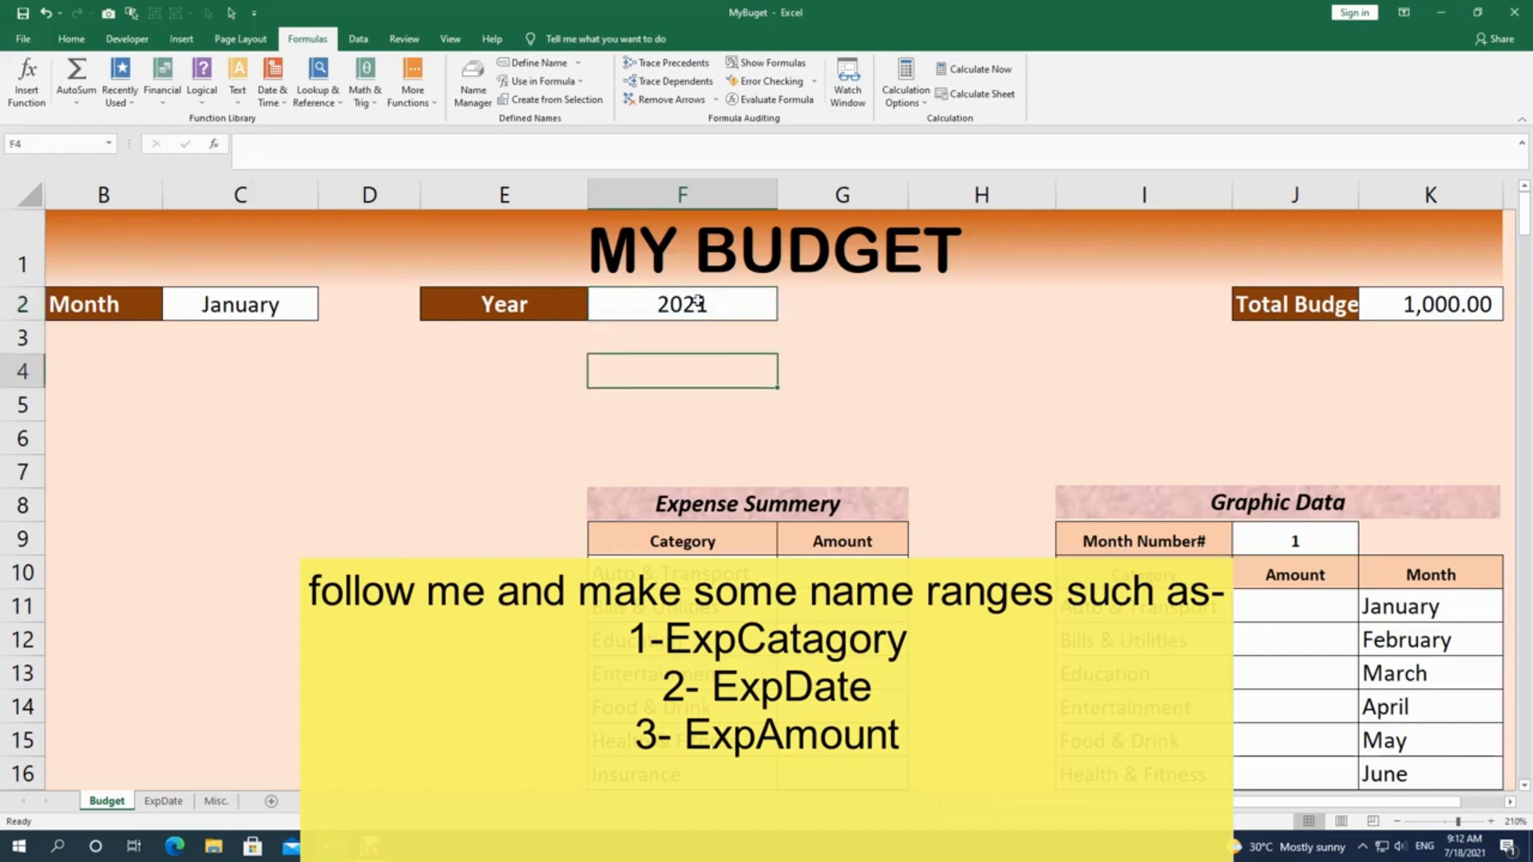
click(700, 301)
click(1294, 534)
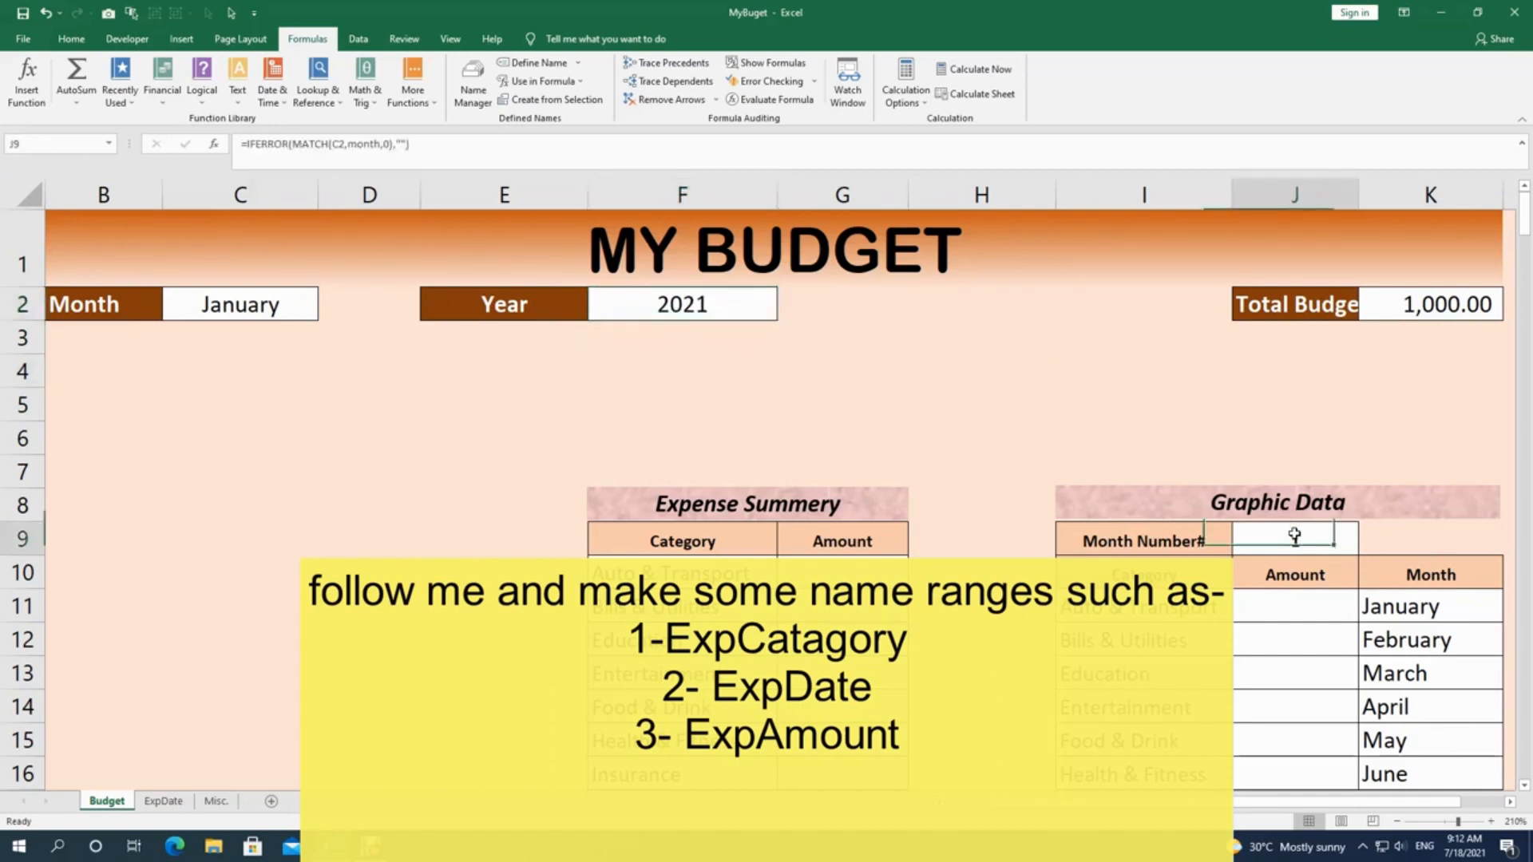
click(708, 315)
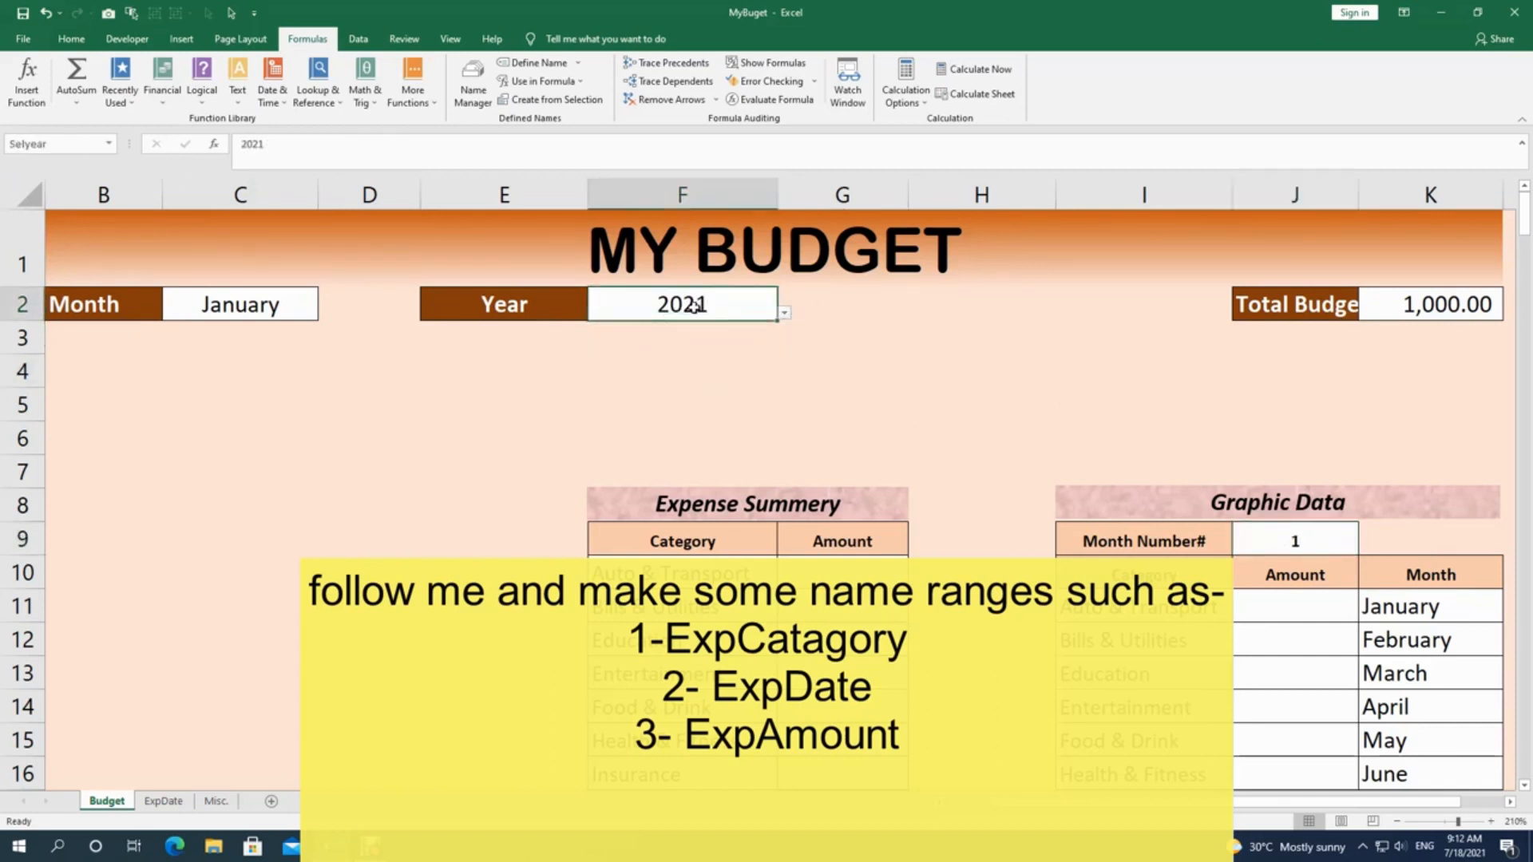
Step: Start a SUMIFS formula in the Auto & Transport amount cell G10 with Expense_amount as the sum range
click(830, 543)
click(819, 571)
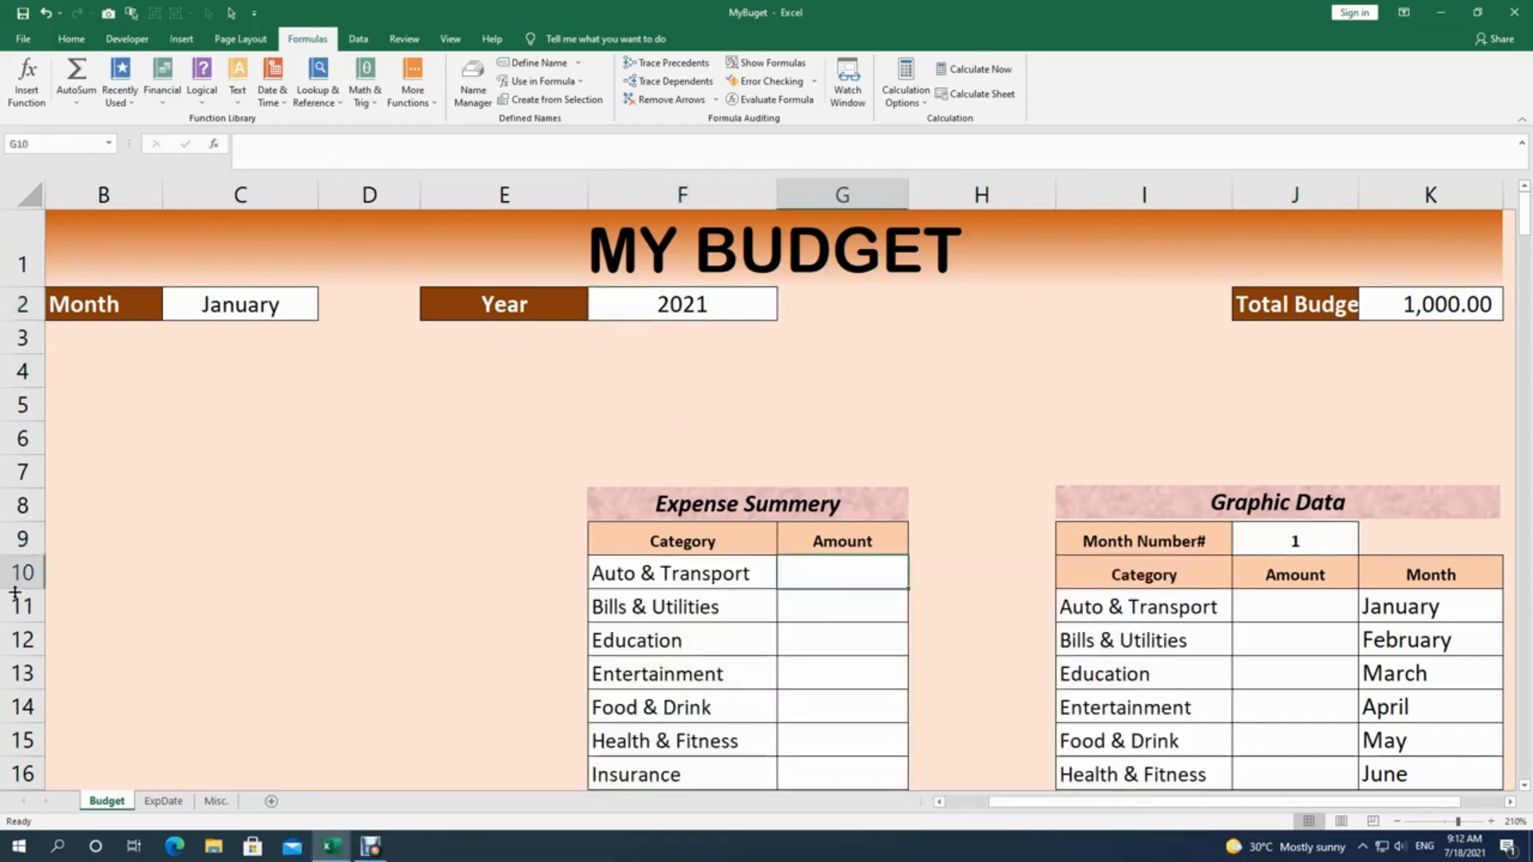
text(=)
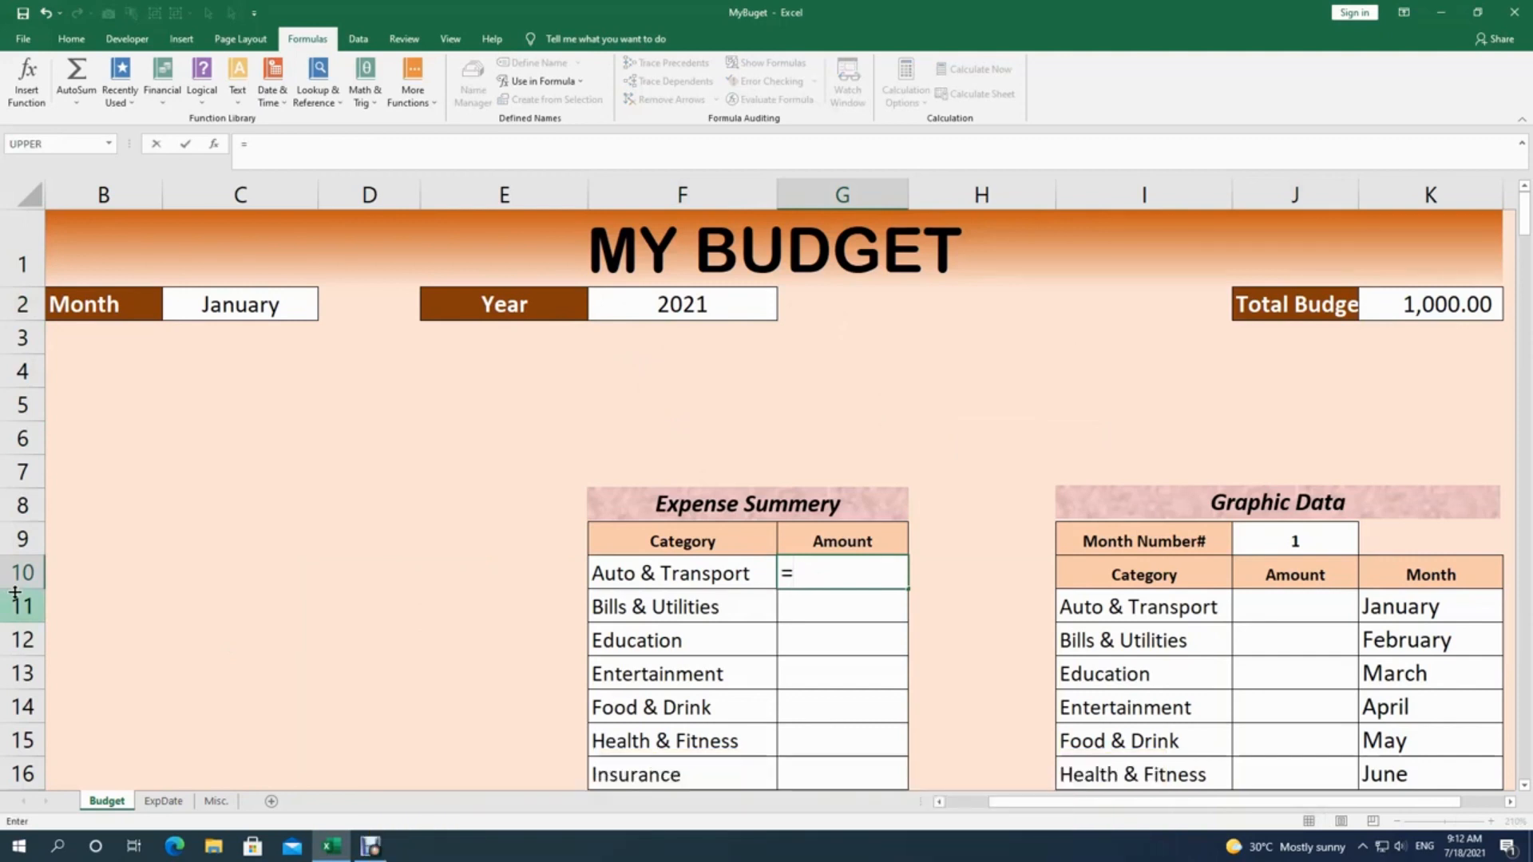
text(sum)
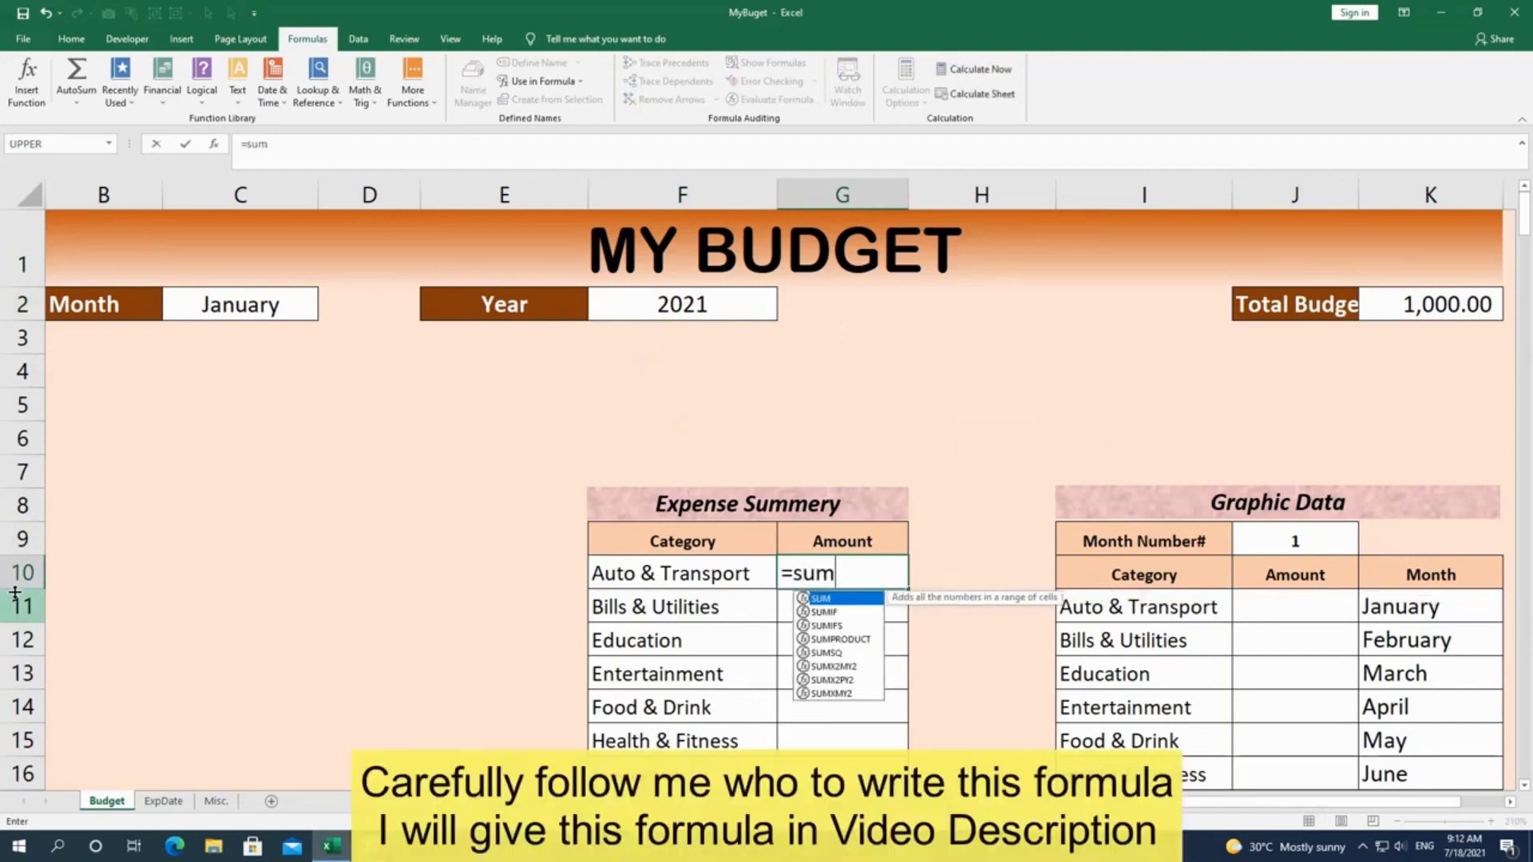
key(Down)
key(Down)
key(Tab)
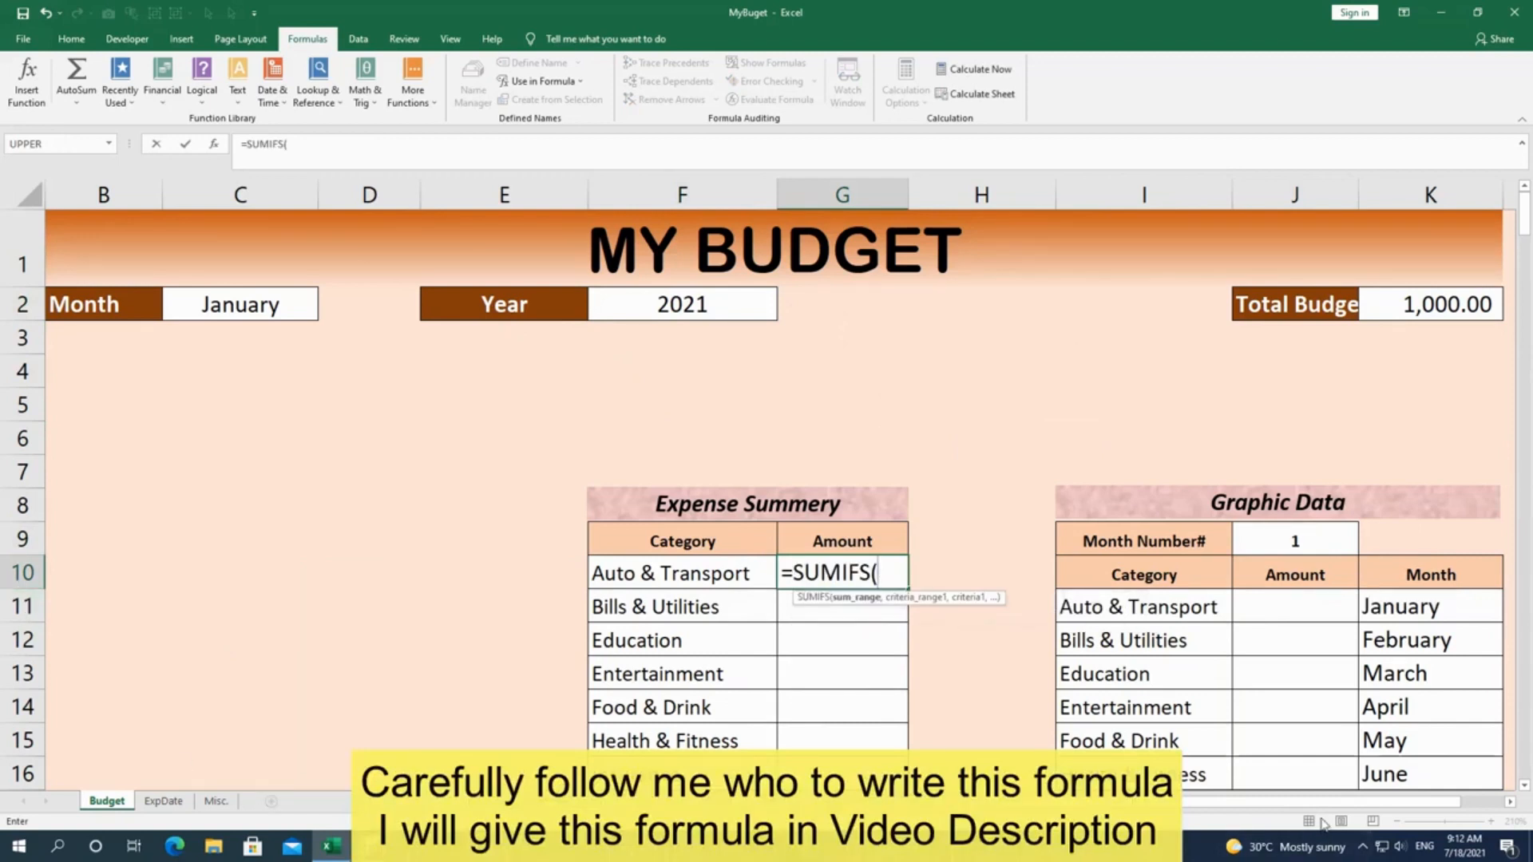
drag(1338, 802, 1358, 809)
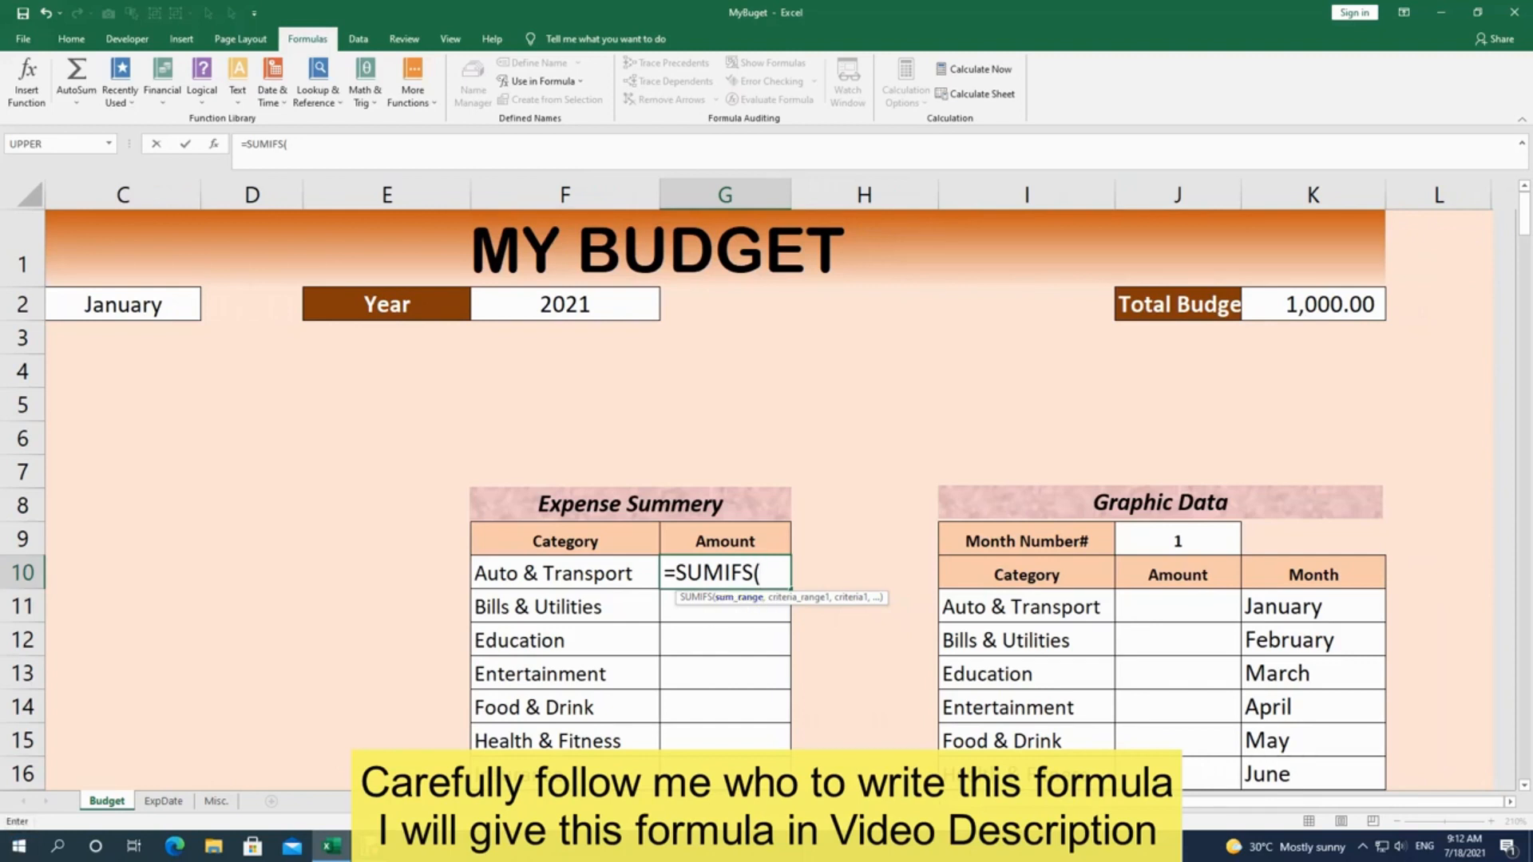
text(ex)
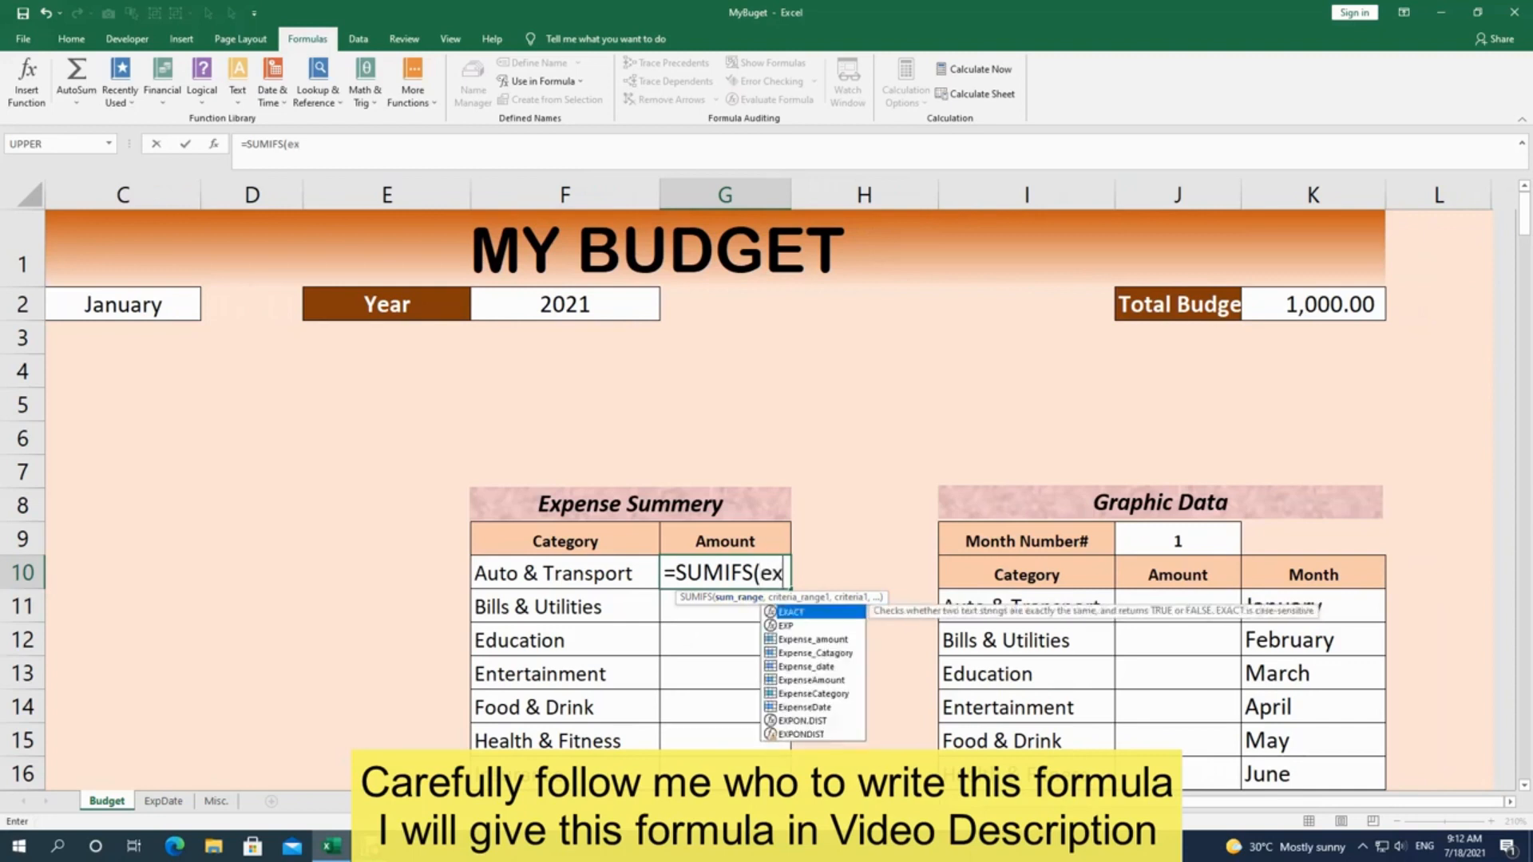
key(Down)
key(Down)
key(Tab)
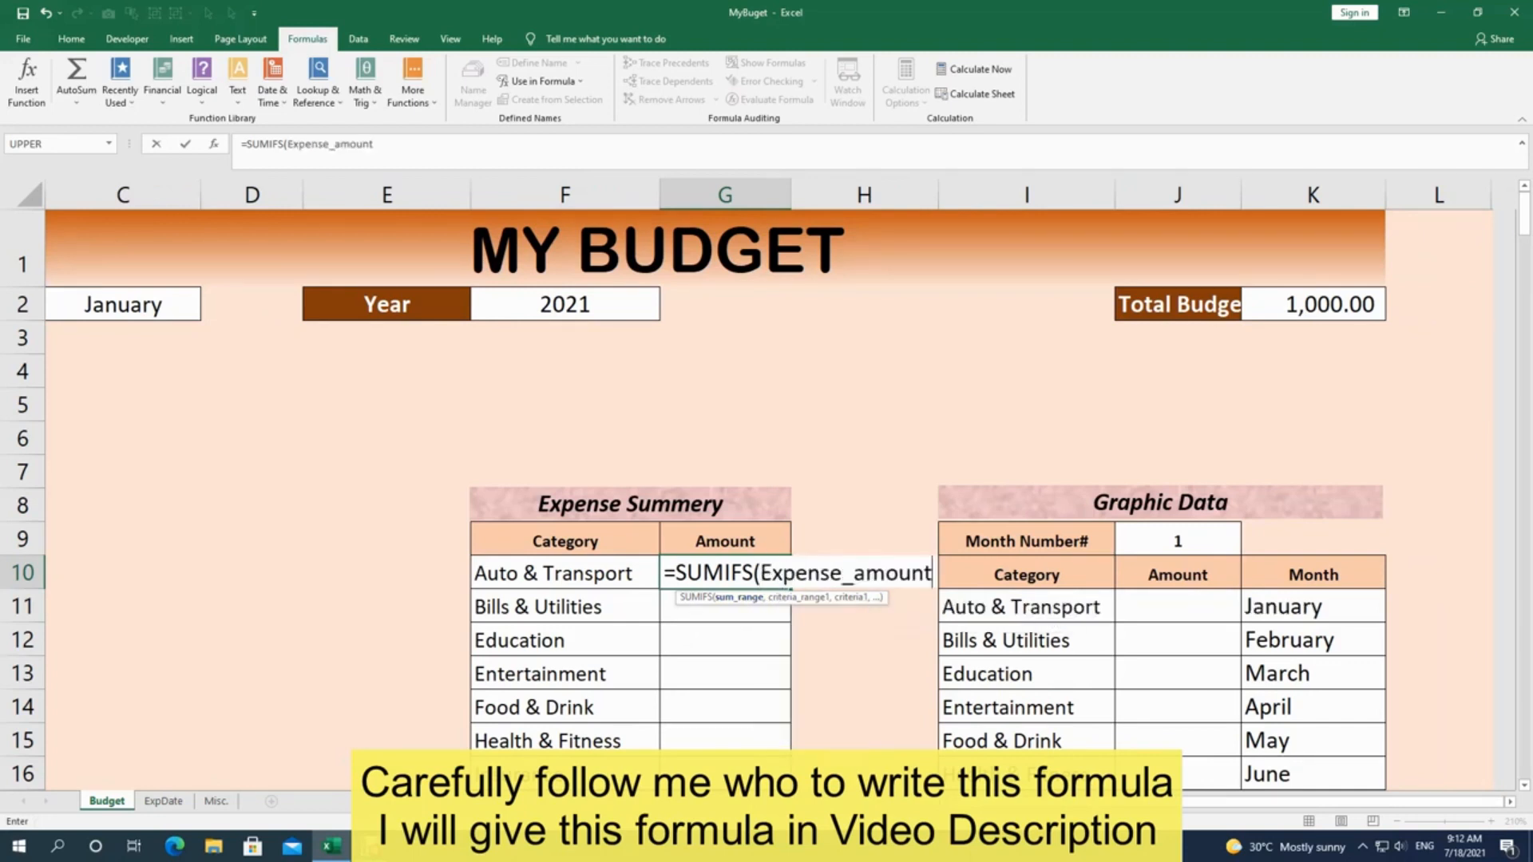
text(,)
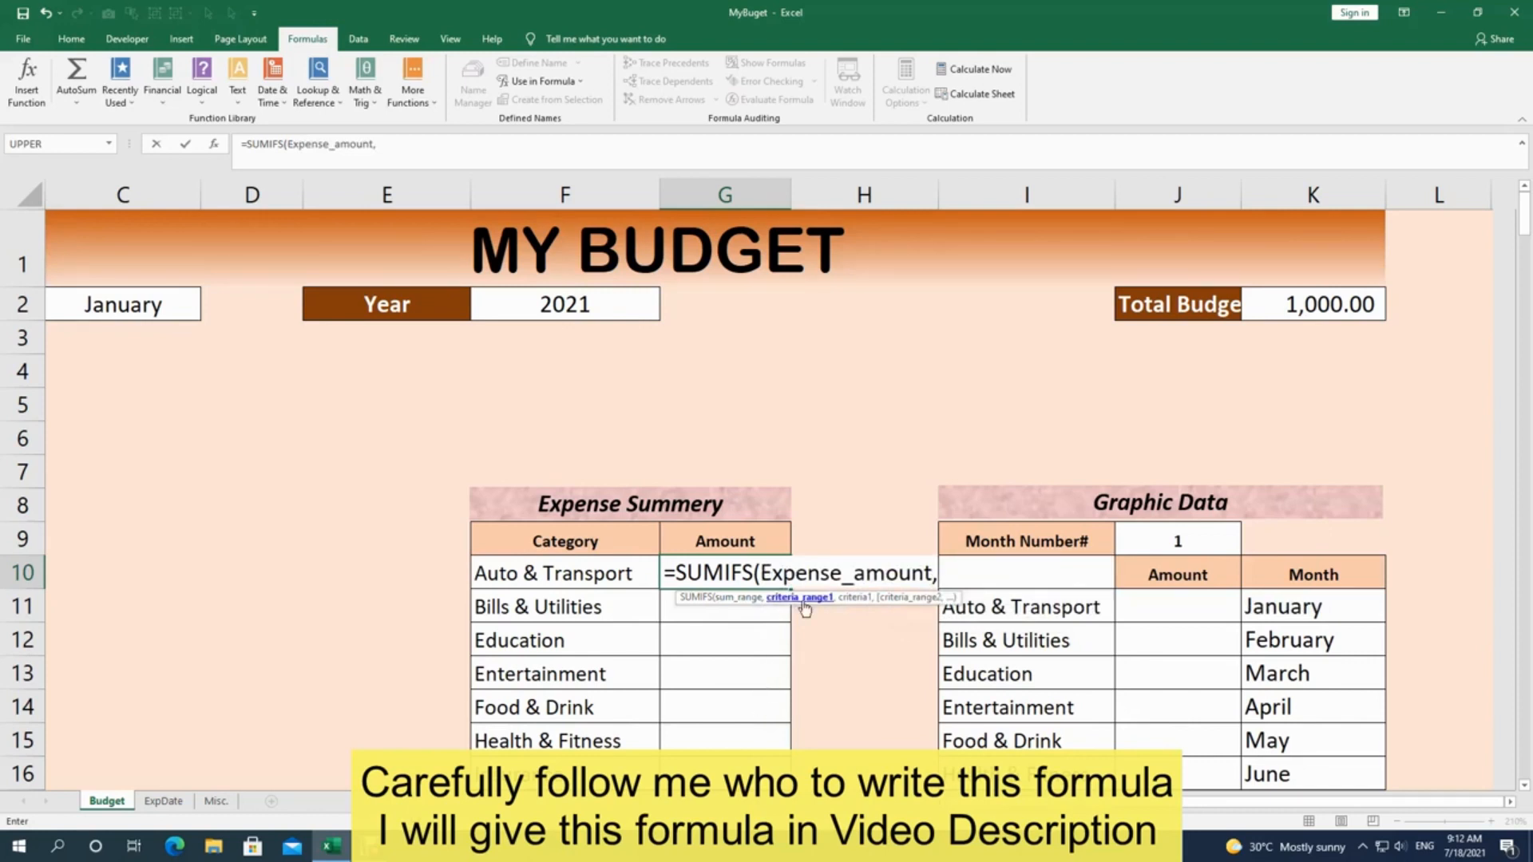
Step: Add Expense_date as the first criteria range of the SUMIFS formula in G10
text(ex)
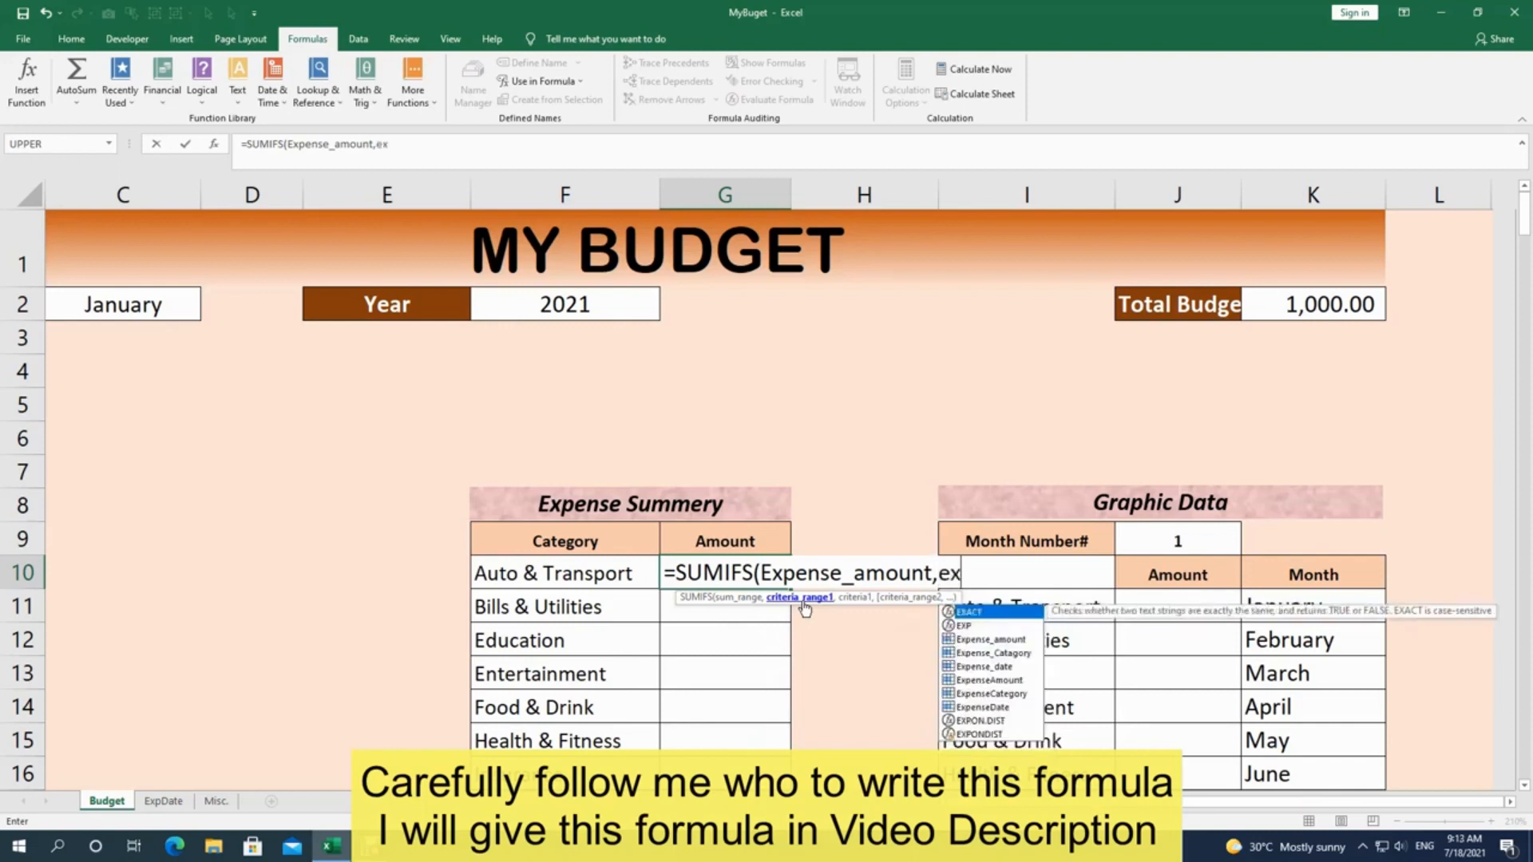
click(982, 668)
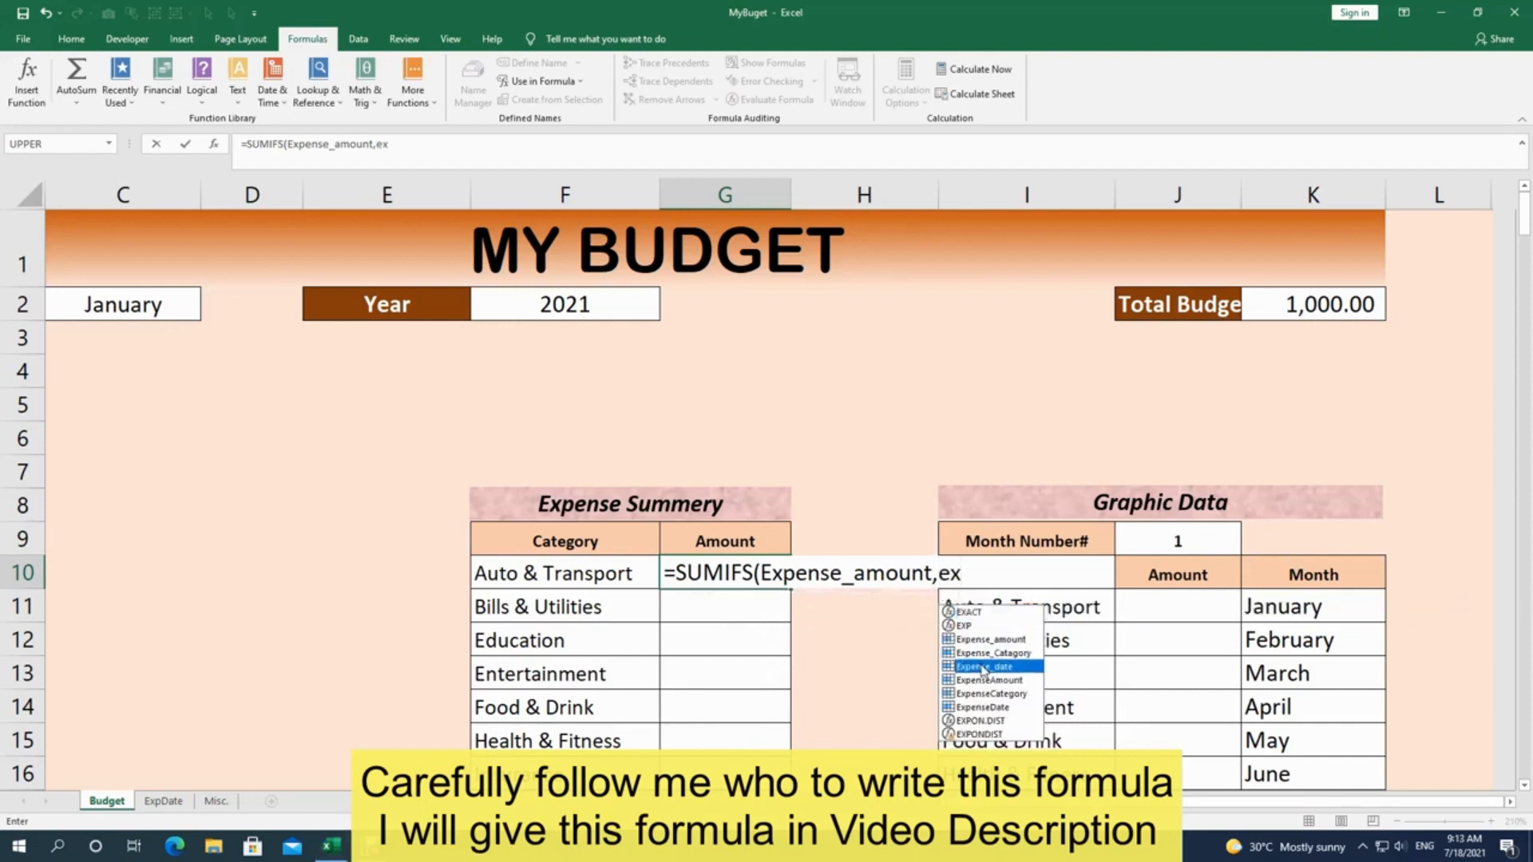
double_click(981, 667)
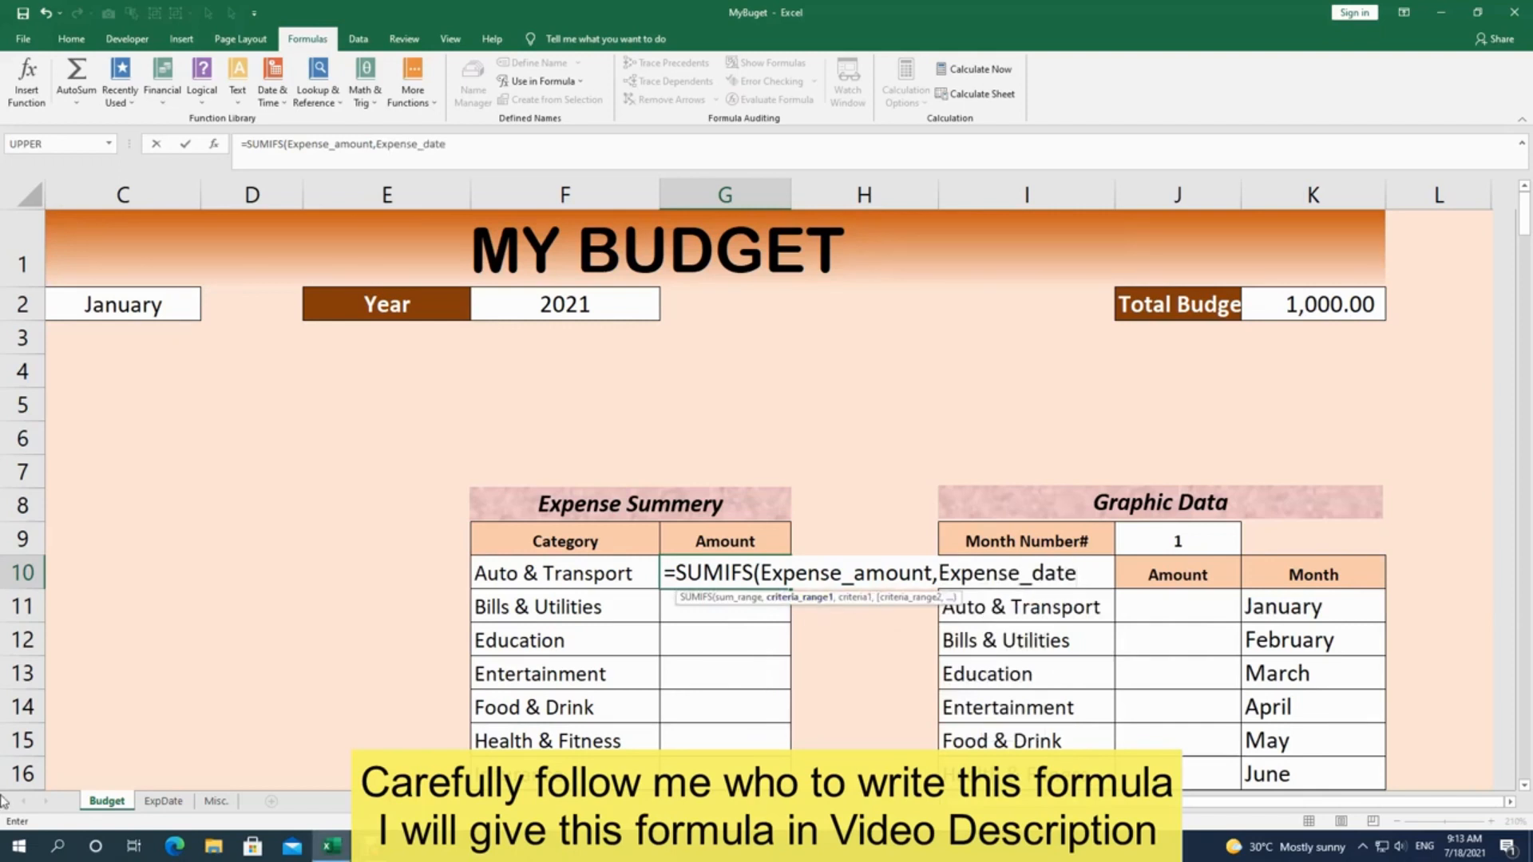
text(,)
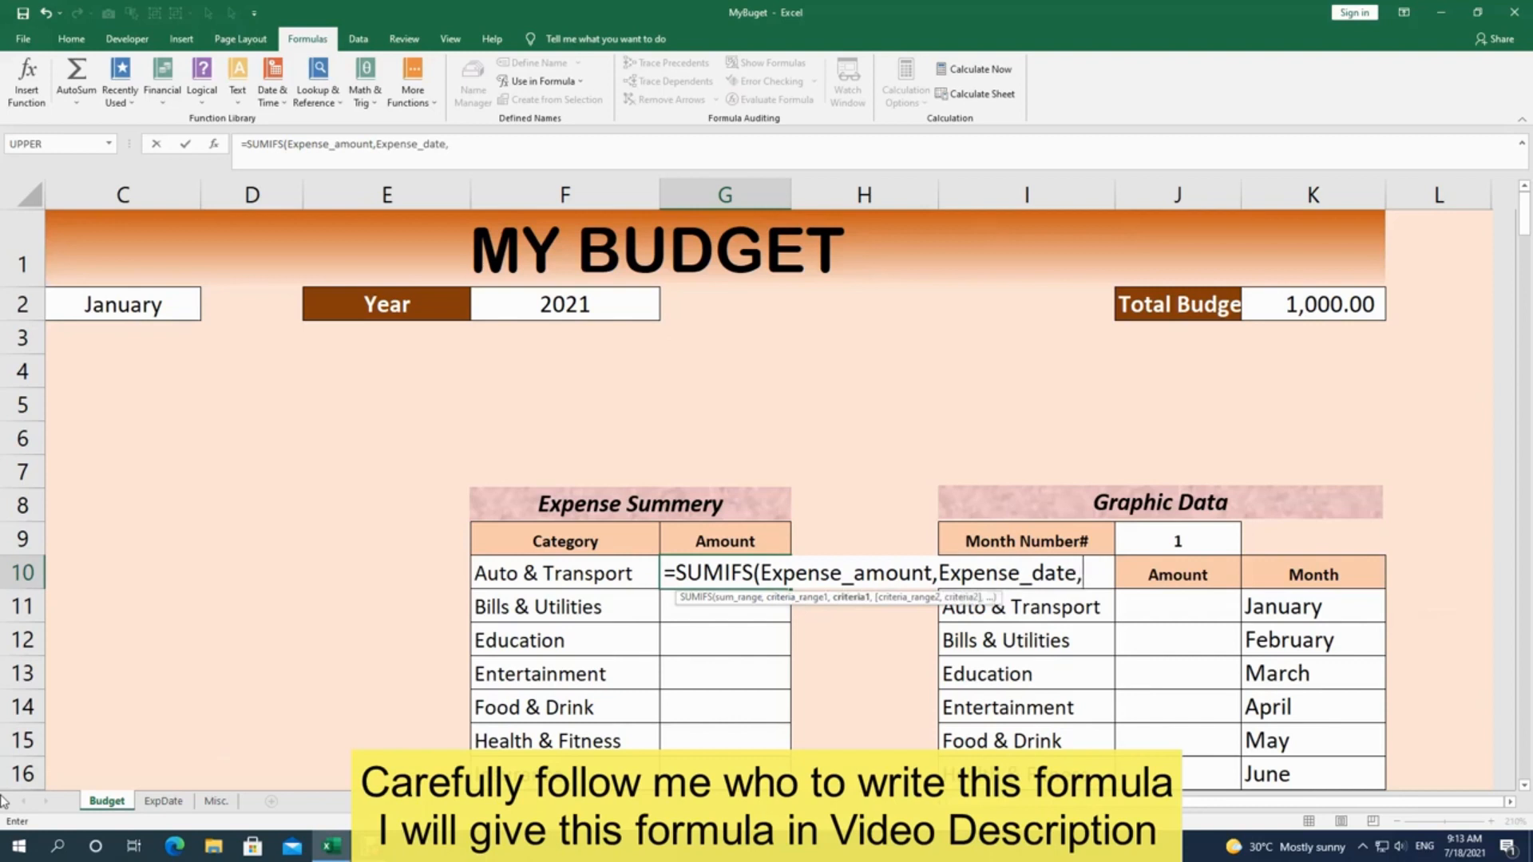
Step: Enter ">="&DATE(Selyear,monthnumber,1) as the first criterion of the SUMIFS formula
text(">=")
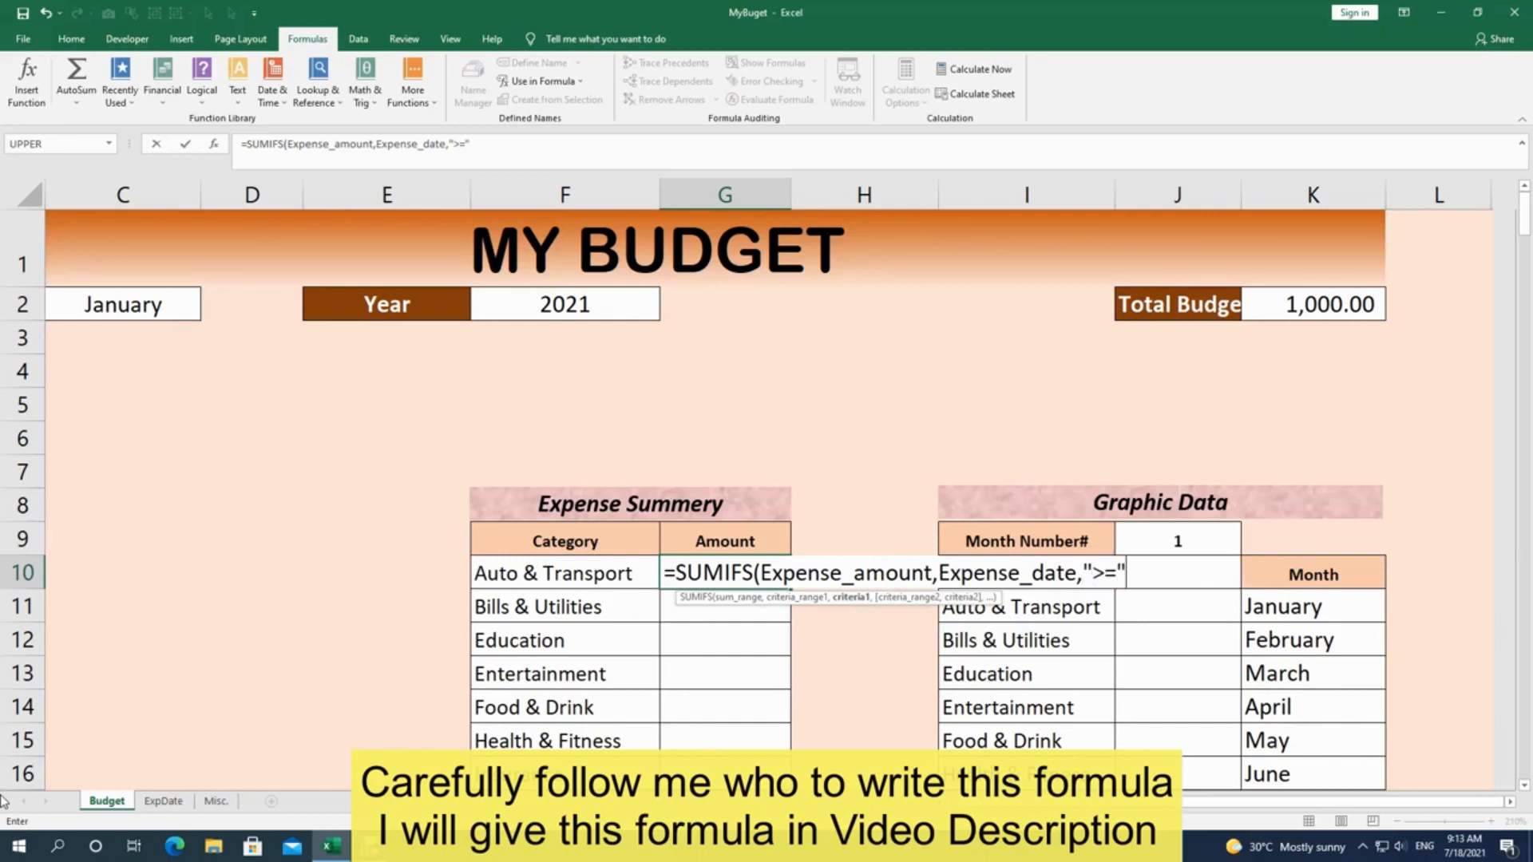
text(&date)
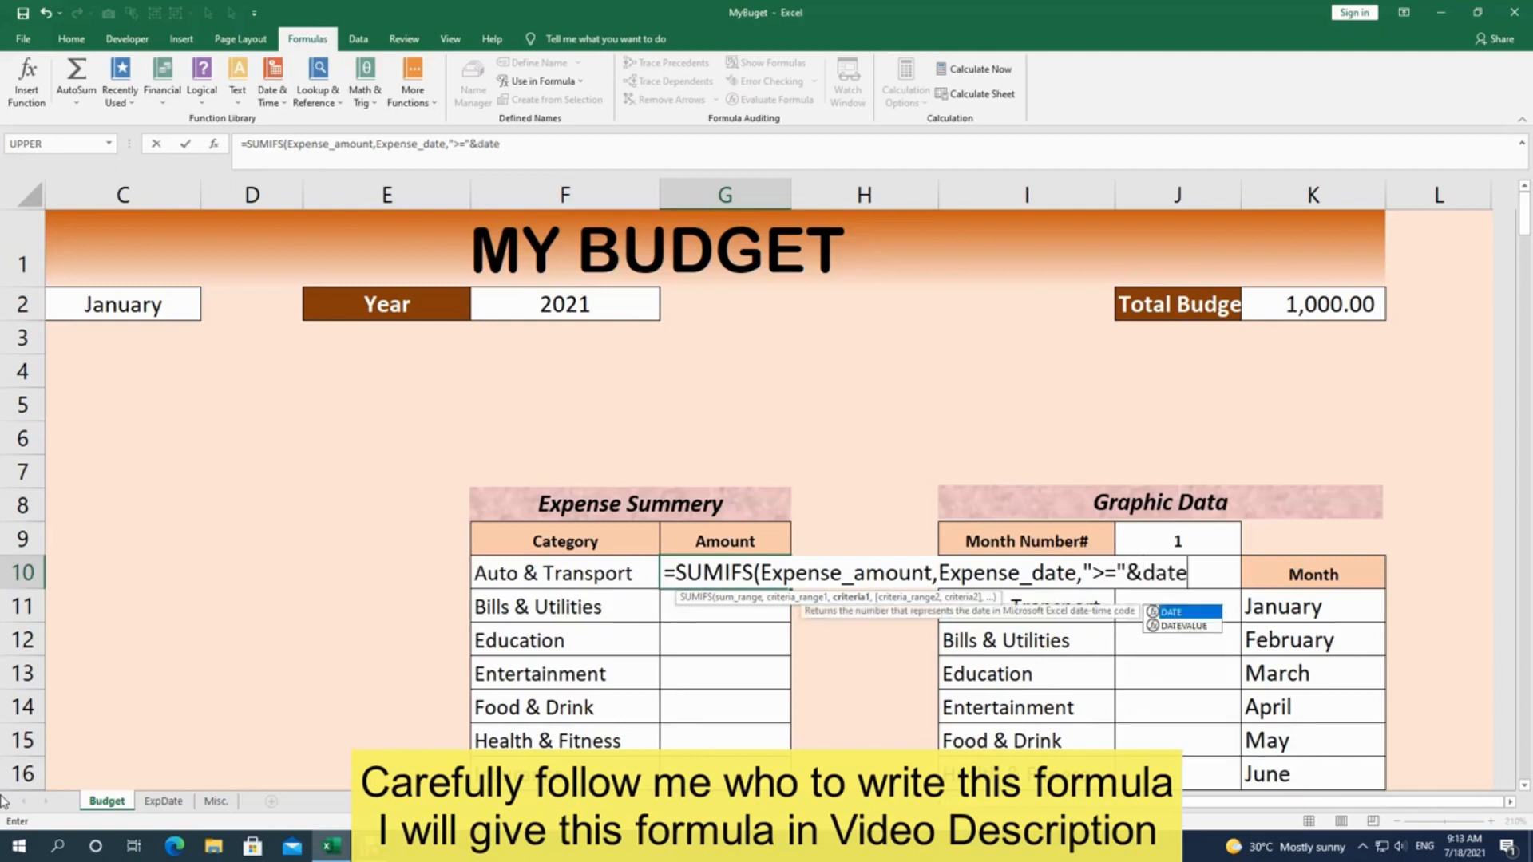
key(Tab)
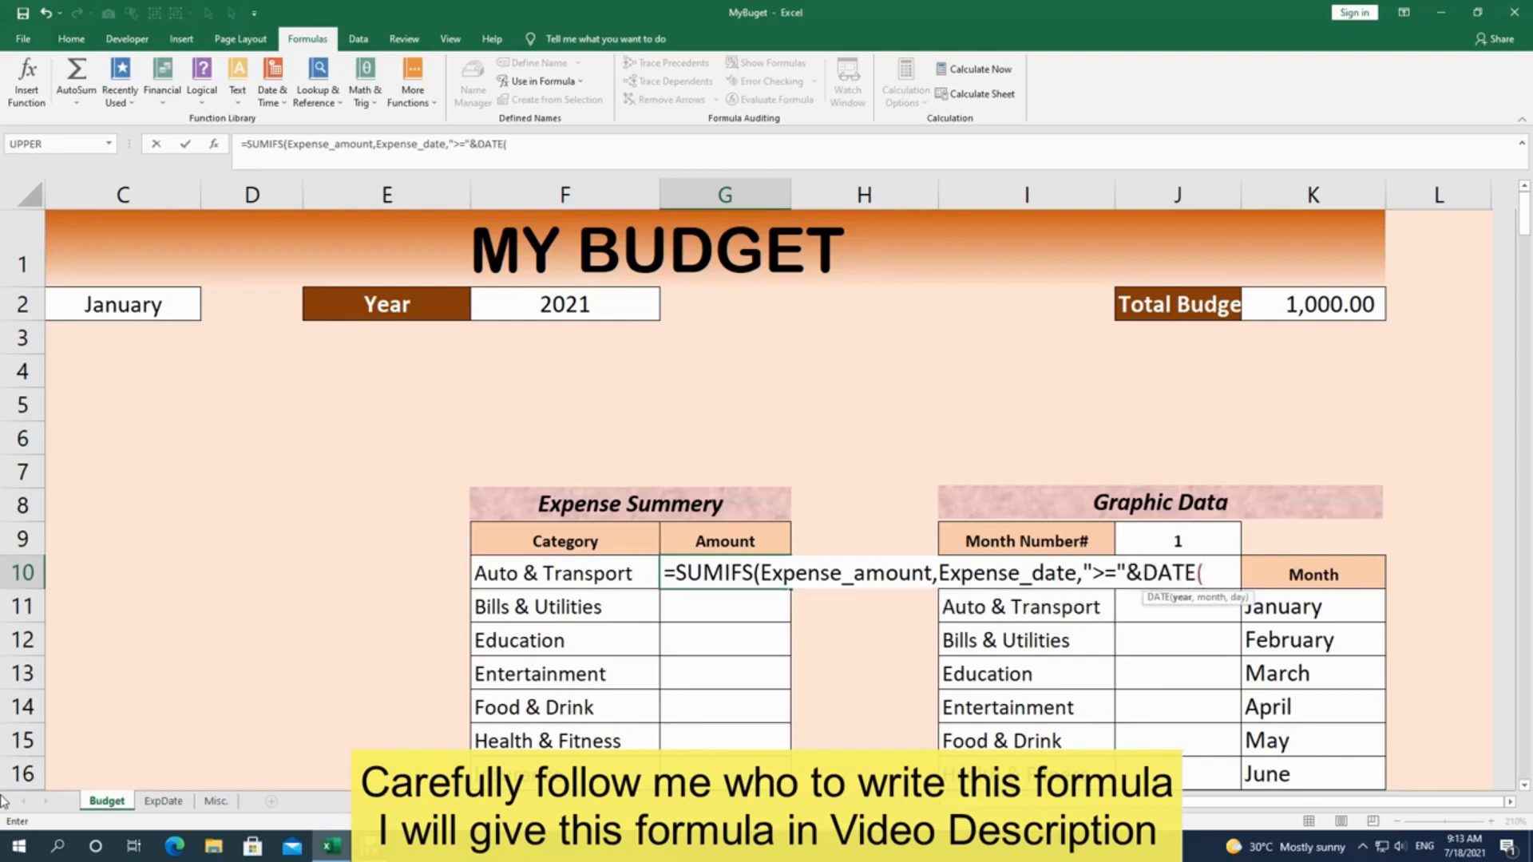
text(sel)
key(Down)
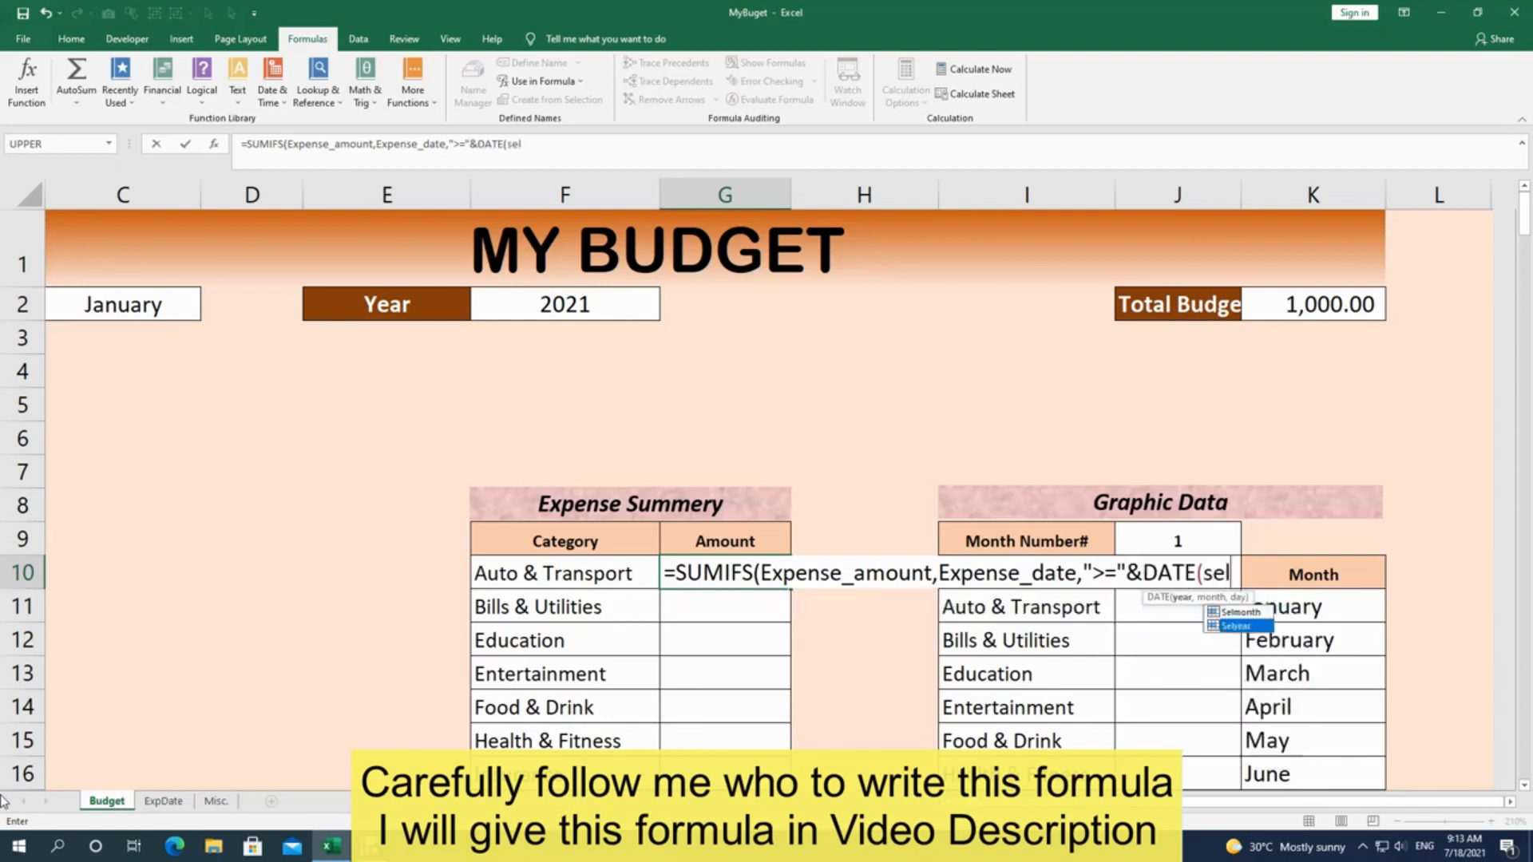
key(Tab)
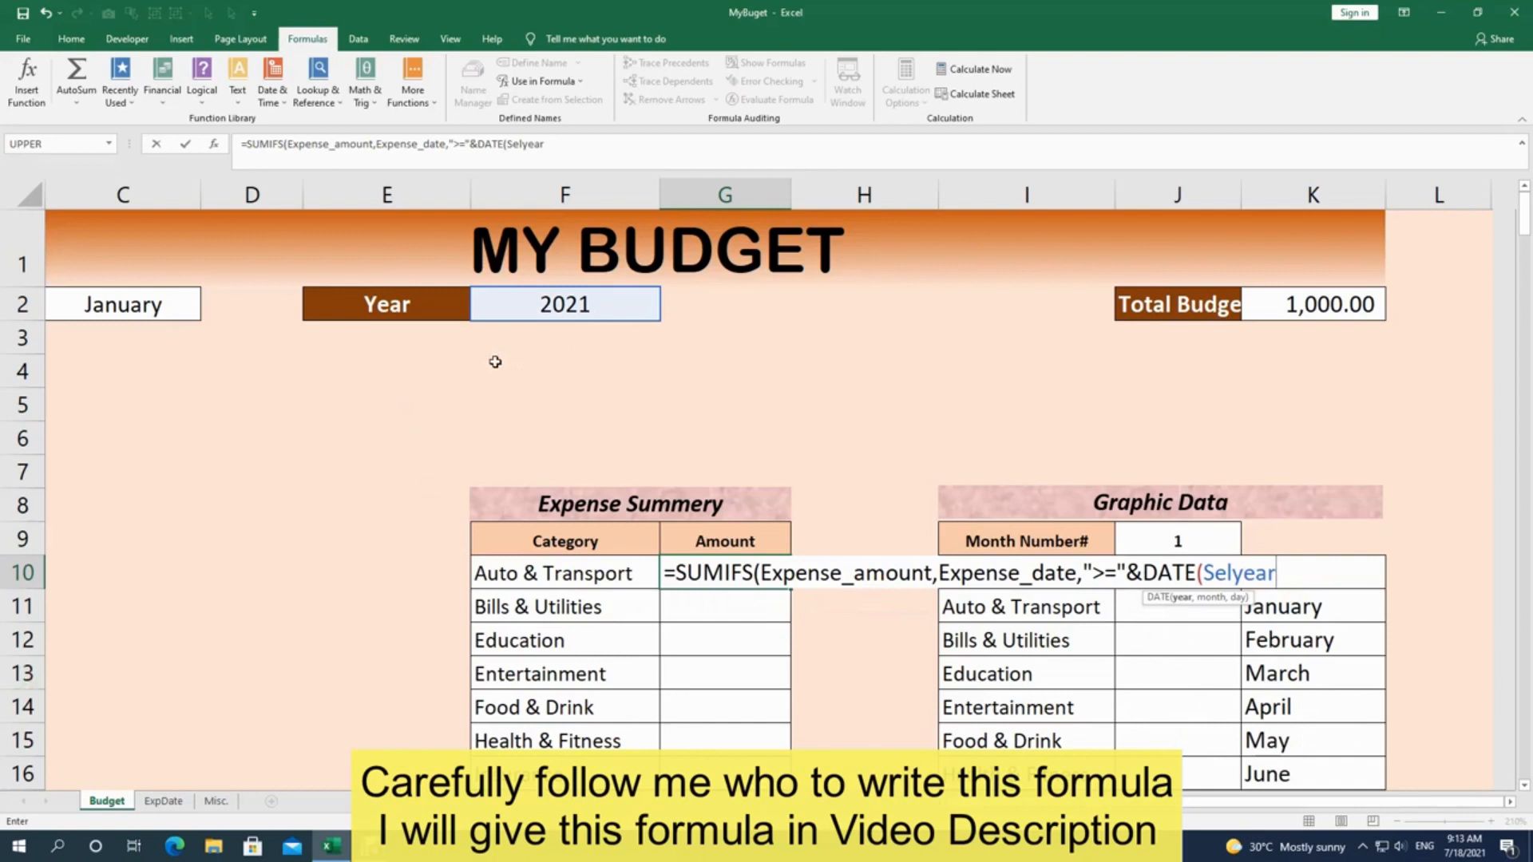
text(,mo)
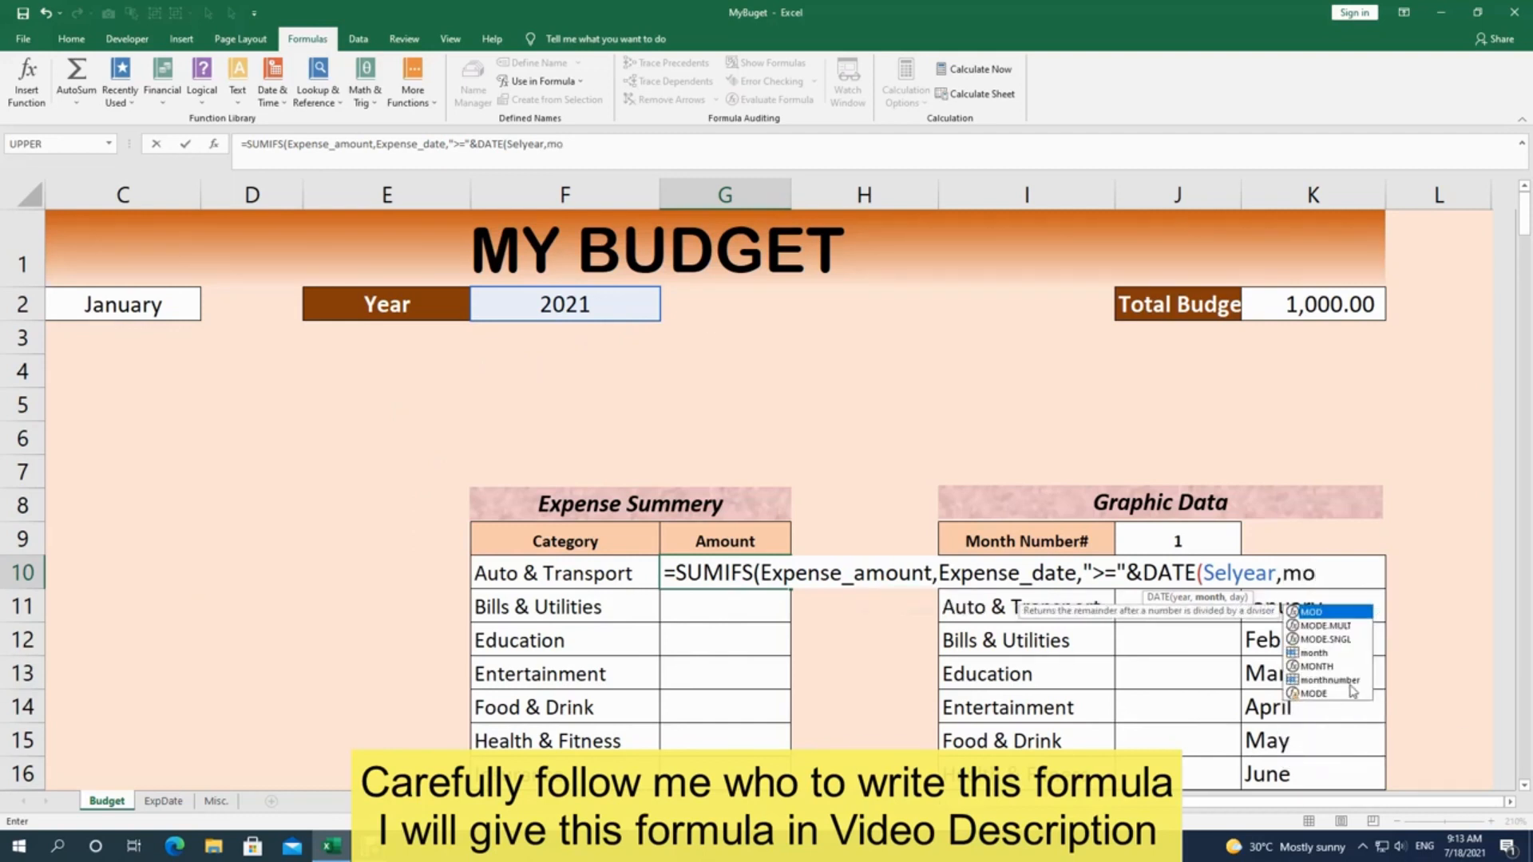
click(1351, 688)
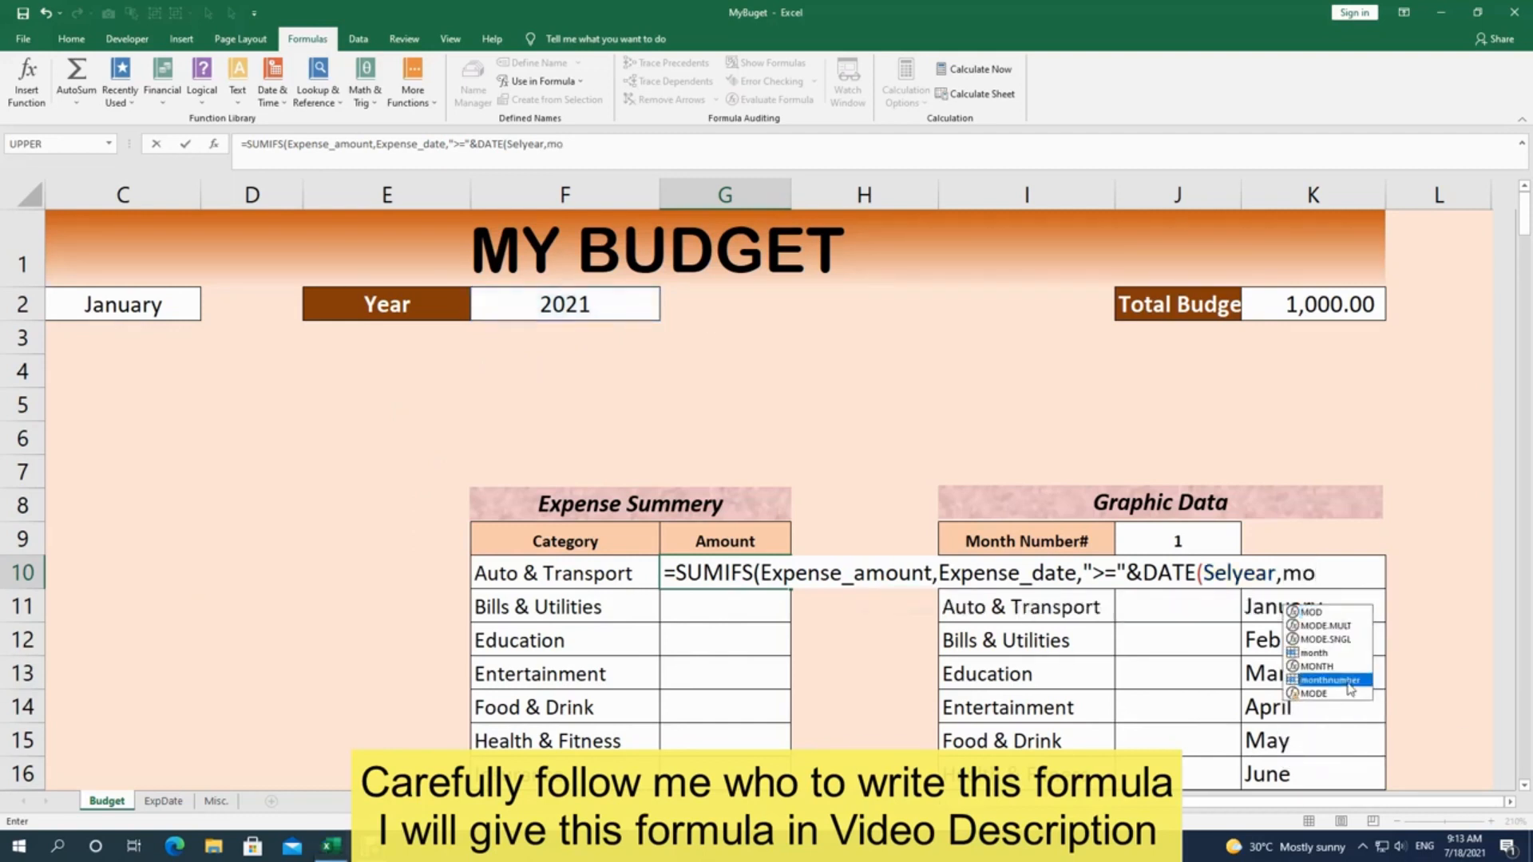
double_click(1349, 686)
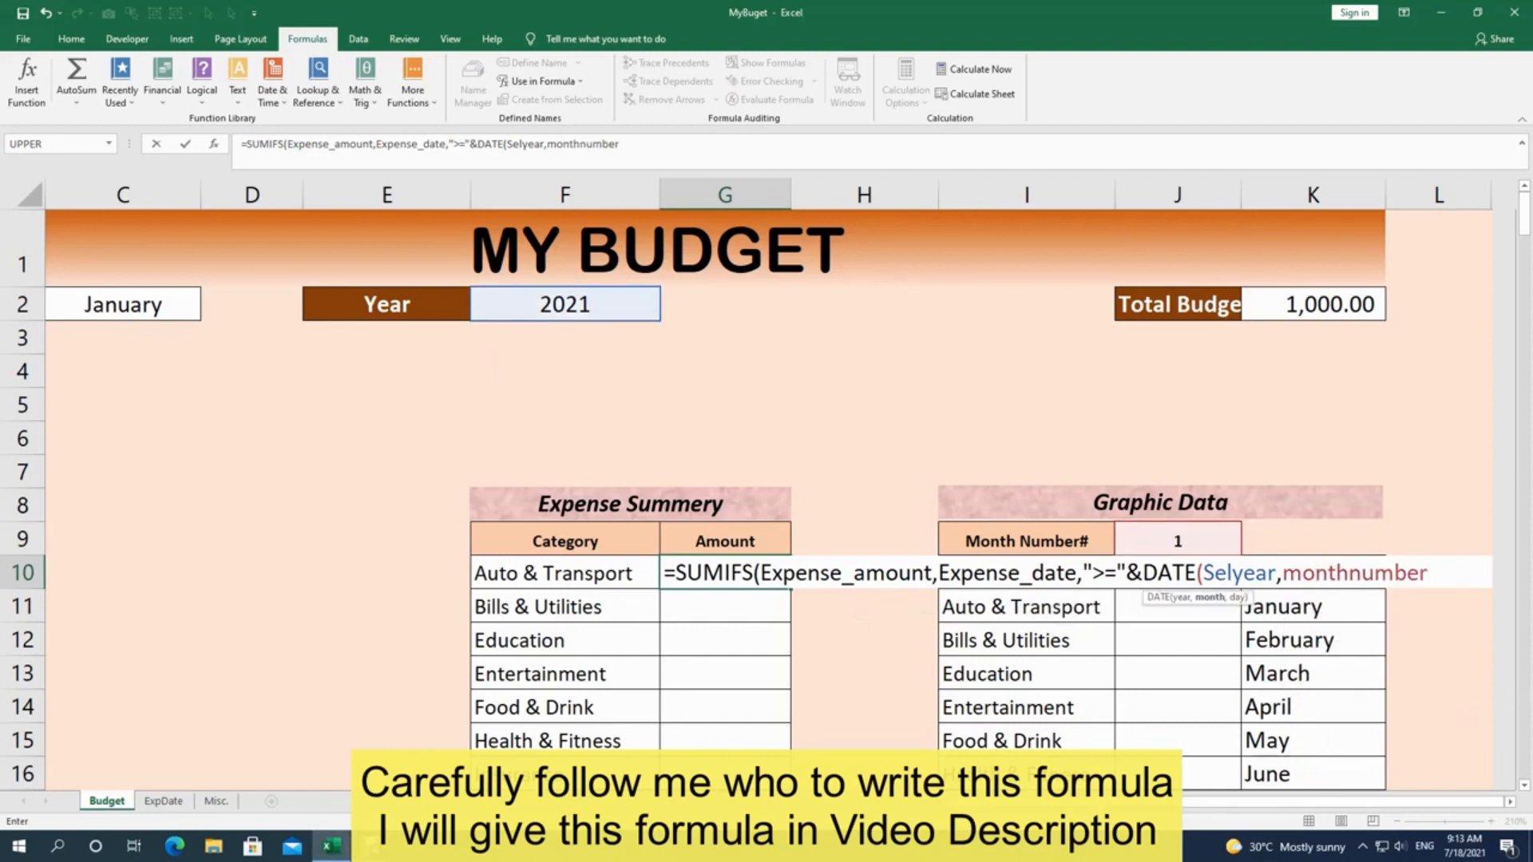
text(,1))
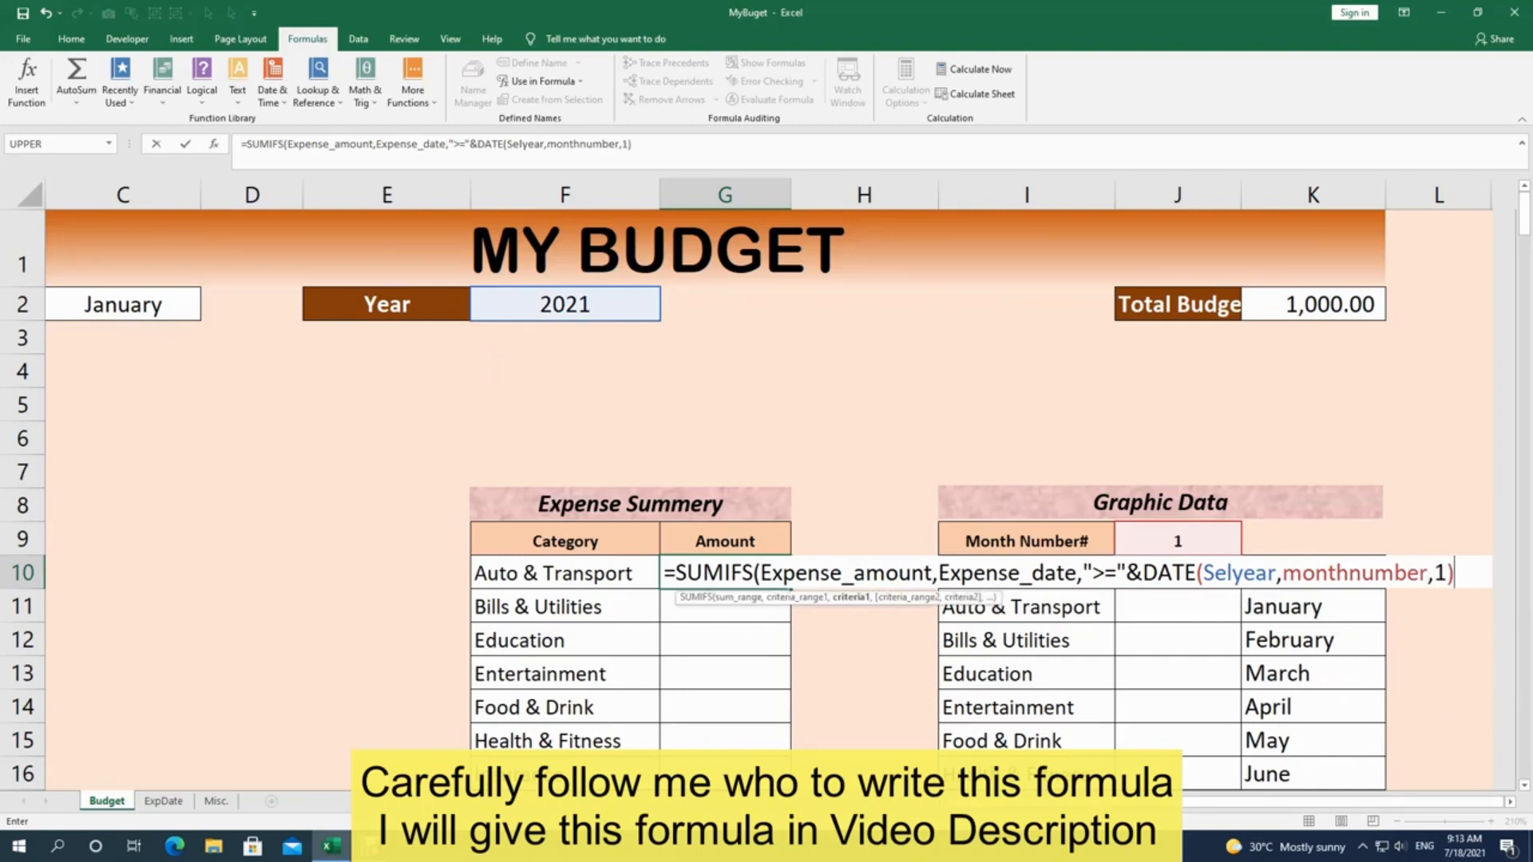
Step: Add Expense_date as the second criteria range of the SUMIFS formula
text(,)
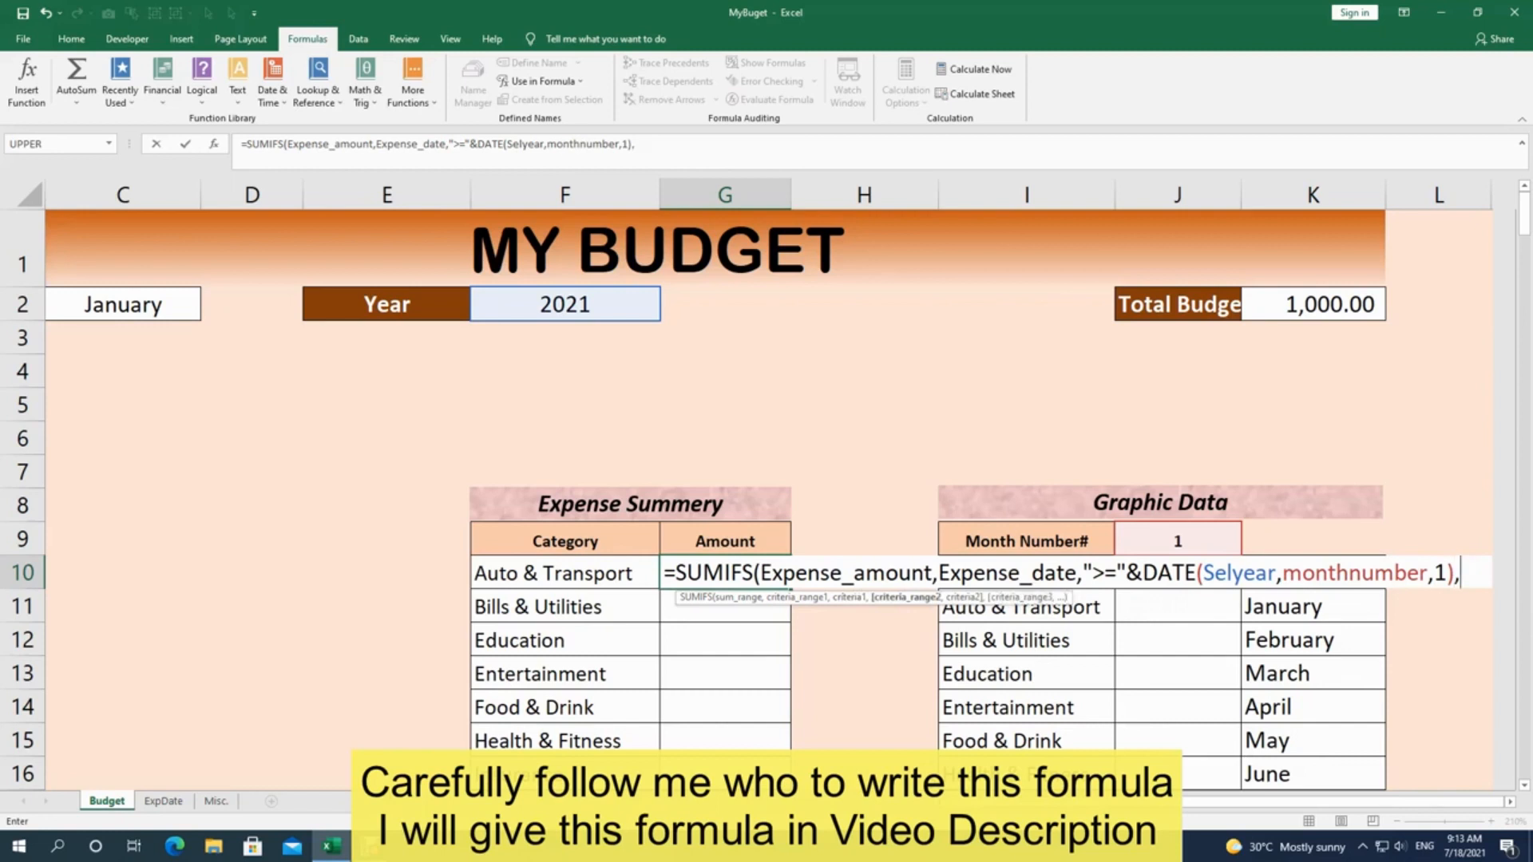
text(exp)
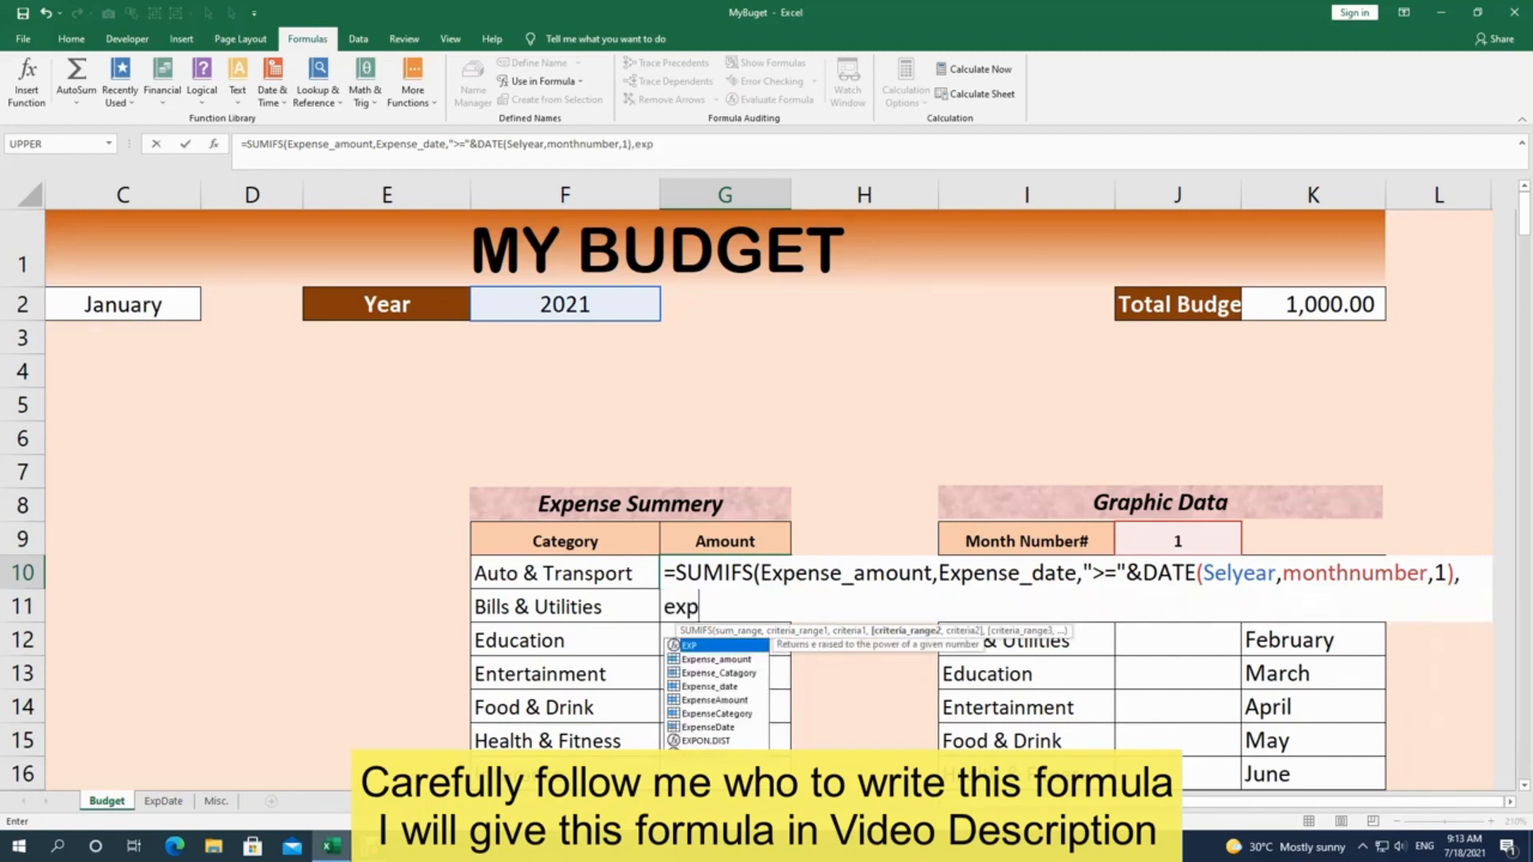
key(Down)
key(Down)
key(Down)
key(Tab)
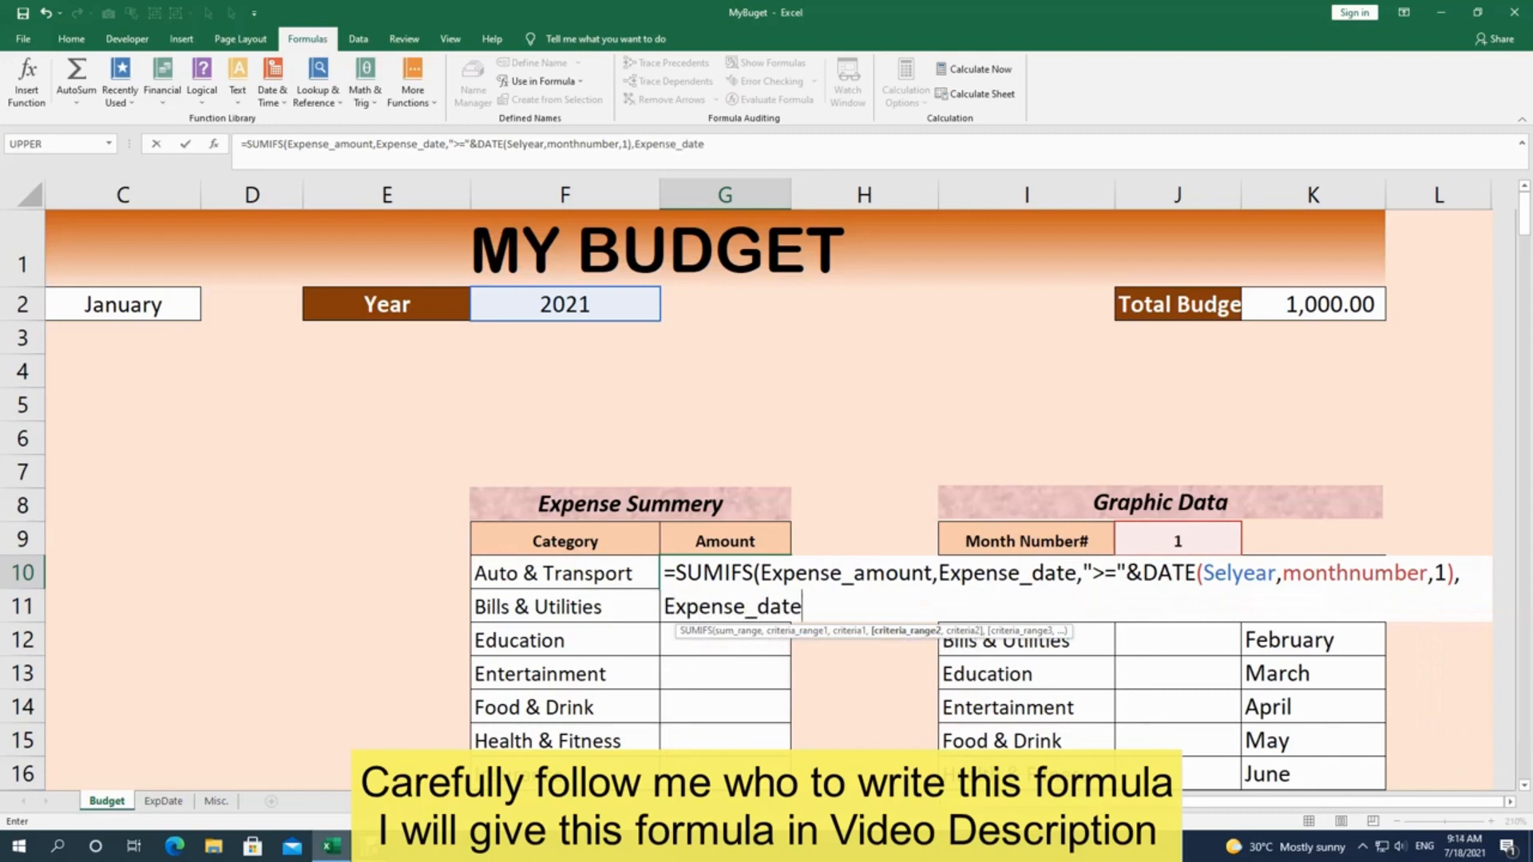
text(,)
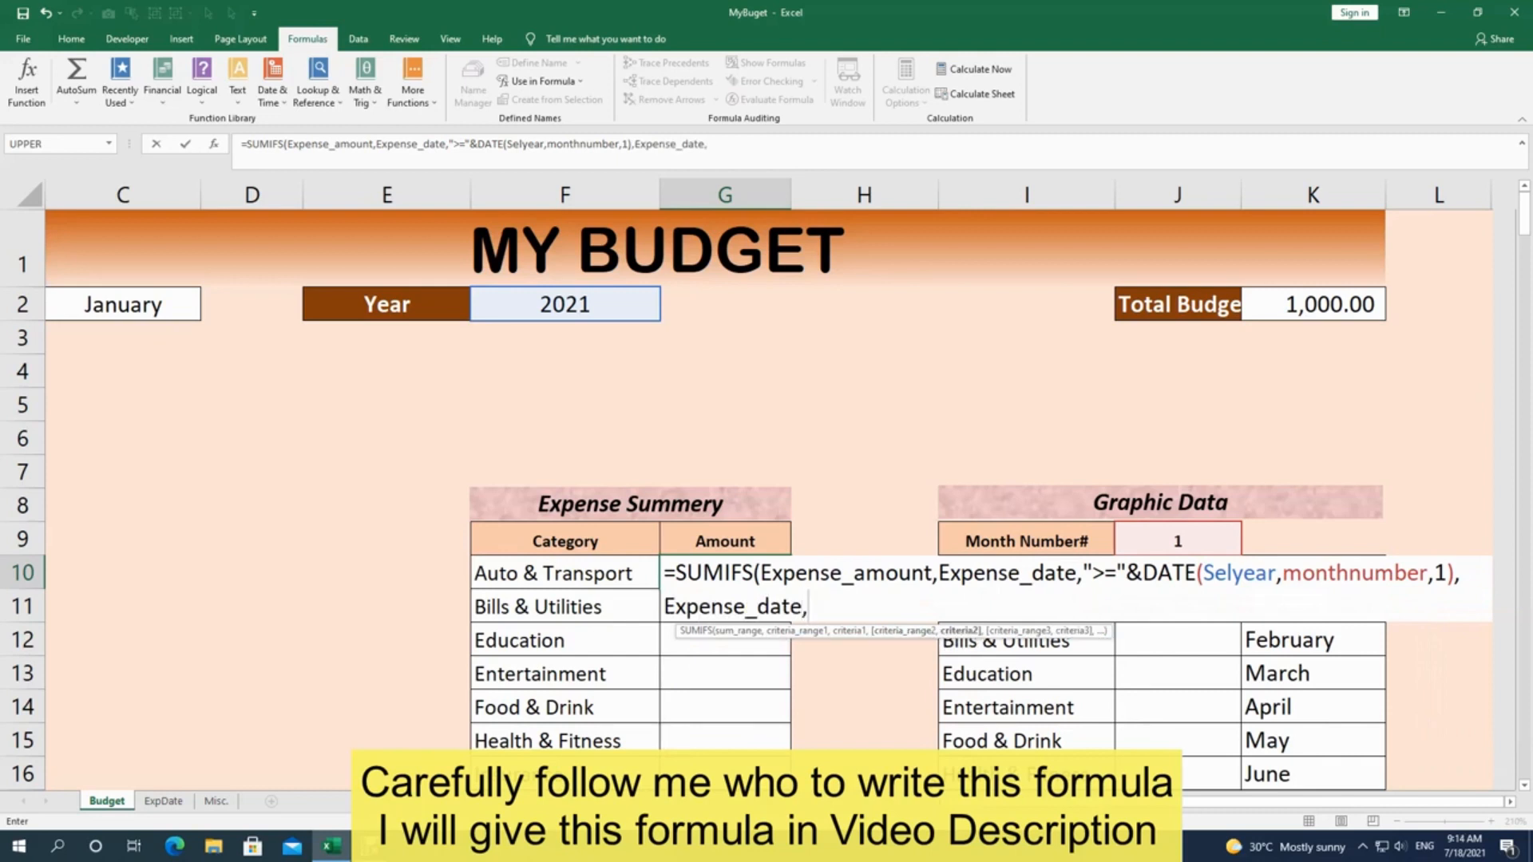
Step: Start the second criterion of the SUMIFS formula in G10 as "<="&EOMONTH( with a nested DATE function
text("<="&e)
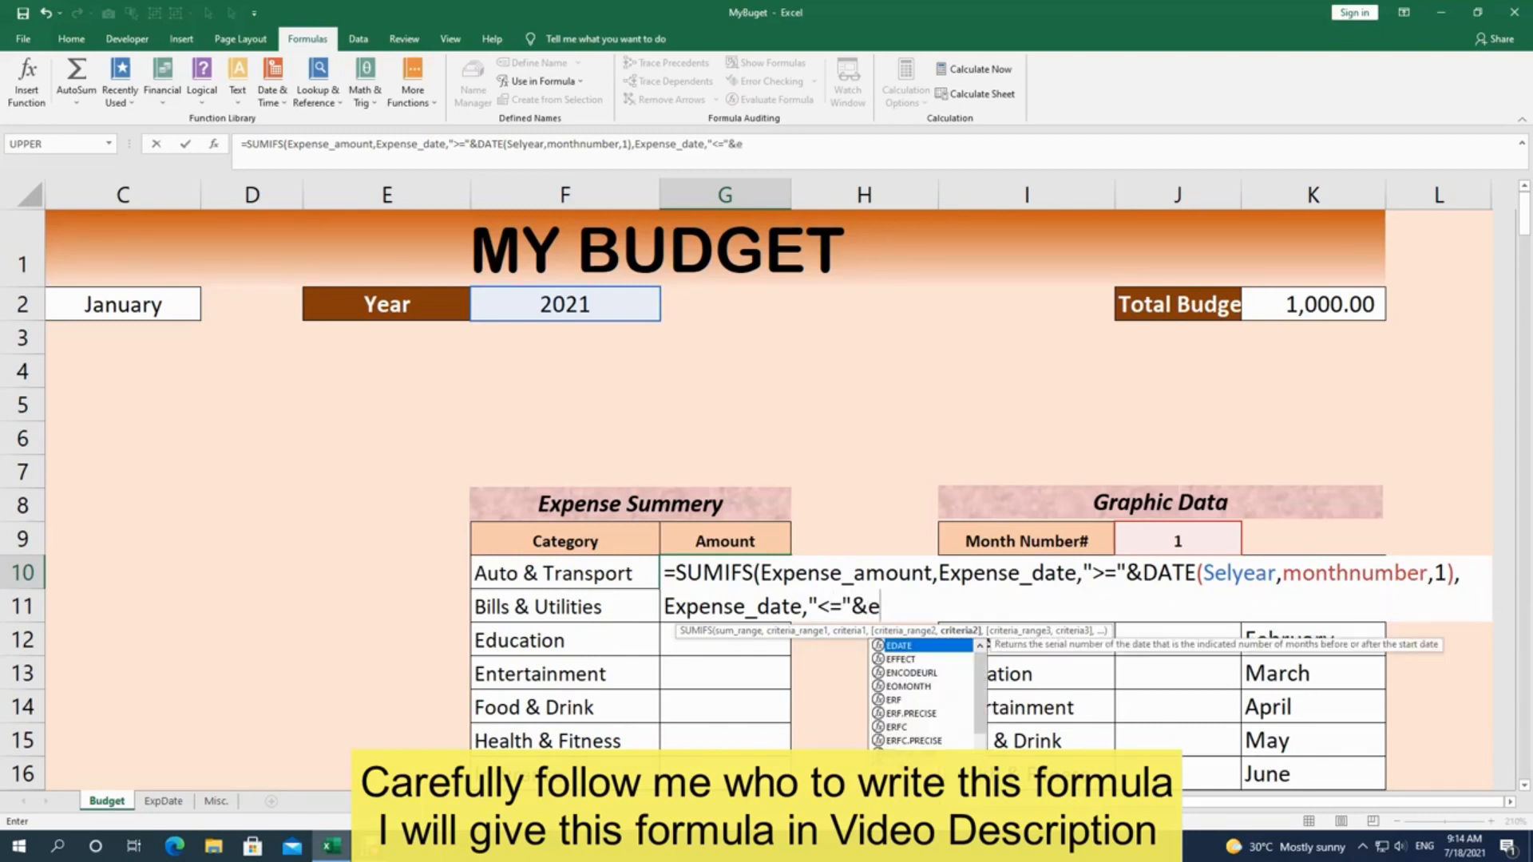
key(Down)
key(Down)
key(Down)
key(Tab)
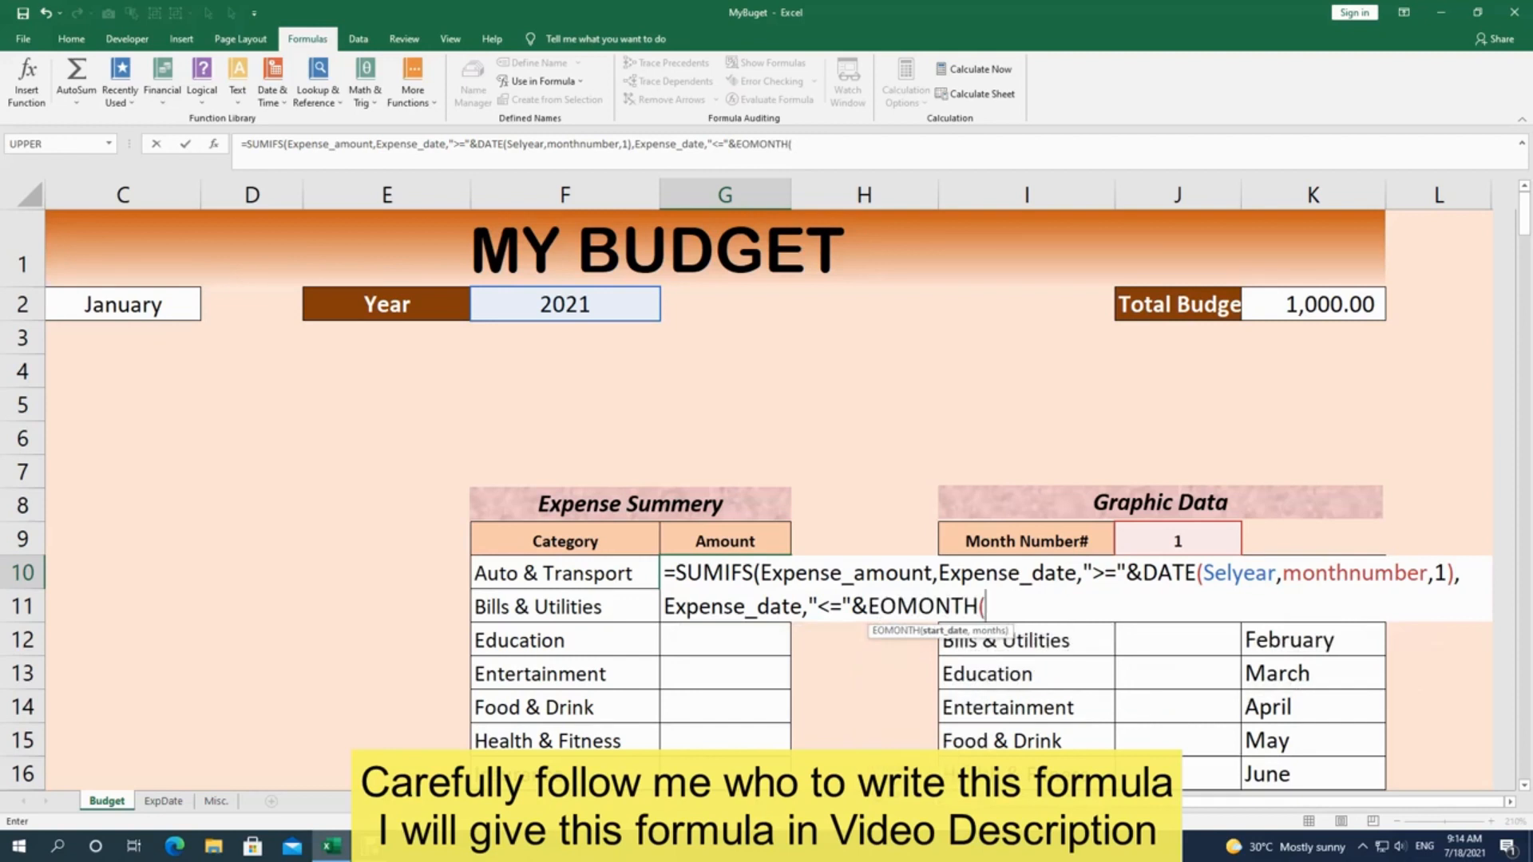
text(da)
key(Tab)
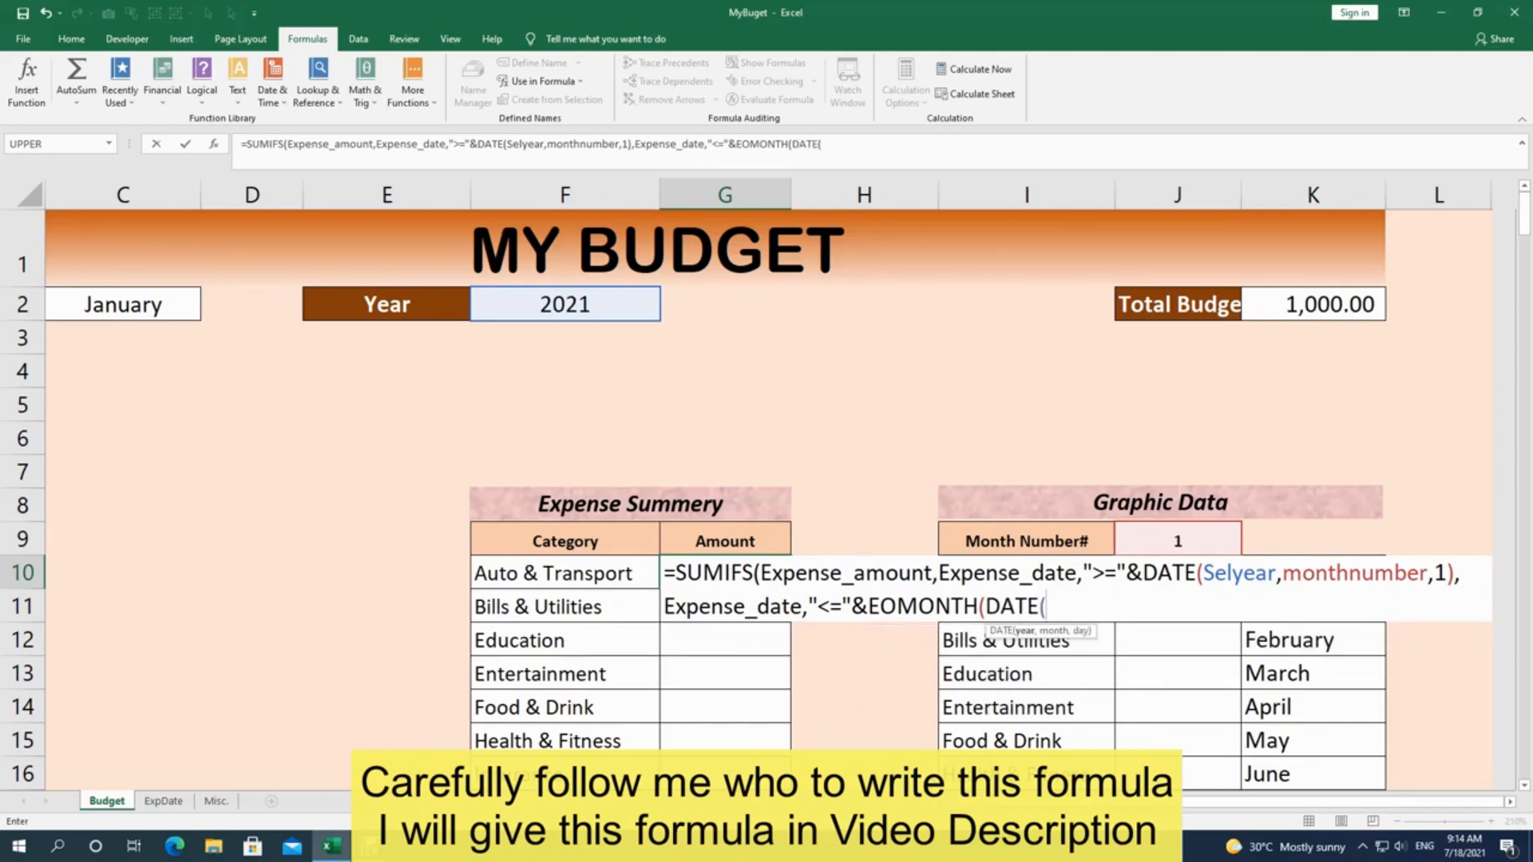
Step: Complete the nested DATE function with Selyear as year, monthnumber as month and 1 as day
text(se)
key(Down)
key(Down)
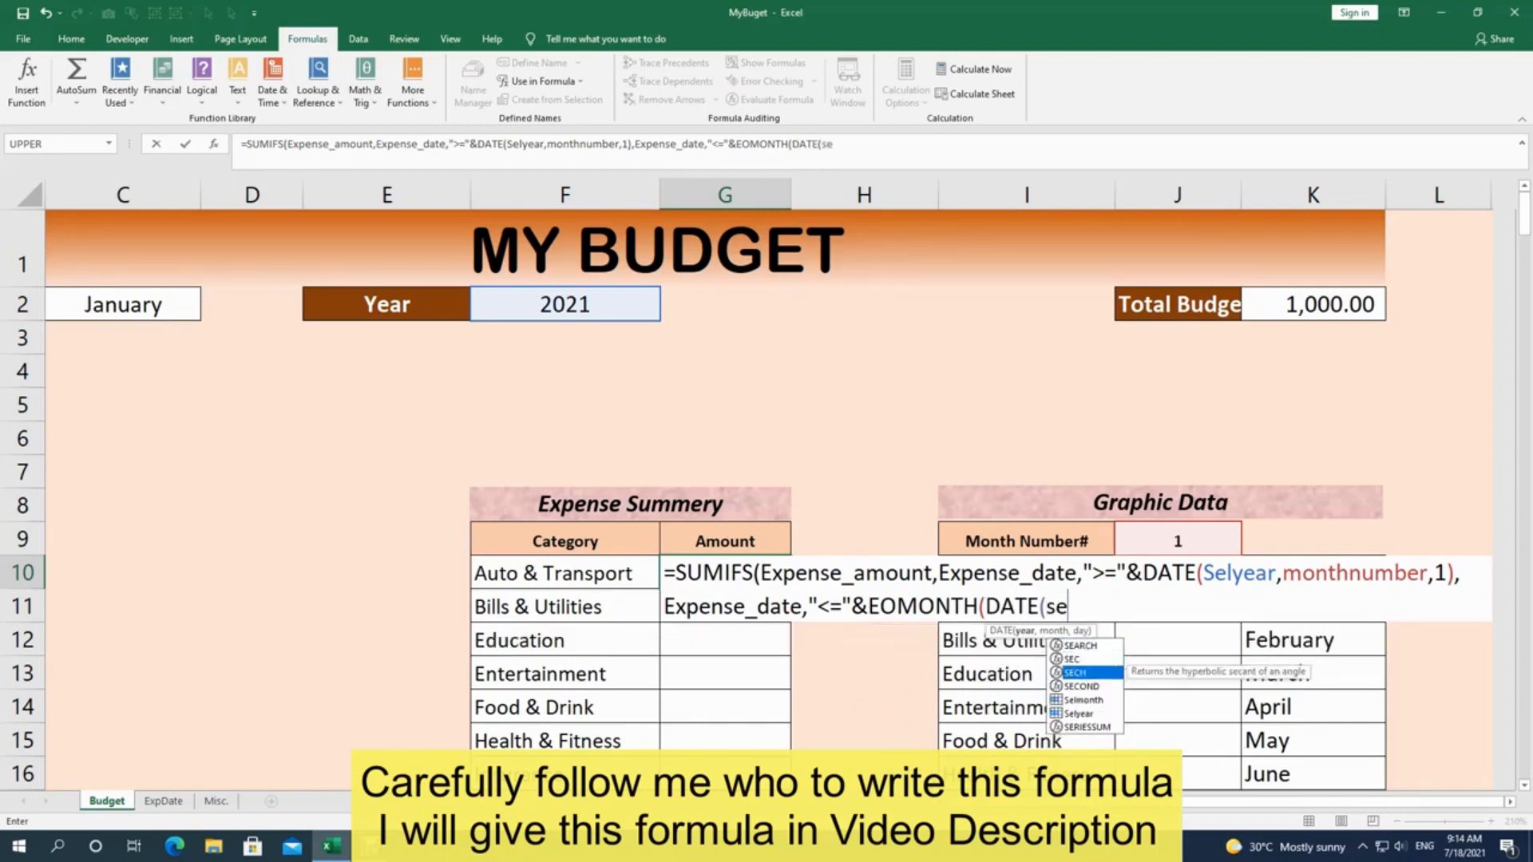
key(Down)
key(Down)
key(Down)
key(Tab)
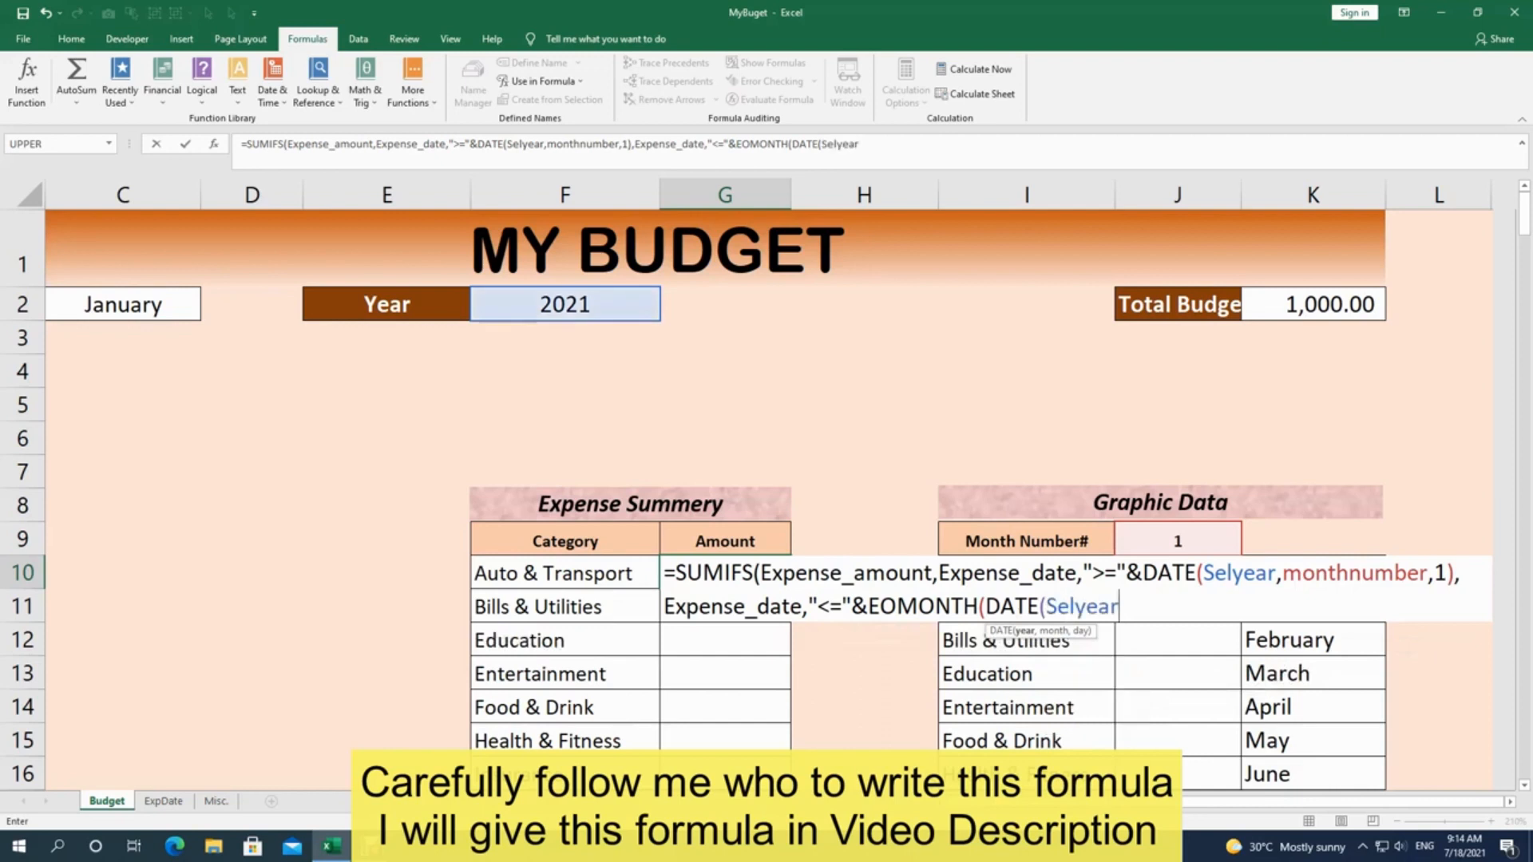
text(,mon)
key(Down)
key(Tab)
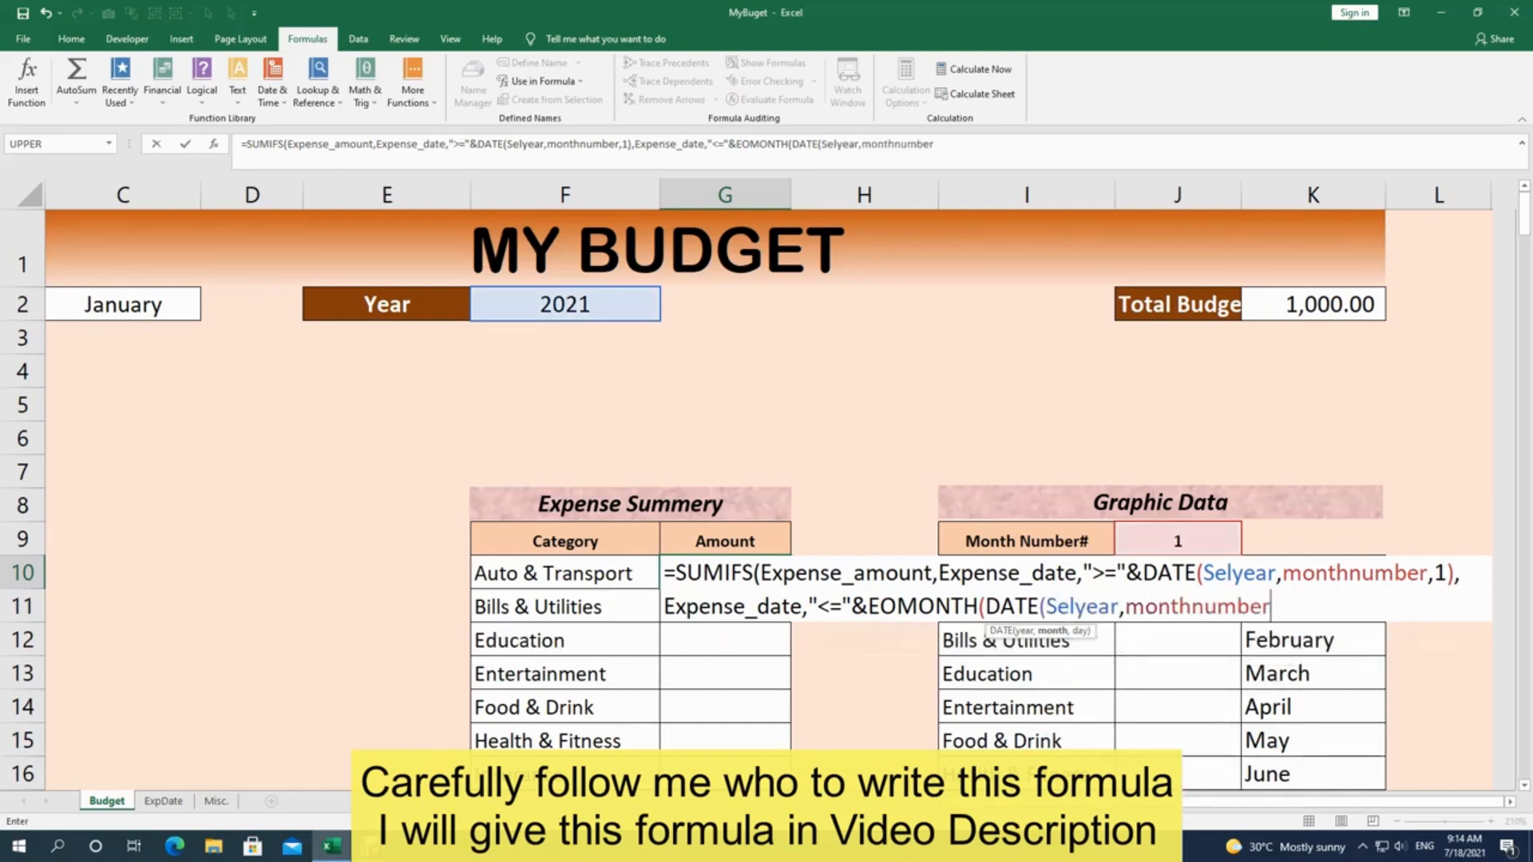
text(,1))
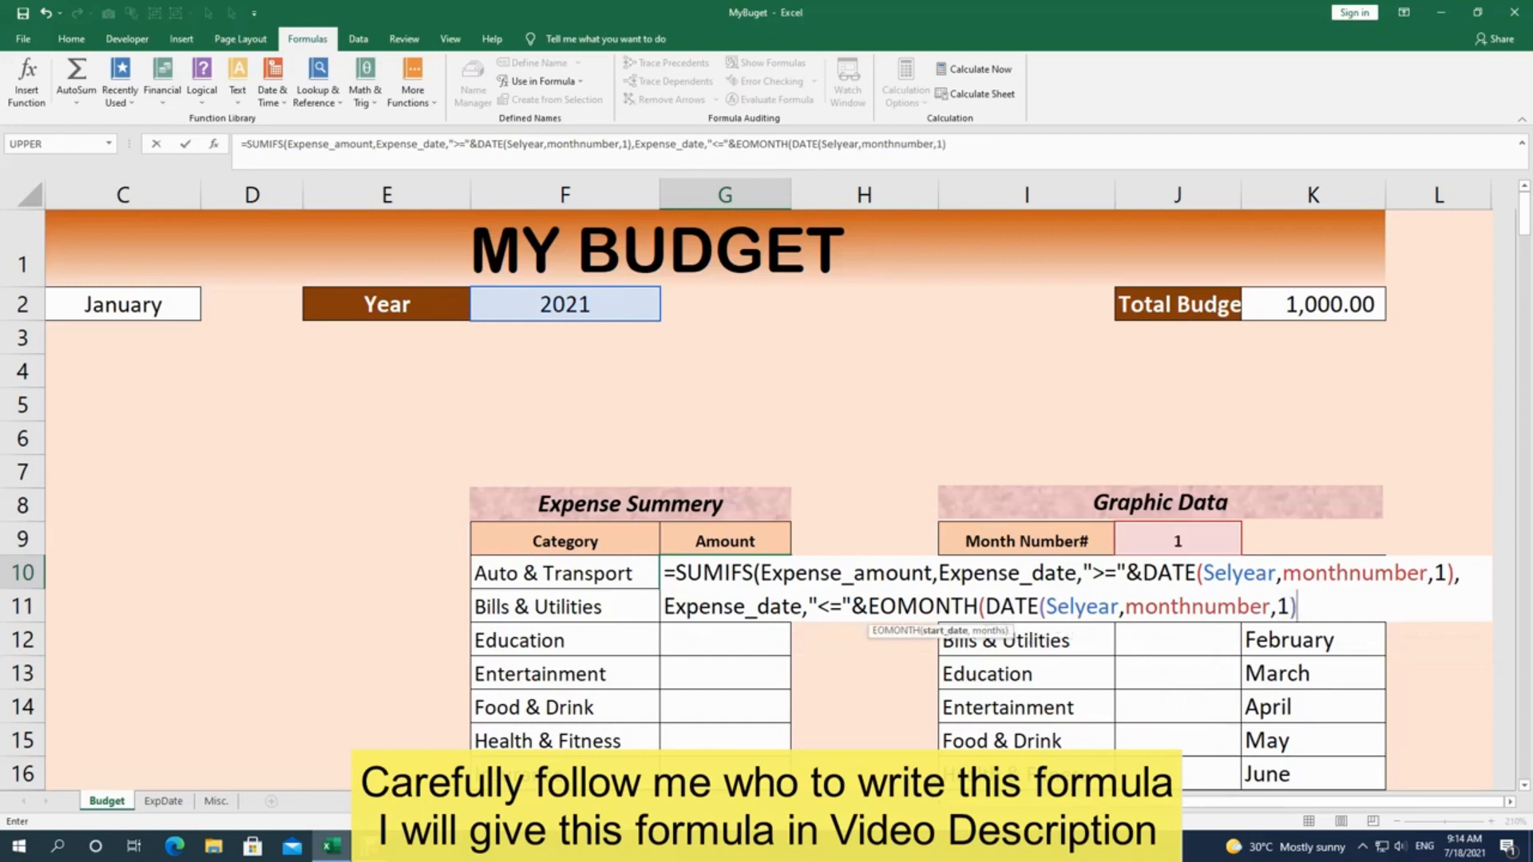
Step: Close EOMONTH with 0 months, add Expense_Catagory matched to F10 as the last criterion, and commit the SUMIFS formula in G10
text(,0),Expense_date,F10))
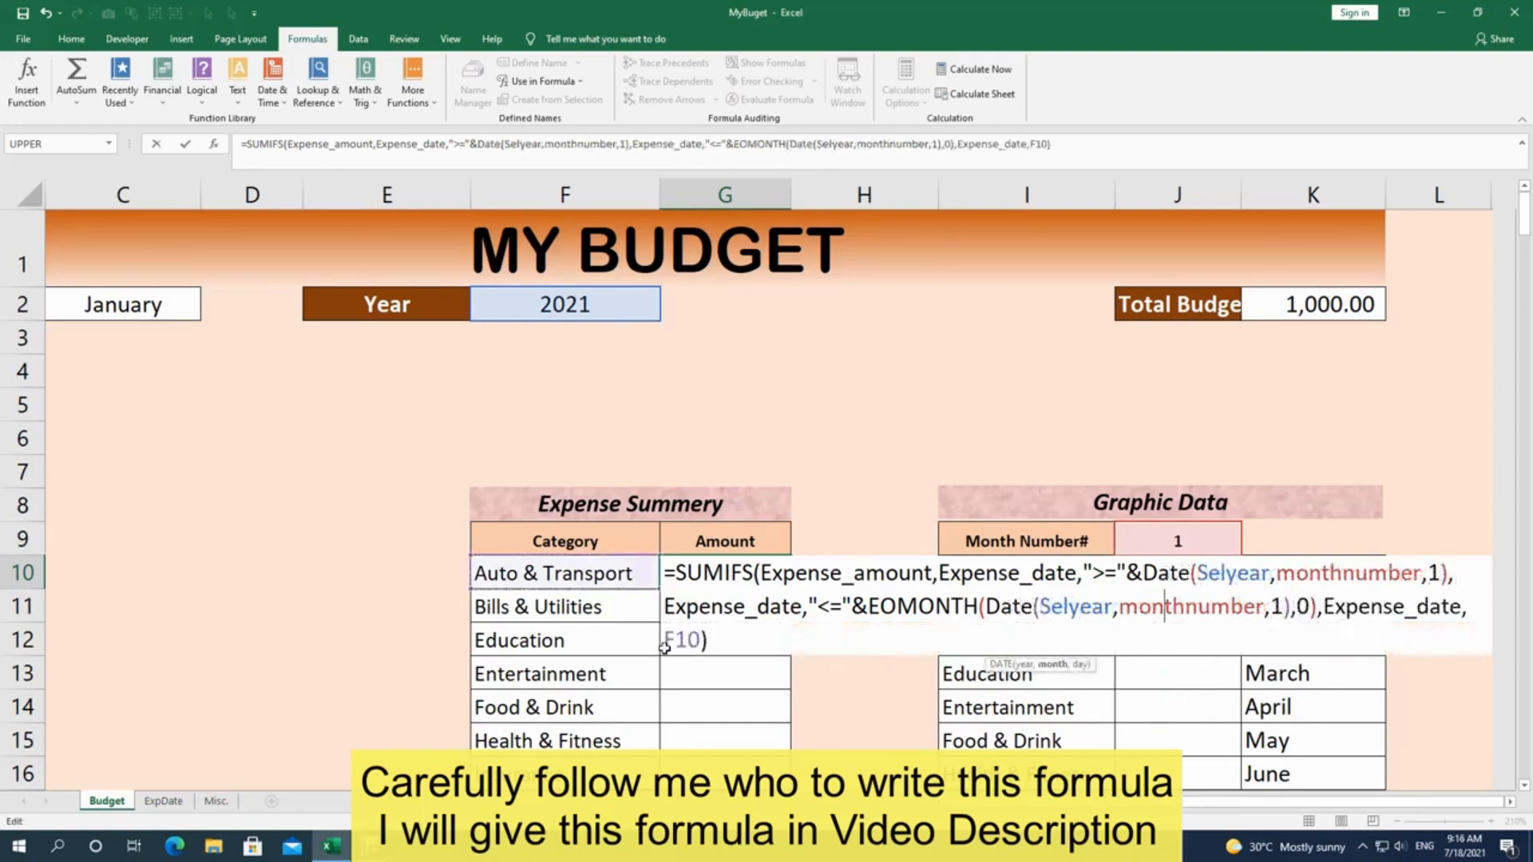
key(Return)
key(Up)
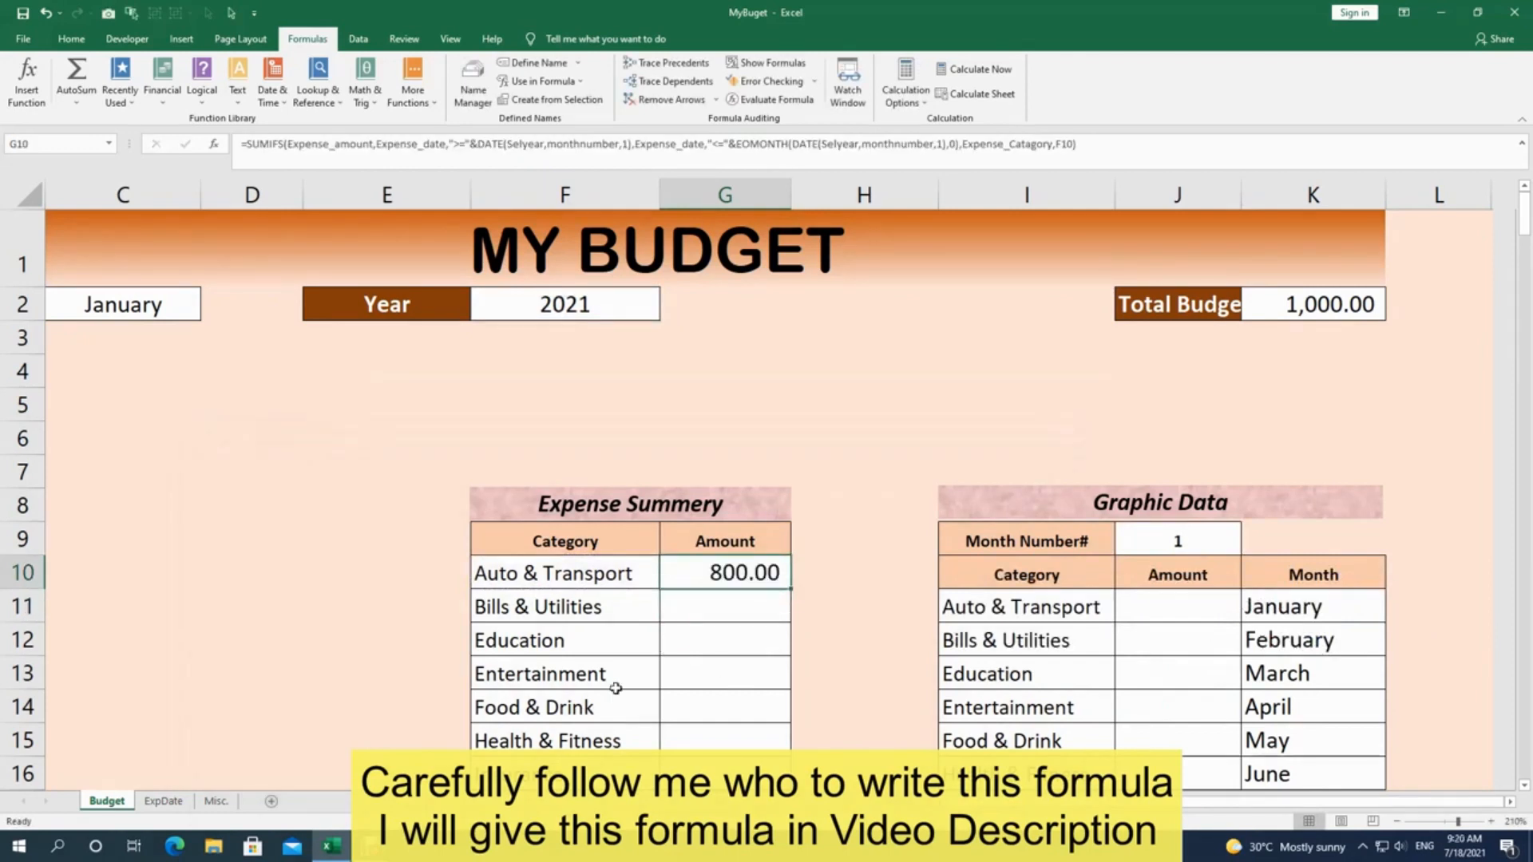
Step: Review the arguments of the SUMIFS formula in G10: the sum range, both date criteria and the category criterion
key(F2)
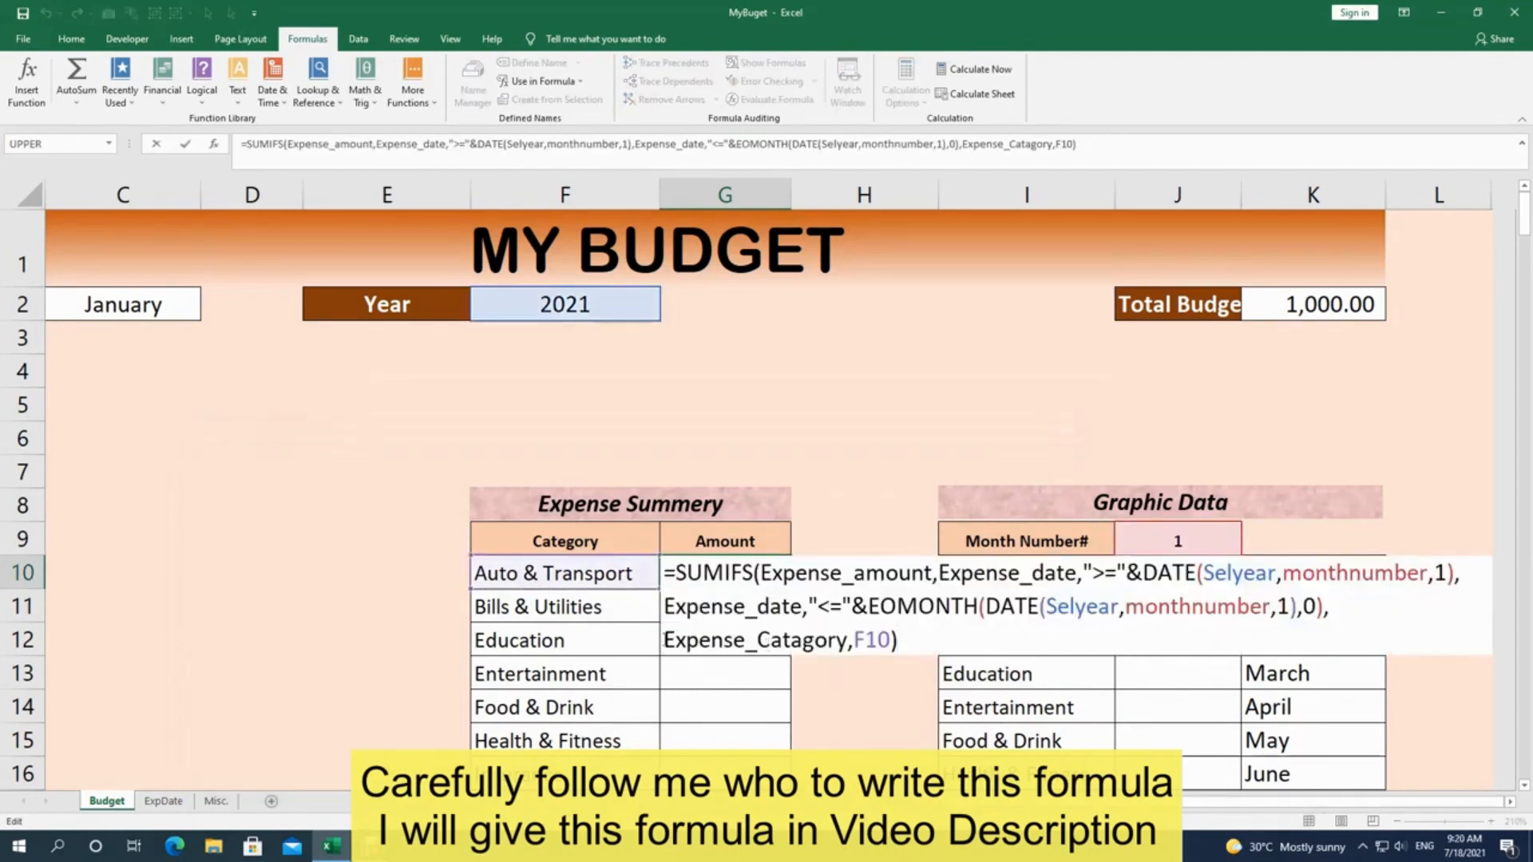
drag(665, 640, 847, 643)
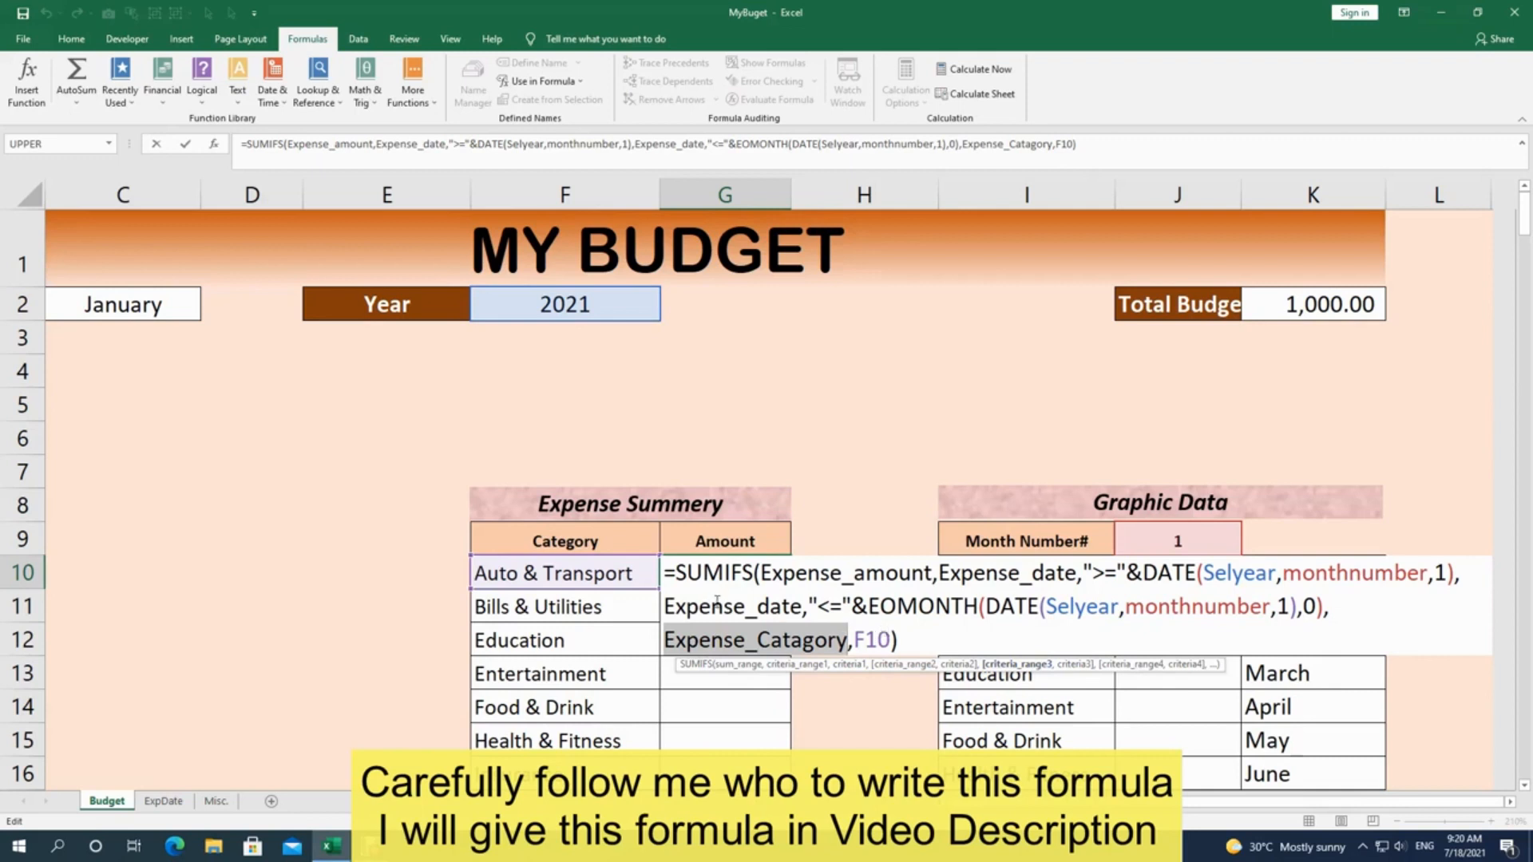
drag(673, 573, 1068, 573)
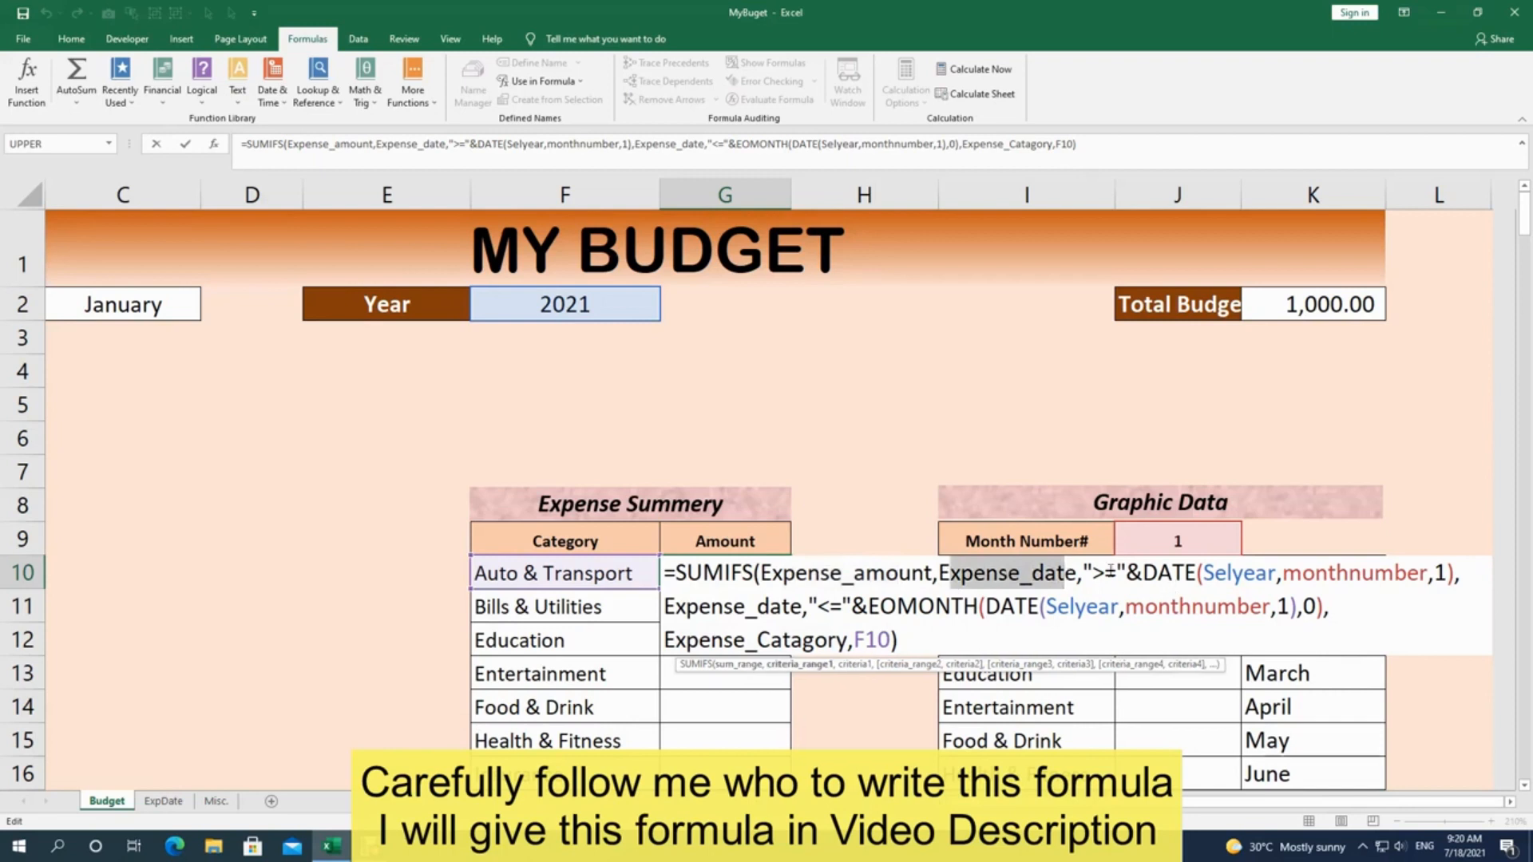
drag(1126, 573, 1204, 573)
click(1232, 573)
click(1360, 574)
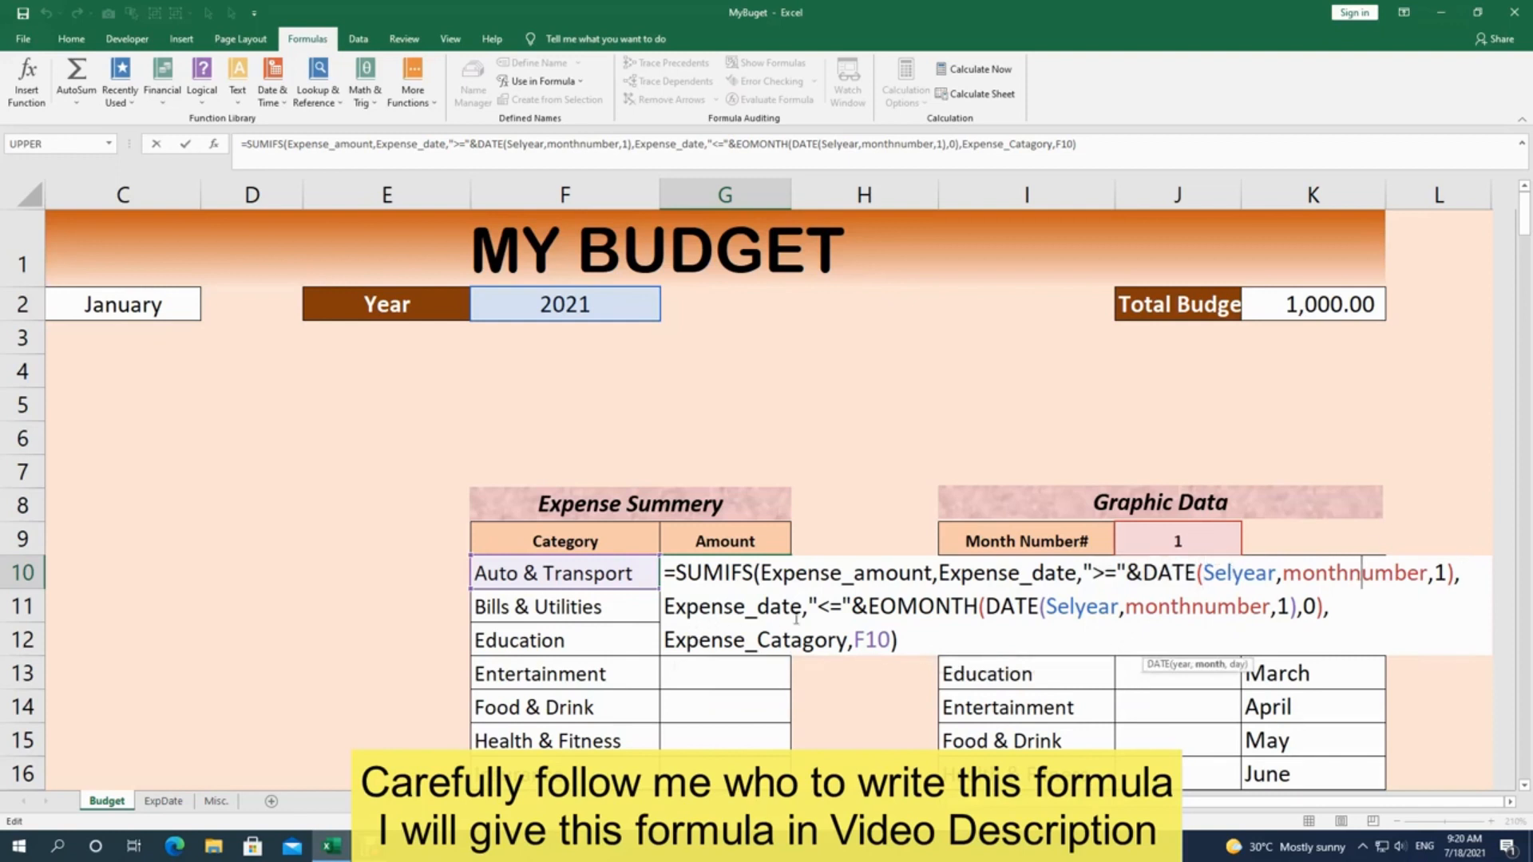
drag(669, 610, 1278, 607)
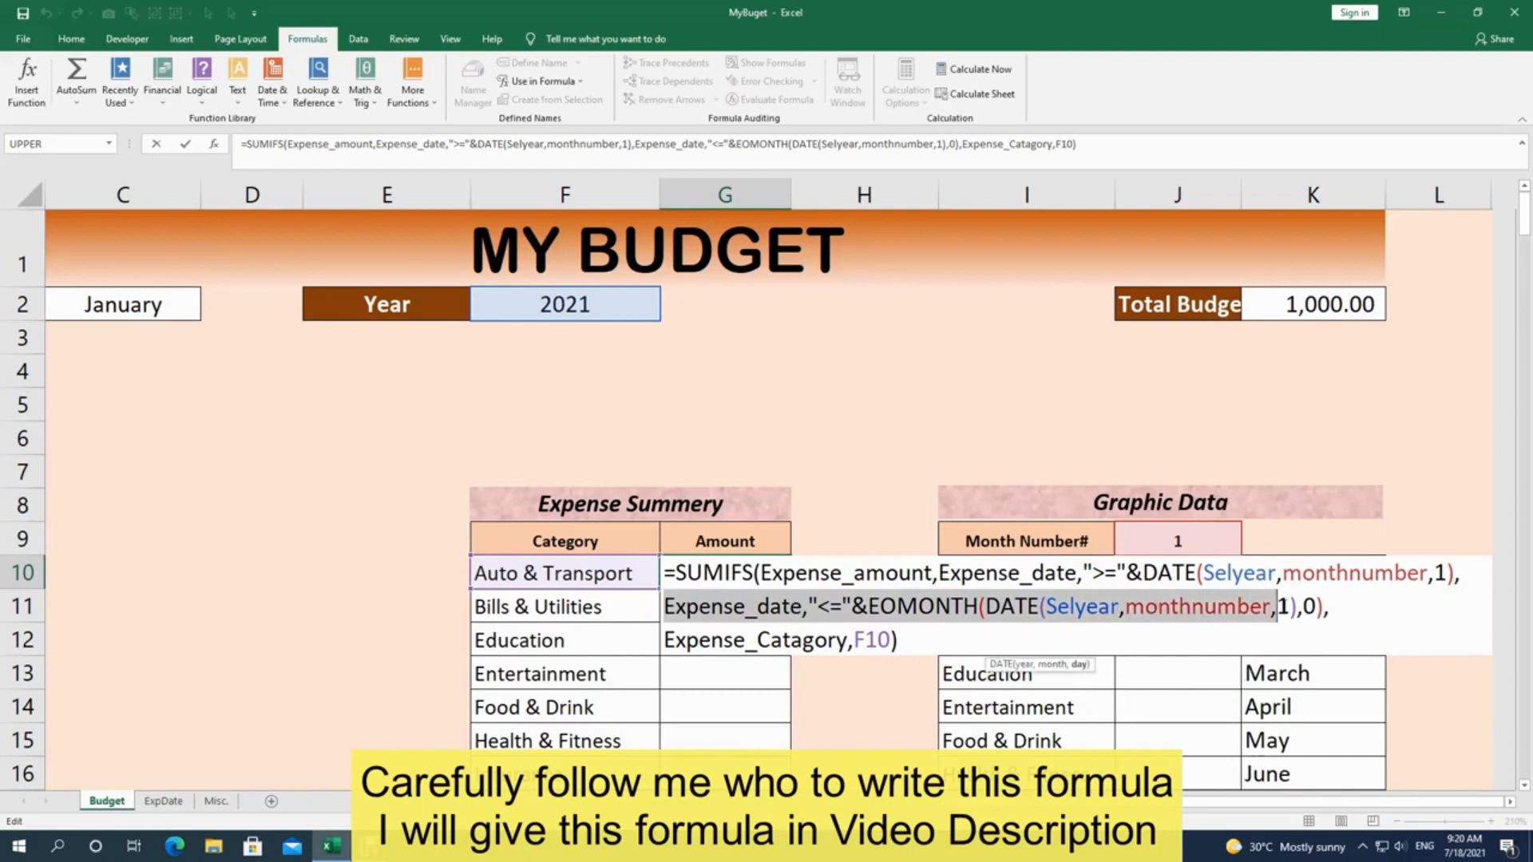
drag(676, 644, 846, 644)
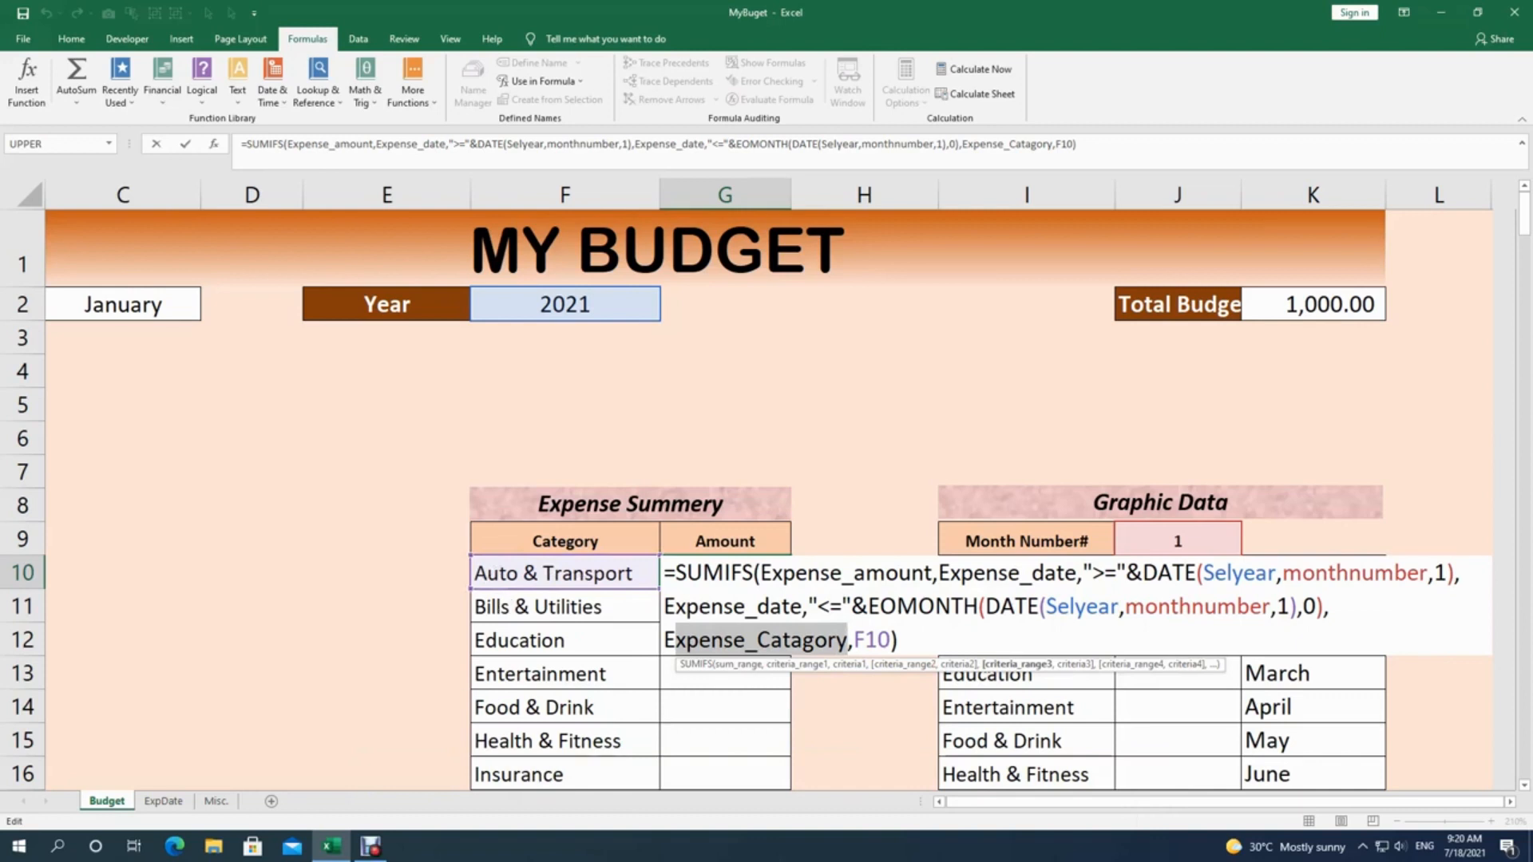
key(Return)
key(Up)
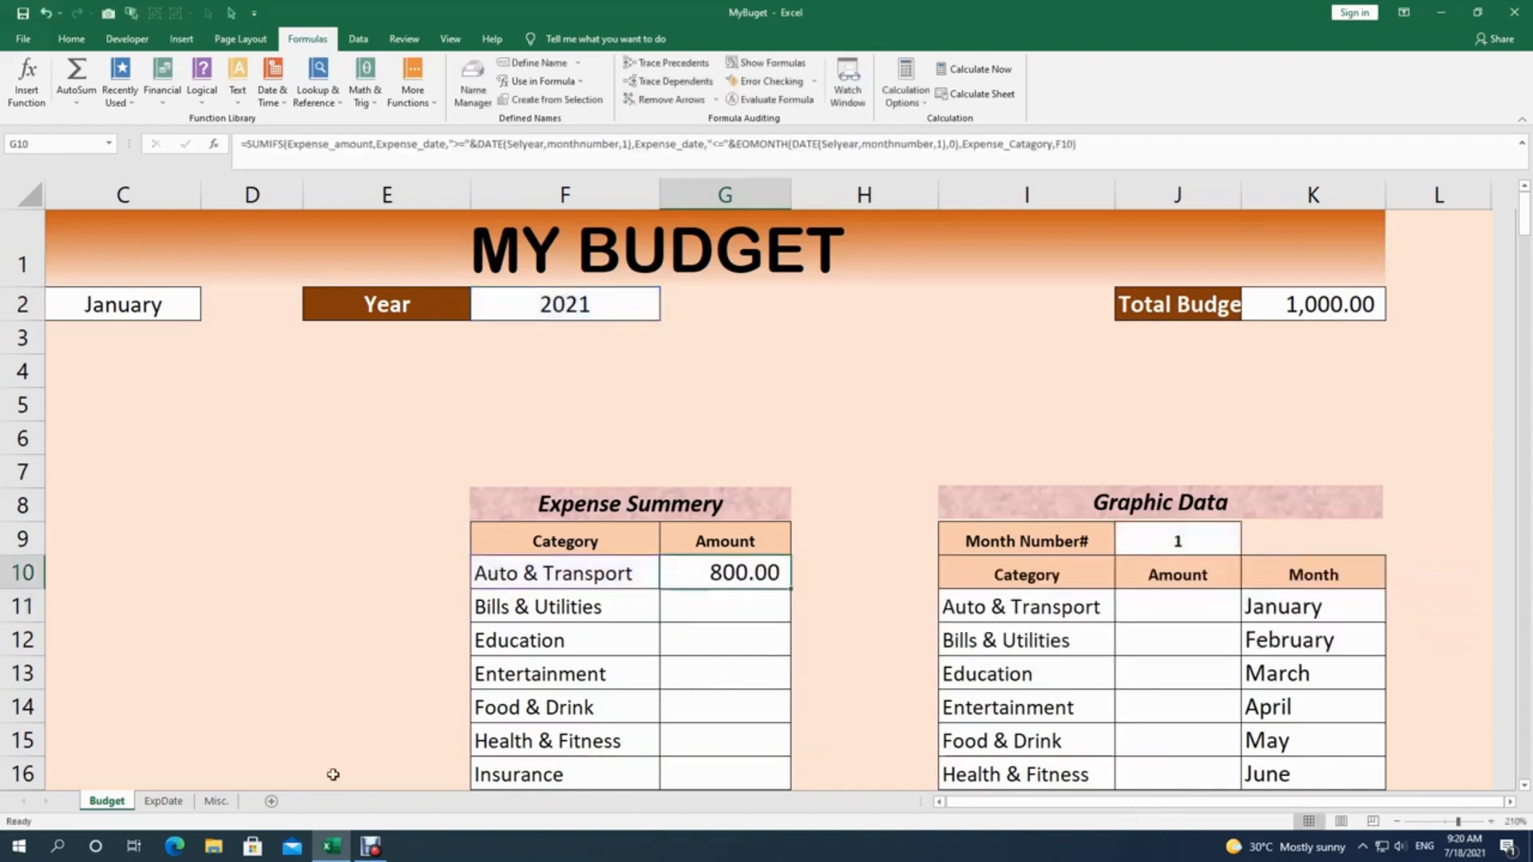
Step: Fill the SUMIFS formula from G10 down through G21 for all Expense Summery categories and check the Total Expense cell
scroll(616, 633, down, 1)
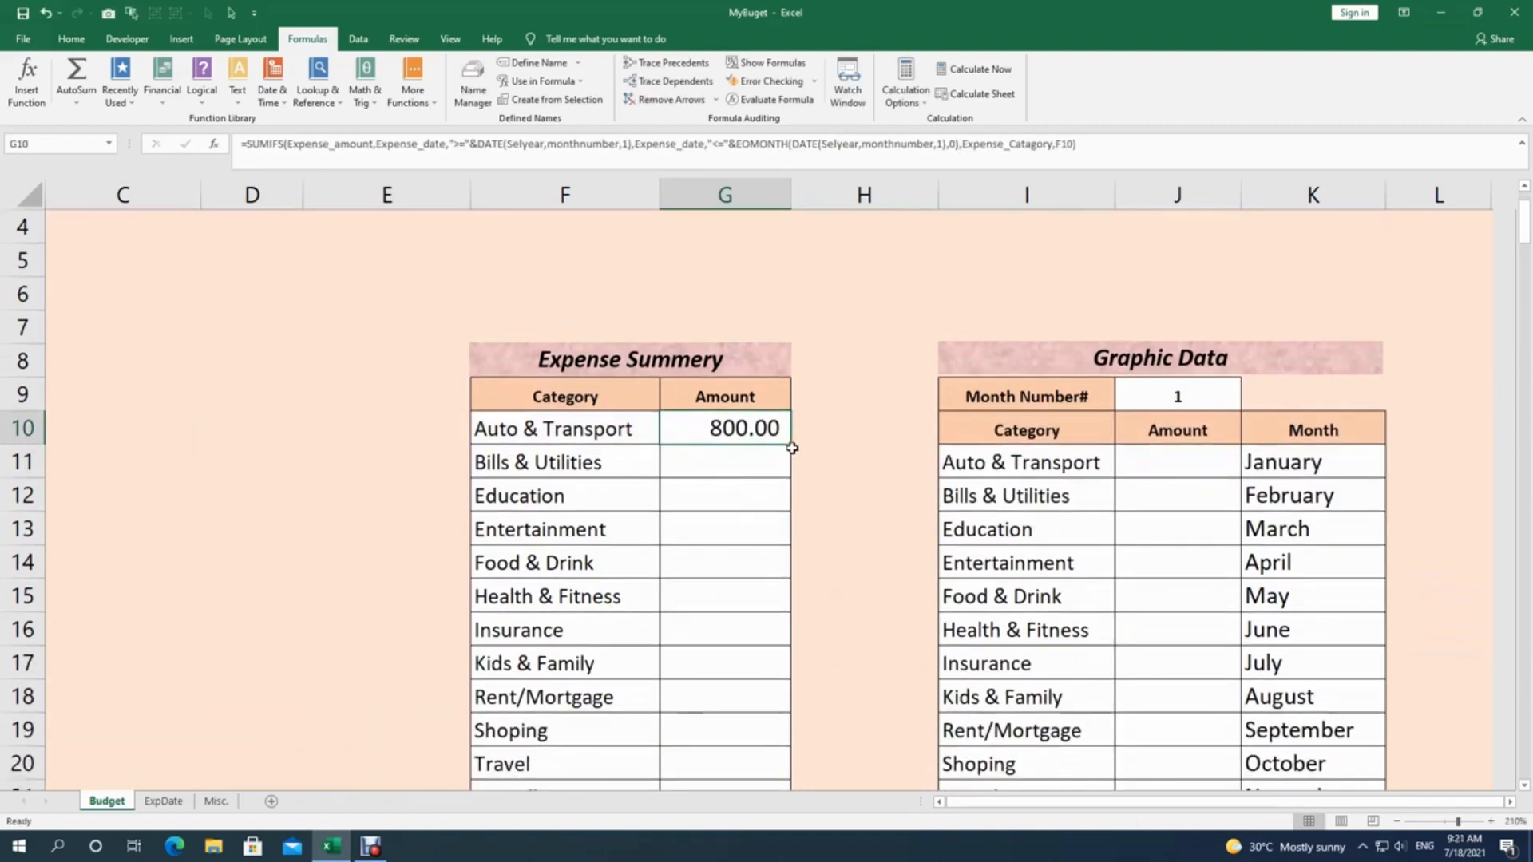
drag(790, 448, 802, 697)
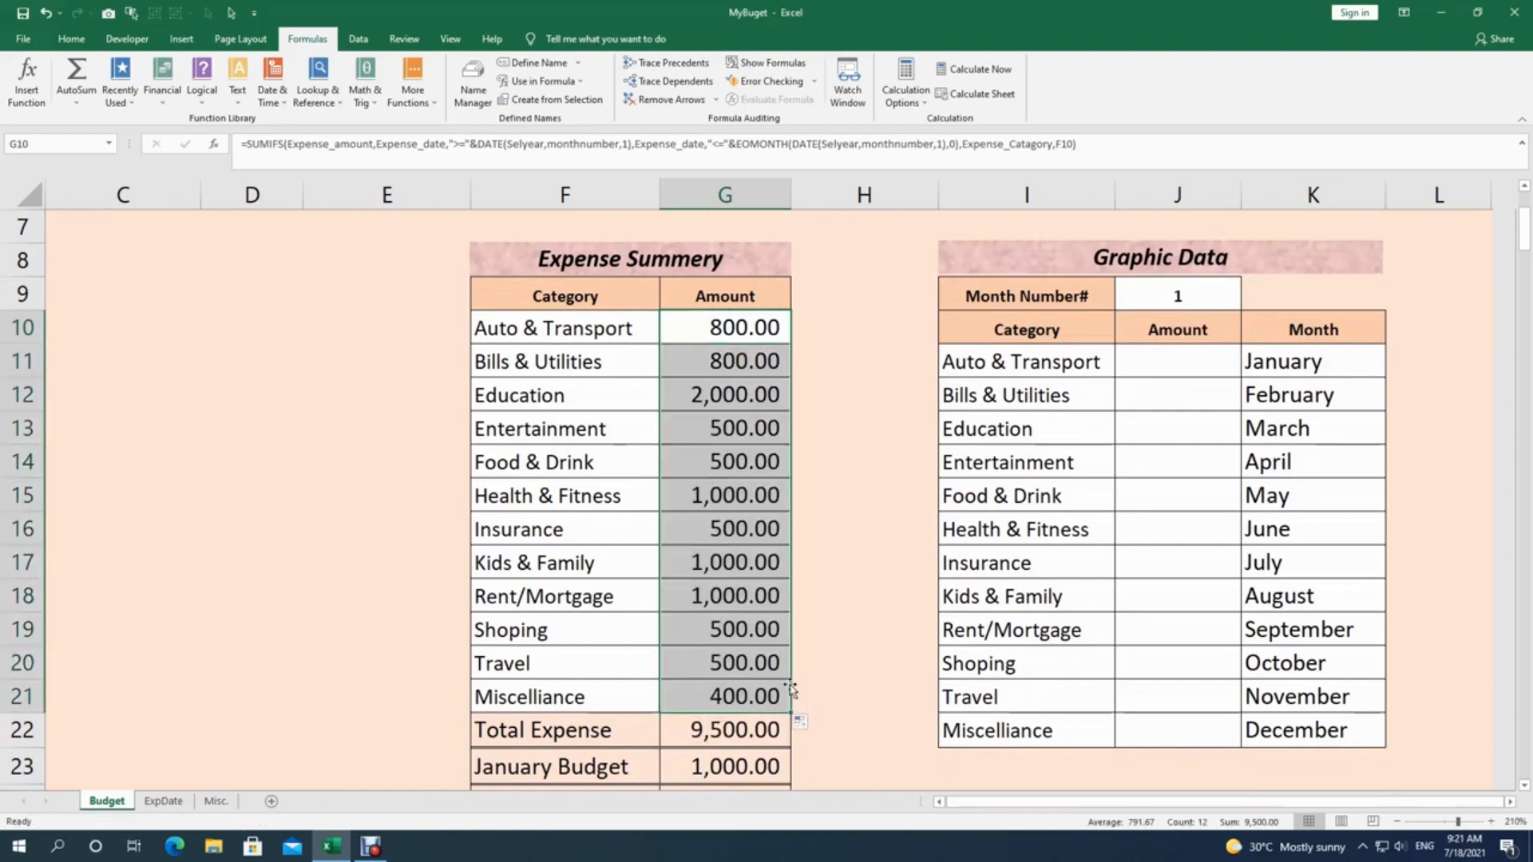
click(757, 662)
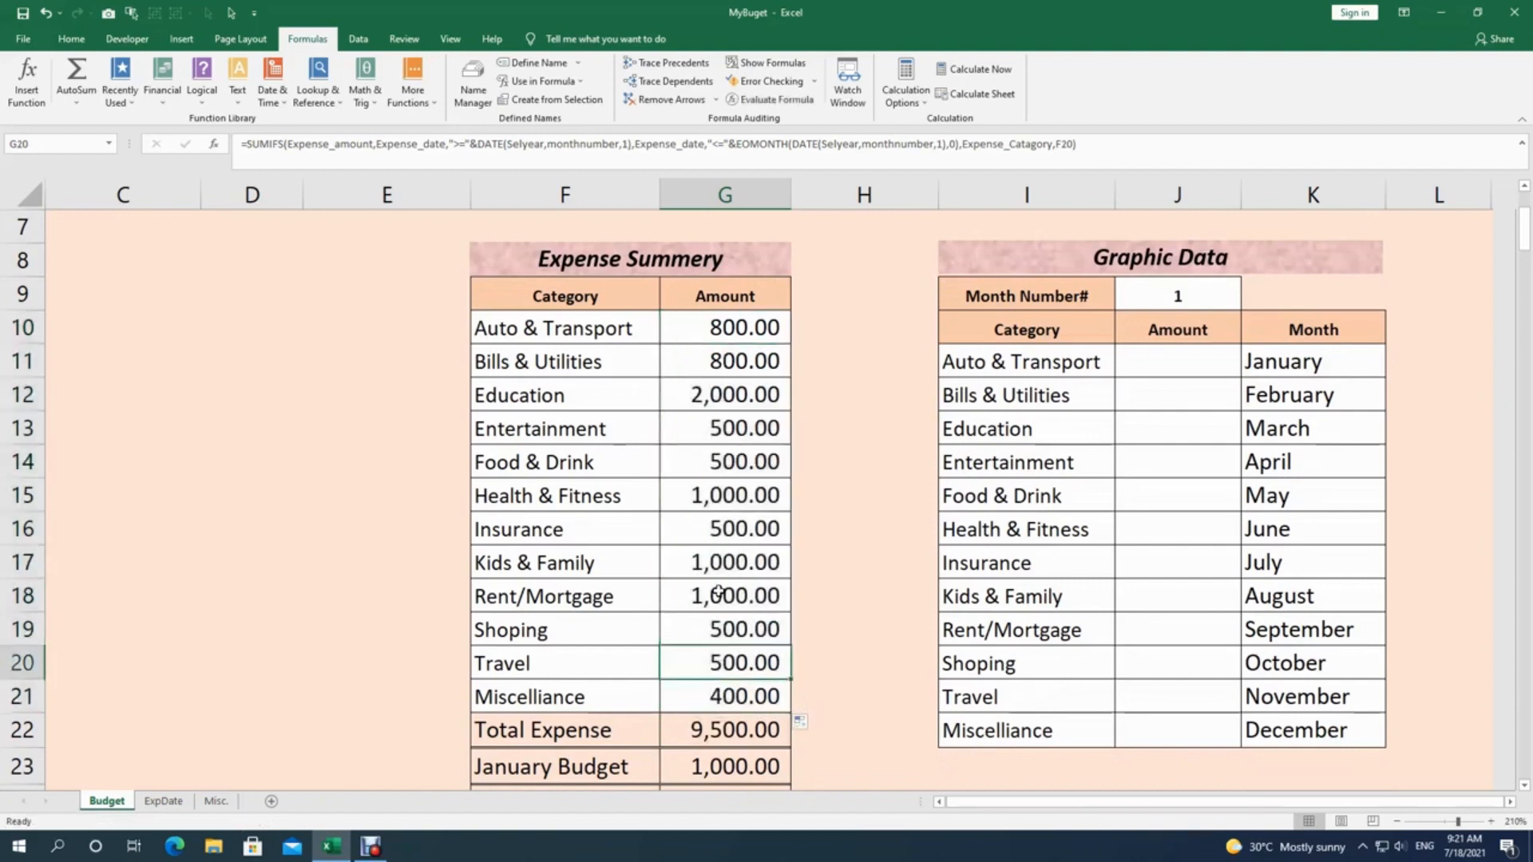
click(699, 734)
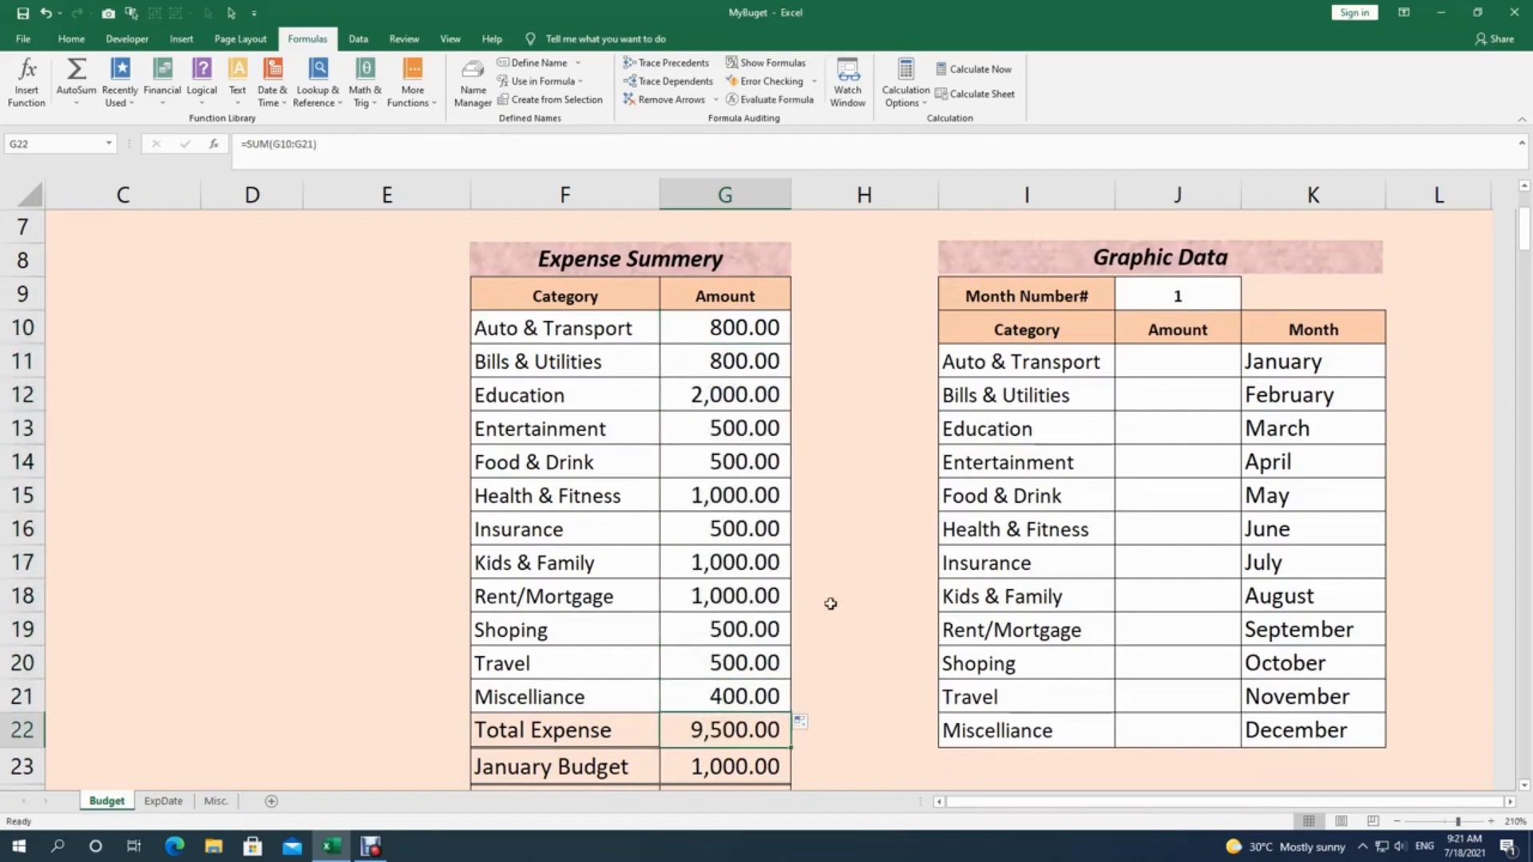
Step: Set the Total Budget amount in K2 to 10,000
scroll(831, 603, up, 2)
click(1277, 303)
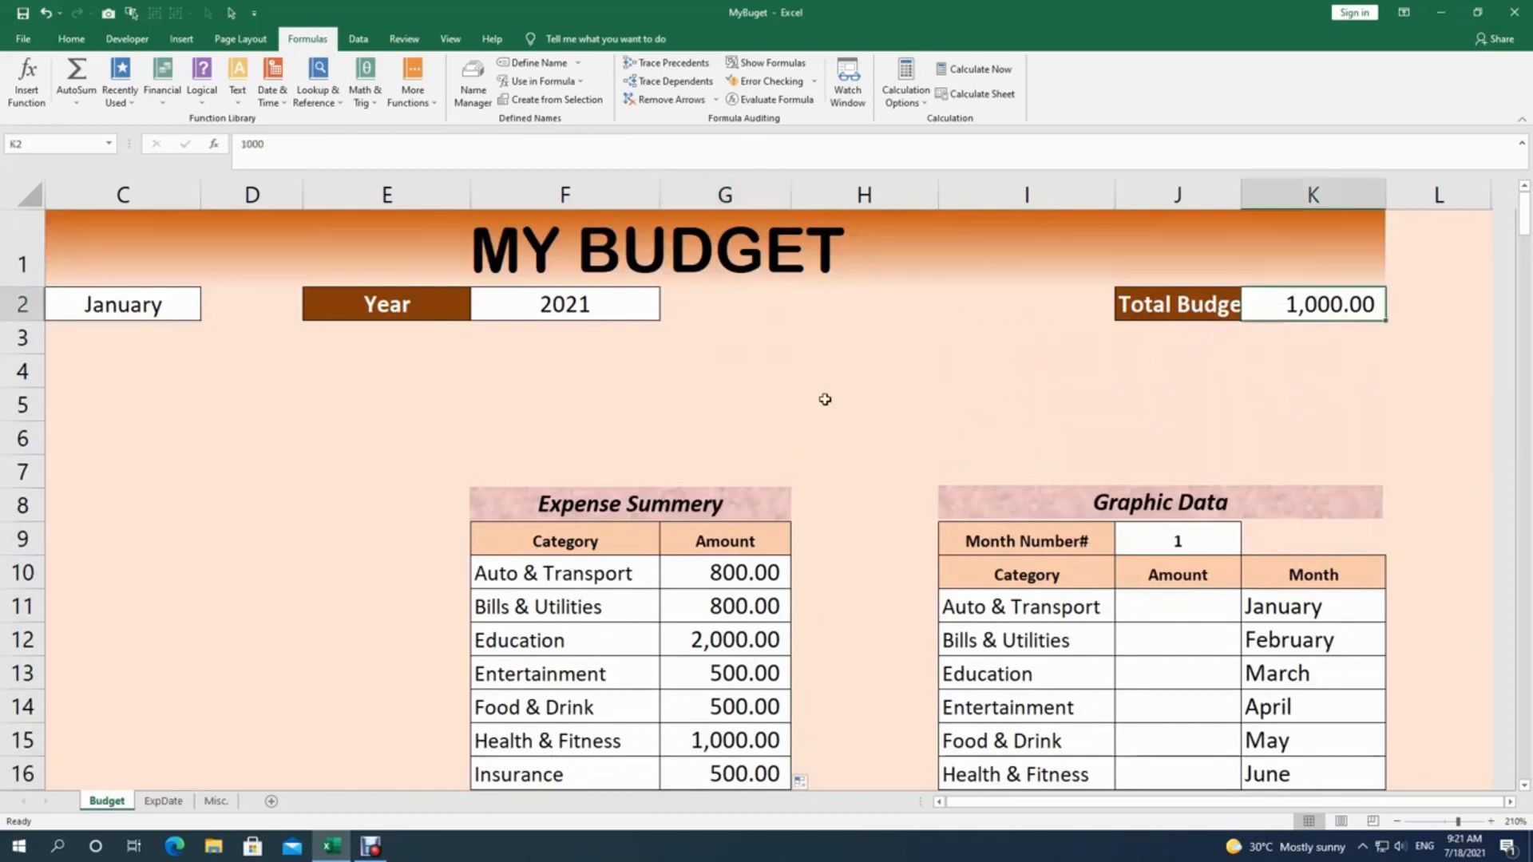
text(1)
text(0,000)
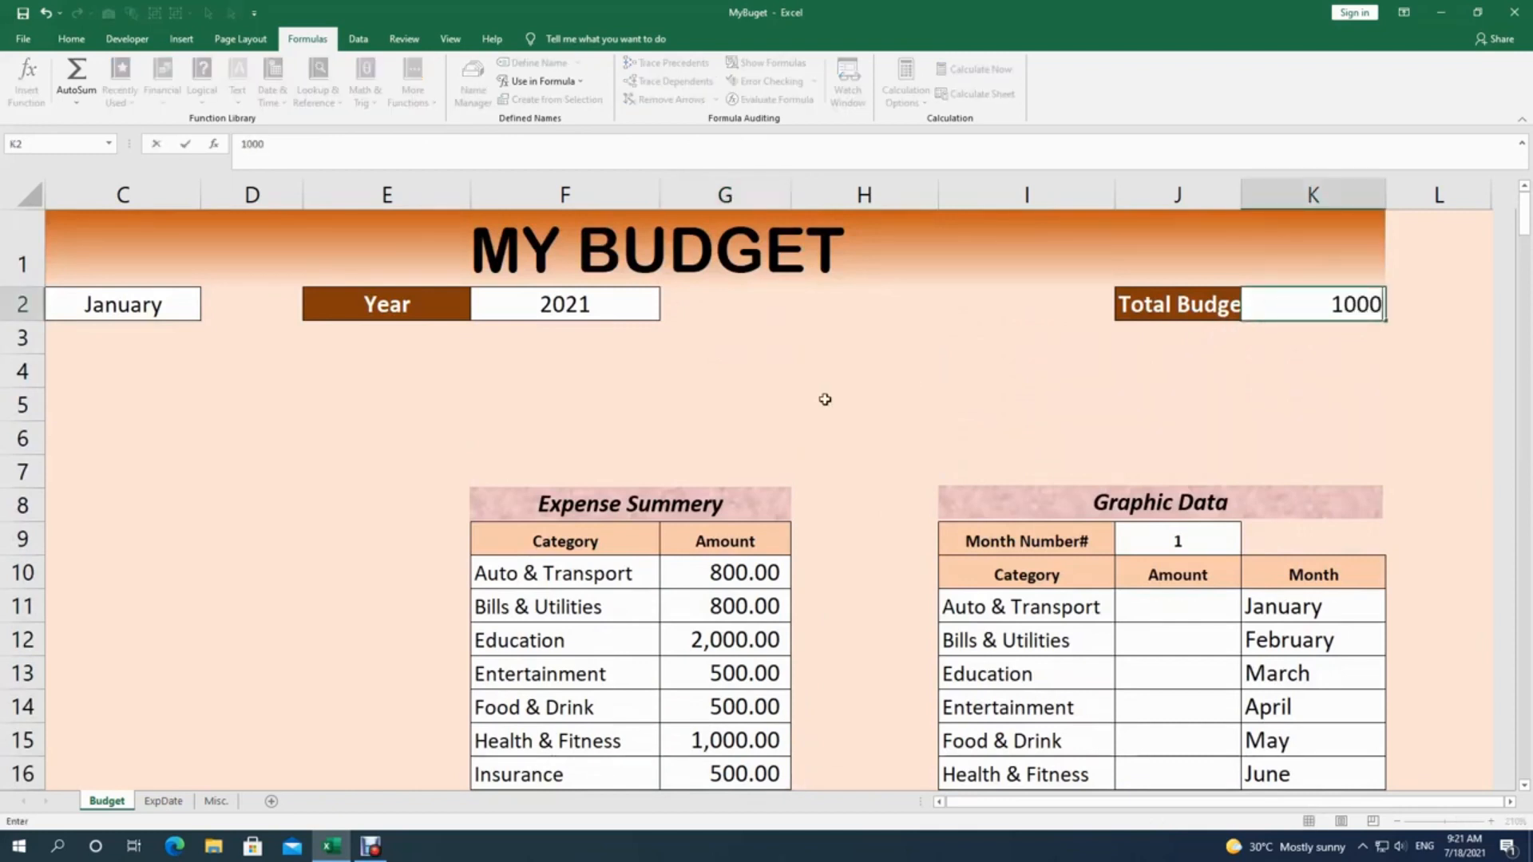
key(Tab)
key(Left)
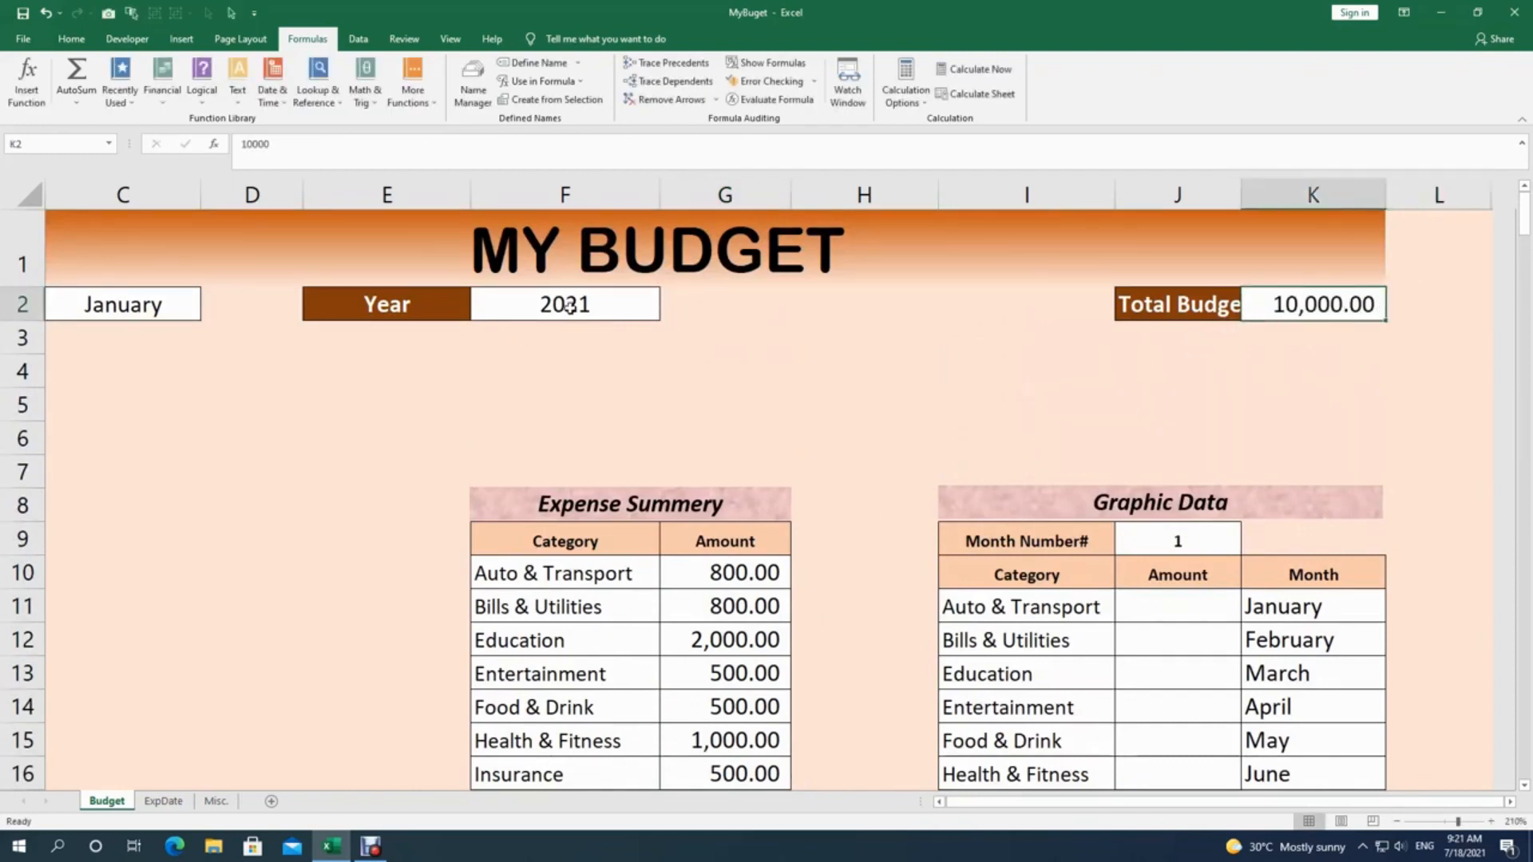
Step: Check the January Budget and Balance Budget cells and the sum of the category amounts in G10:G21
scroll(319, 479, down, 4)
click(864, 395)
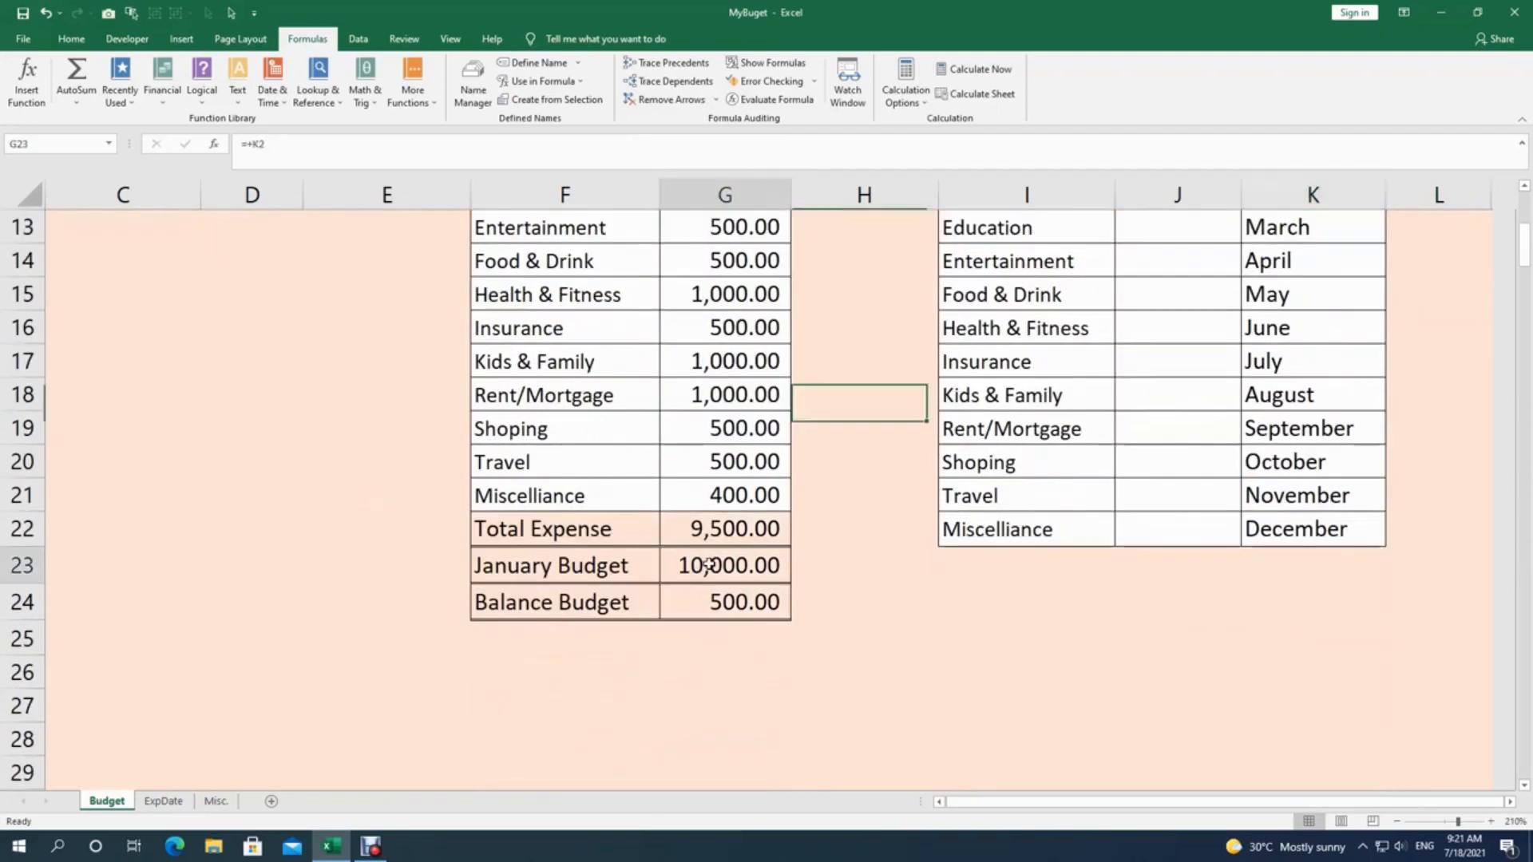
click(527, 565)
click(695, 566)
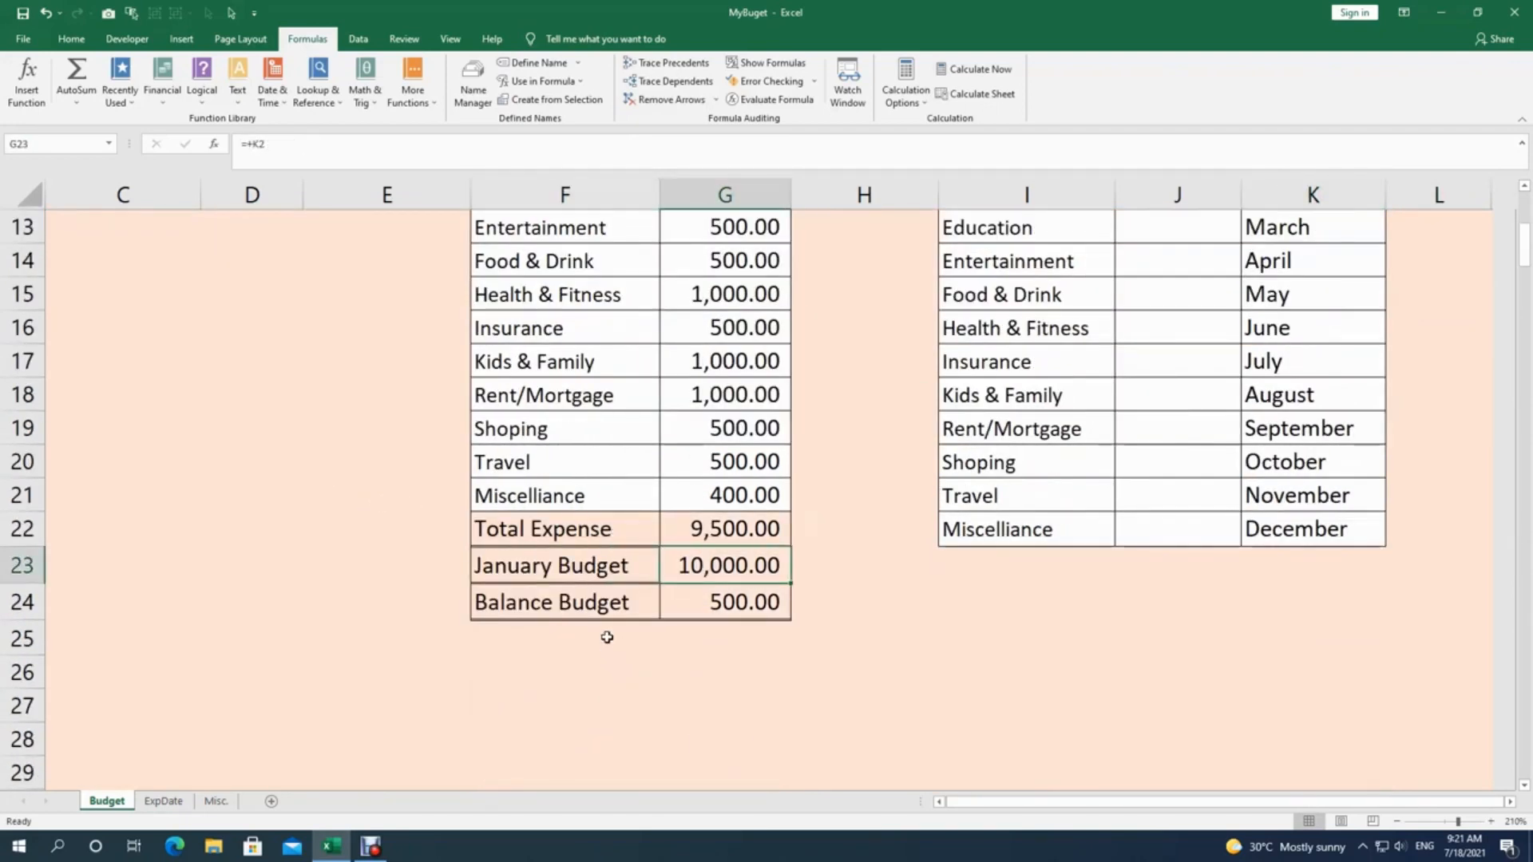
click(712, 610)
click(586, 603)
click(694, 603)
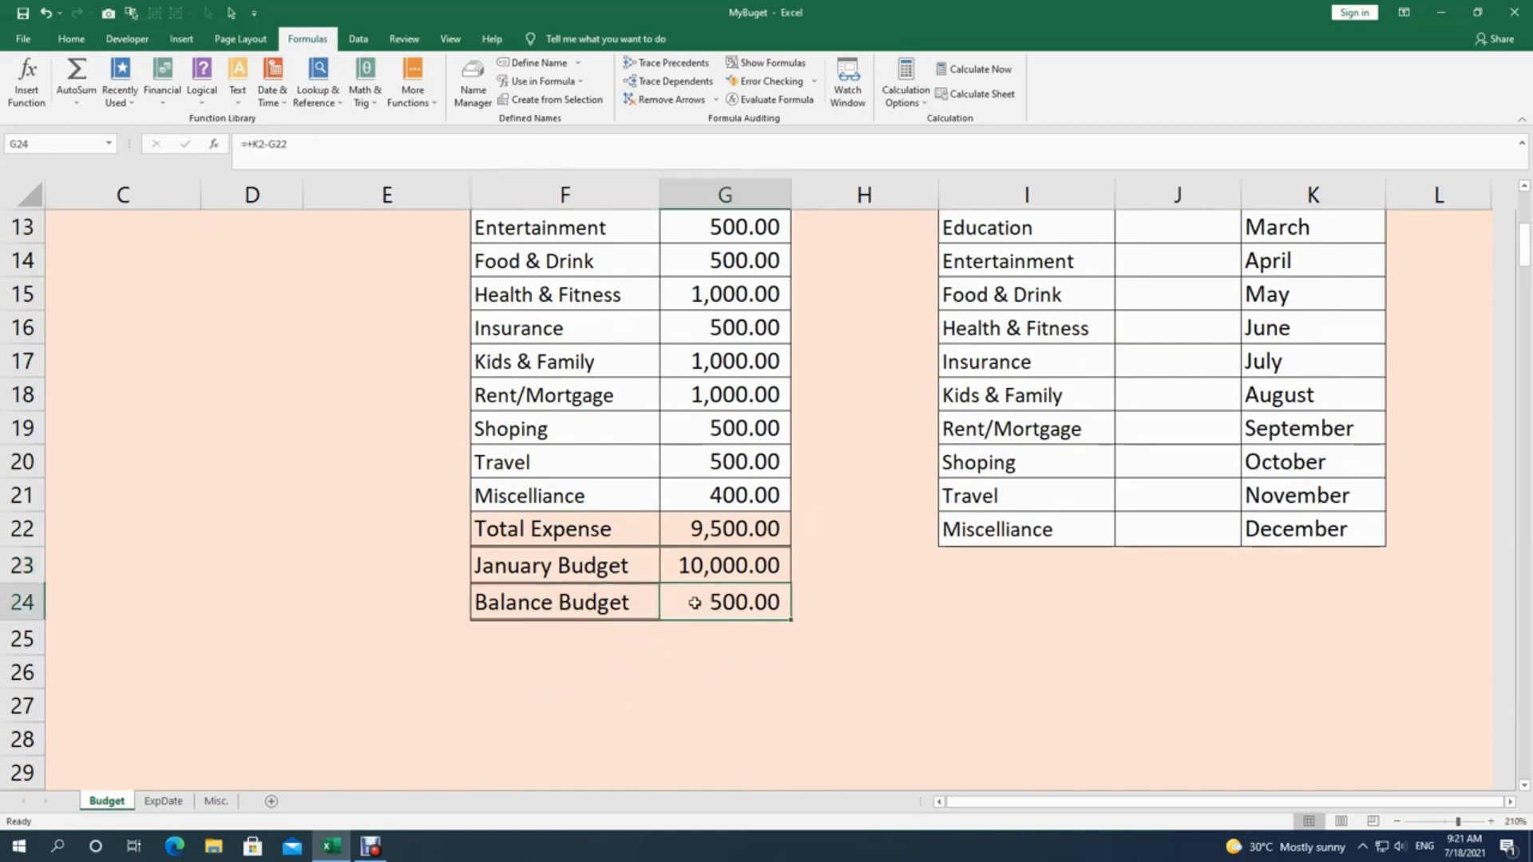
scroll(725, 621, up, 2)
scroll(726, 621, down, 1)
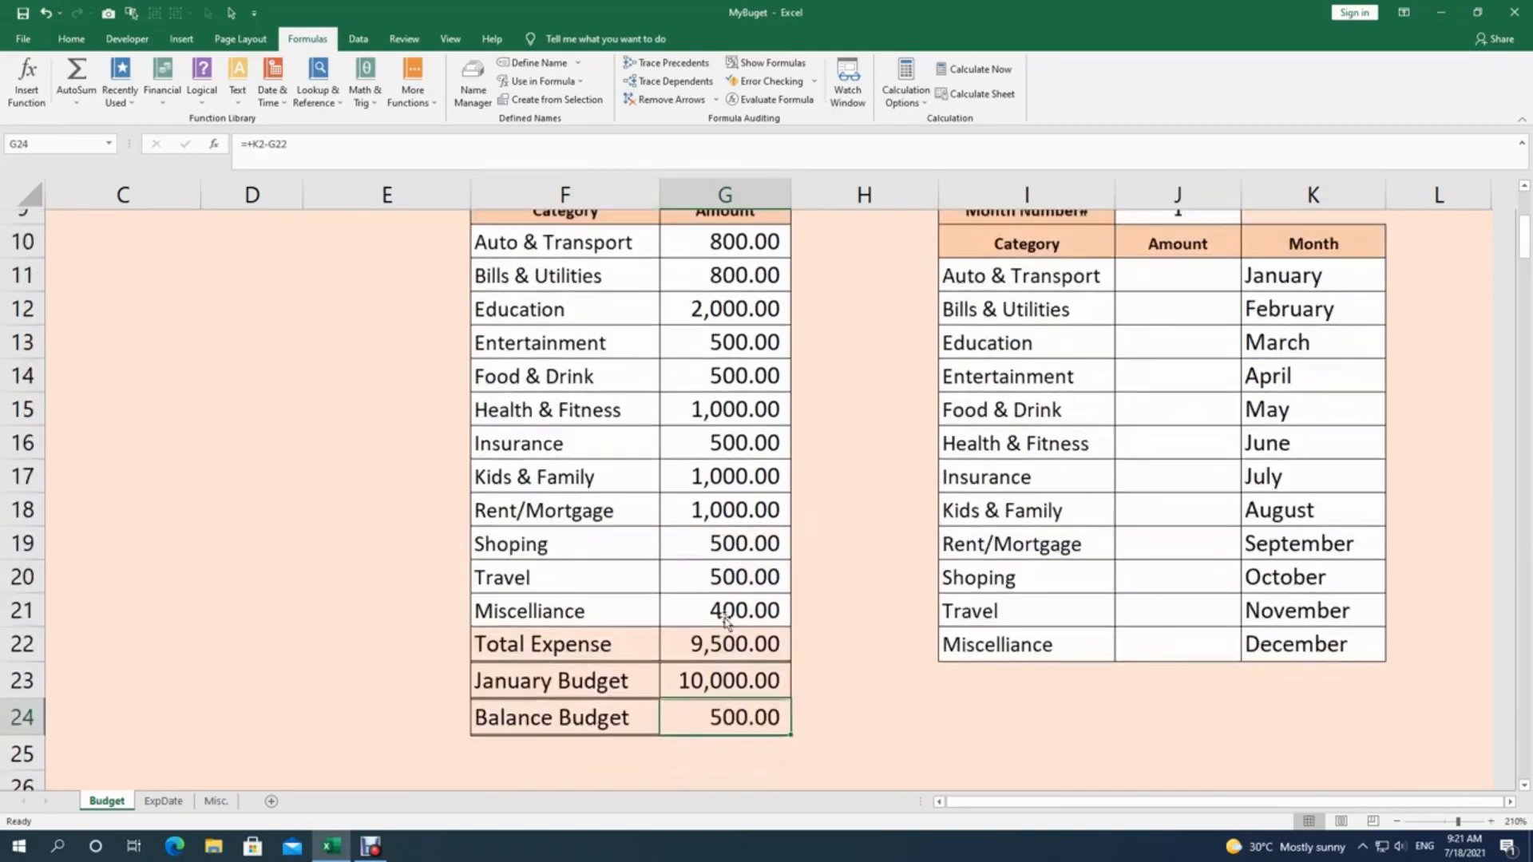
scroll(725, 621, up, 1)
drag(693, 325, 718, 696)
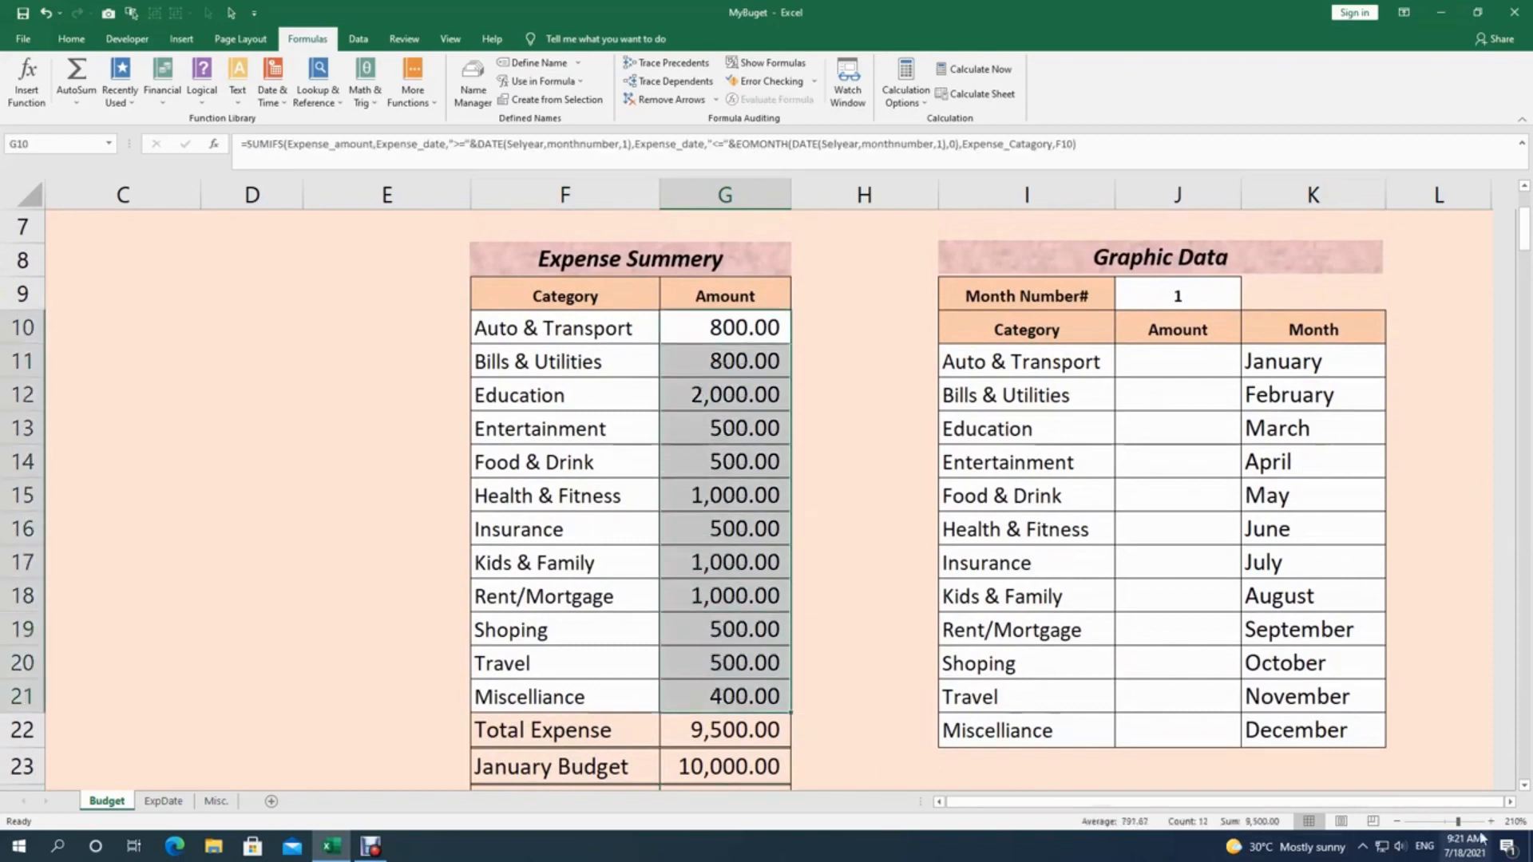
Step: Reuse G10's SUMIFS formula in Graphic Data cell J11, wrapped in an IF that returns NA() when the sum equals 0
scroll(1245, 739, up, 1)
click(1141, 477)
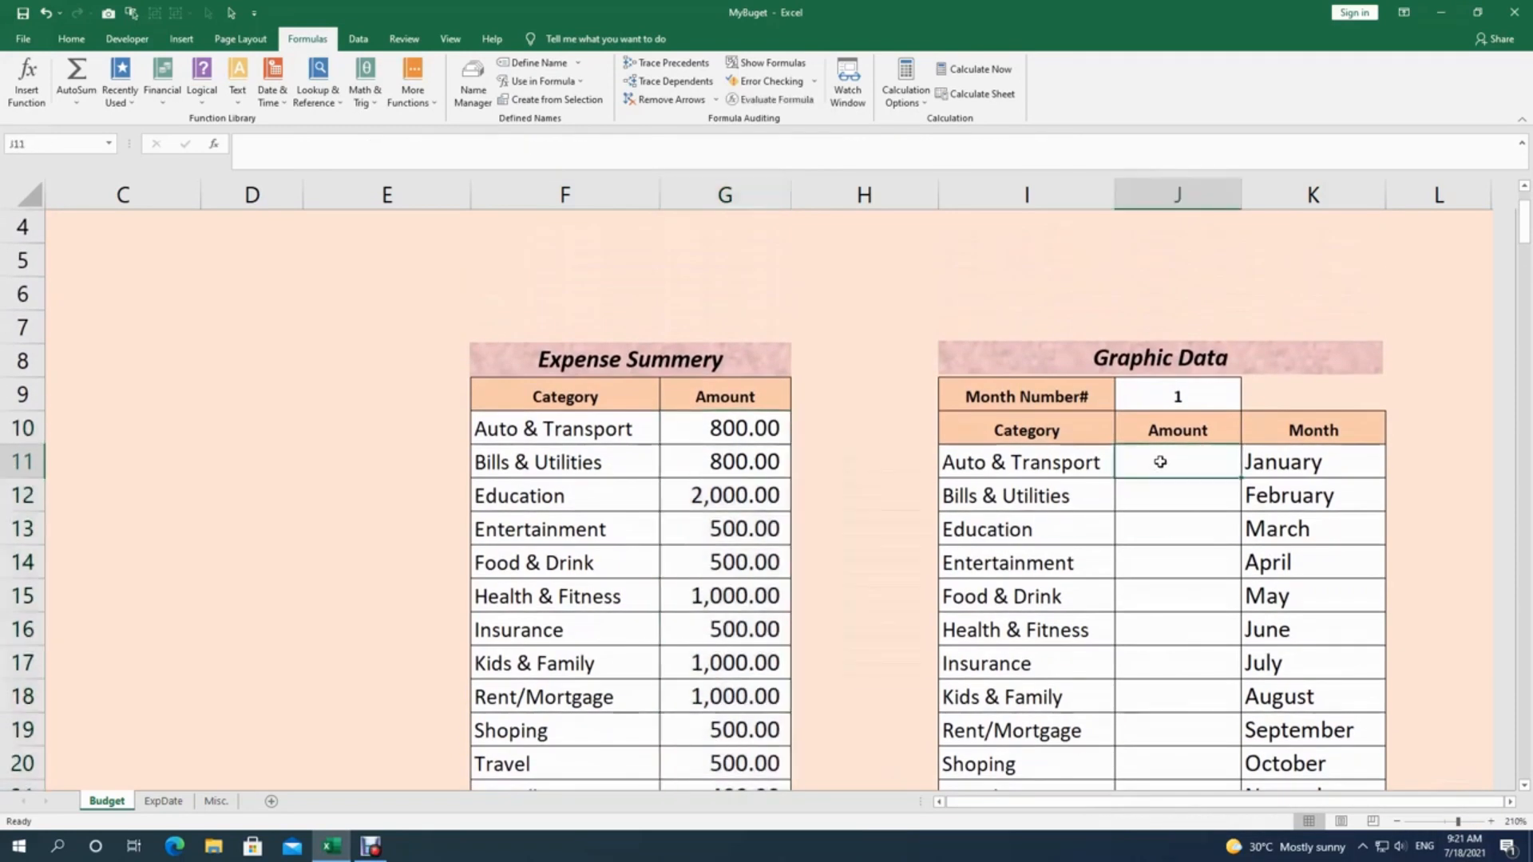
click(702, 428)
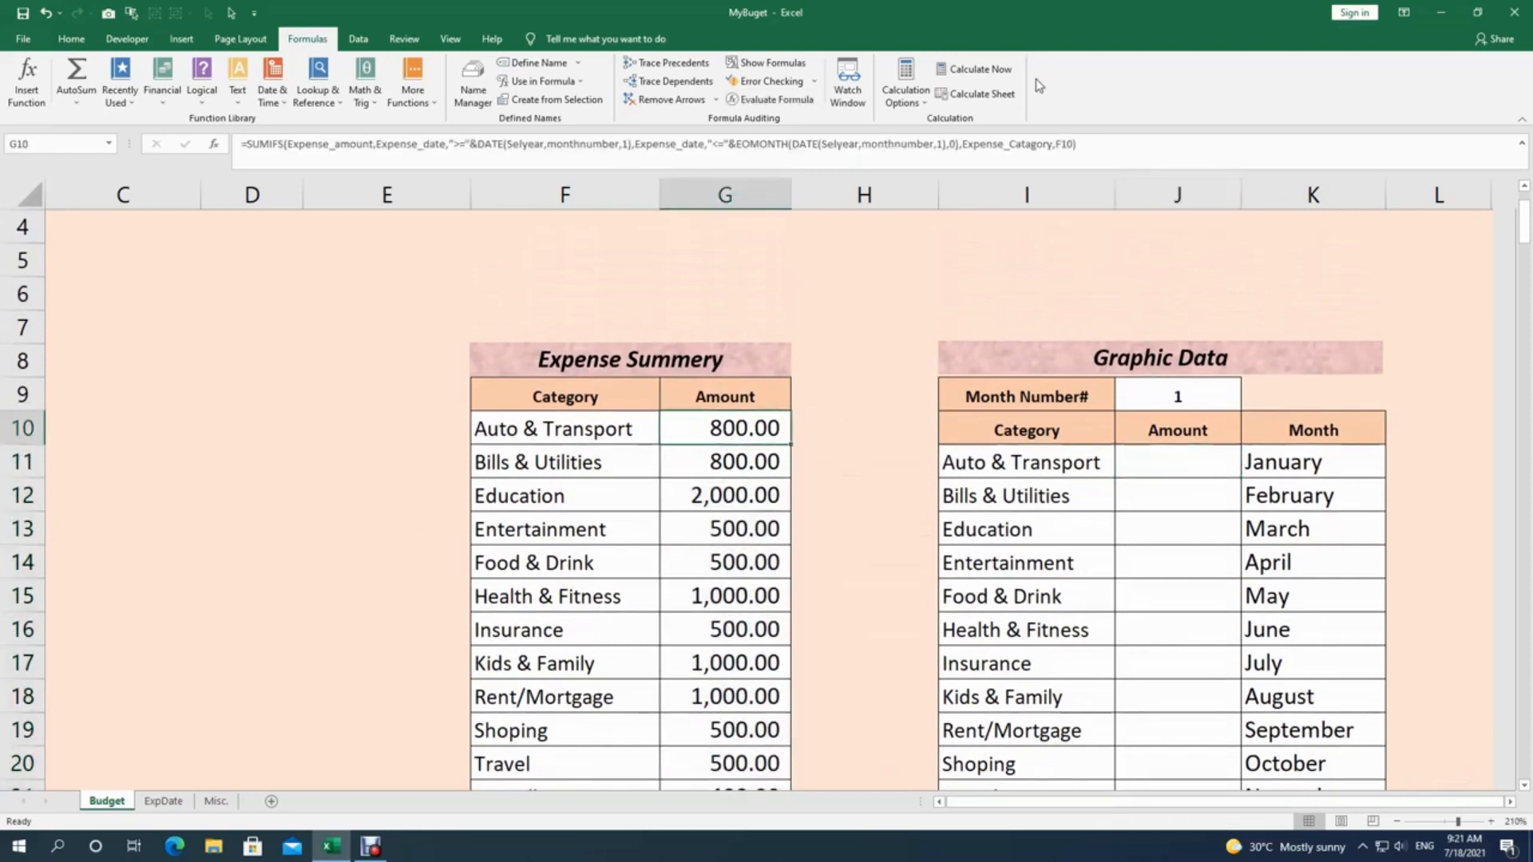
drag(1082, 144, 253, 152)
click(250, 154)
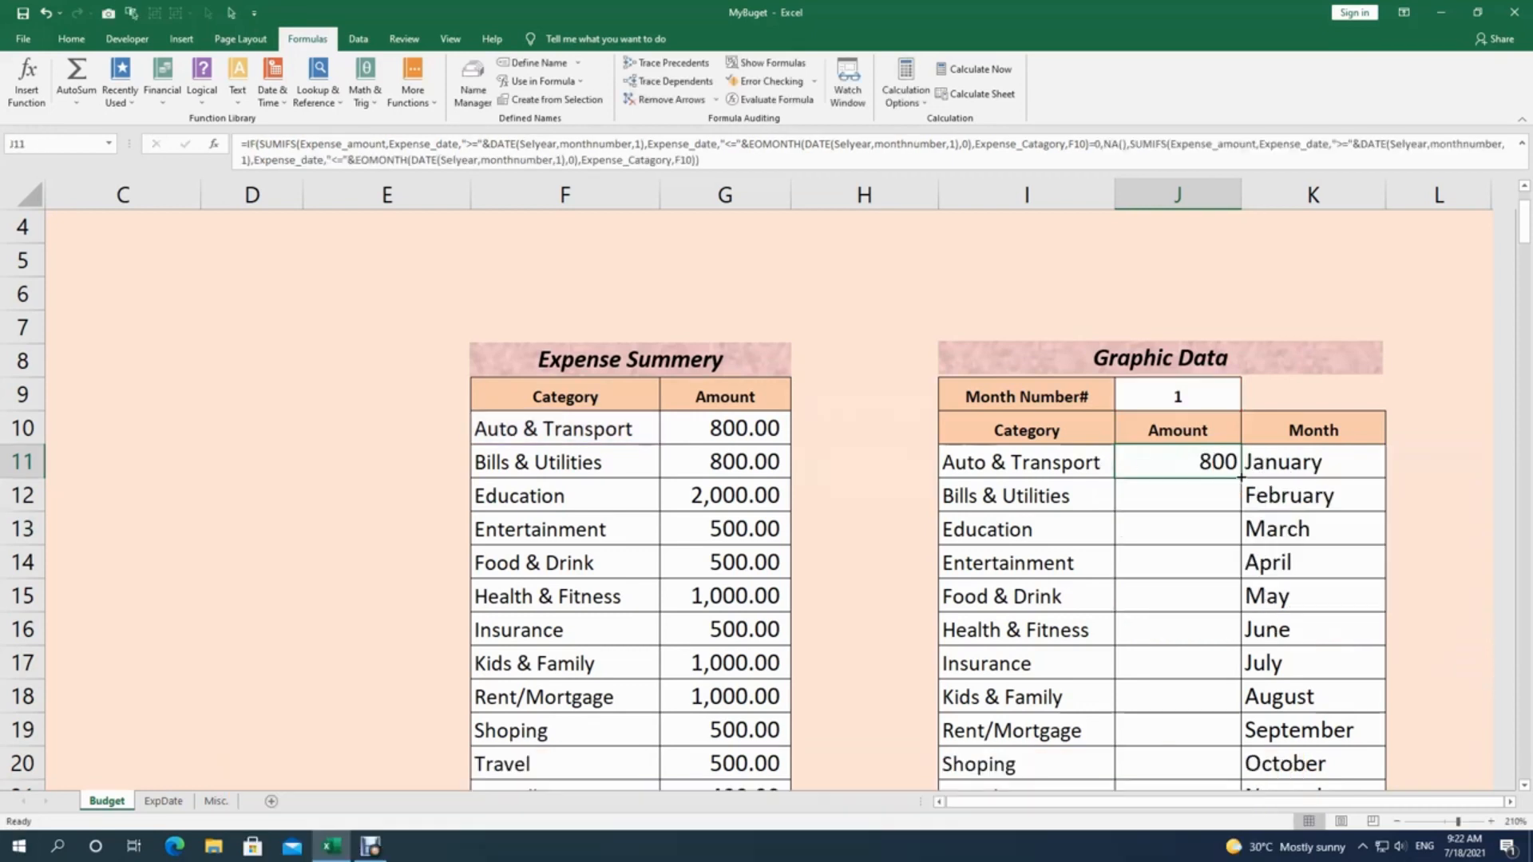
Step: Fill the IF formula from J11 down through J22 for all Graphic Data categories
drag(1242, 477, 1223, 748)
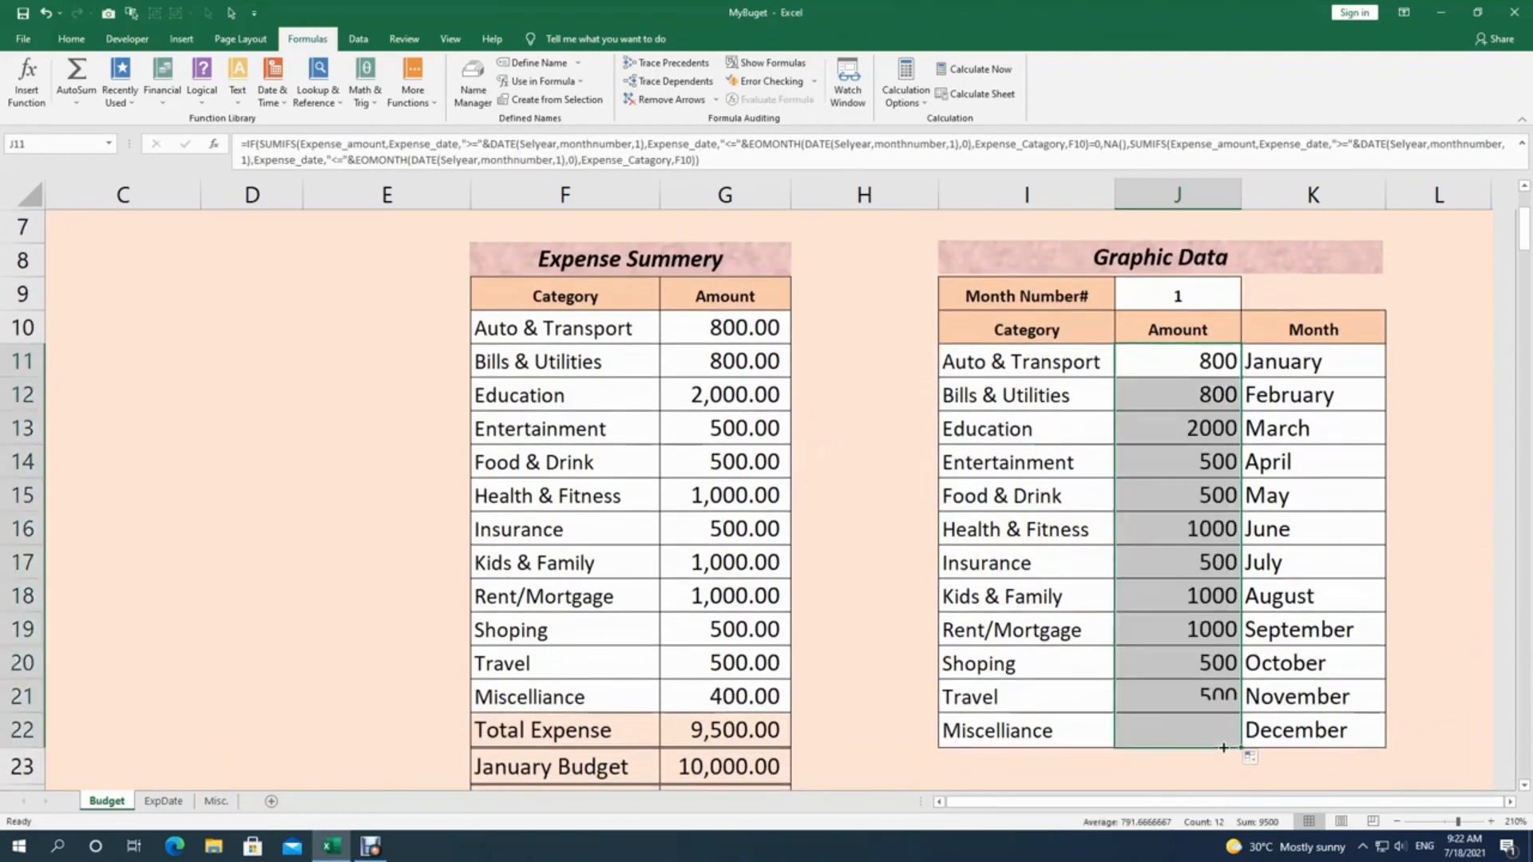
click(1200, 663)
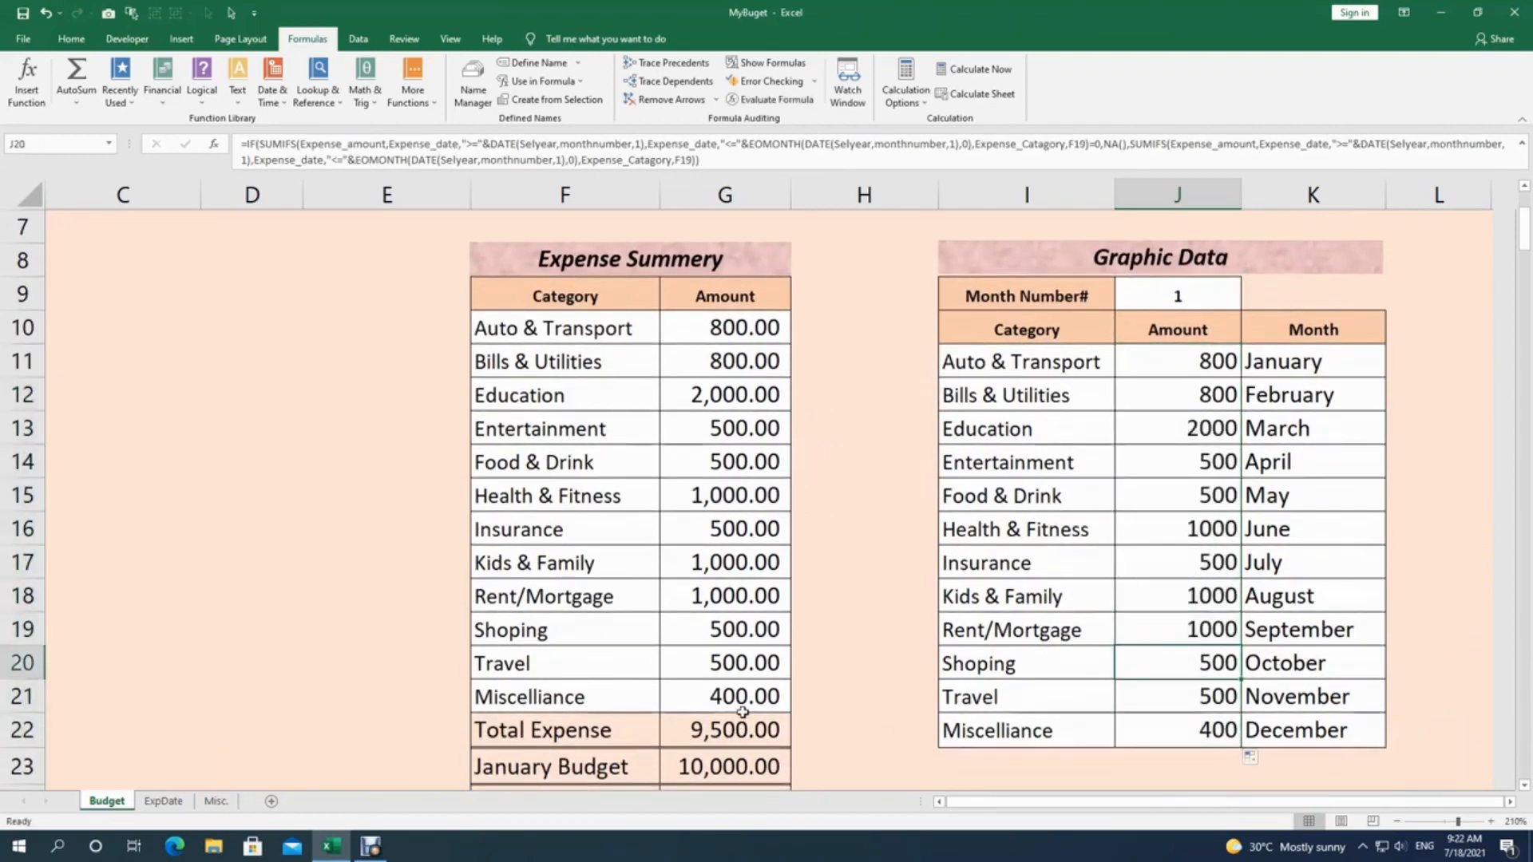
Step: Apply the Comma number style to the Graphic Data amounts in J11:J22
drag(1189, 363, 1166, 718)
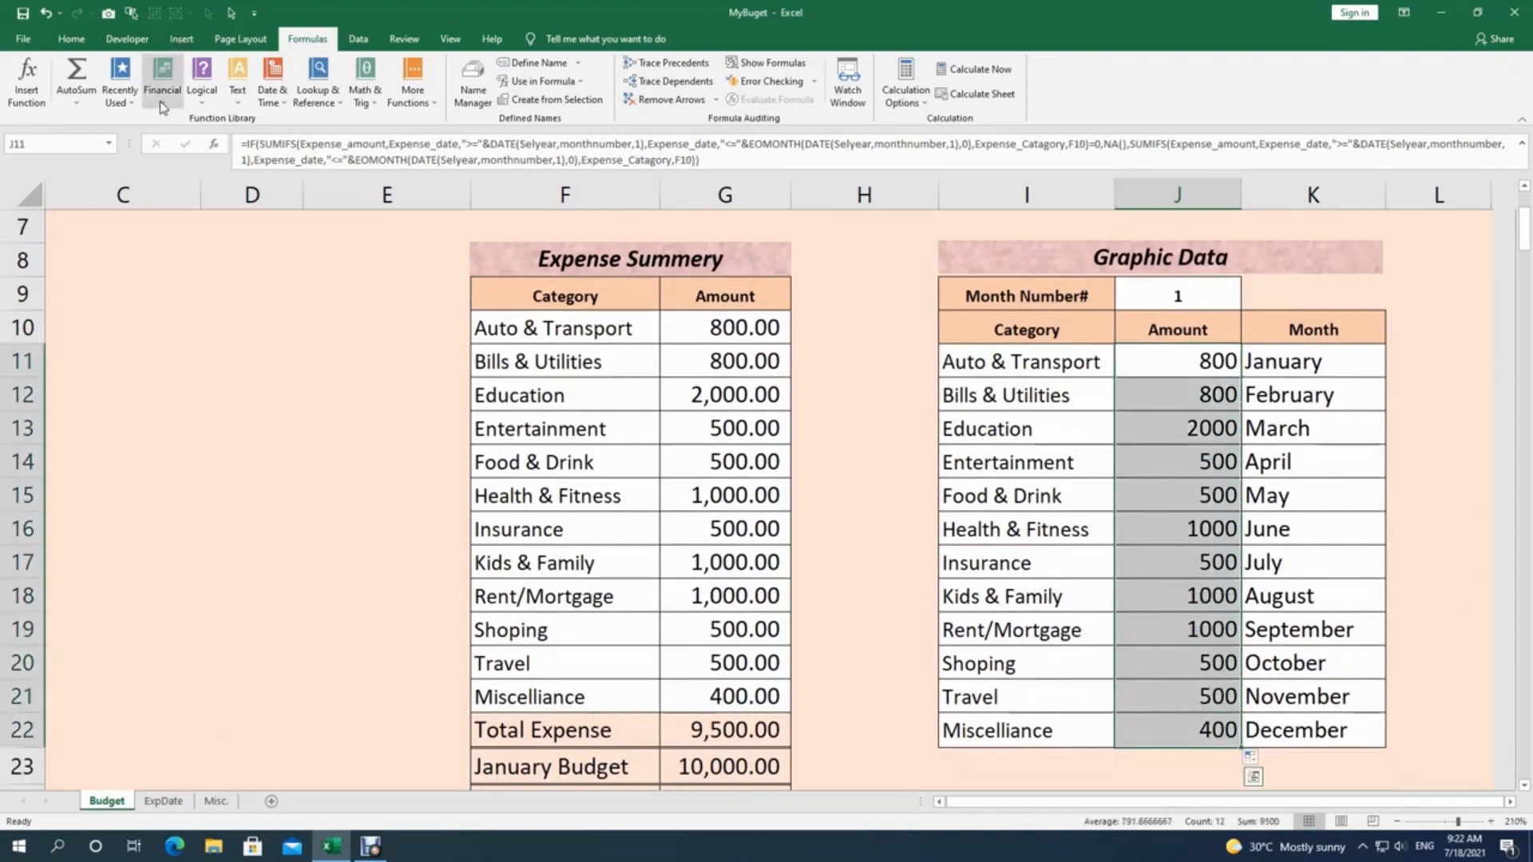
click(72, 41)
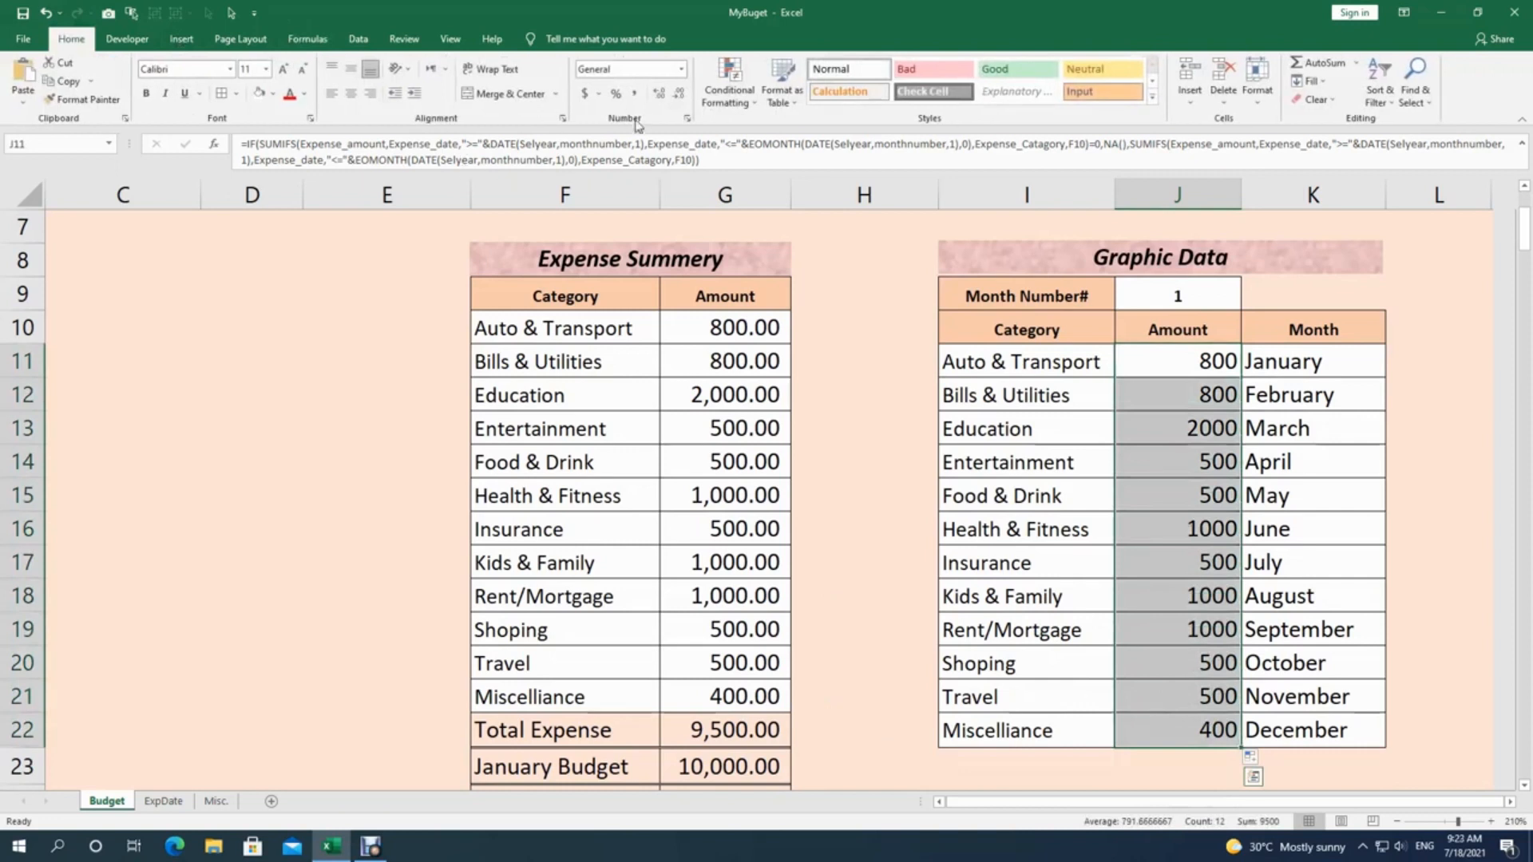
click(636, 94)
click(1138, 389)
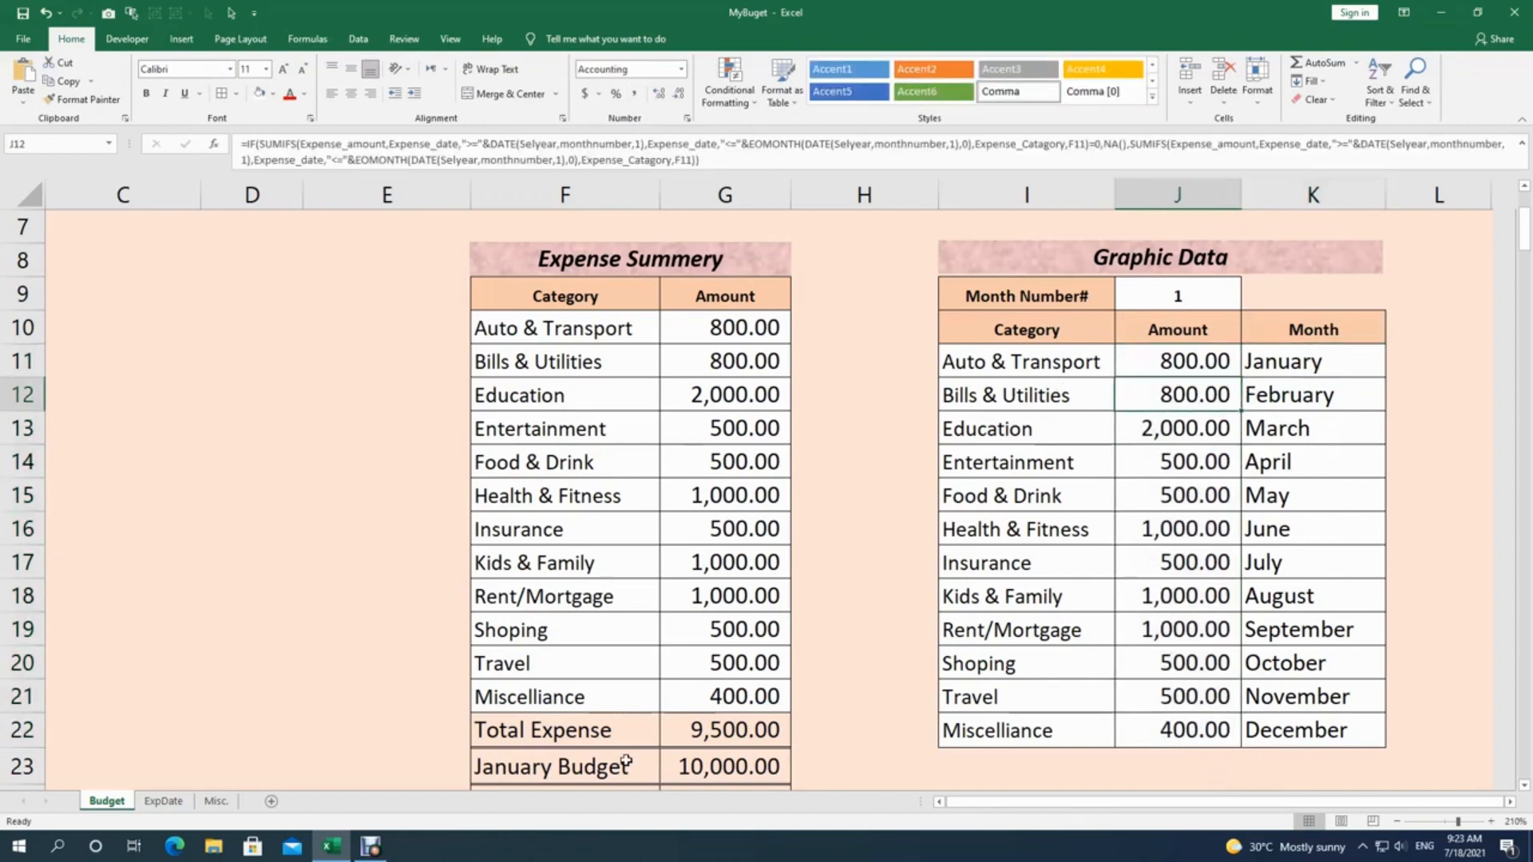
Step: Left-align the Month column of the Graphic Data table, including its header, in K10:K22
key(Right)
key(Down)
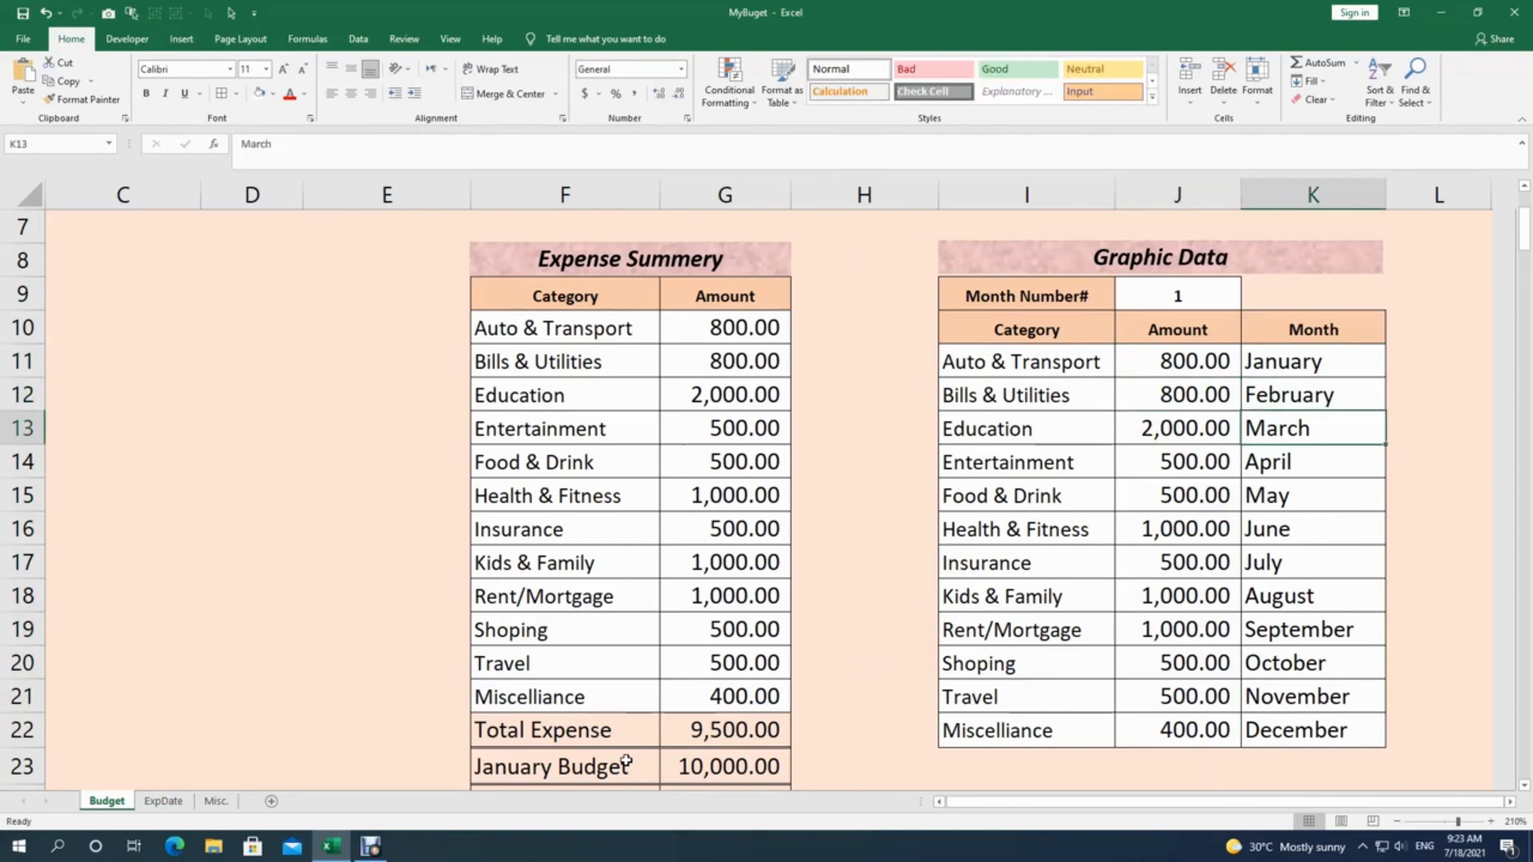
key(Up)
key(Up)
key(Up)
key(shift+Down)
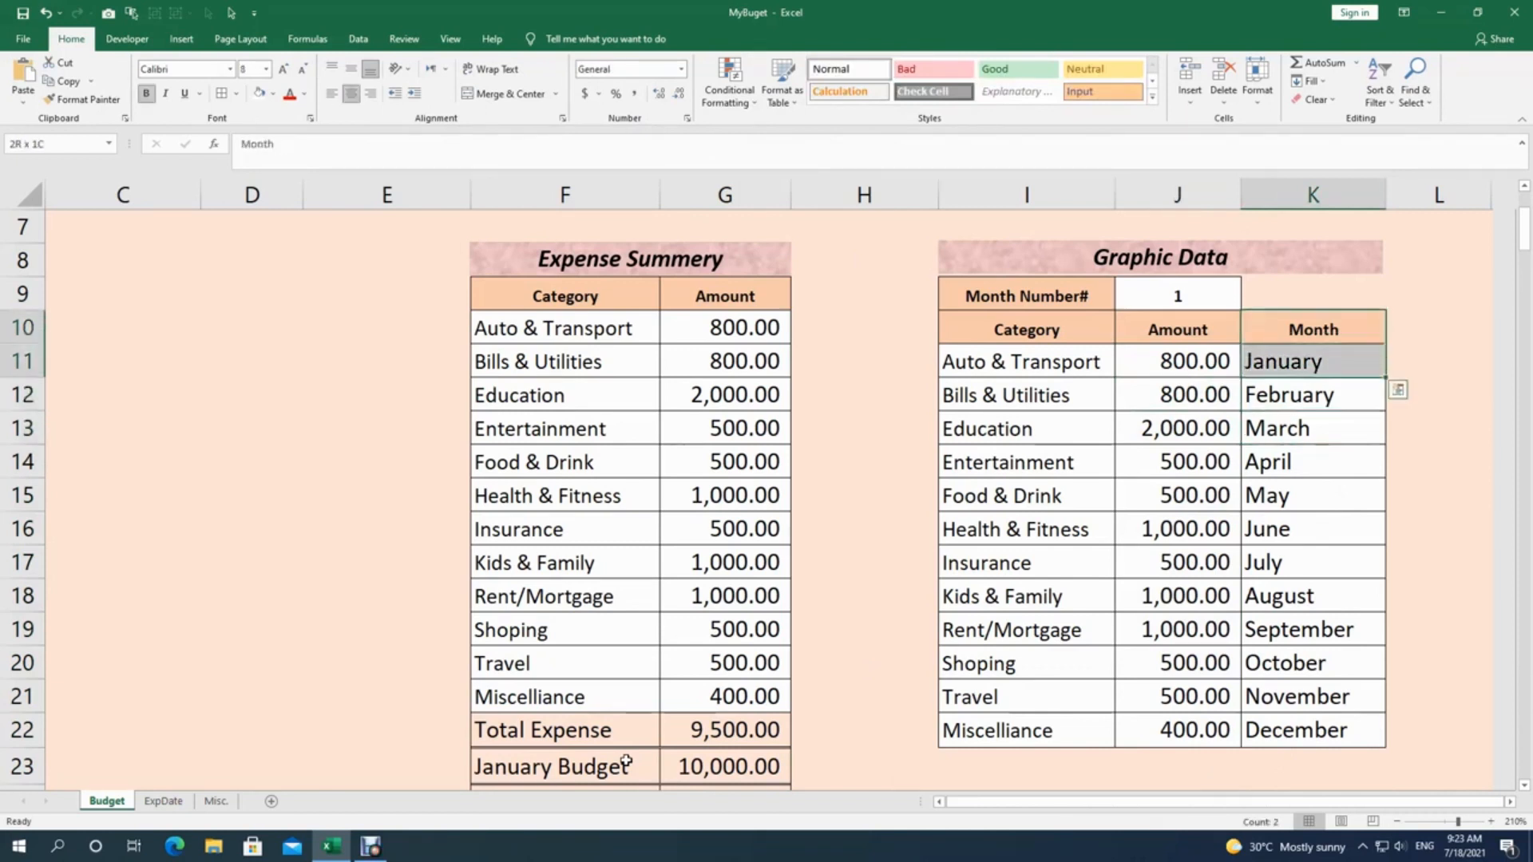
key(shift+Down)
key(shift+Down)
key(shift+Down)
key(shift+Down)
key(shift+Down)
key(shift+Down)
key(shift+Down)
key(shift+Down)
key(shift+Down)
key(shift+Down)
key(shift+Down)
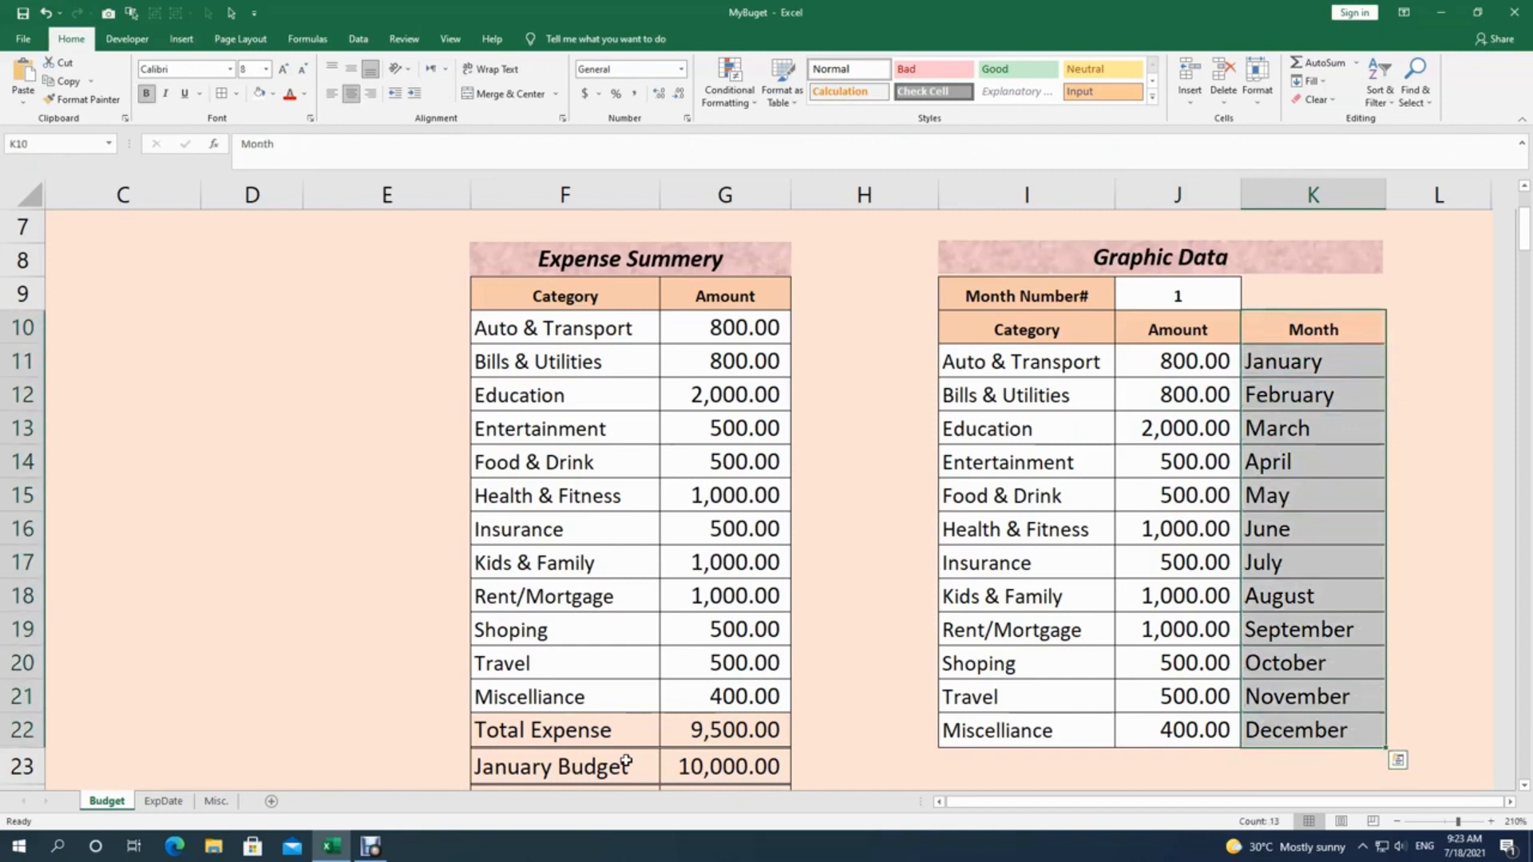
click(372, 95)
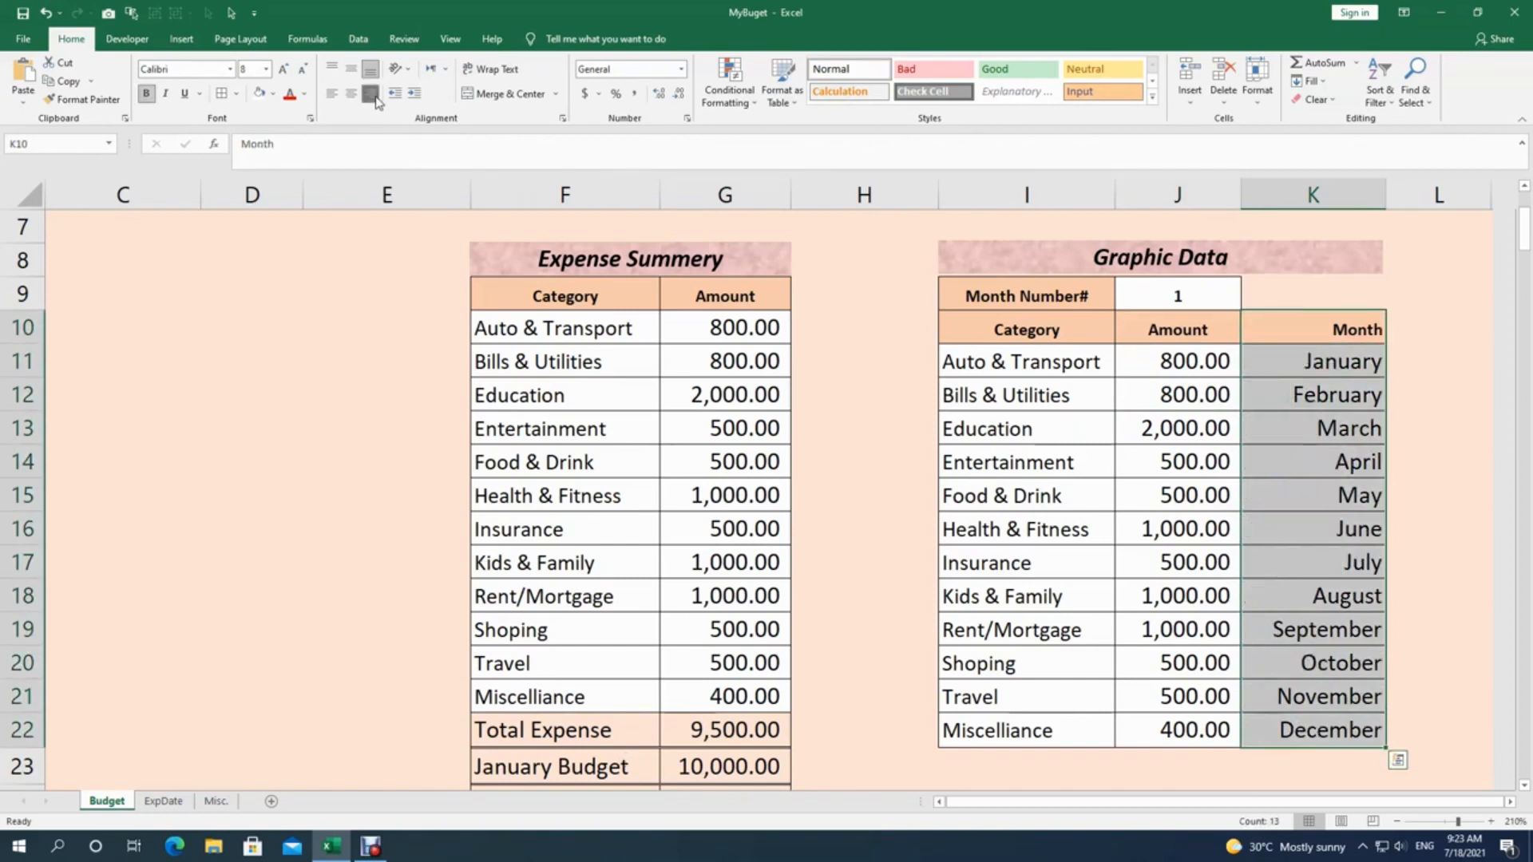
click(332, 93)
click(1261, 595)
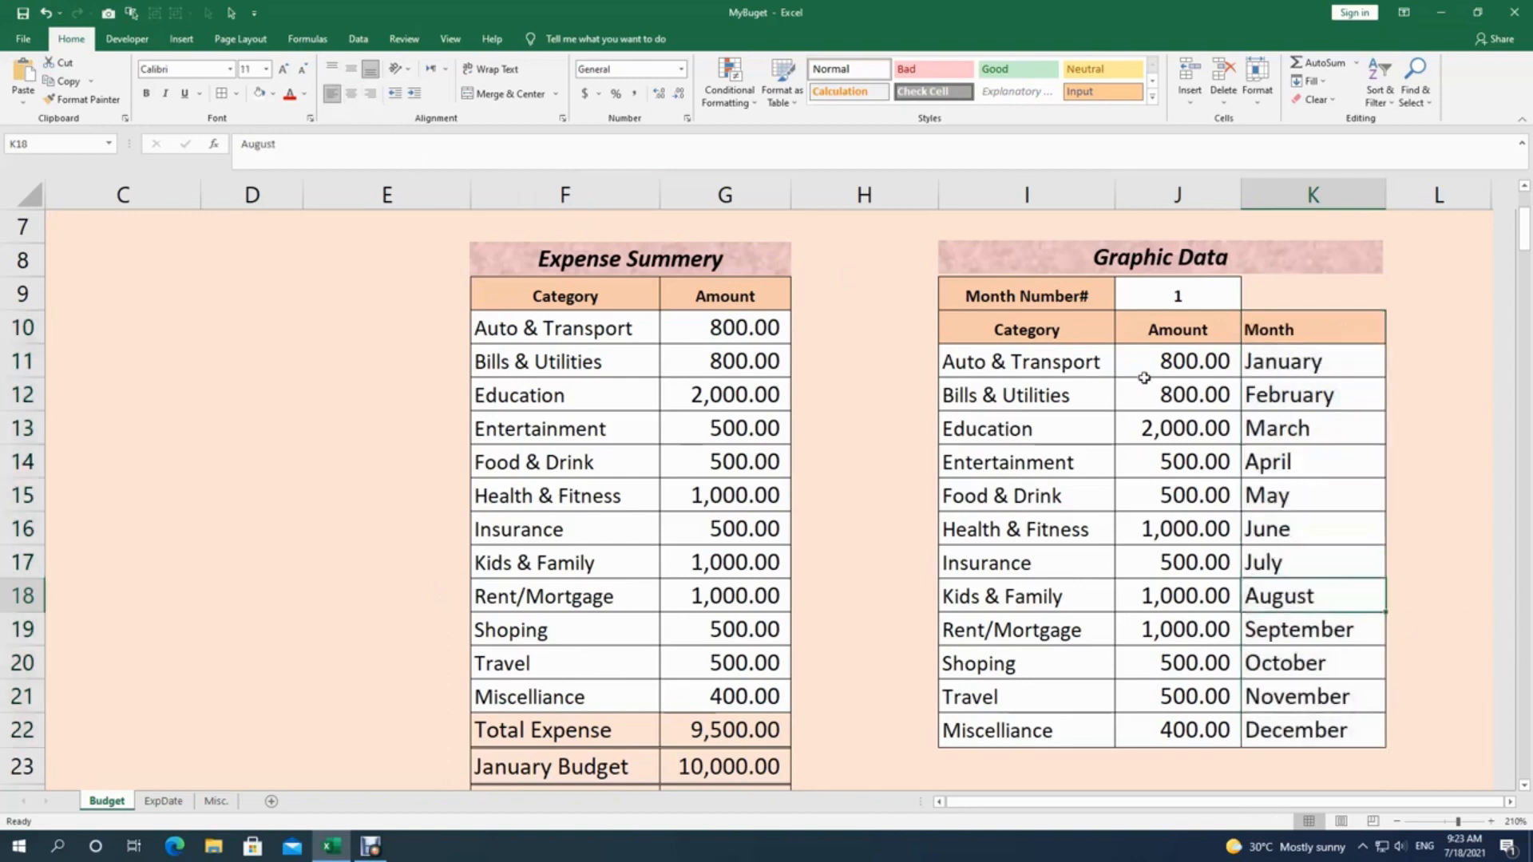
drag(571, 327, 768, 703)
click(1182, 394)
scroll(1214, 559, up, 2)
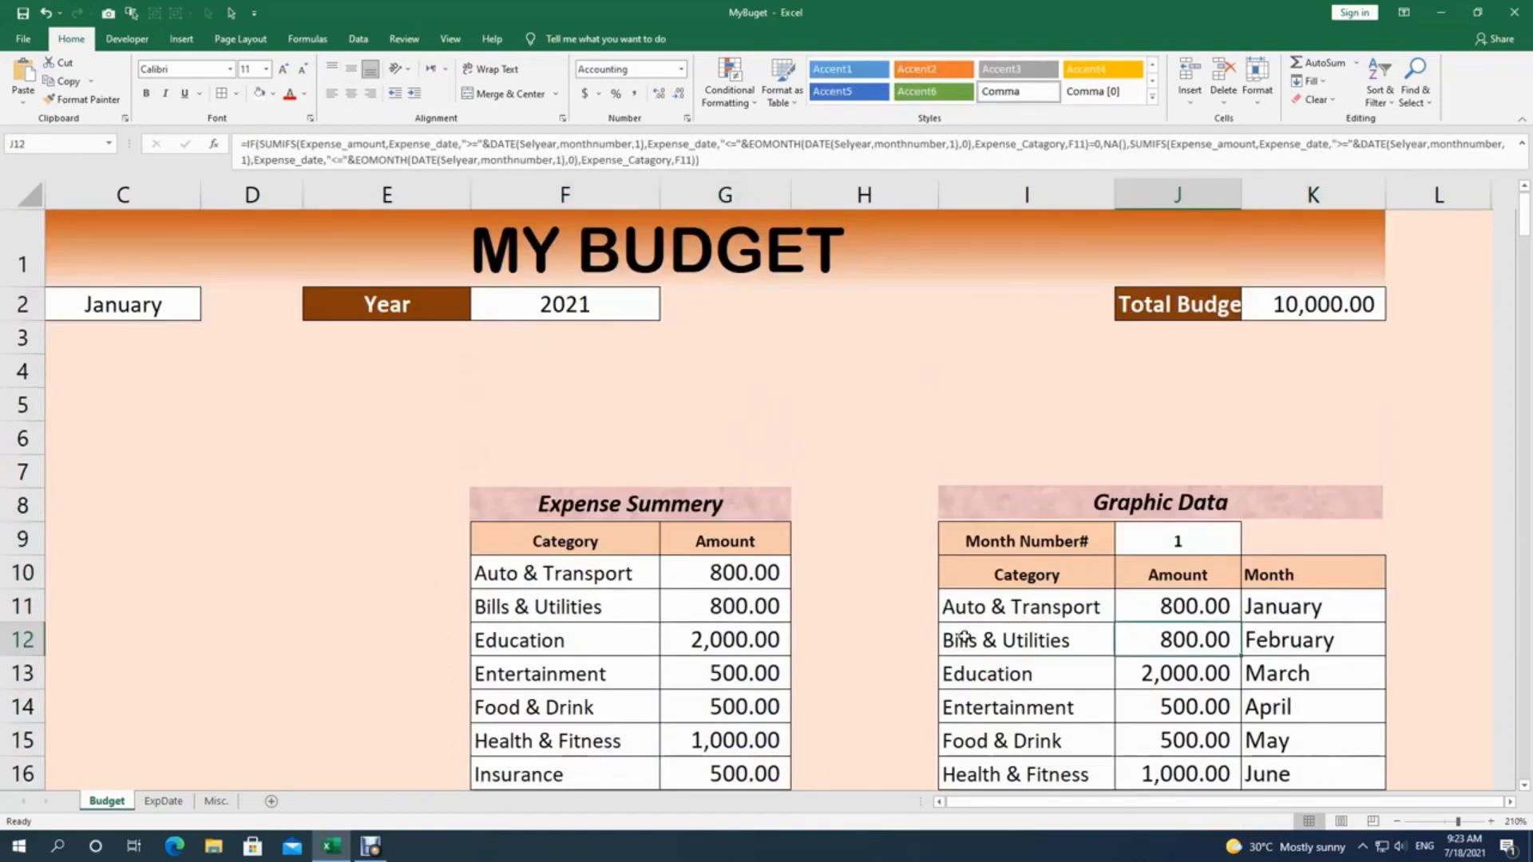
scroll(966, 567, down, 2)
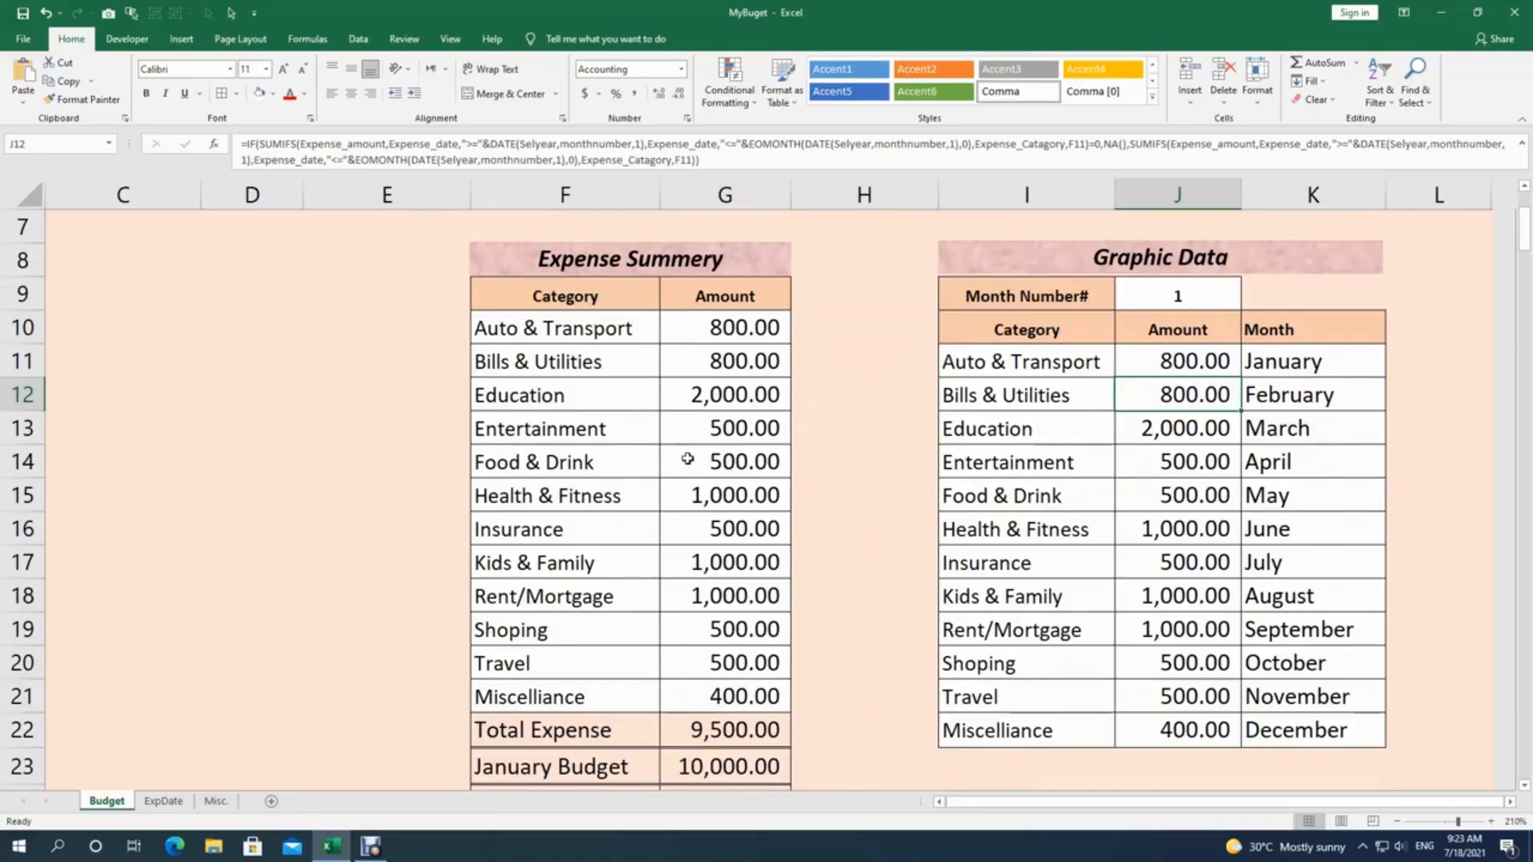
scroll(679, 463, up, 2)
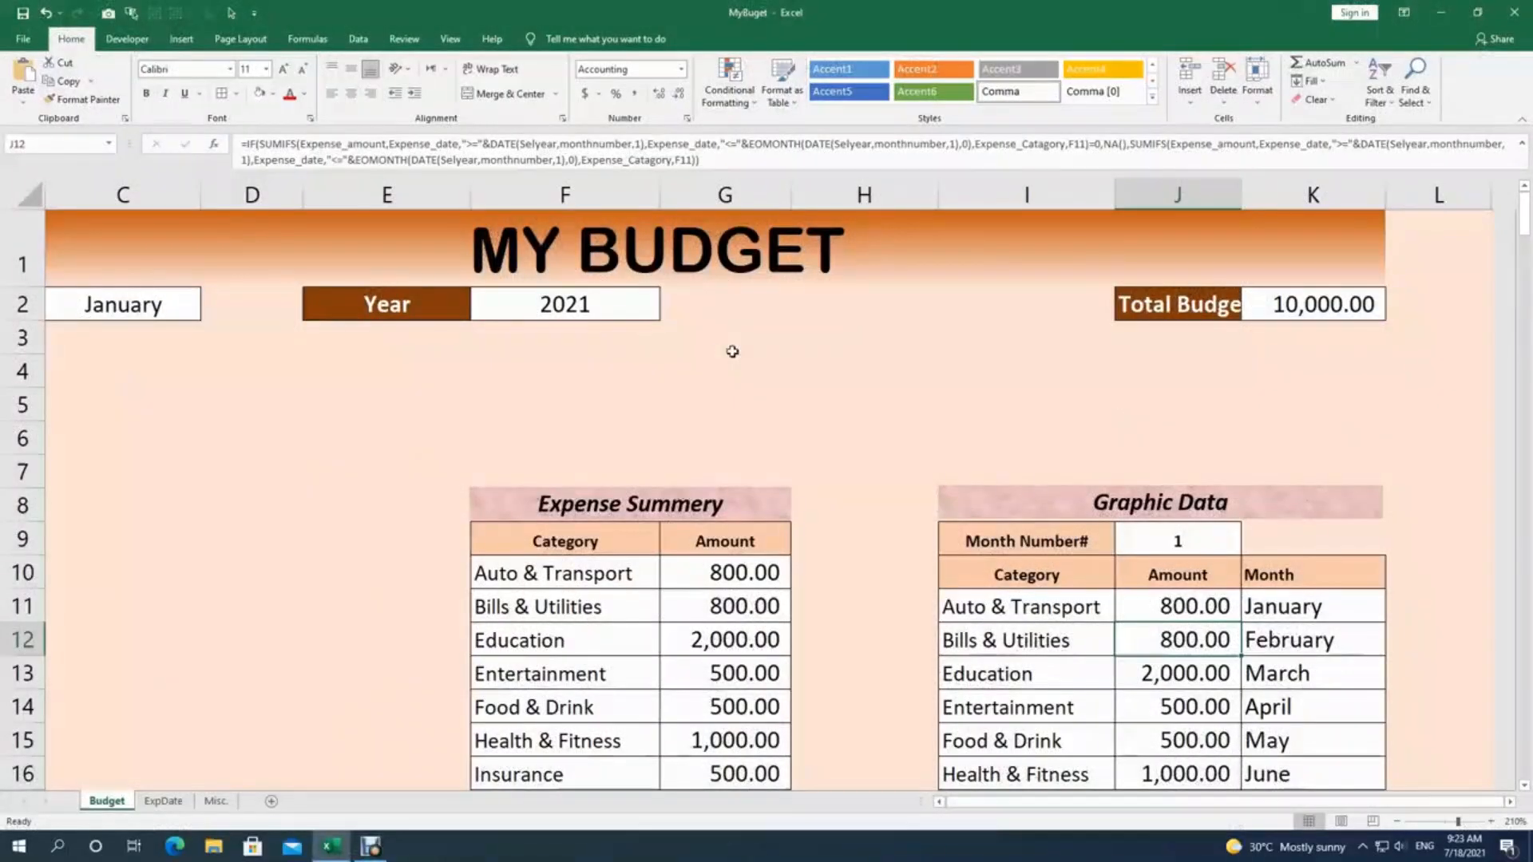
Step: Narrow column H between the Expense Summery and Graphic Data tables to a width of about 2.71
drag(687, 362, 832, 406)
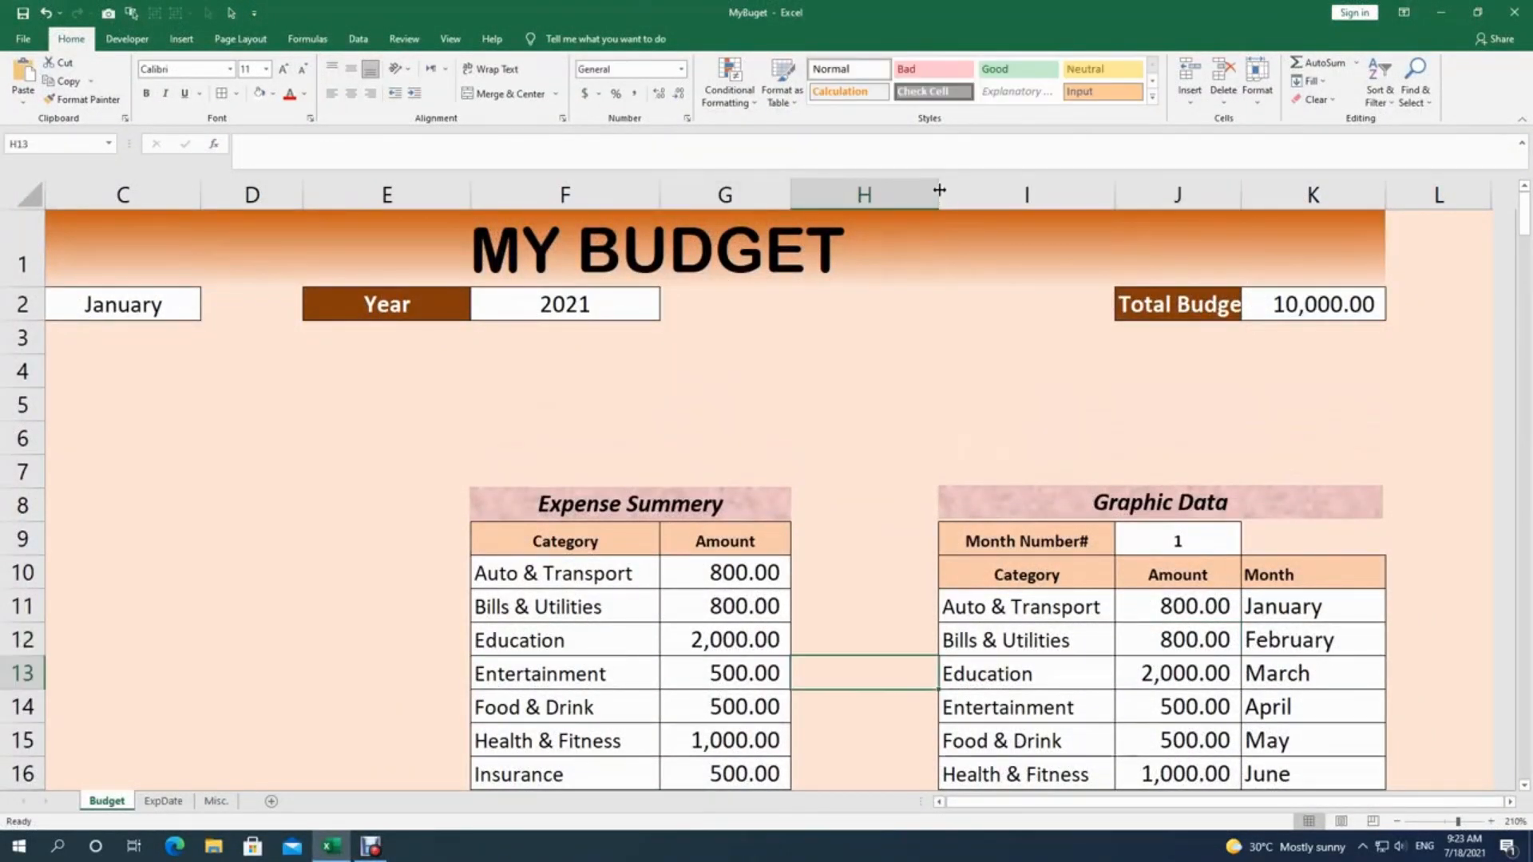
drag(938, 190, 831, 201)
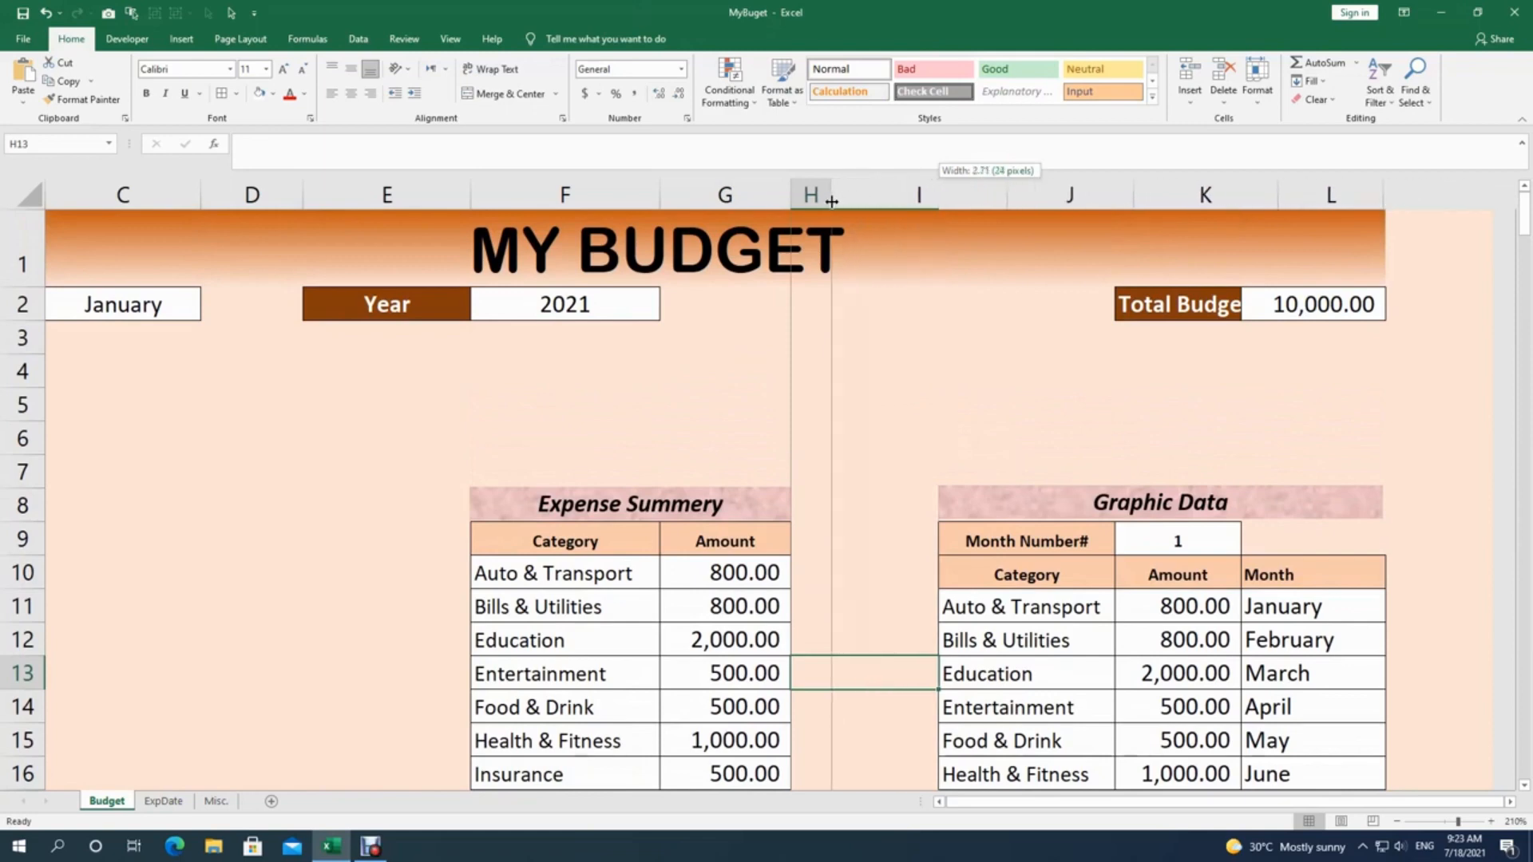
scroll(587, 631, down, 3)
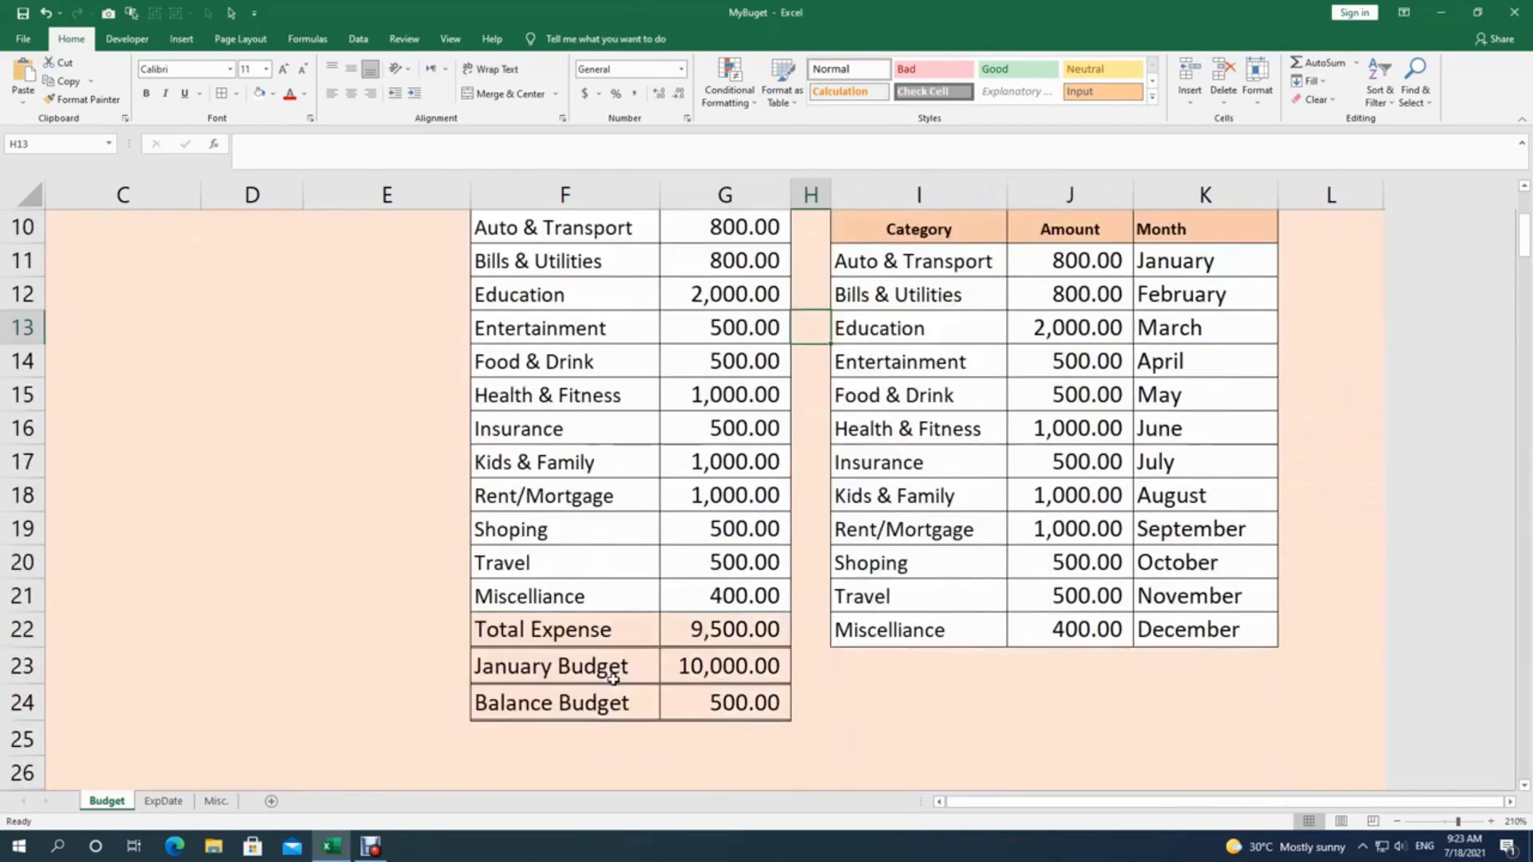
scroll(612, 677, up, 3)
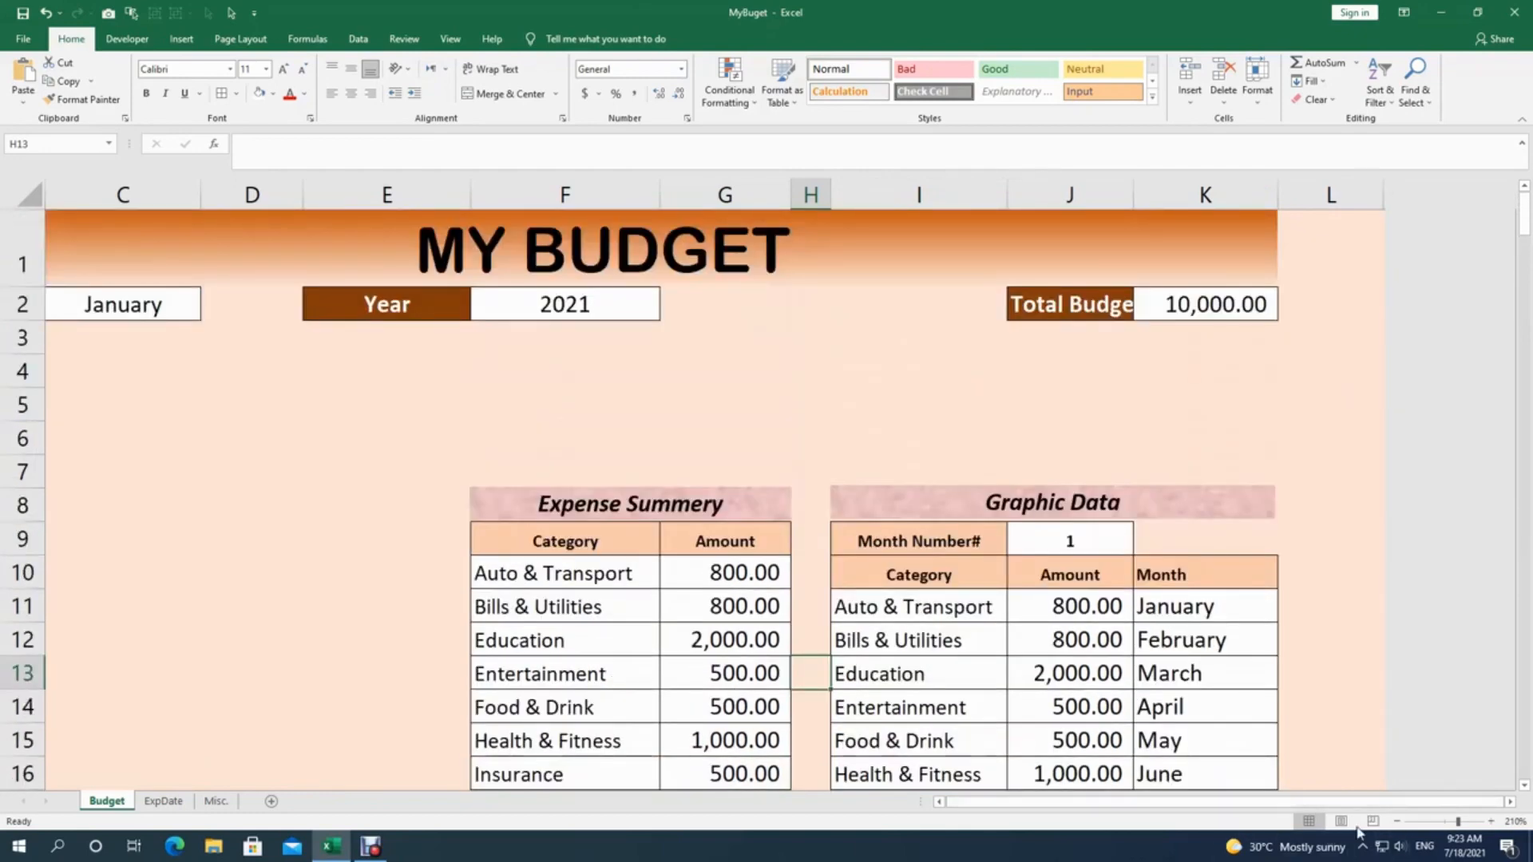
Step: Examine the overall Budget sheet layout at 100% zoom, including the free space above and beside the Expense Summery table
click(1395, 821)
click(1395, 822)
click(1395, 821)
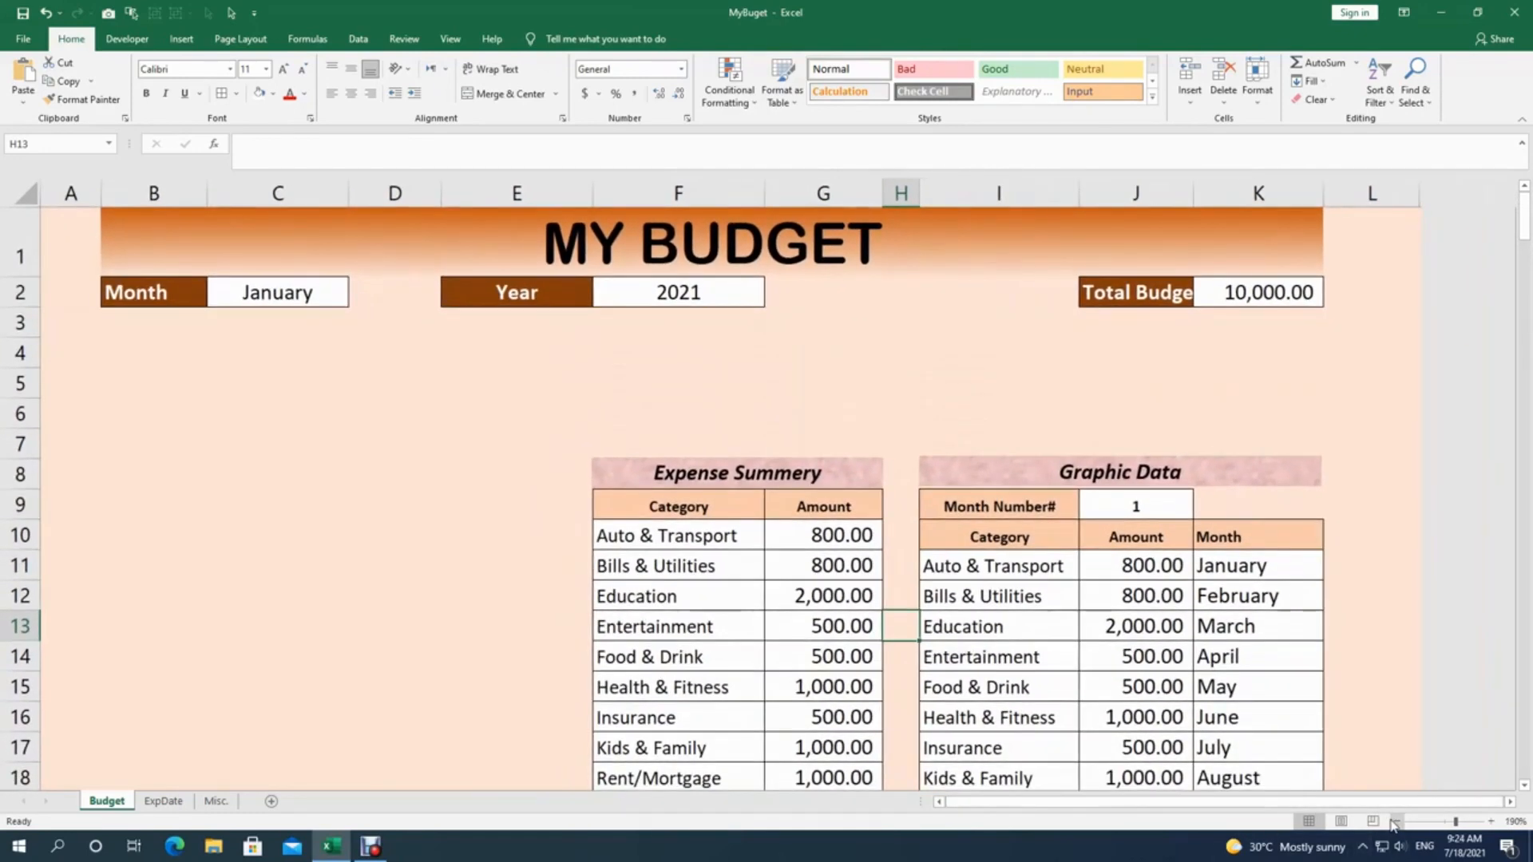
click(1396, 821)
click(1395, 822)
click(1395, 821)
click(1395, 822)
click(1396, 821)
click(1395, 822)
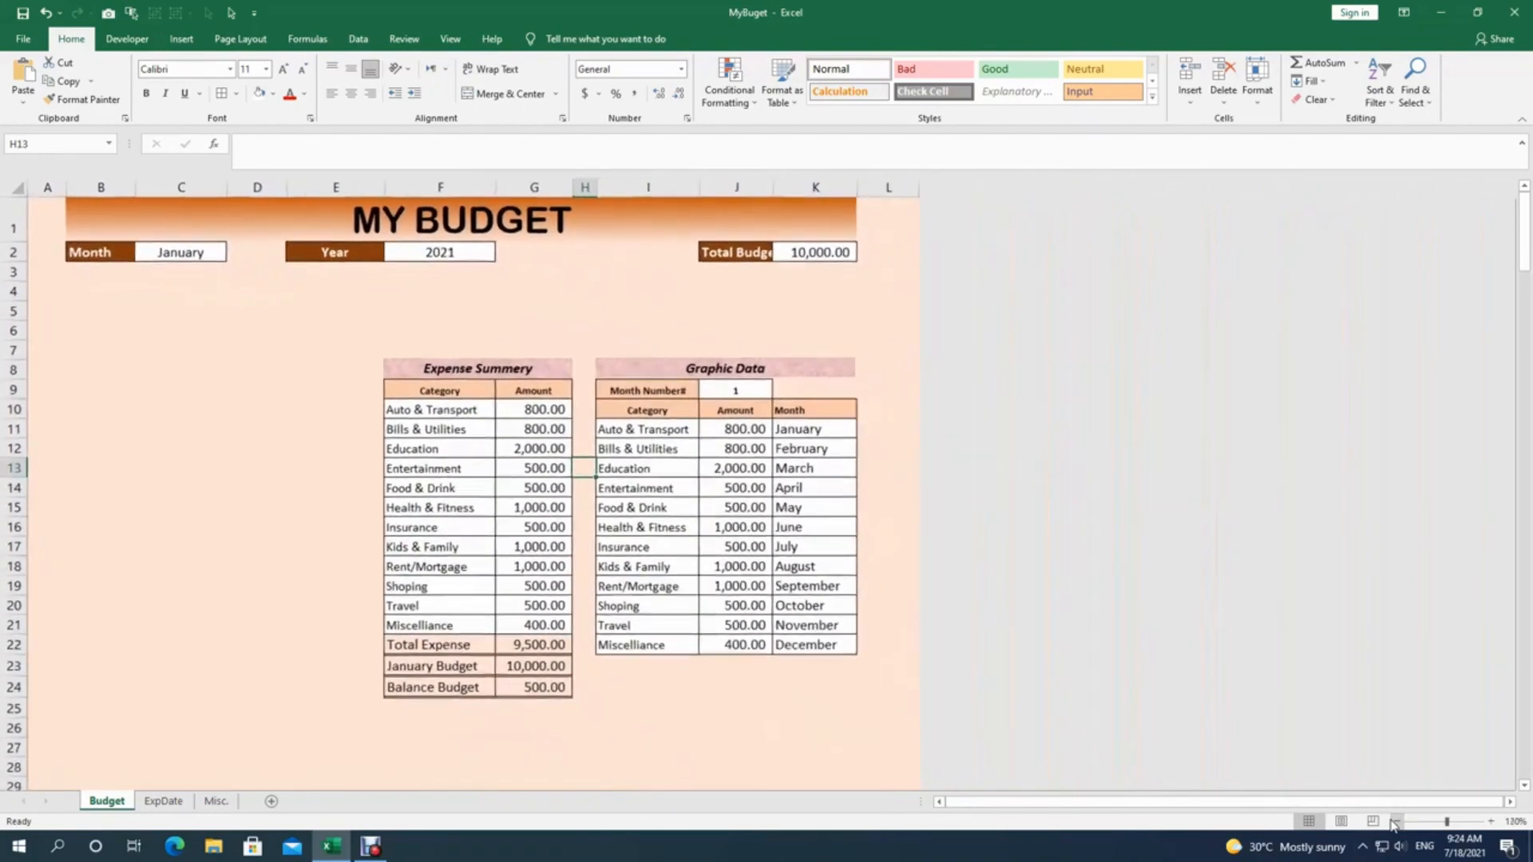
click(1395, 821)
click(1395, 821)
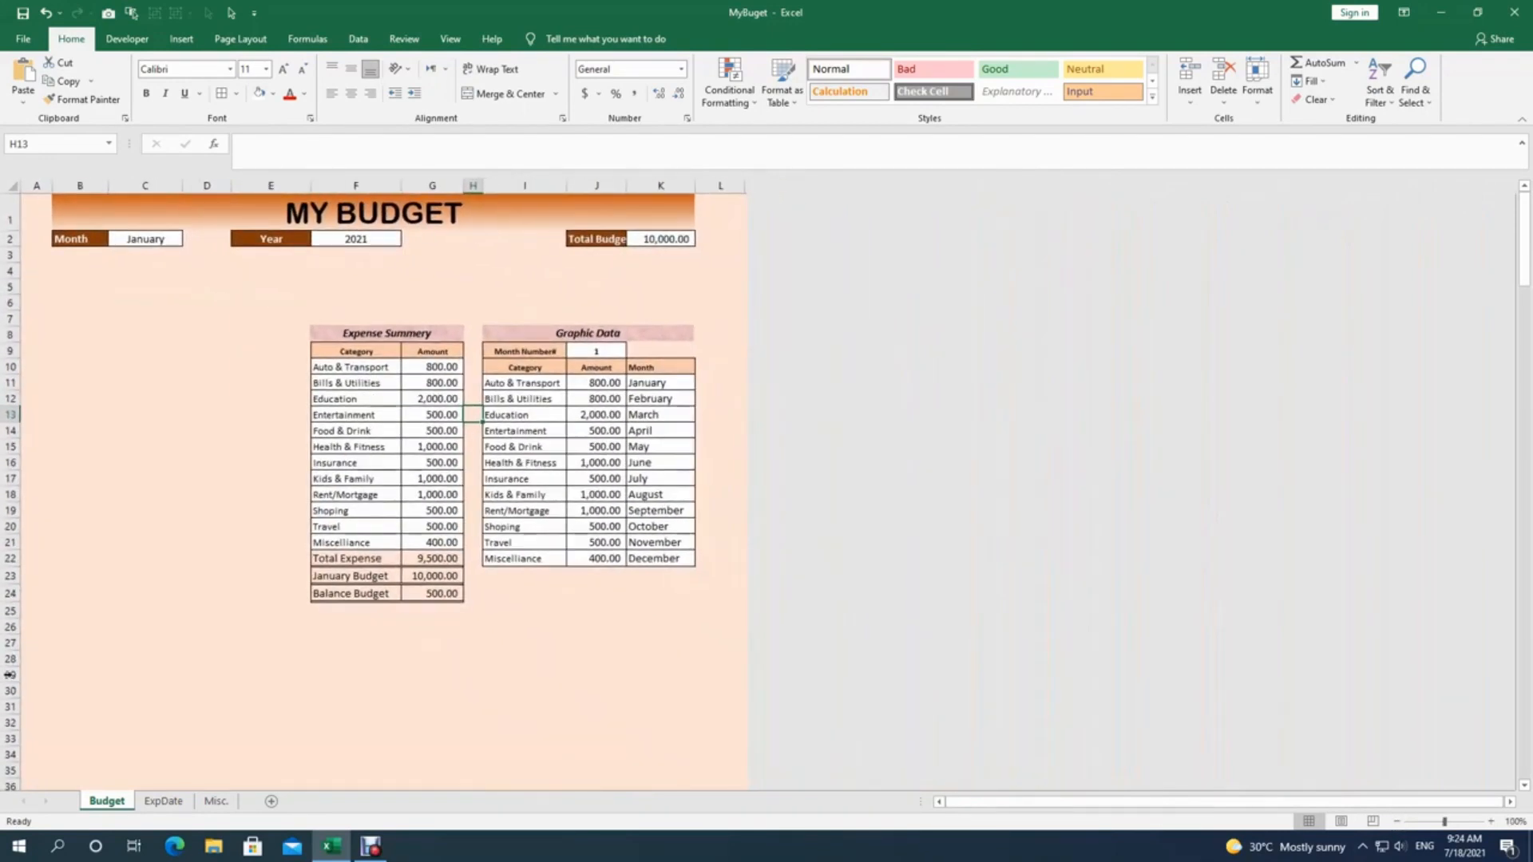
scroll(154, 661, down, 2)
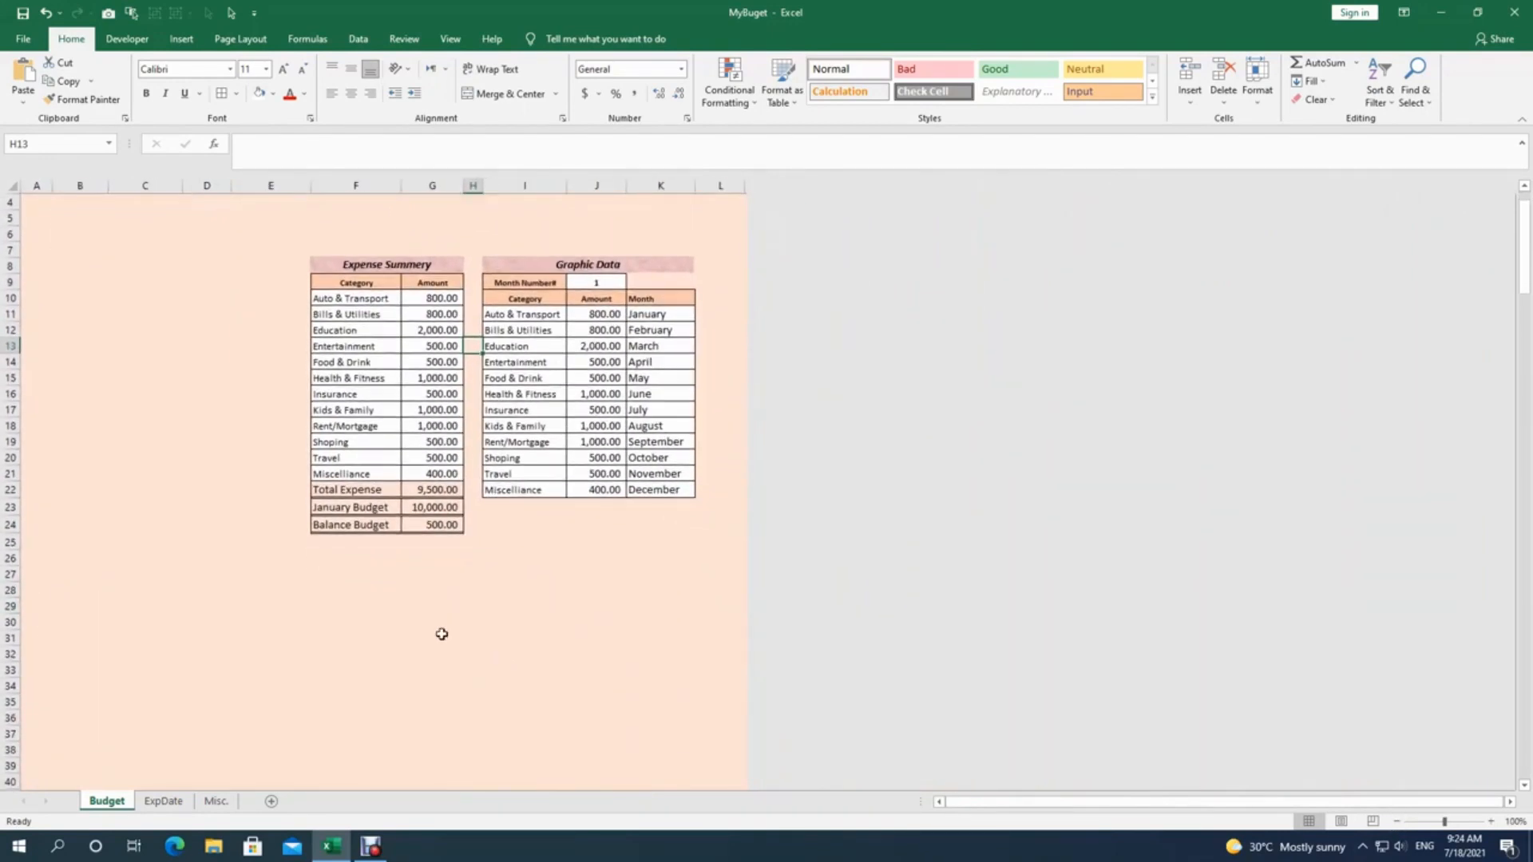
scroll(438, 630, up, 2)
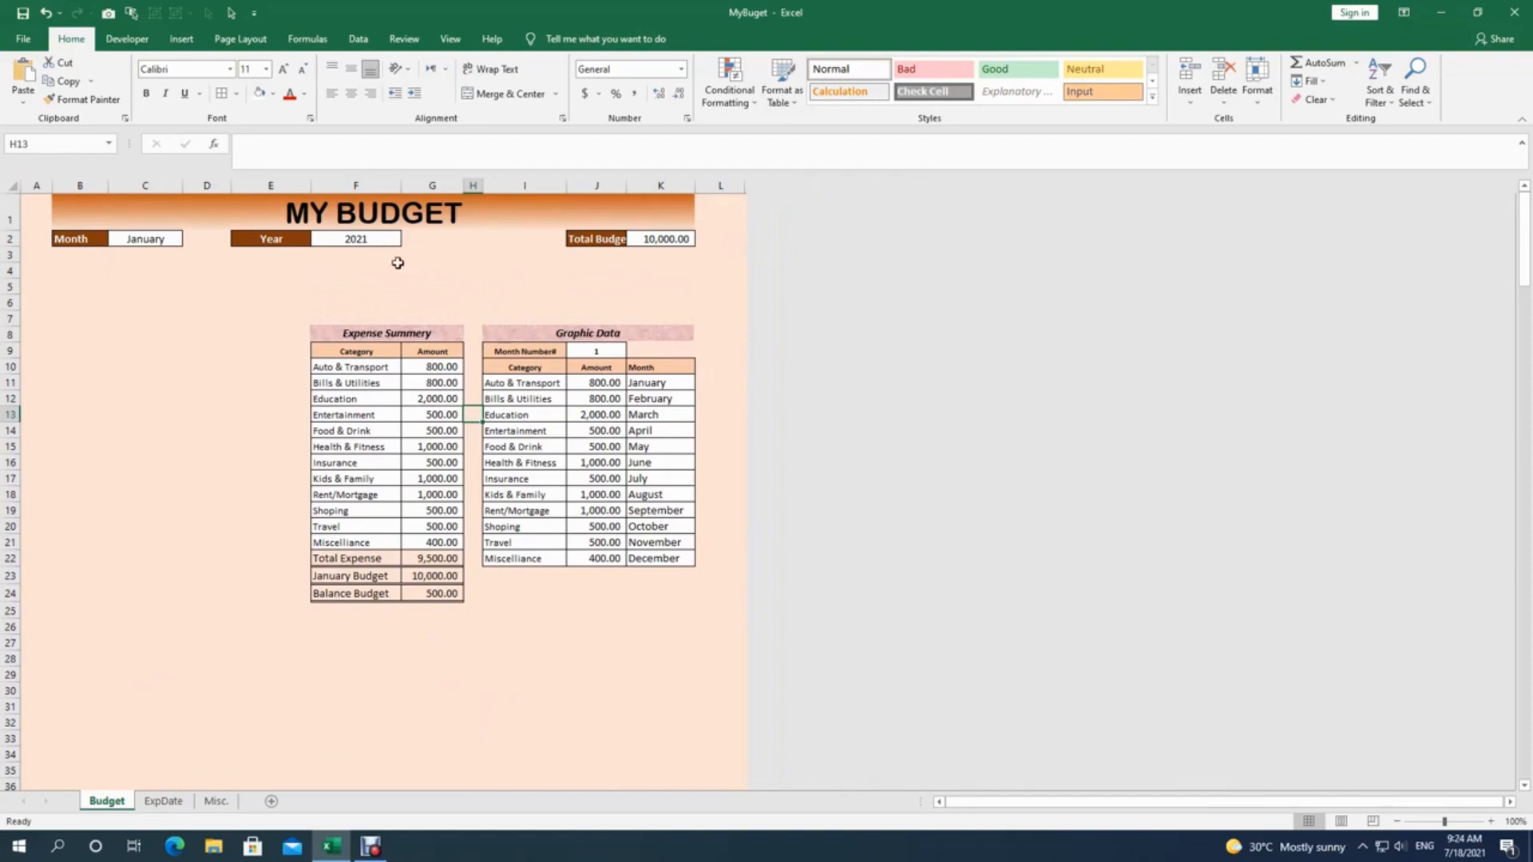
drag(397, 264, 642, 302)
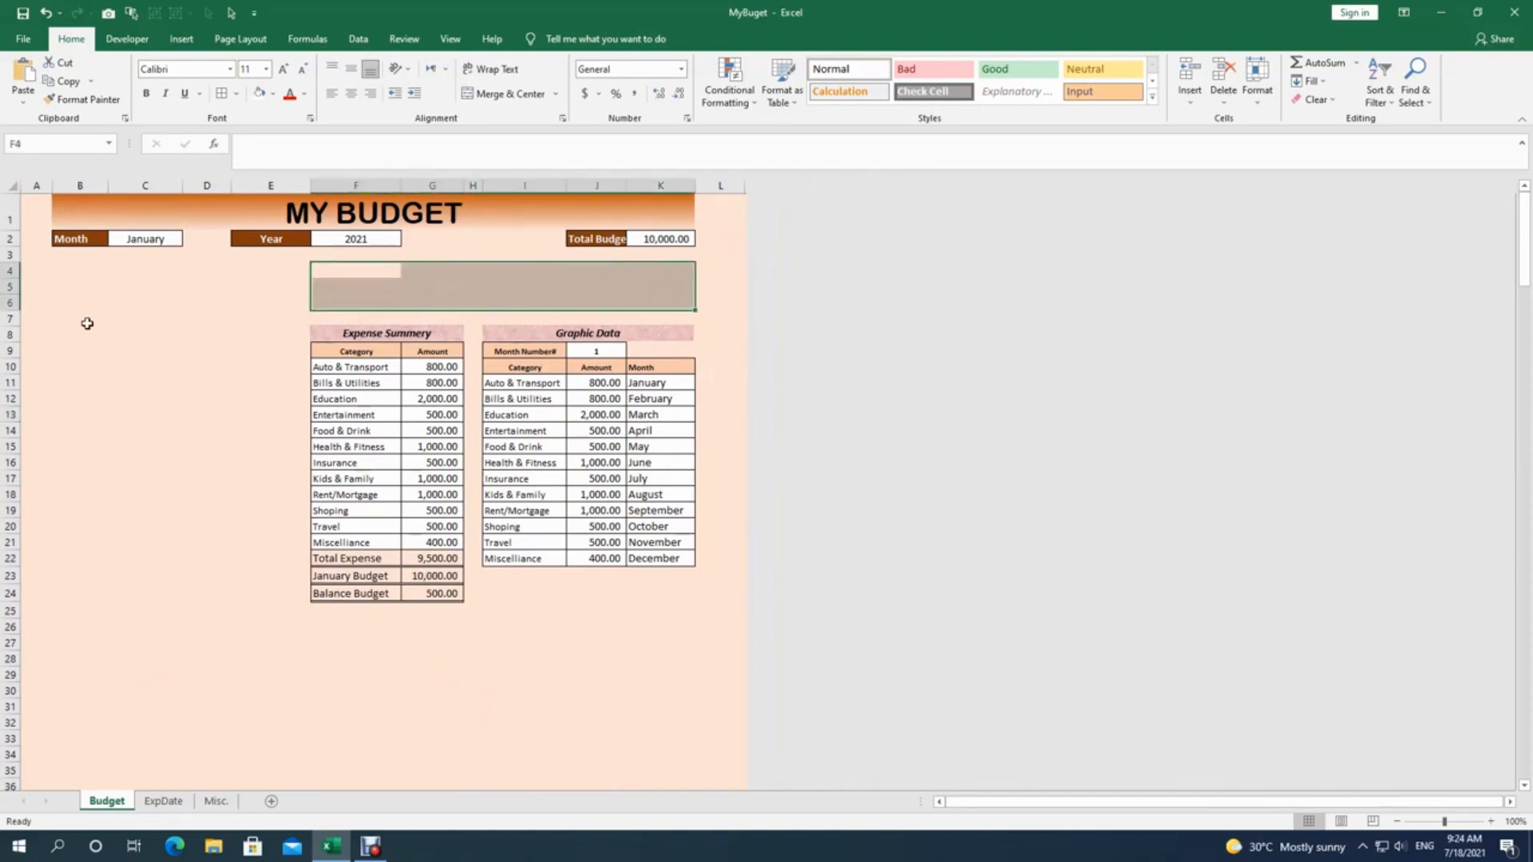
drag(59, 300, 247, 507)
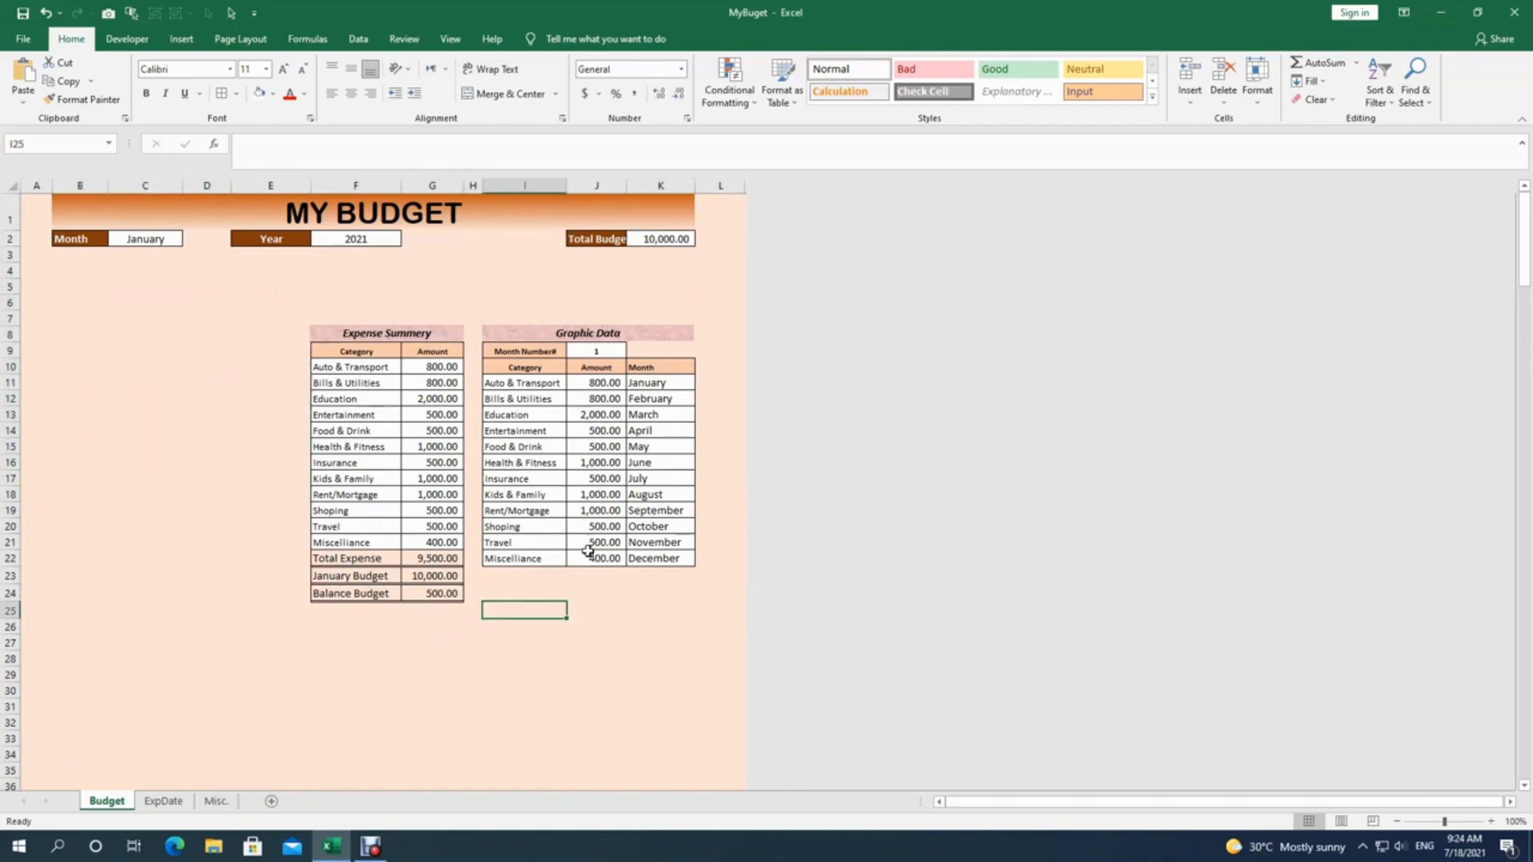
click(1491, 822)
click(1490, 822)
click(1490, 821)
click(1490, 821)
click(1490, 821)
click(1491, 821)
scroll(986, 735, up, 3)
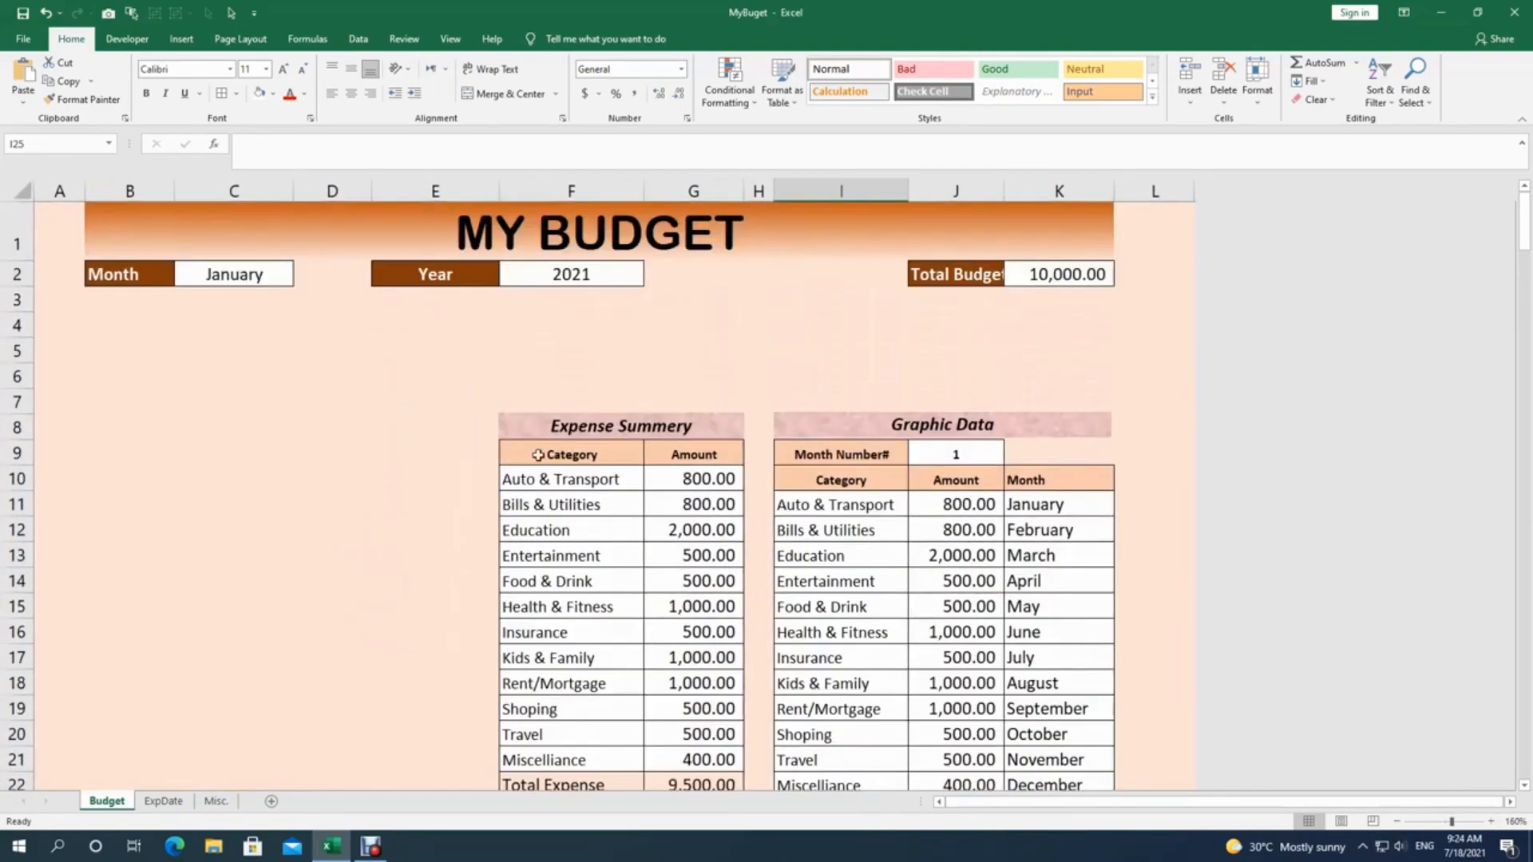
scroll(595, 350, down, 2)
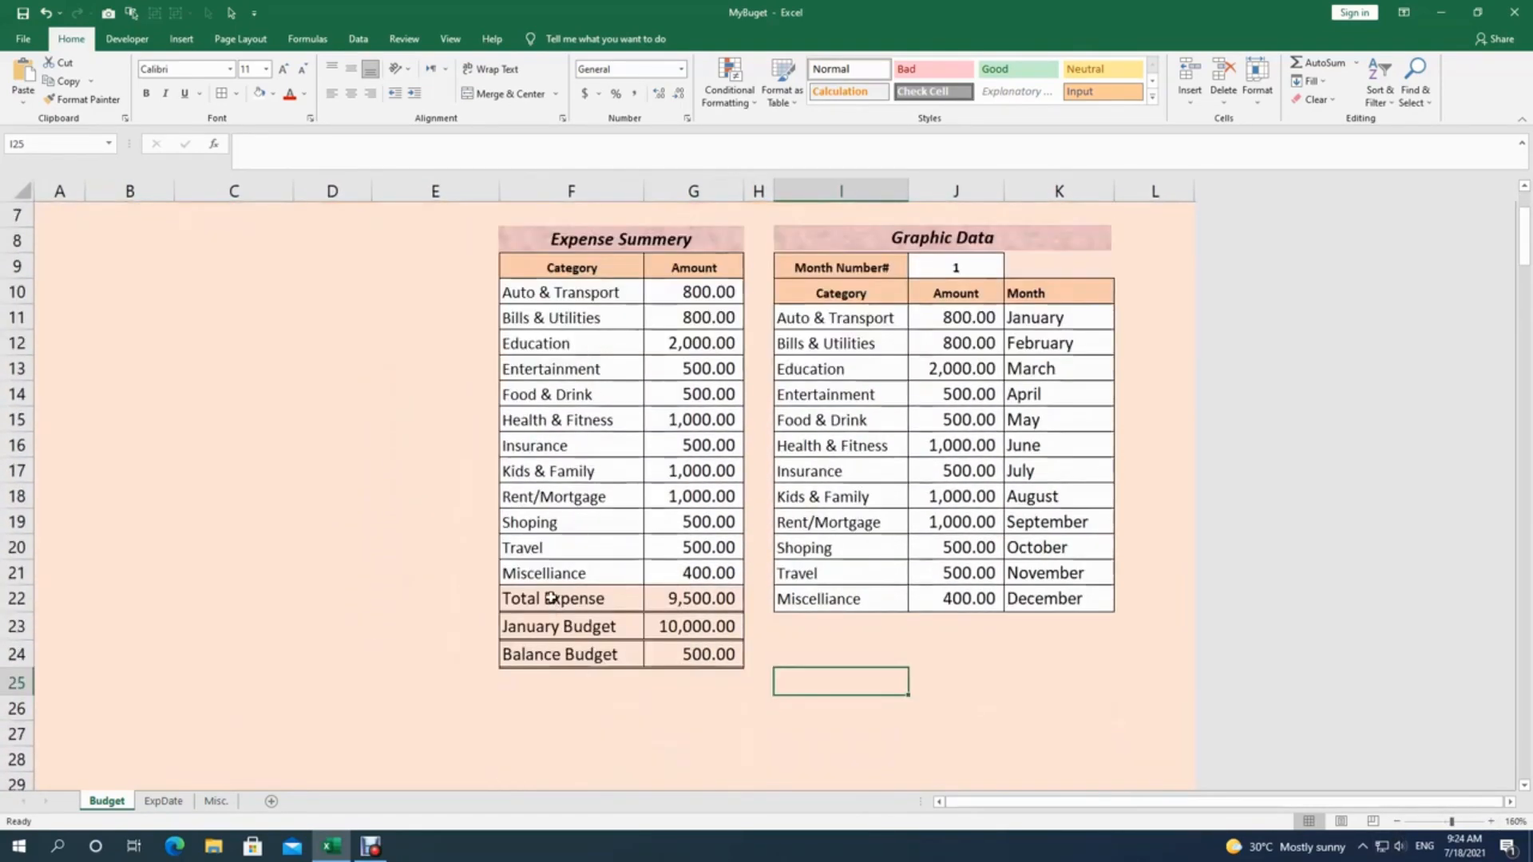
Step: Open 3D Maps with the total, budget and balance rows F22:G24 selected, and enable the Data Analysis add-ins
drag(551, 598, 661, 653)
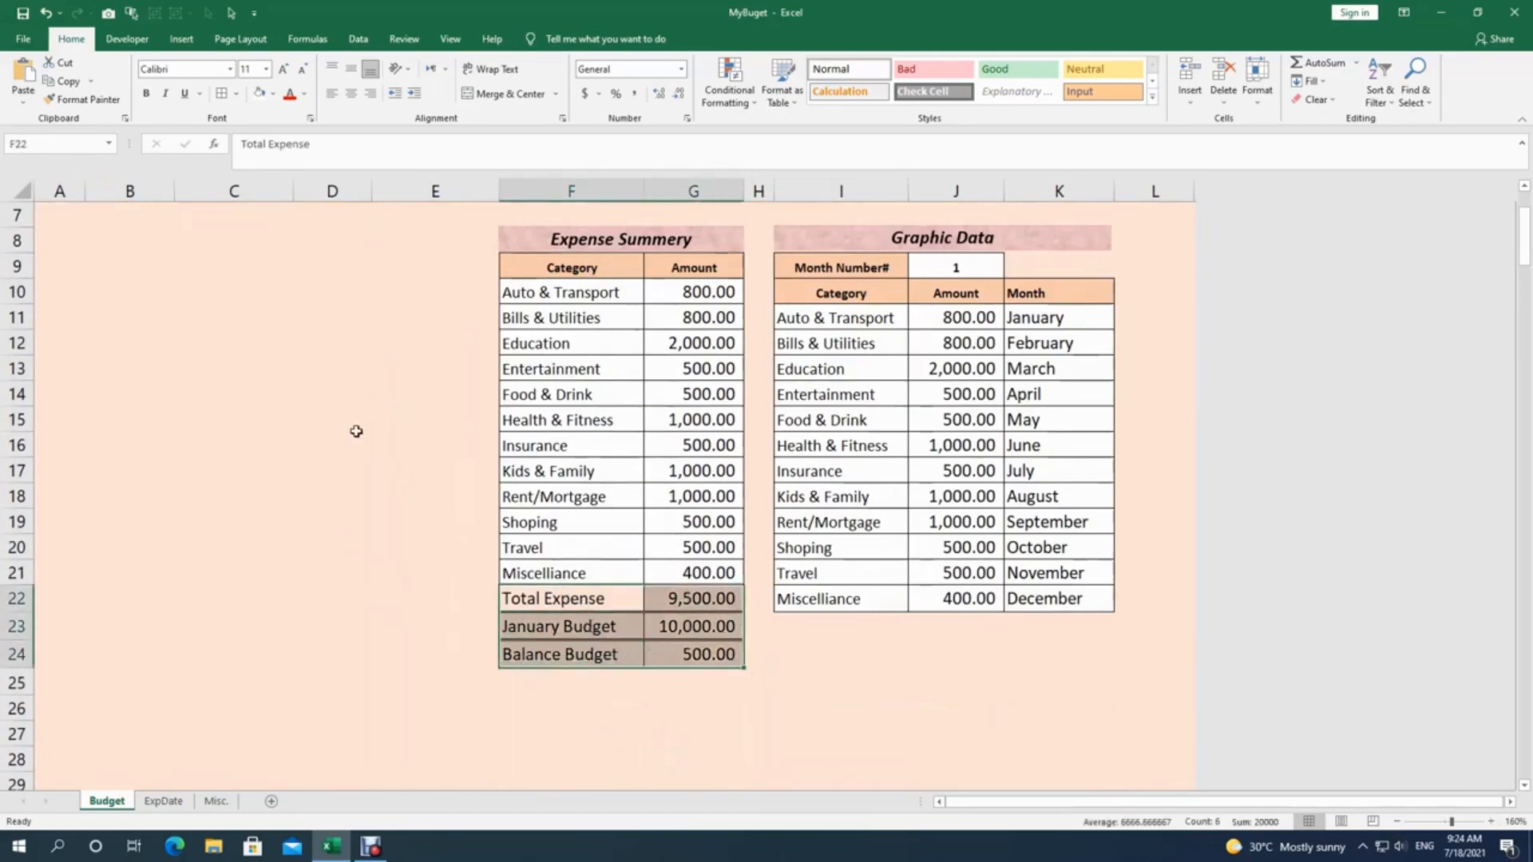
scroll(356, 431, up, 2)
click(181, 40)
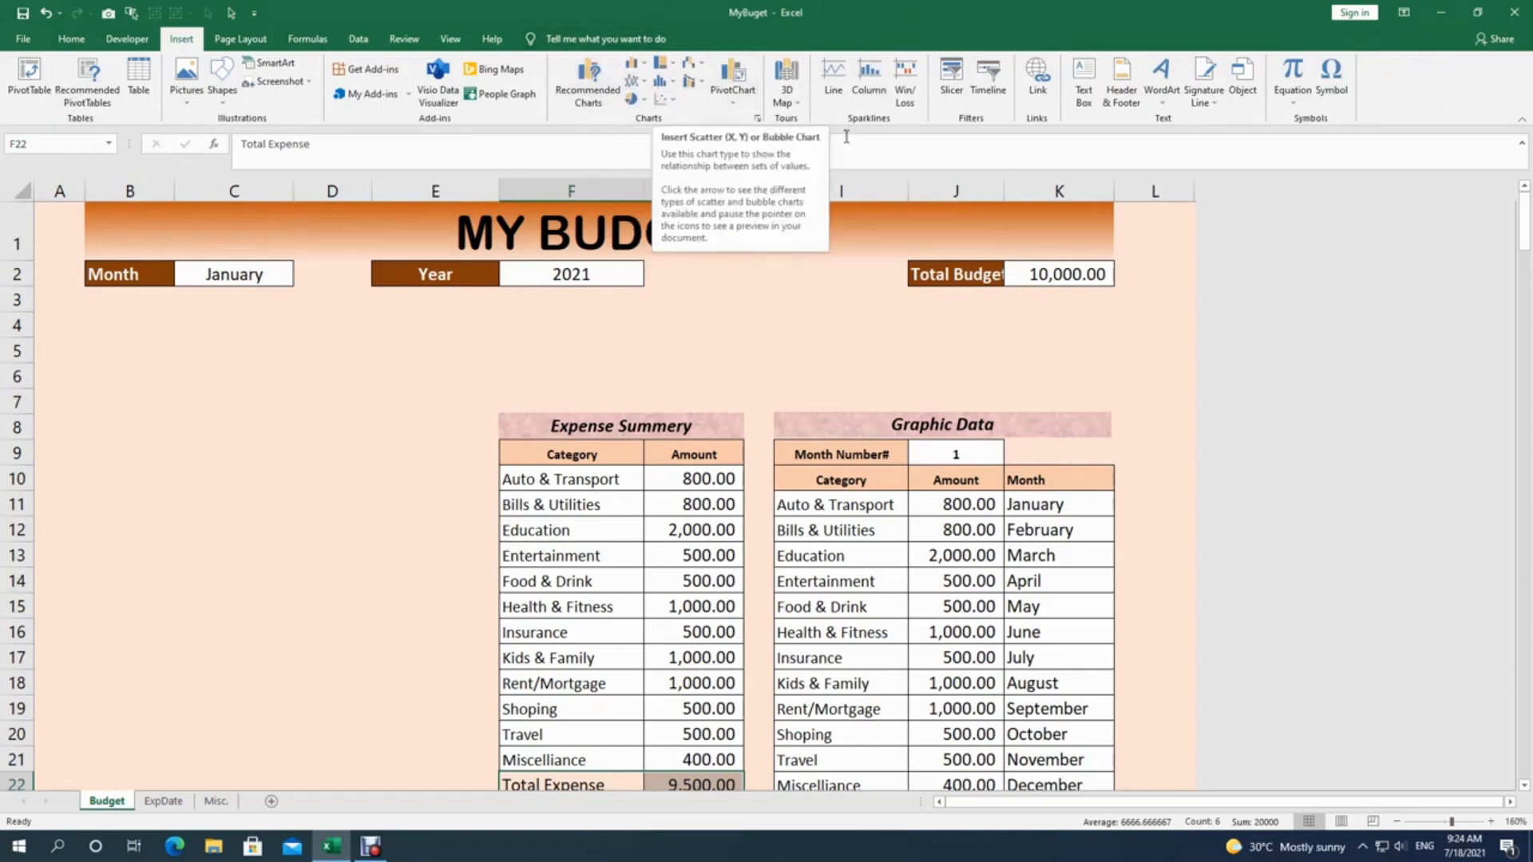
click(799, 106)
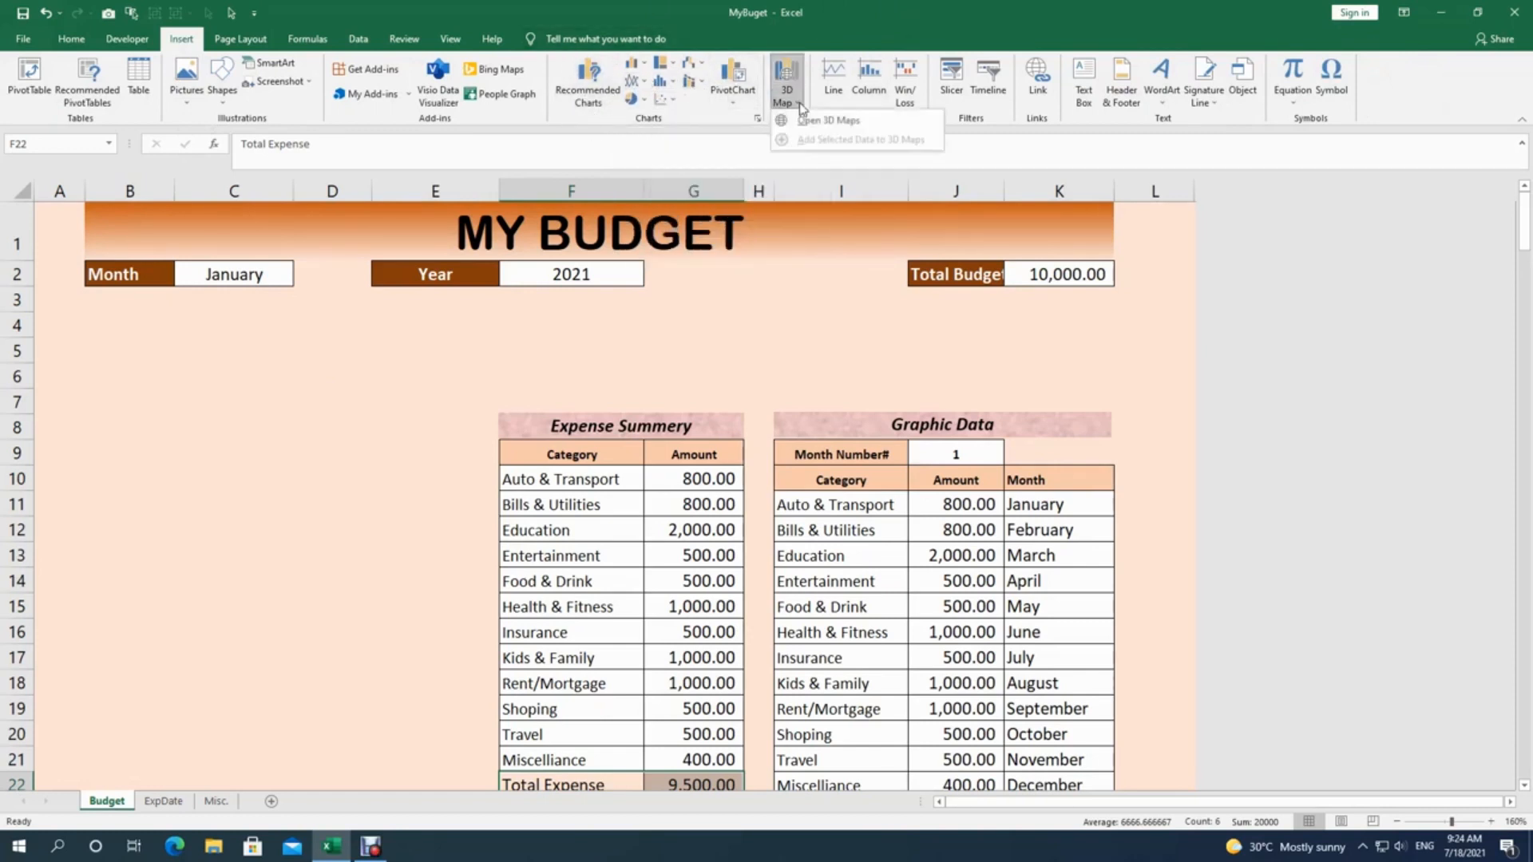
click(810, 120)
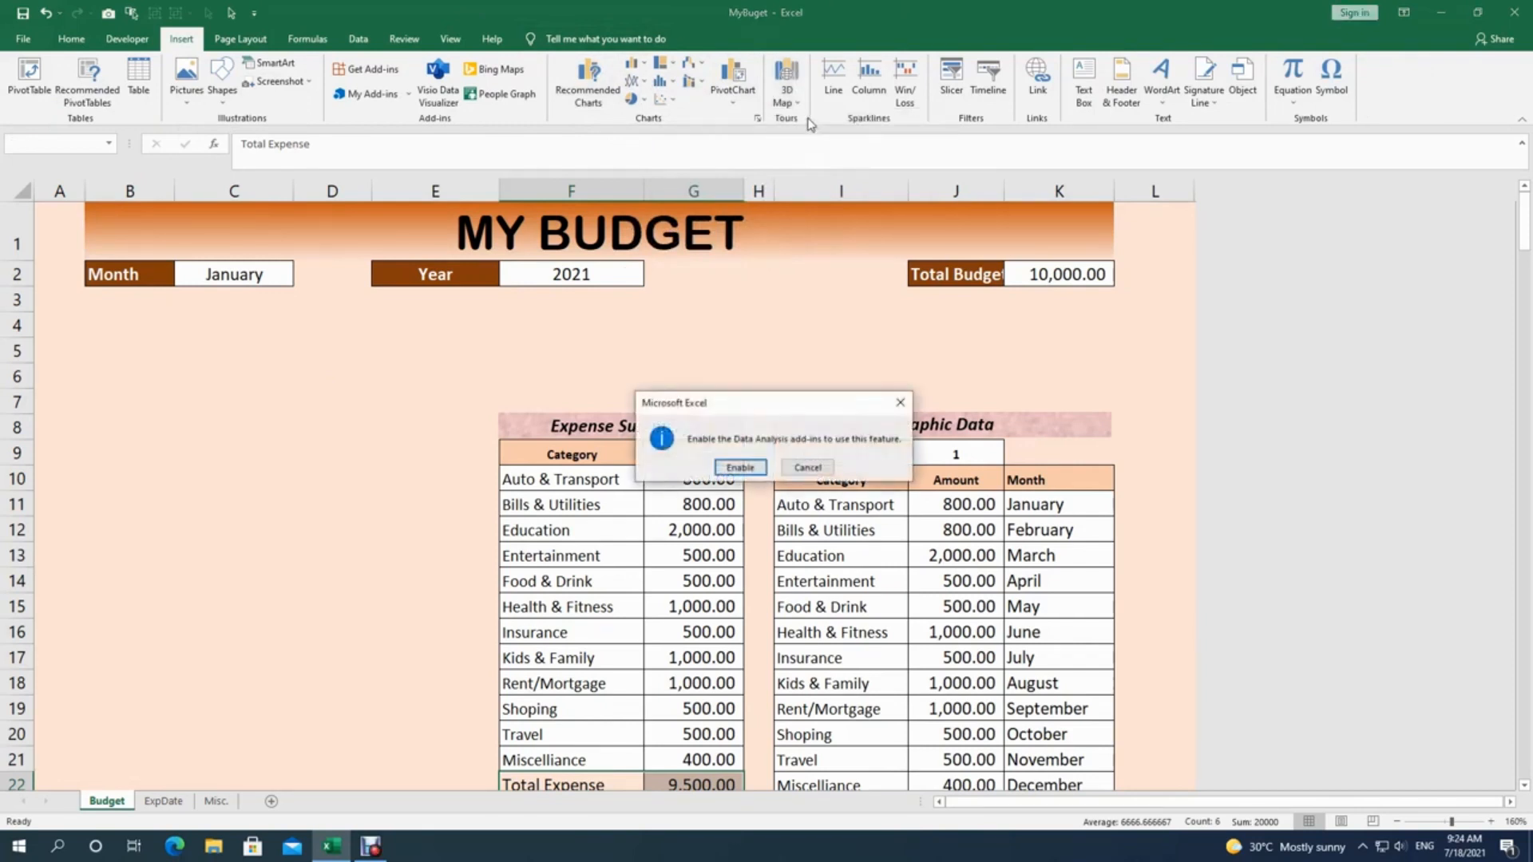
click(740, 467)
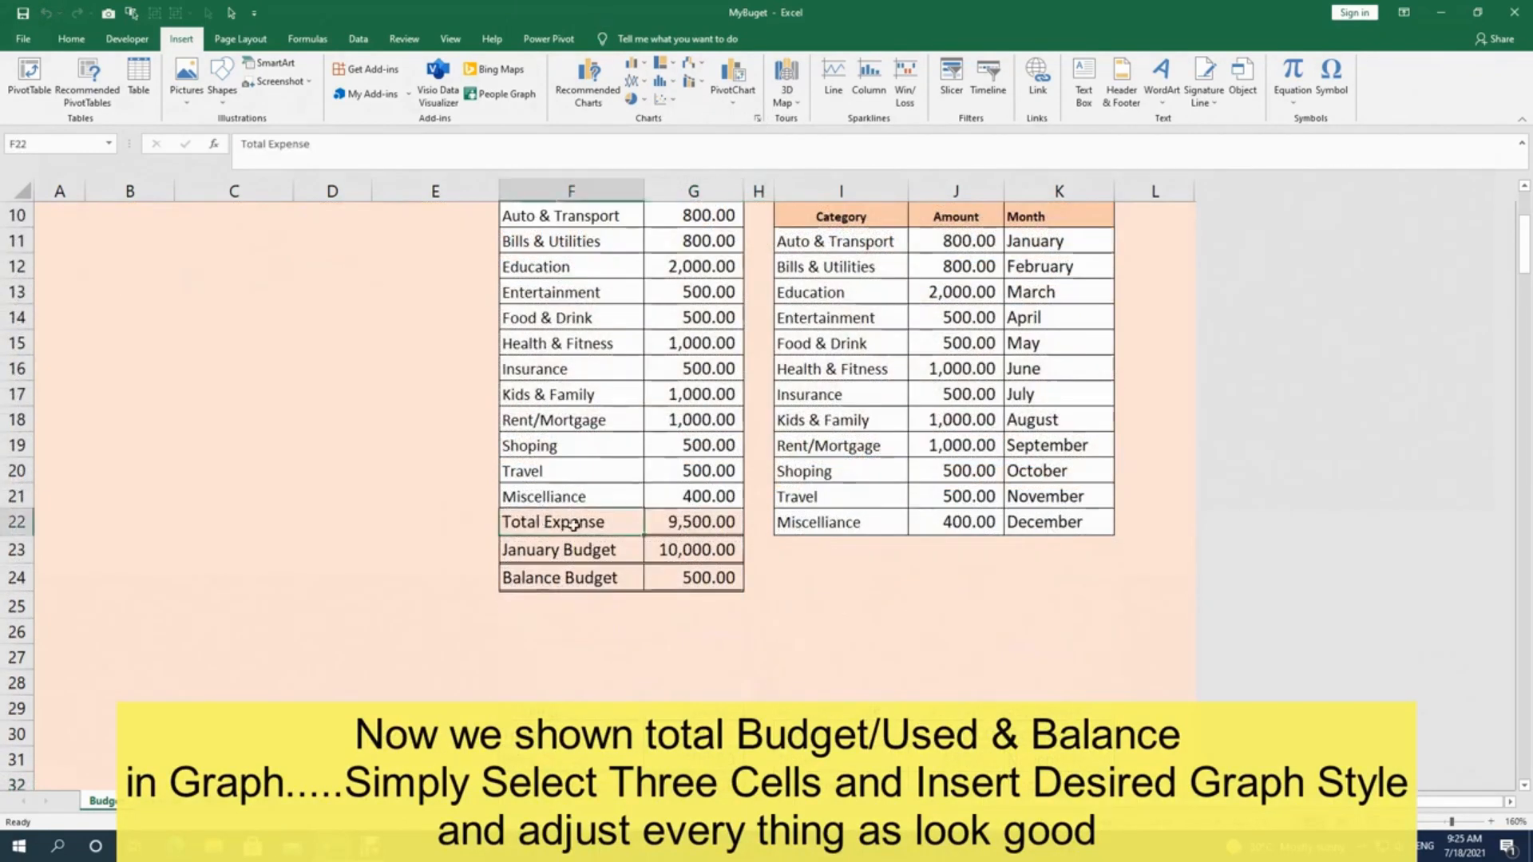
Step: Insert a Clustered Bar chart of Total Expense, January Budget and Balance Budget from F22:G24
drag(573, 524, 694, 577)
scroll(556, 553, up, 3)
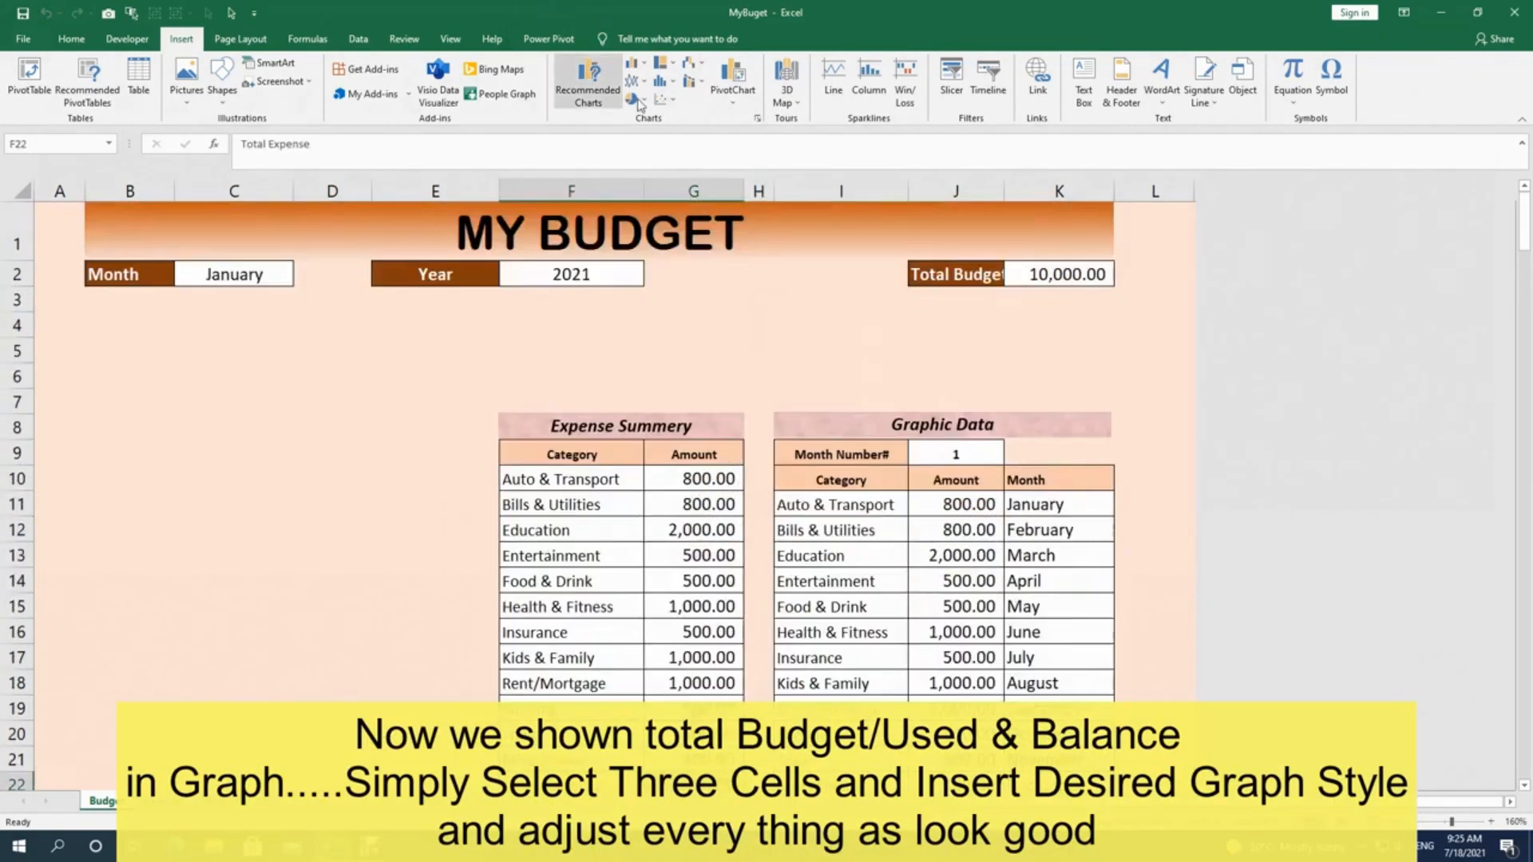
click(756, 118)
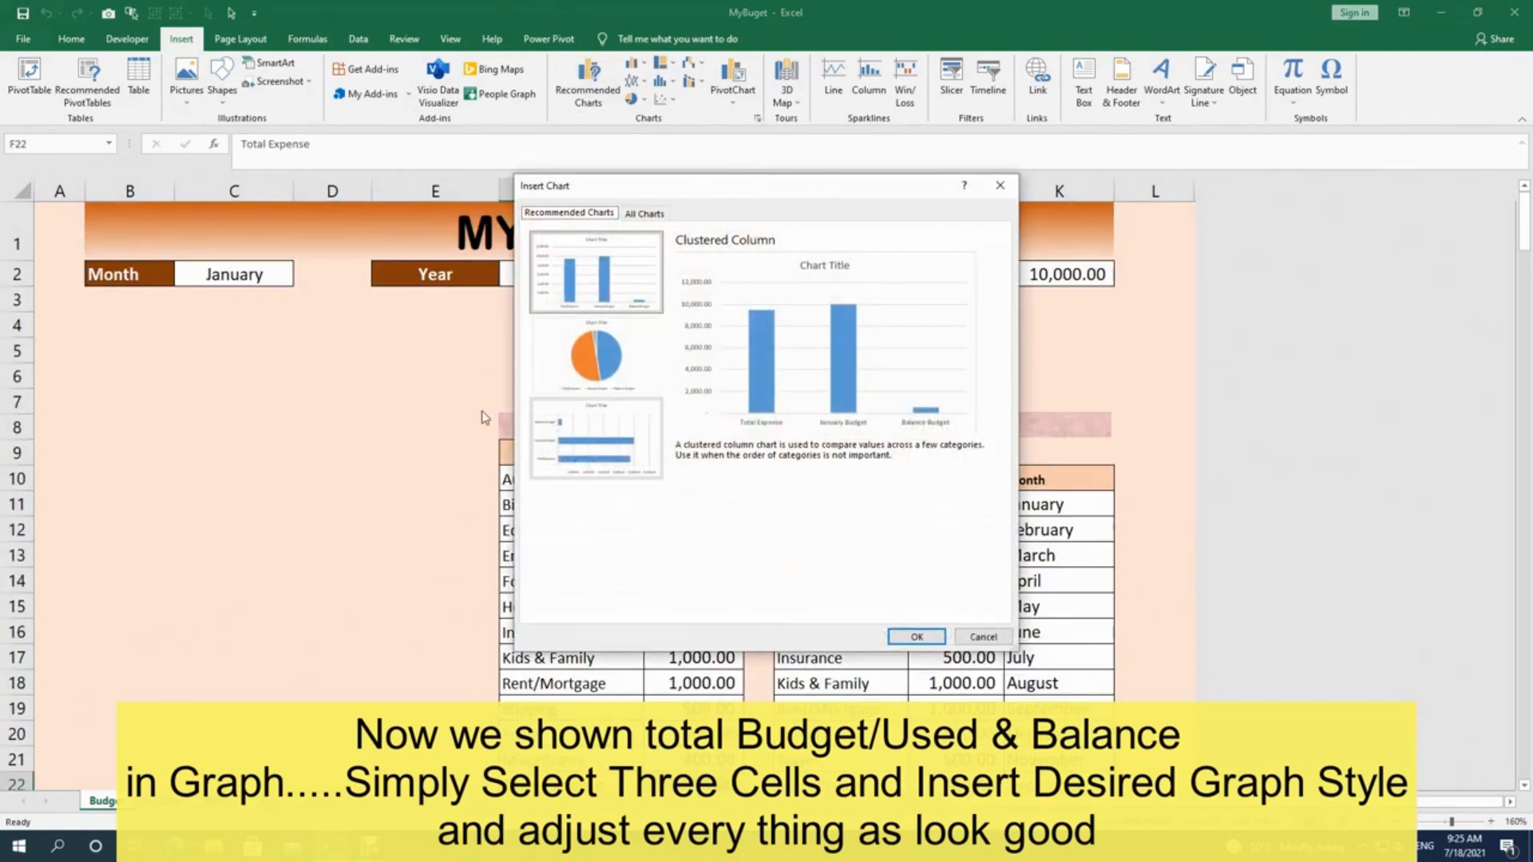
click(646, 214)
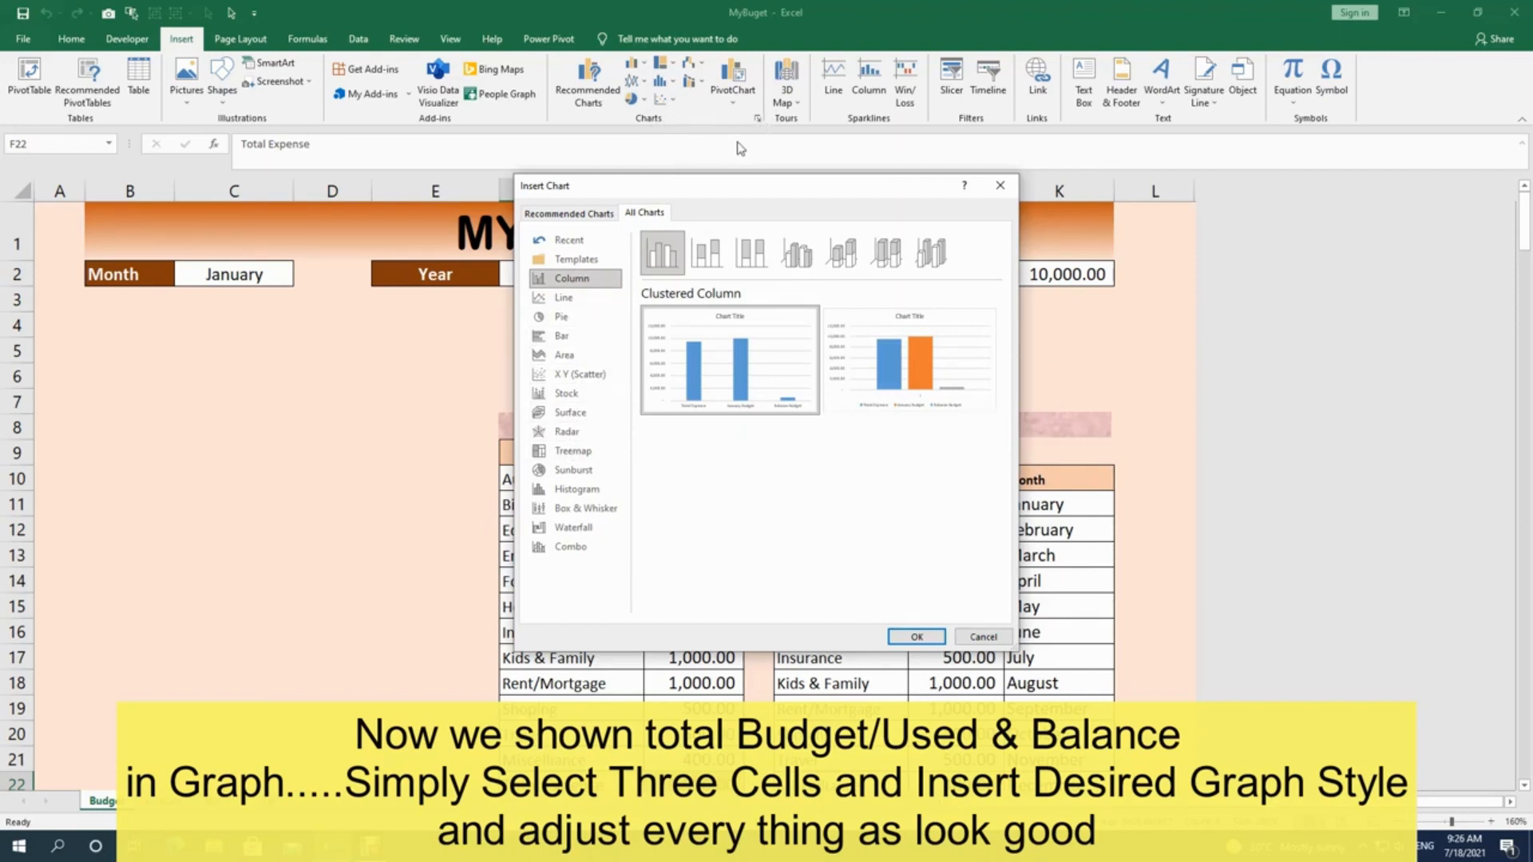
mouse_move(711, 377)
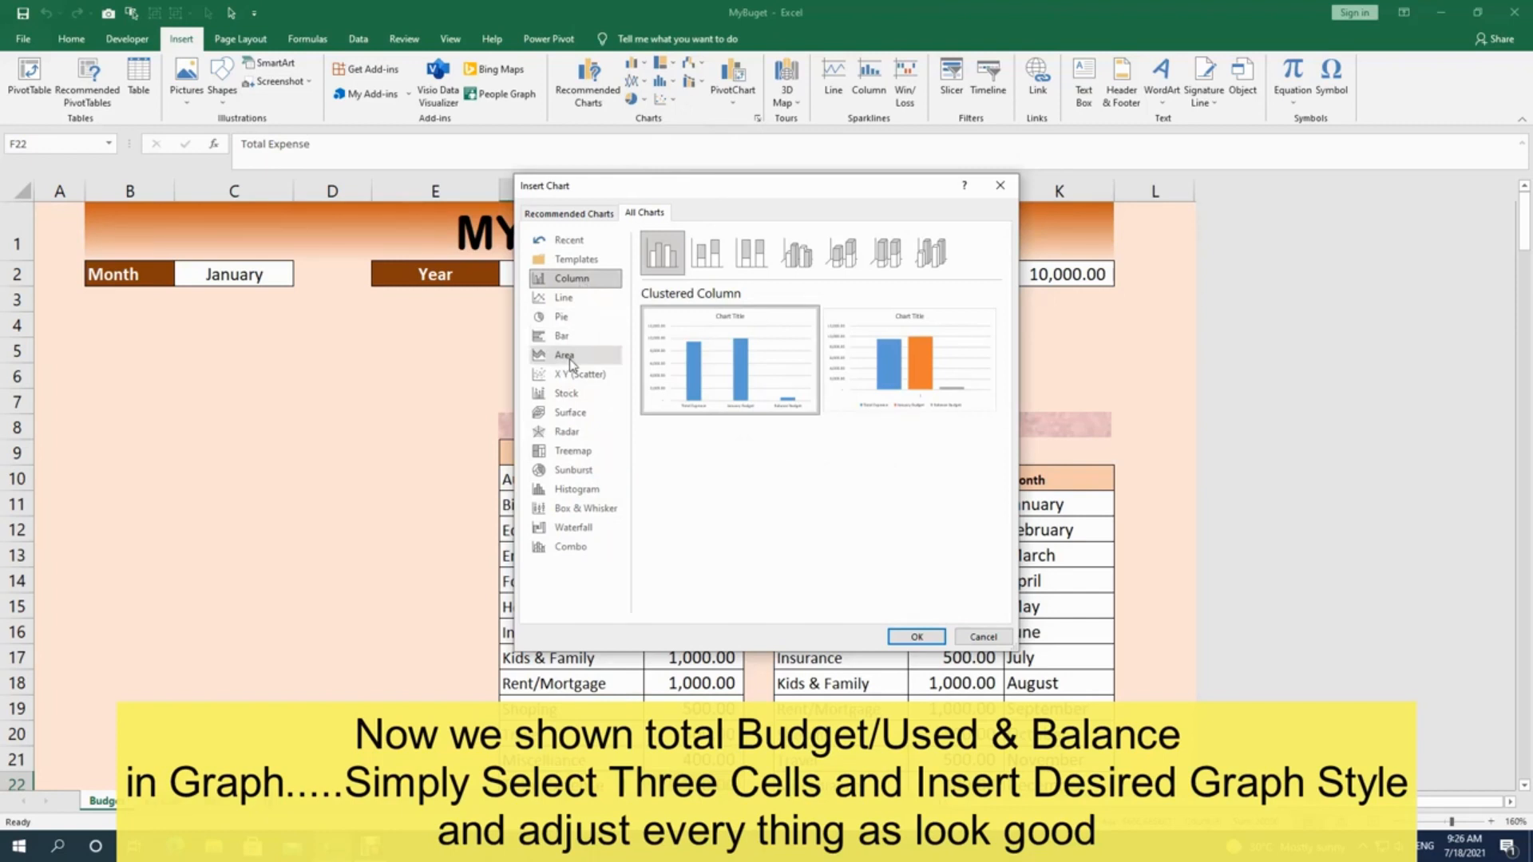
click(562, 335)
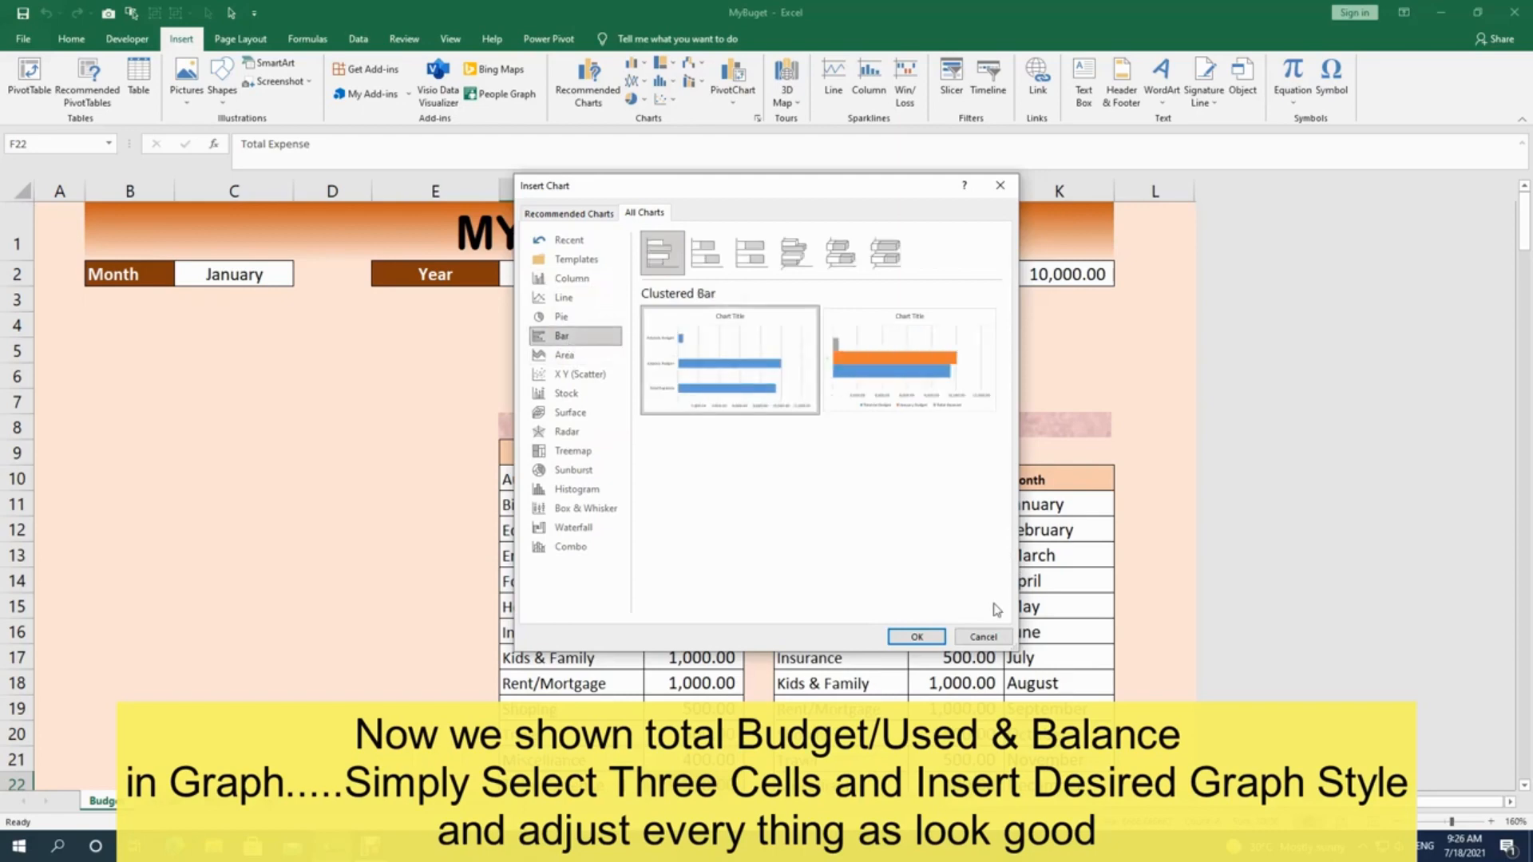
click(917, 636)
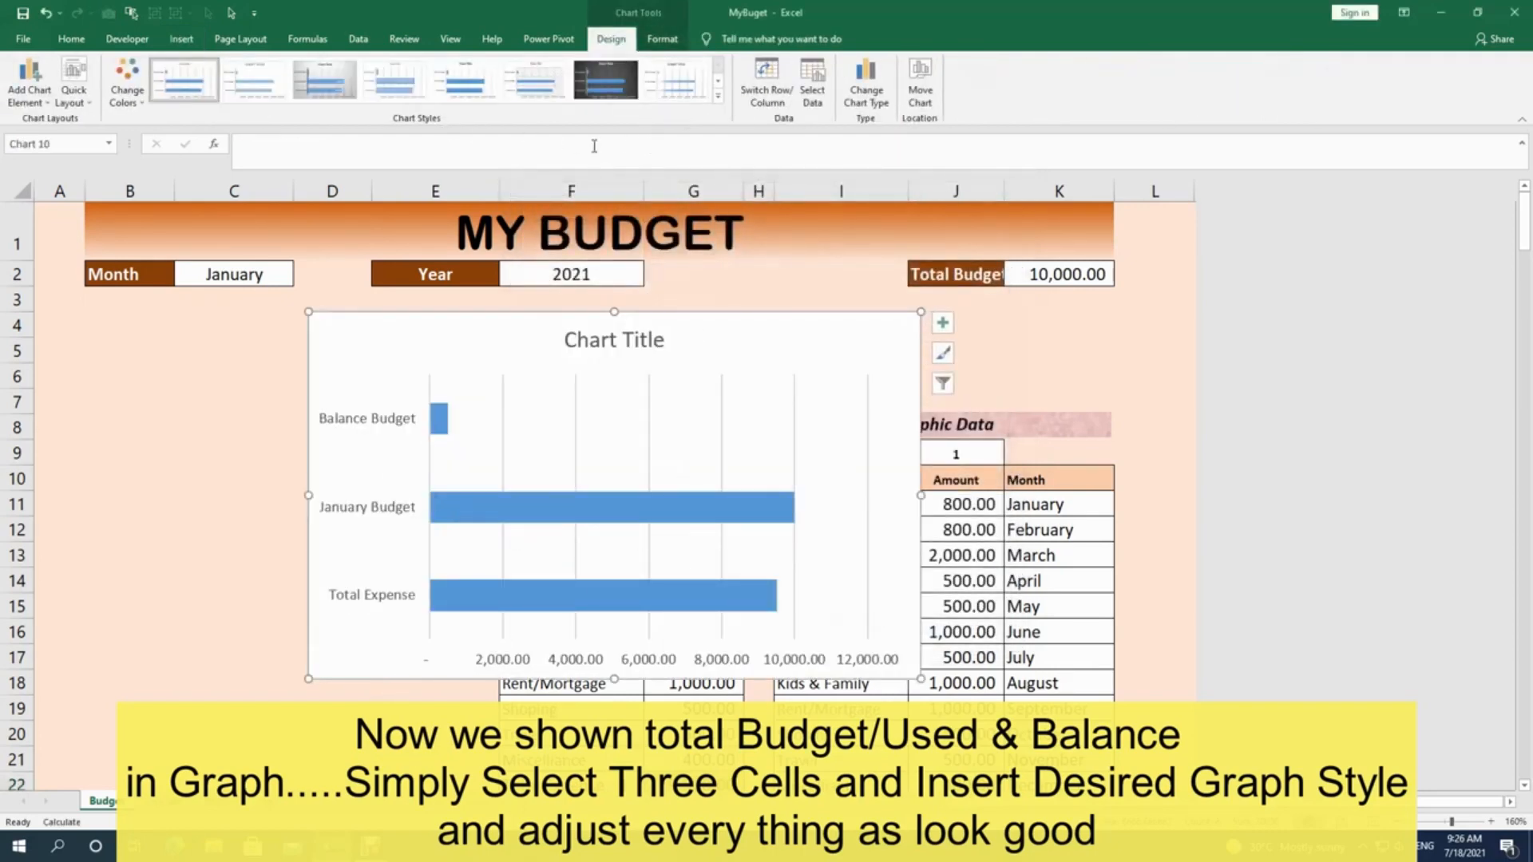
click(90, 106)
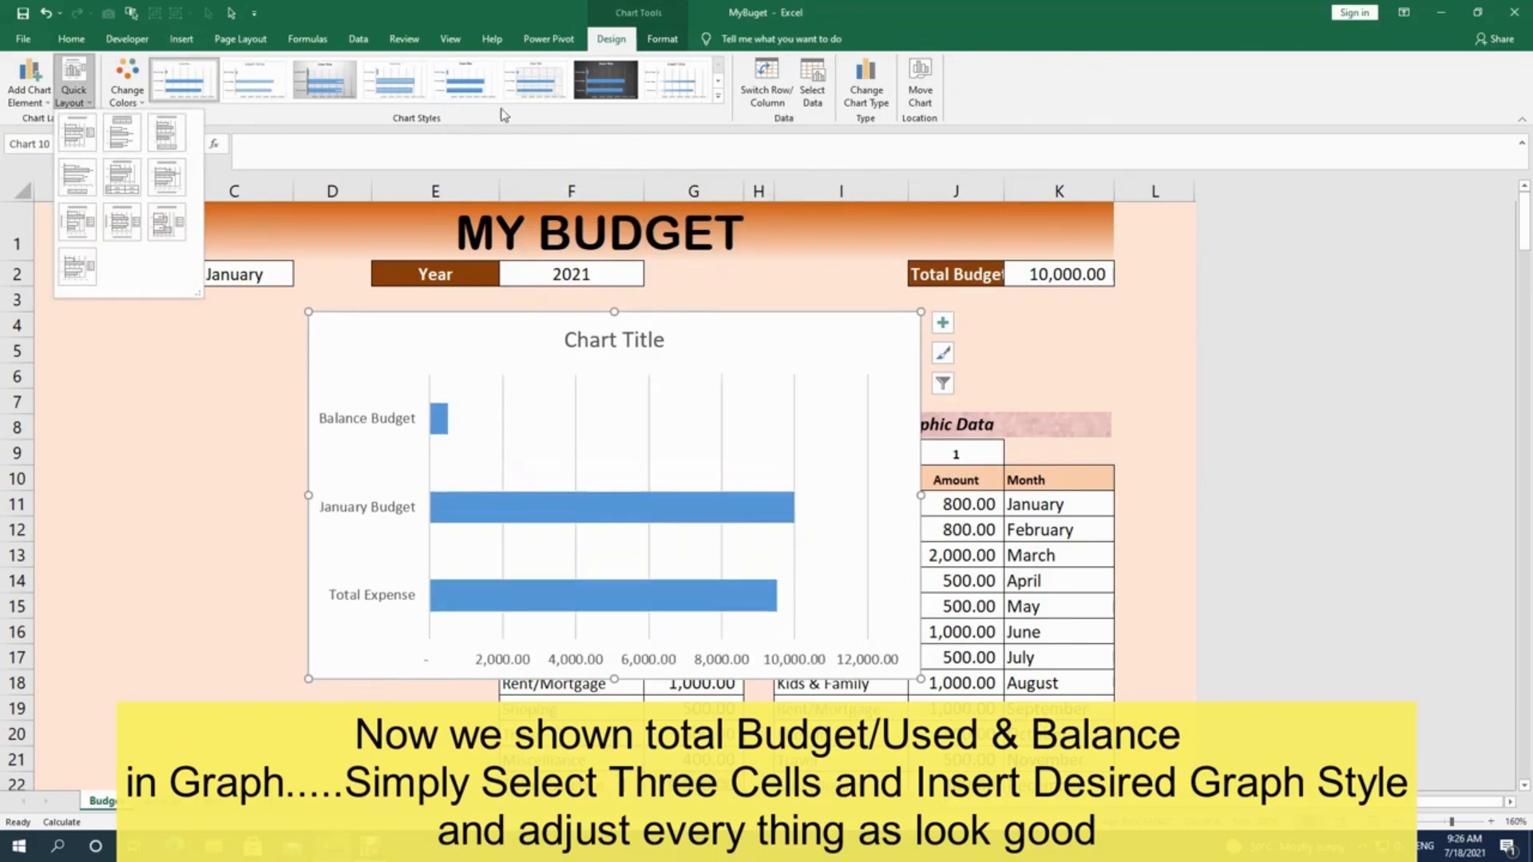
click(449, 115)
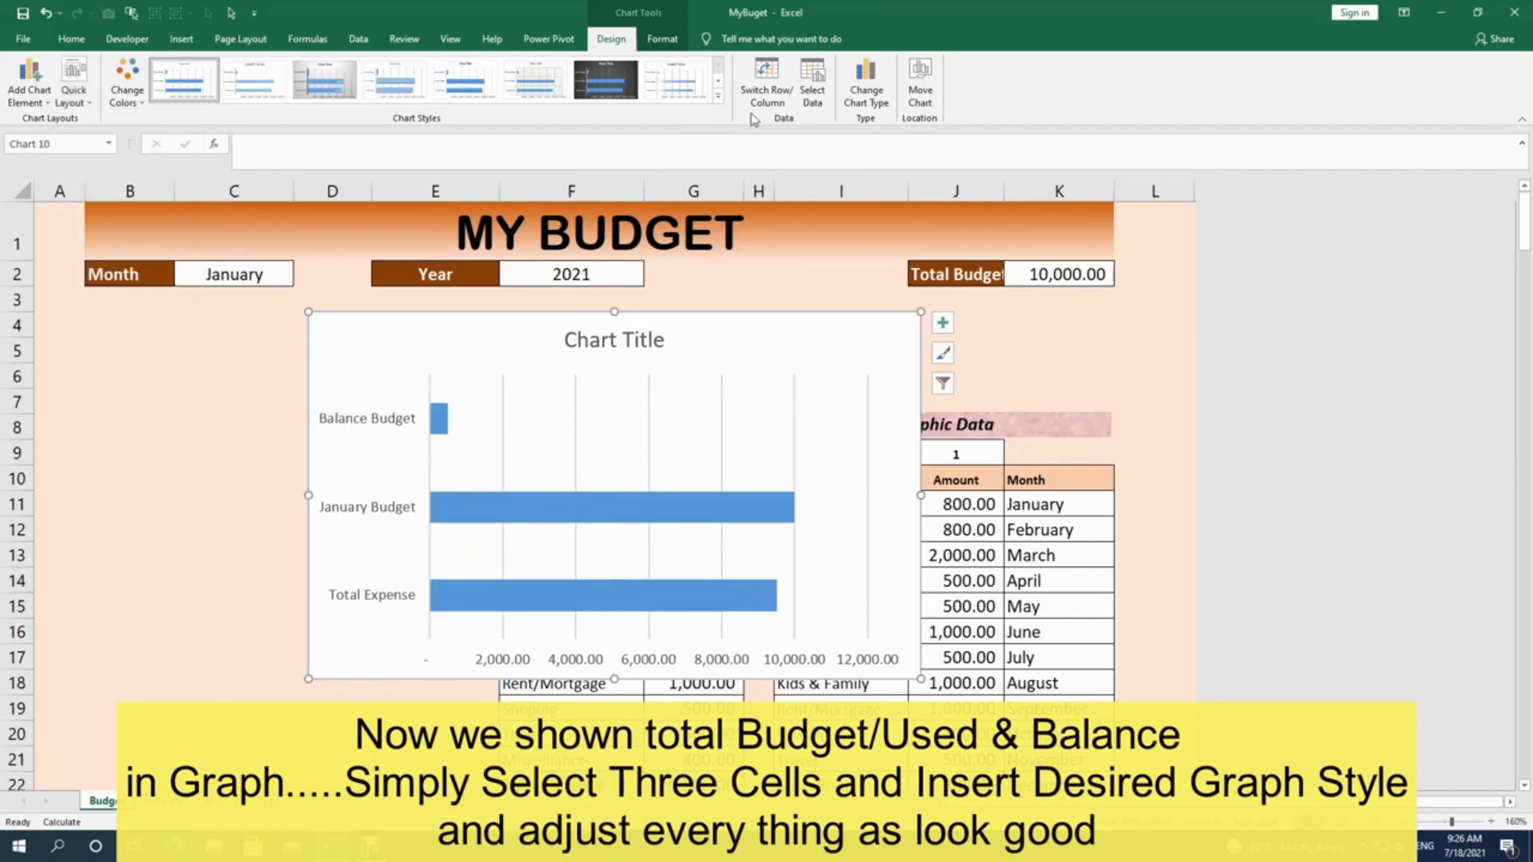
click(718, 96)
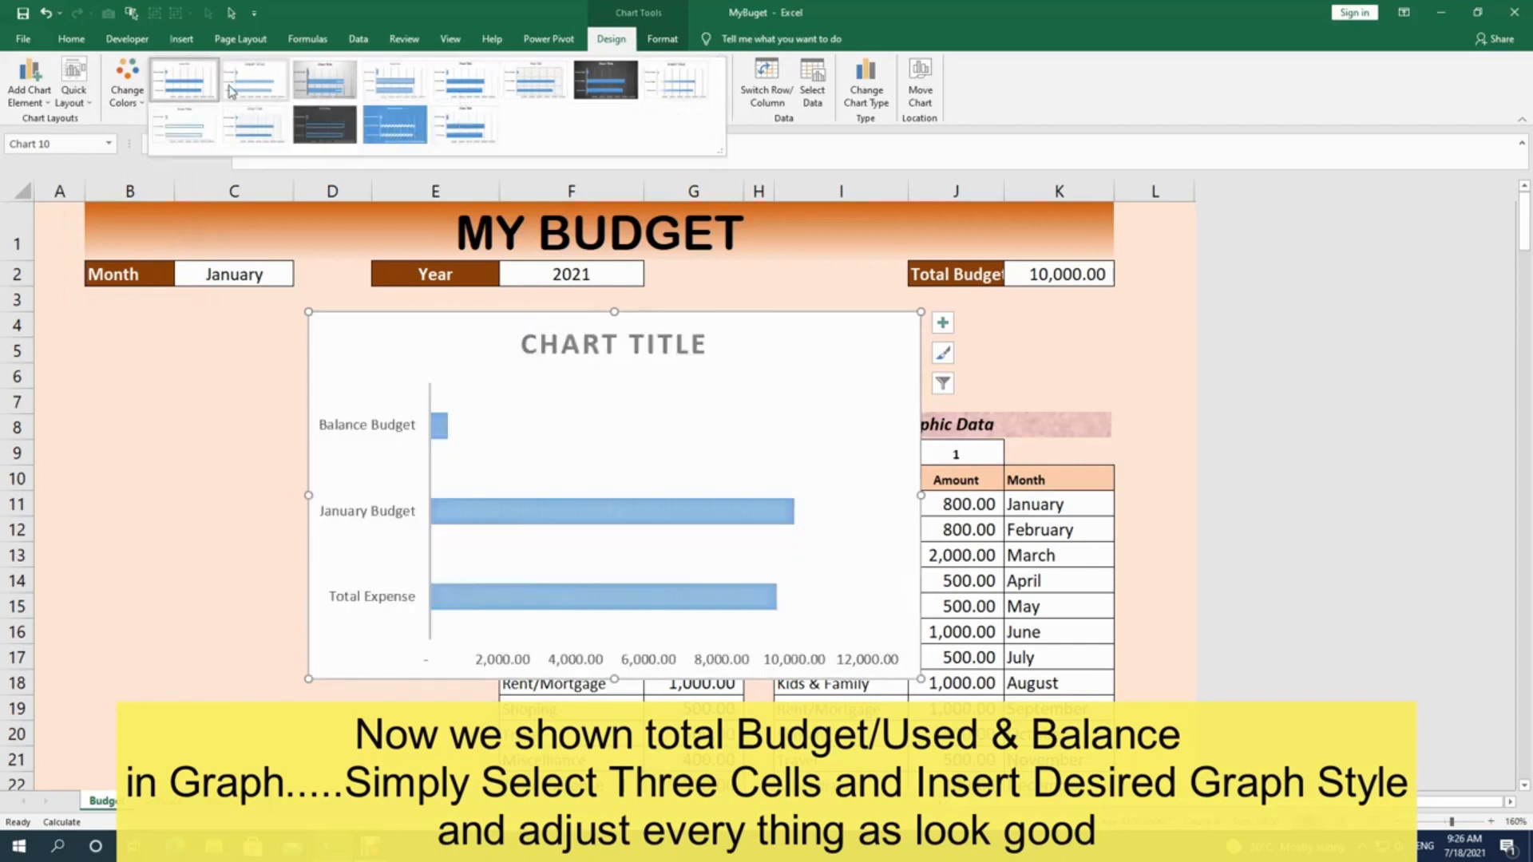
click(142, 104)
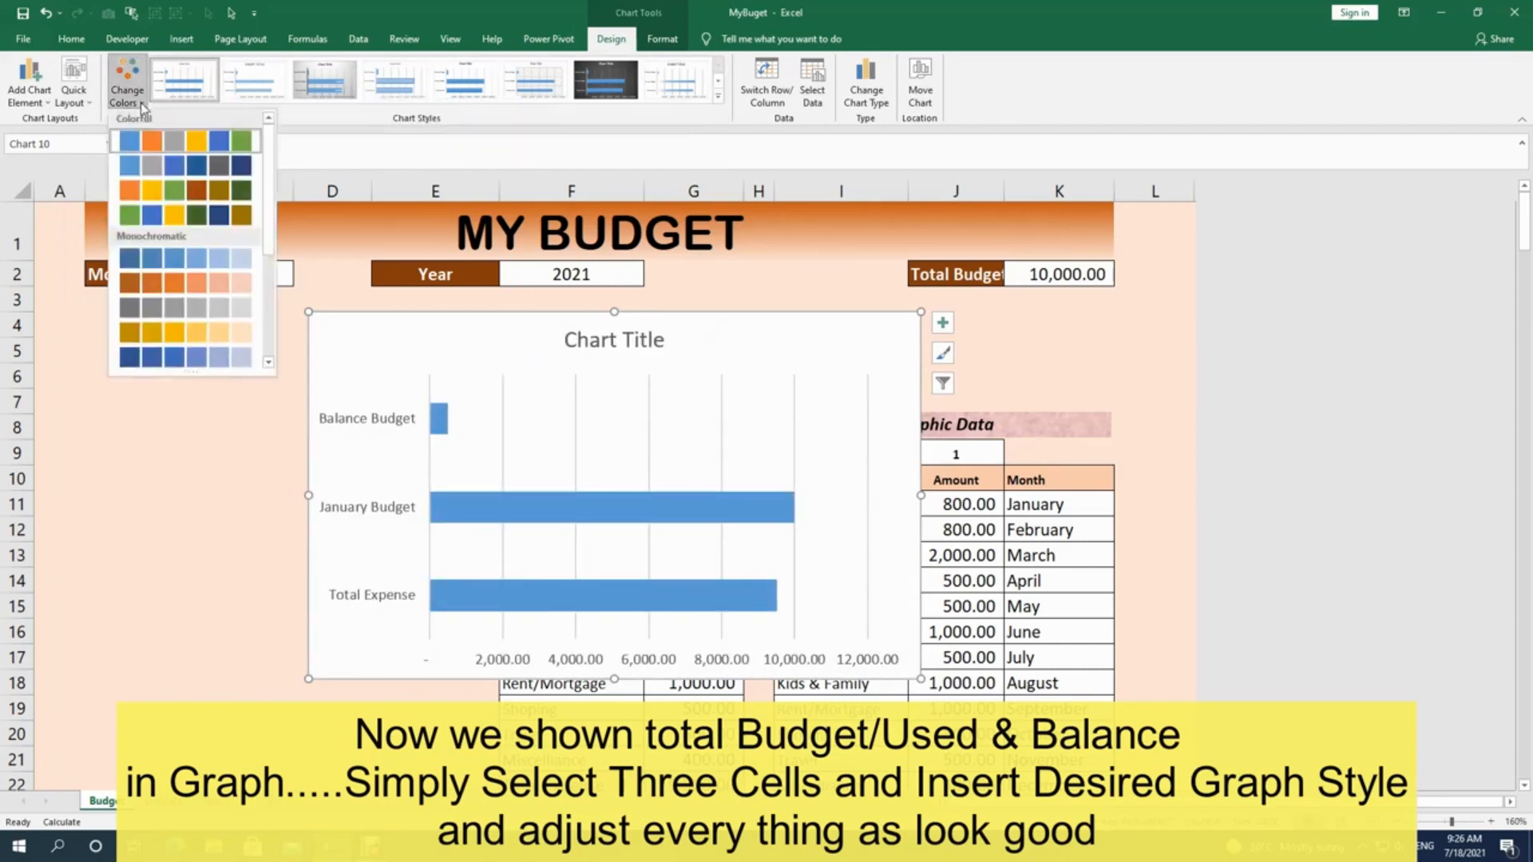
click(656, 39)
click(659, 38)
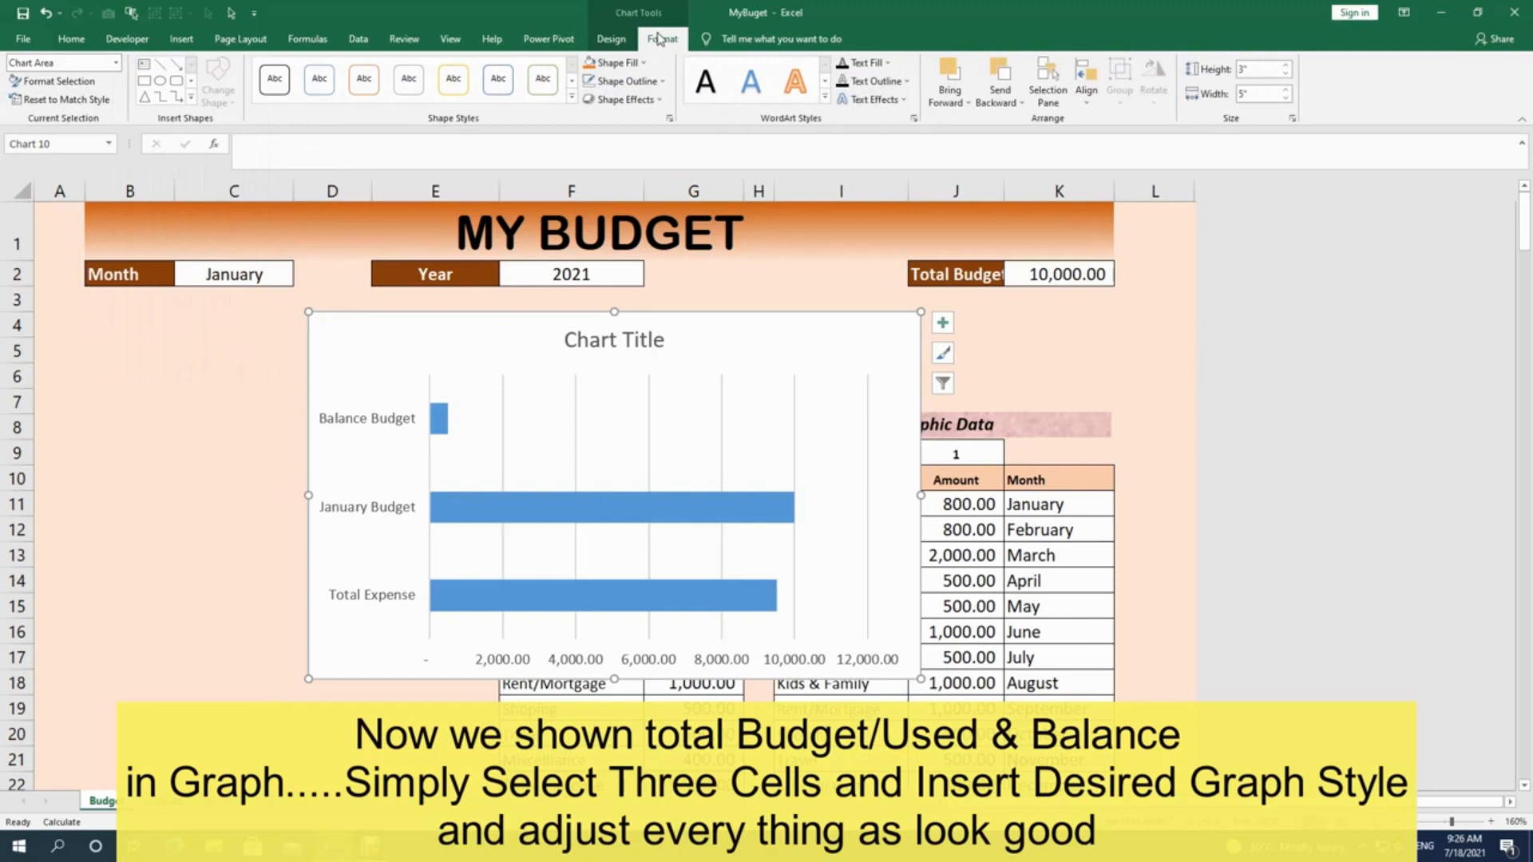
Step: Change the chart type to a 3-D 100% Stacked Bar with total expense, budget and balance stacked in one bar
click(610, 38)
click(866, 88)
click(1051, 270)
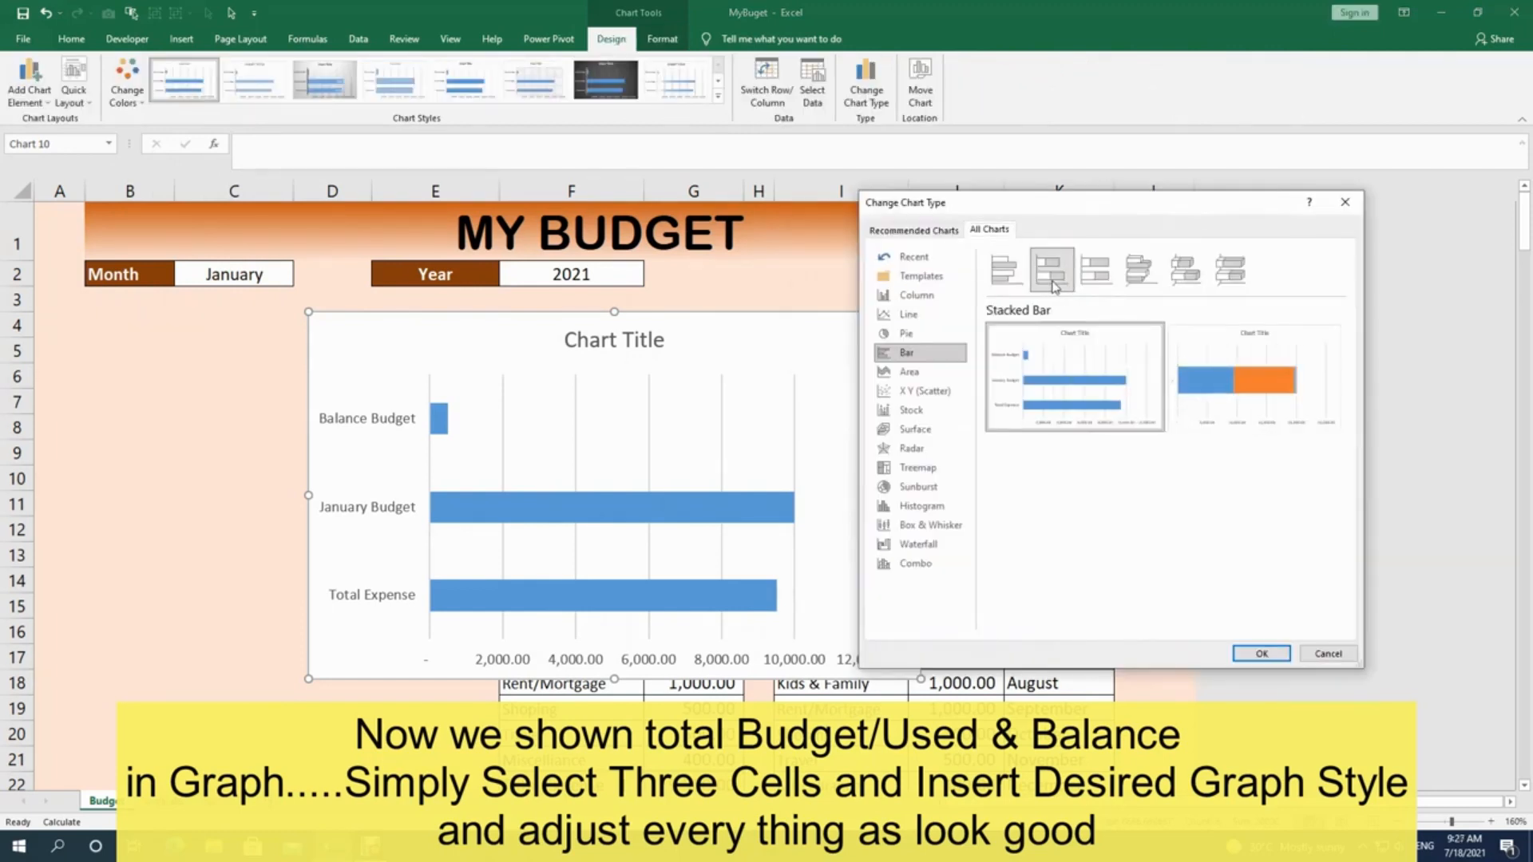
click(1221, 277)
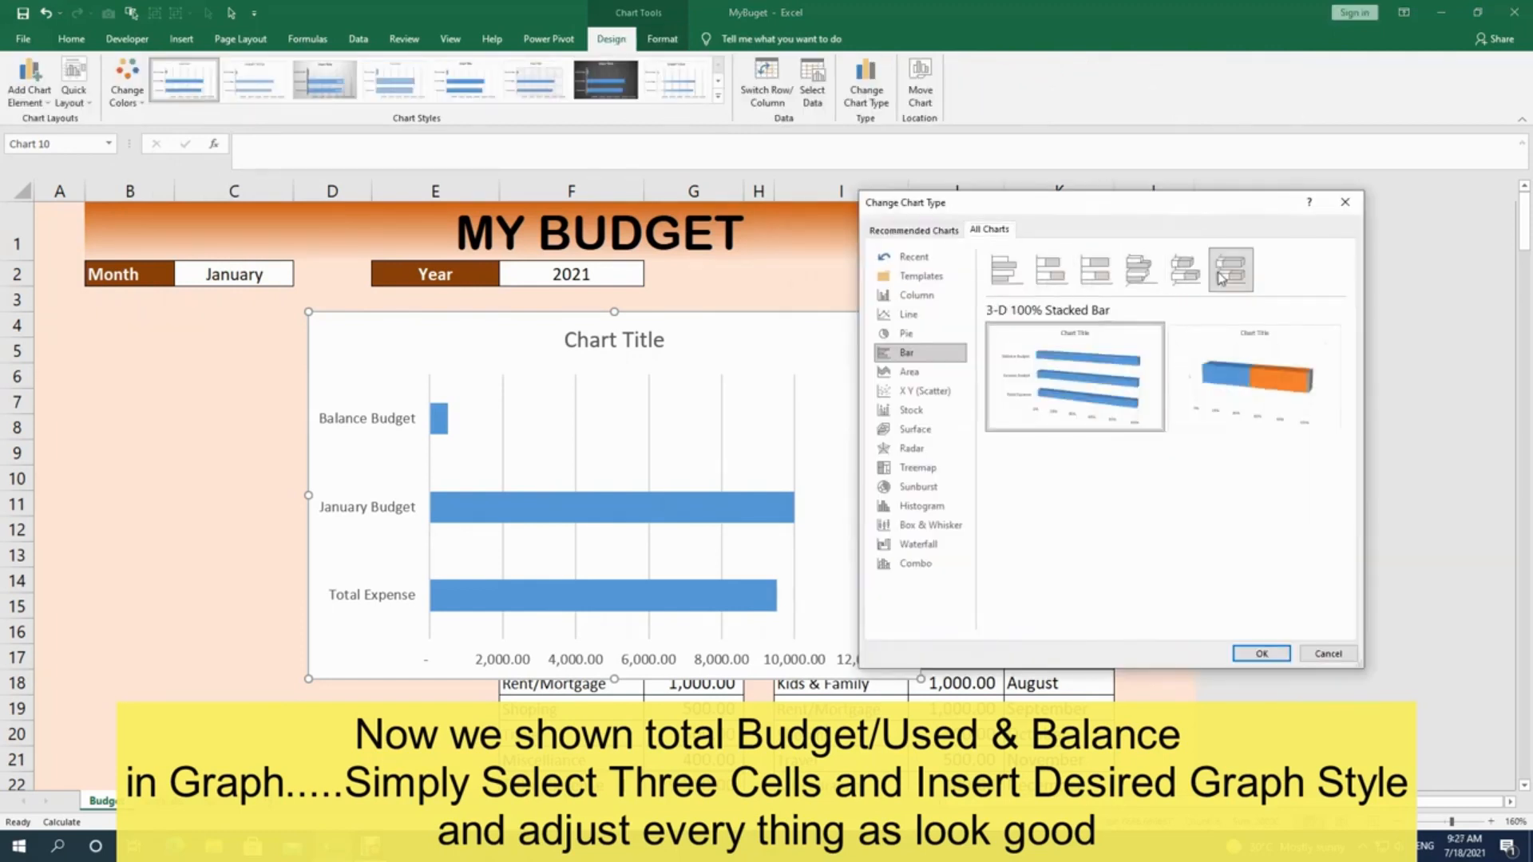
click(1189, 275)
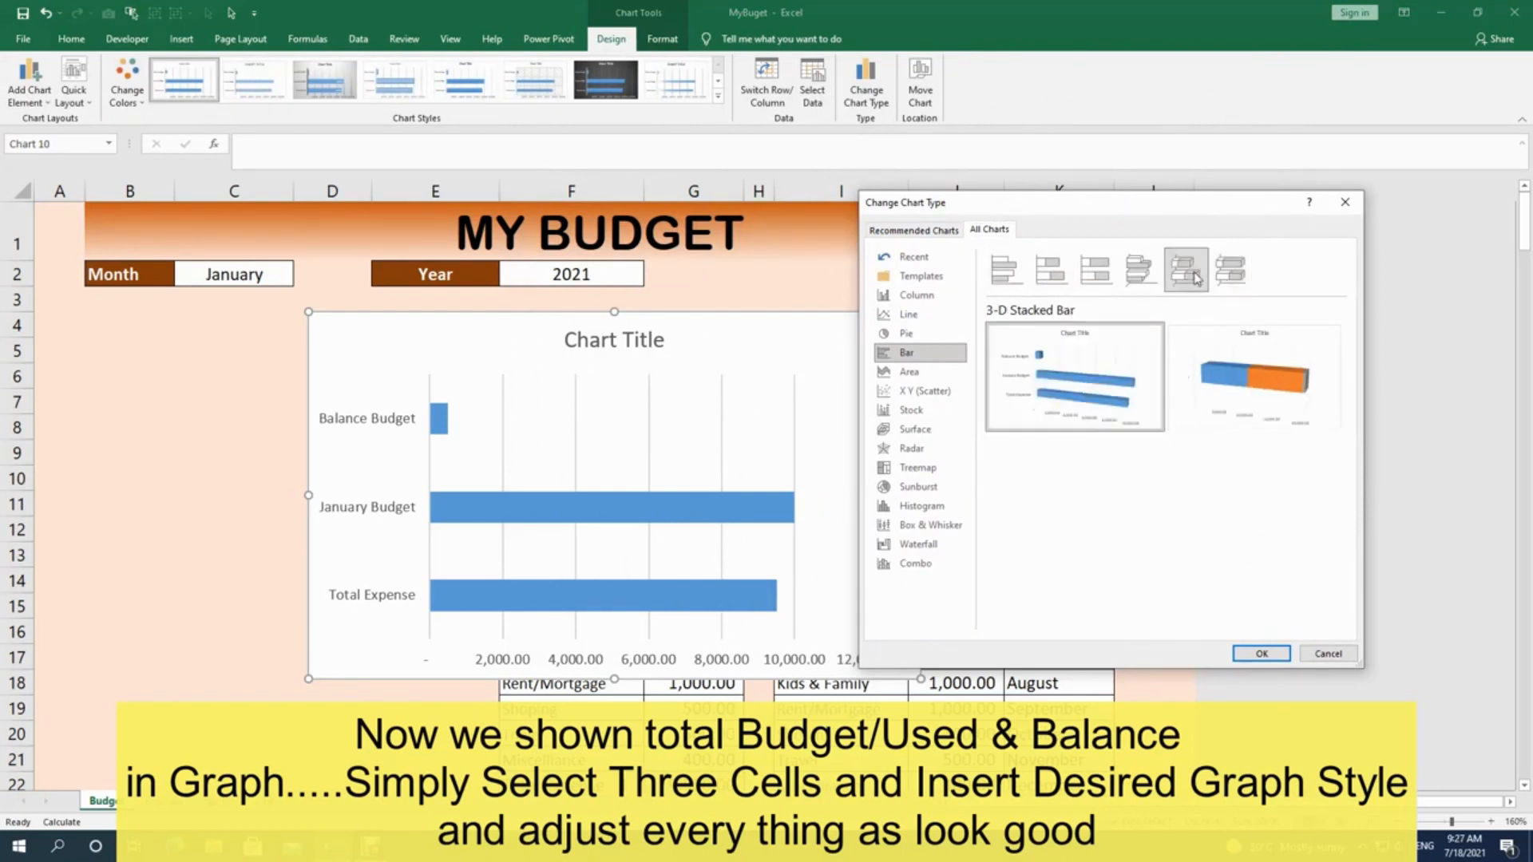
click(1228, 277)
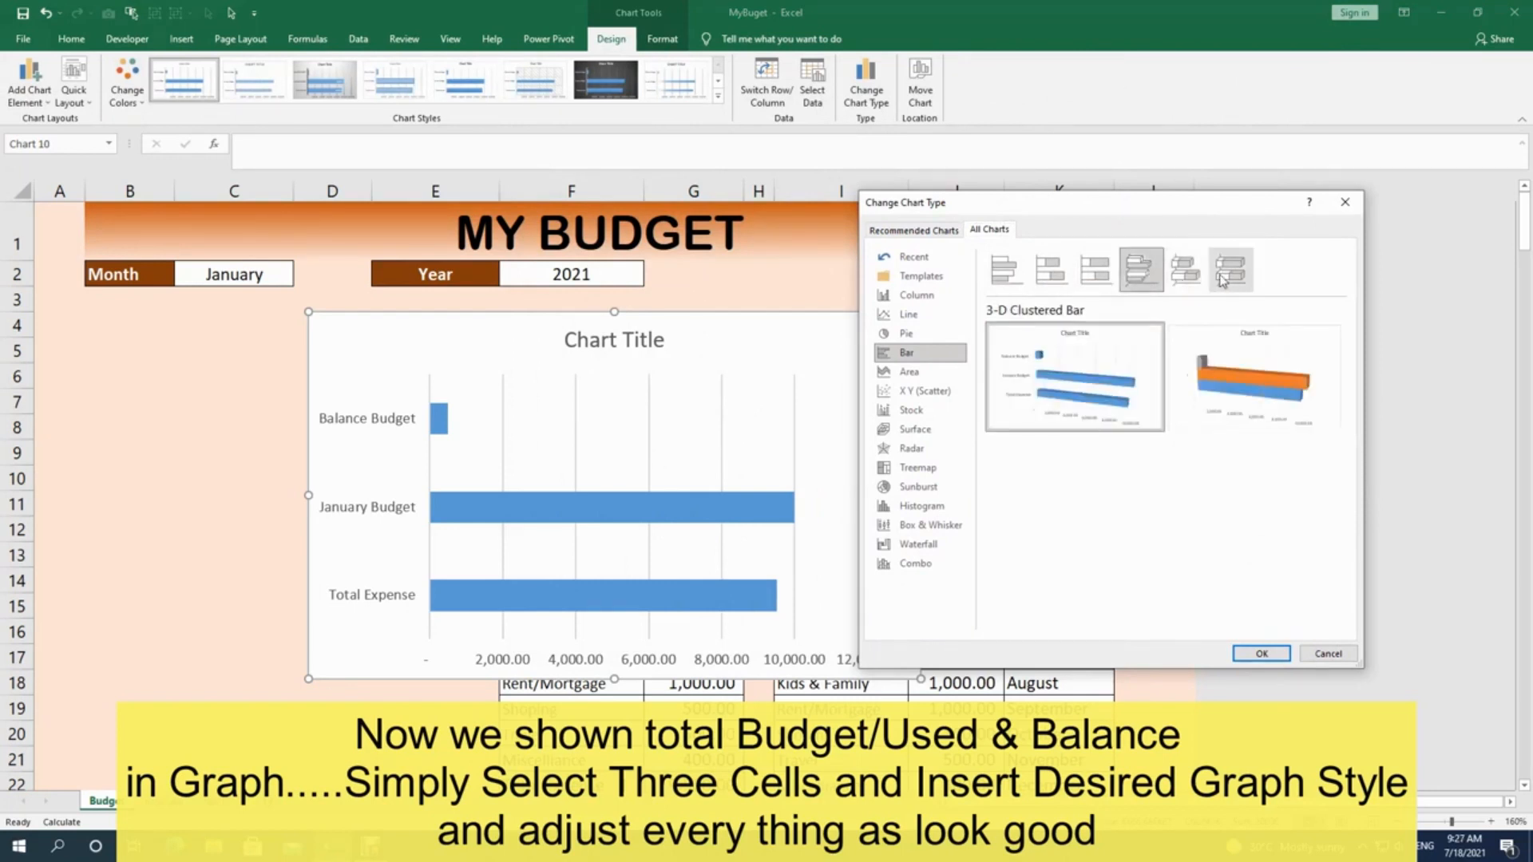
mouse_move(1265, 359)
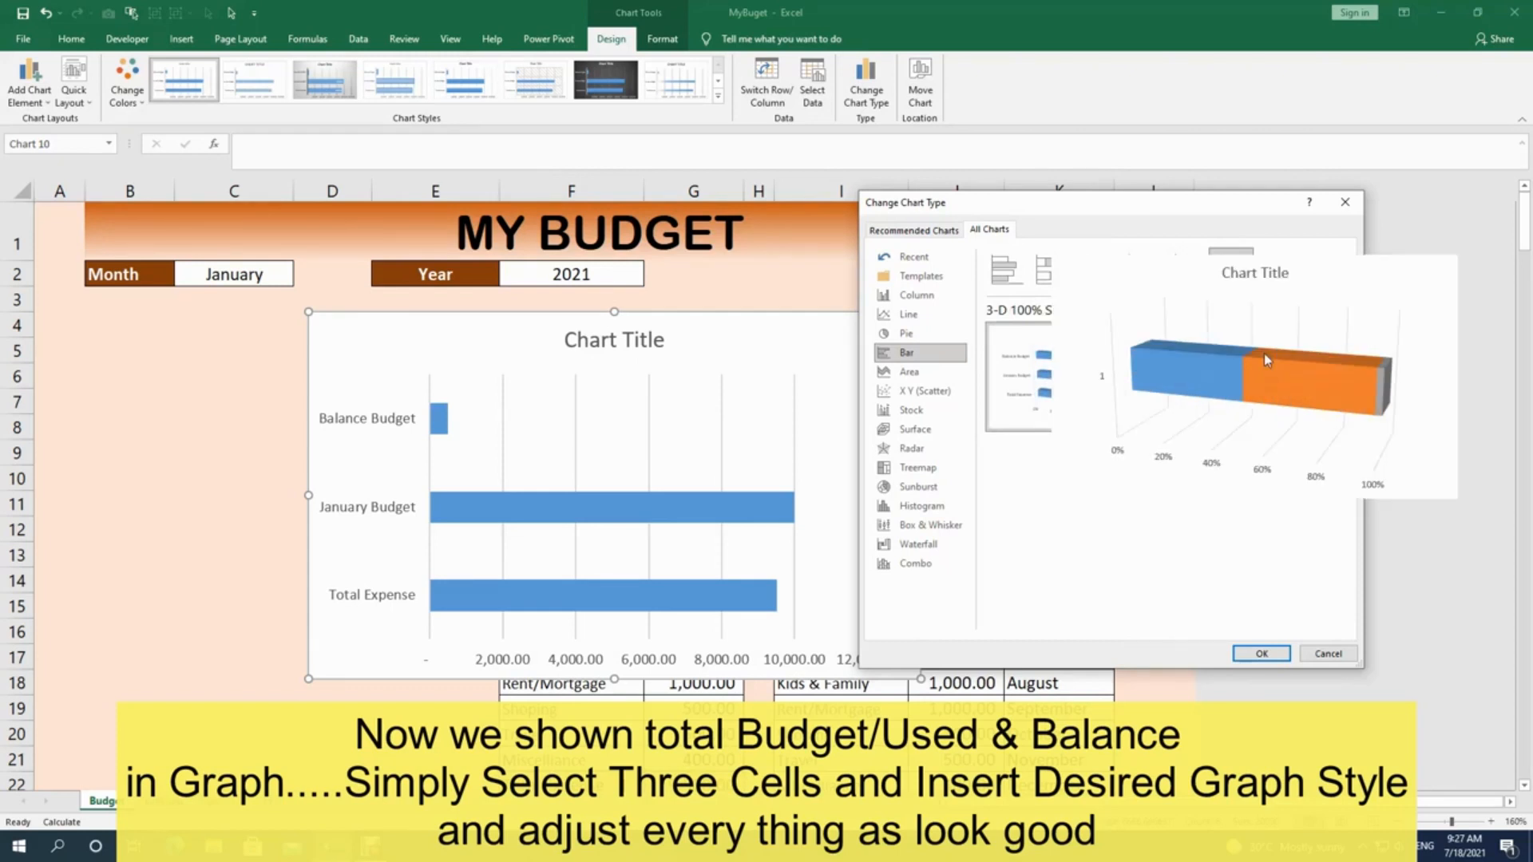
click(1261, 654)
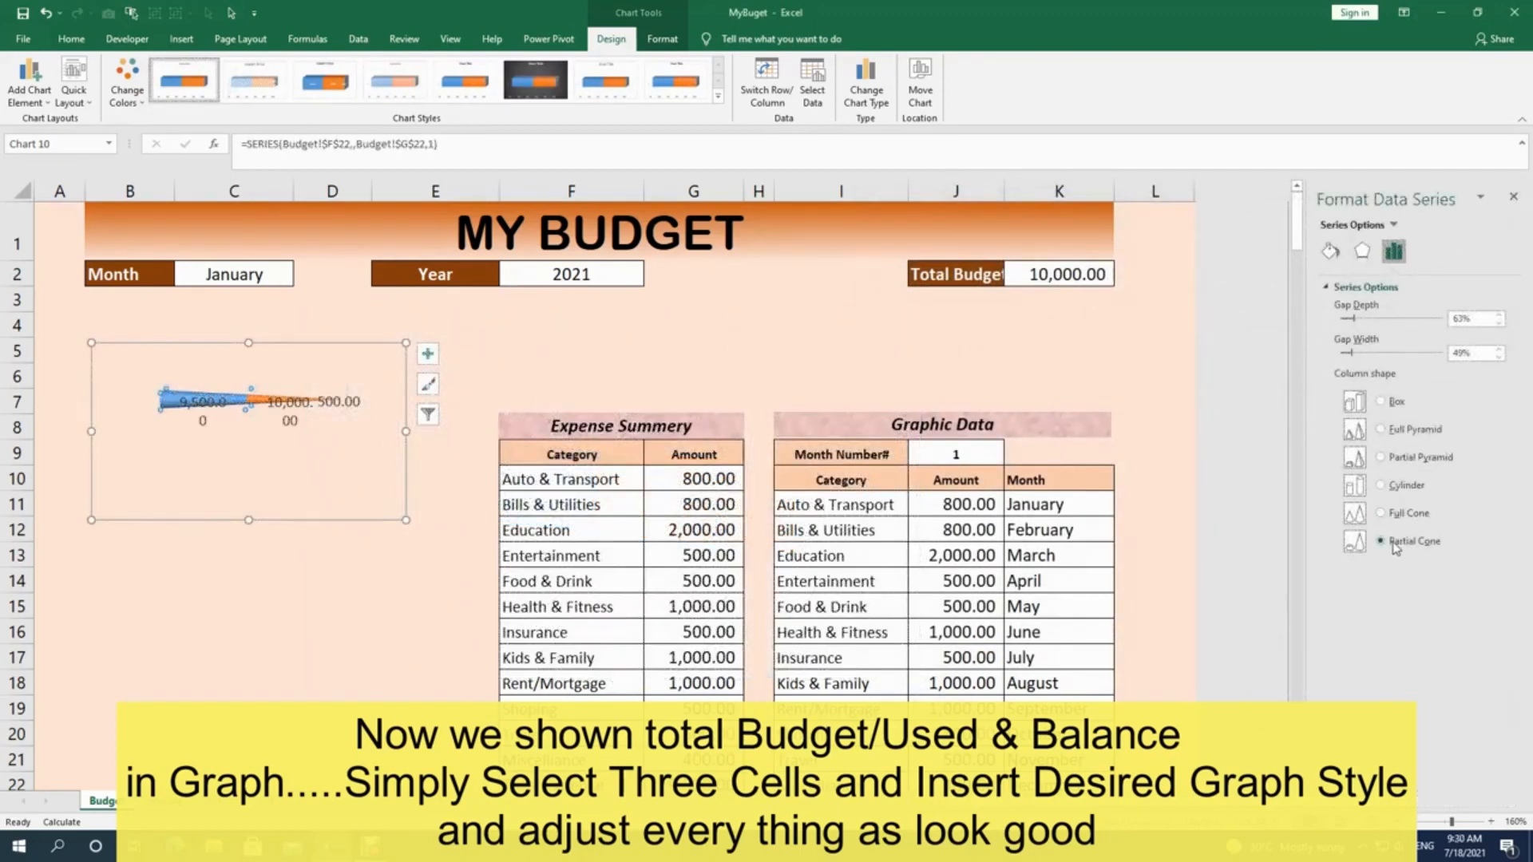
Step: Set the Total Expense series' column shape to Box and open its 3-D Format effect settings
click(1391, 403)
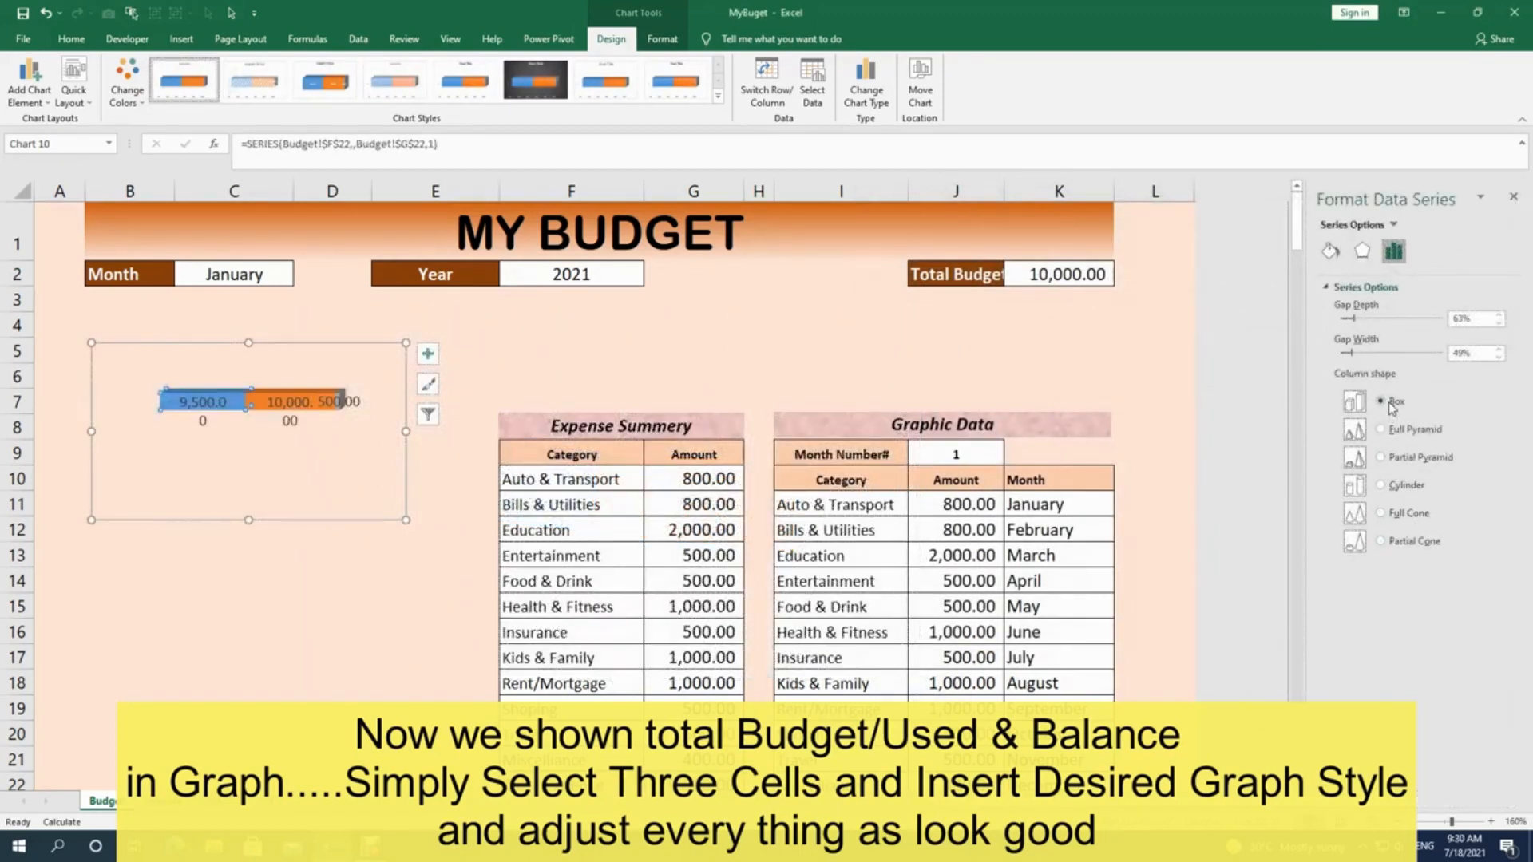
click(1390, 432)
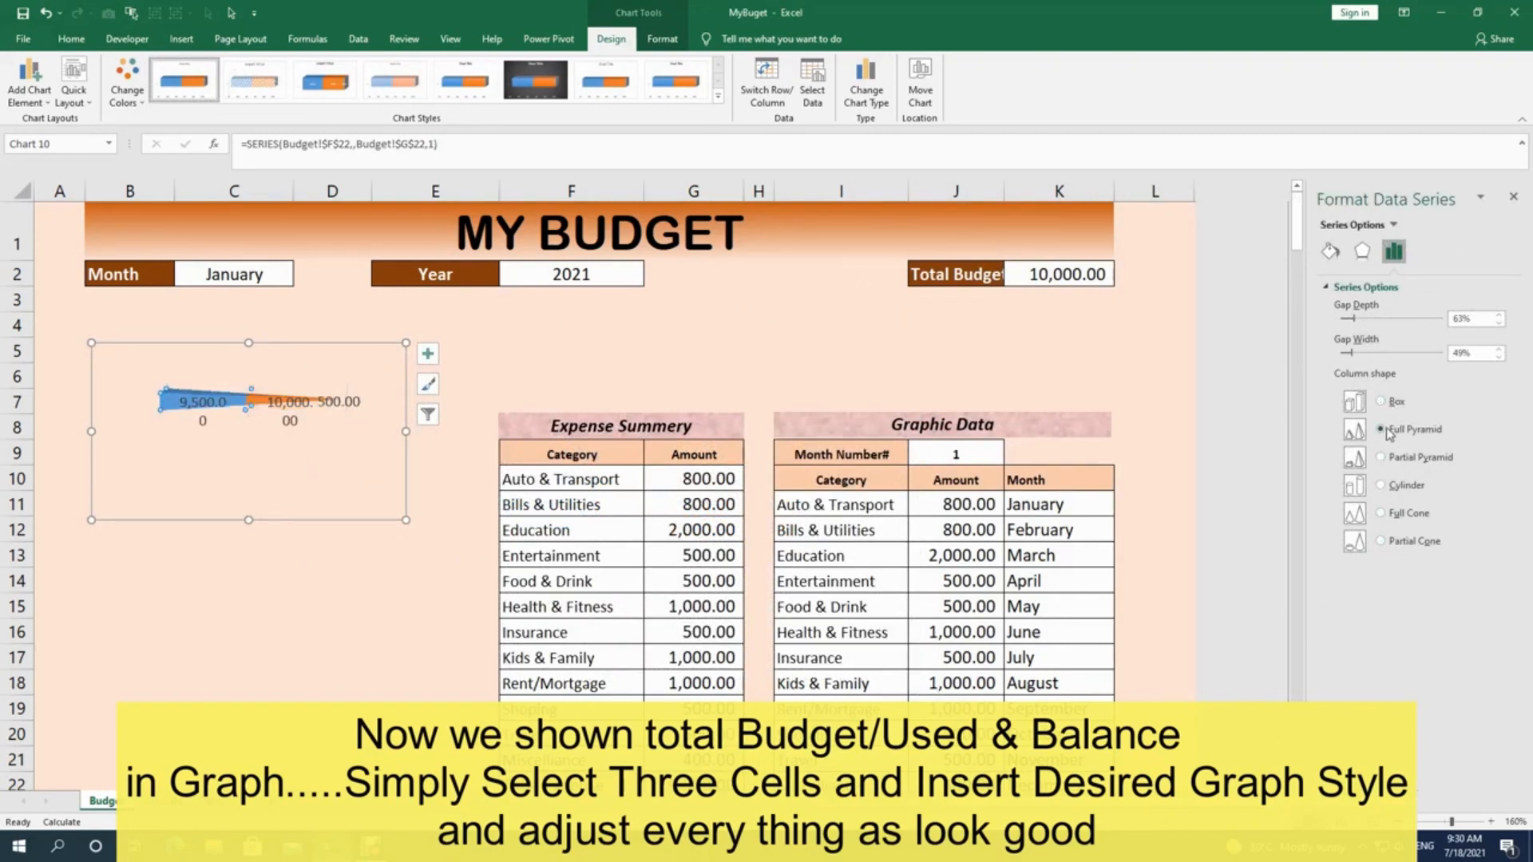
click(1389, 403)
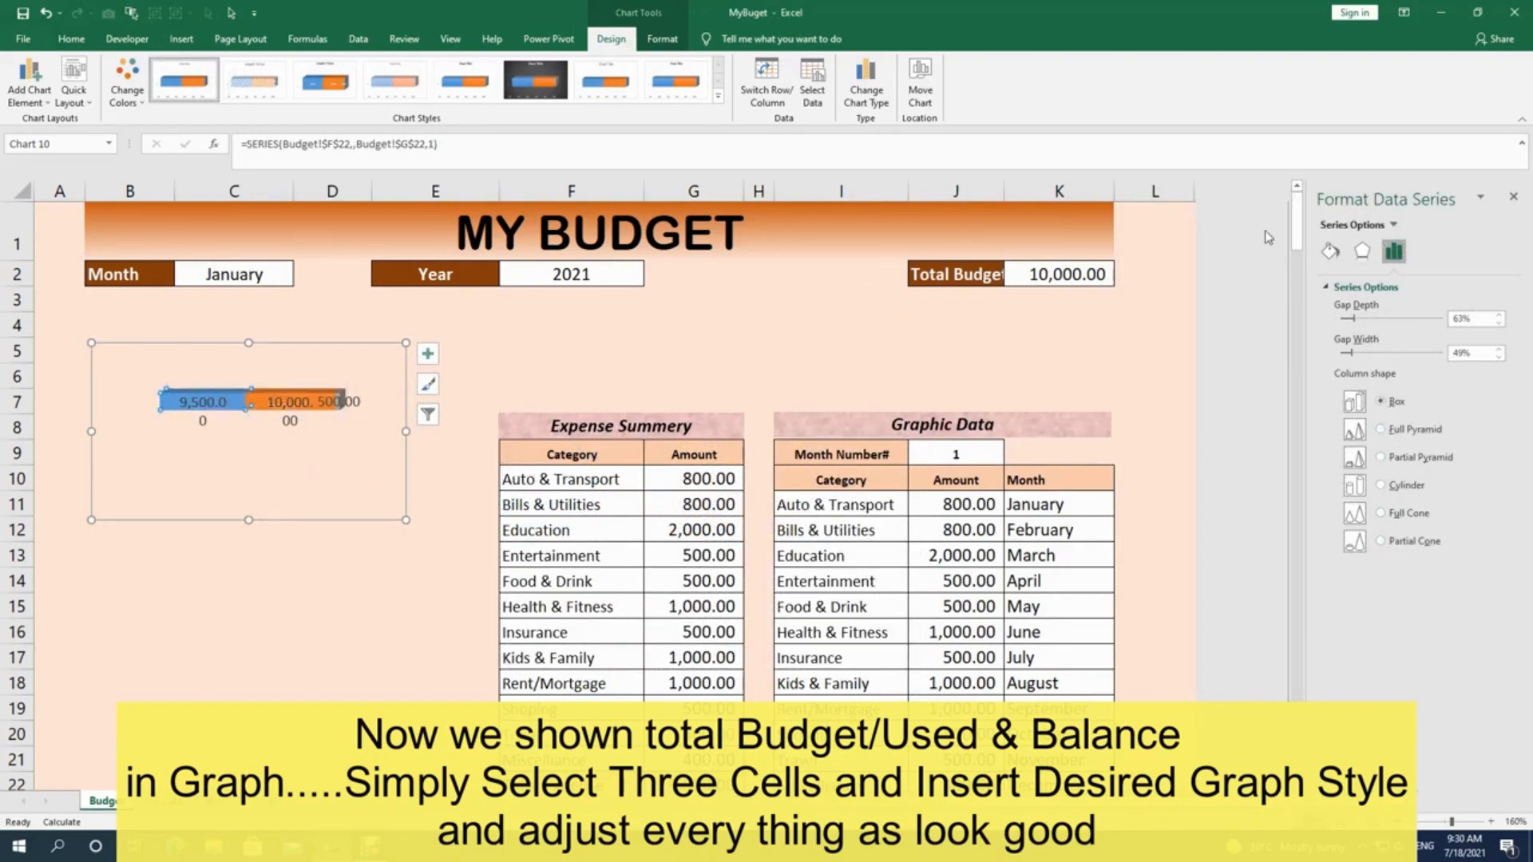
click(1365, 257)
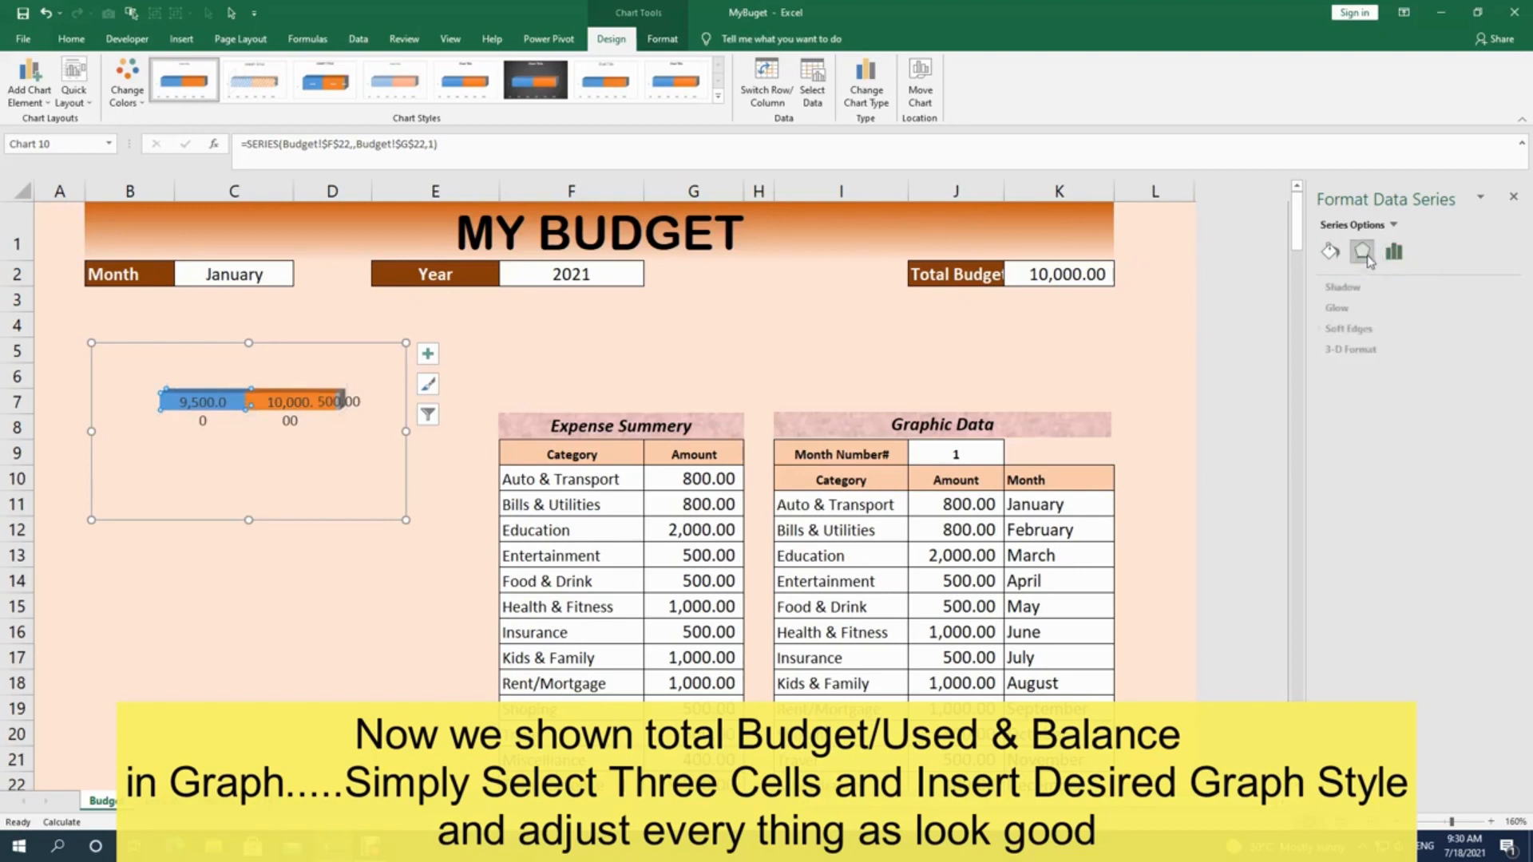
click(1330, 352)
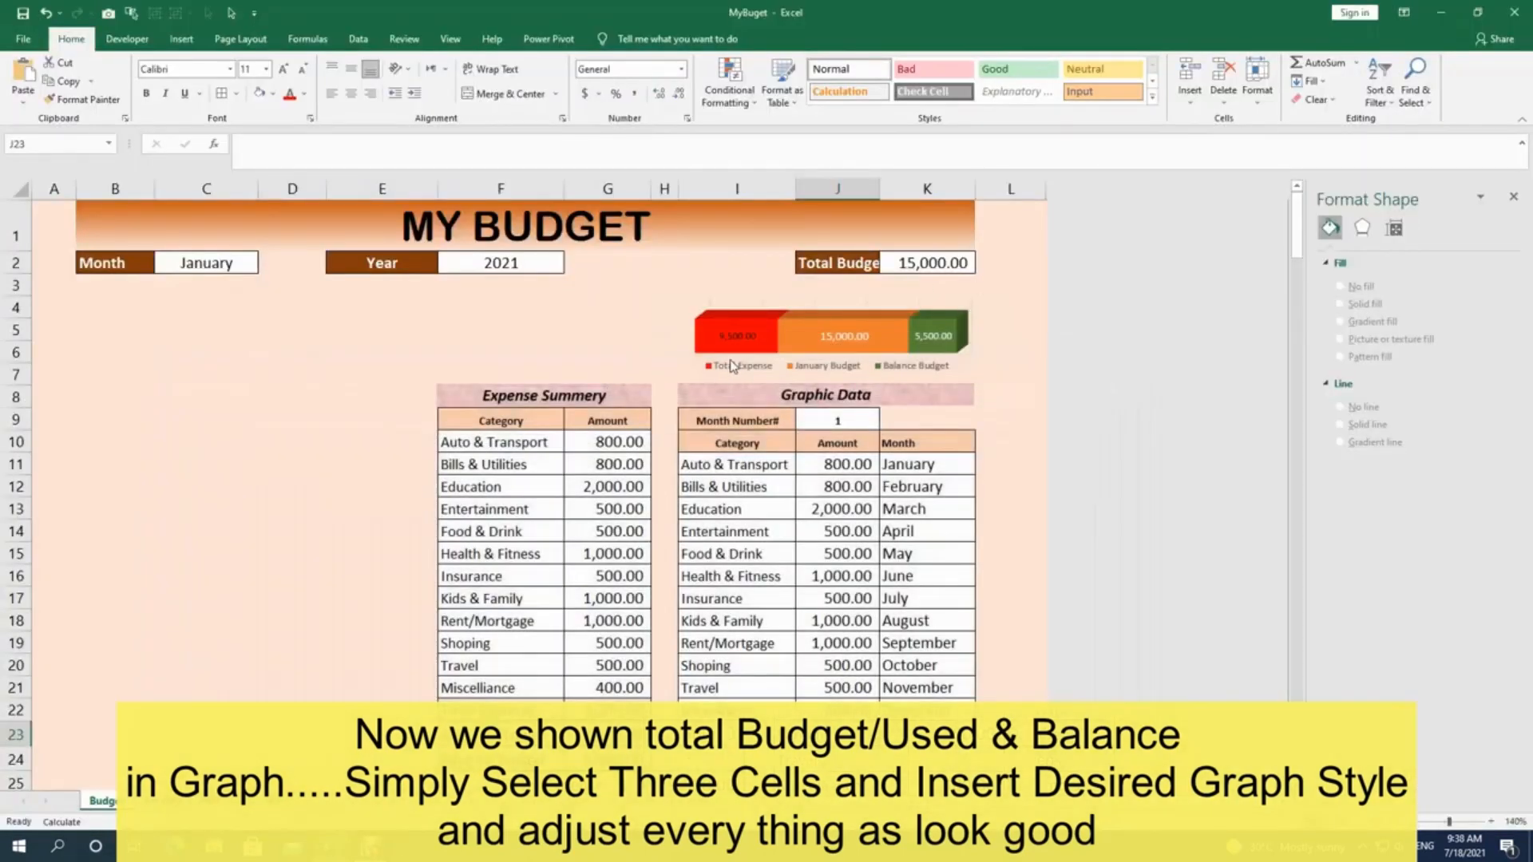
click(735, 365)
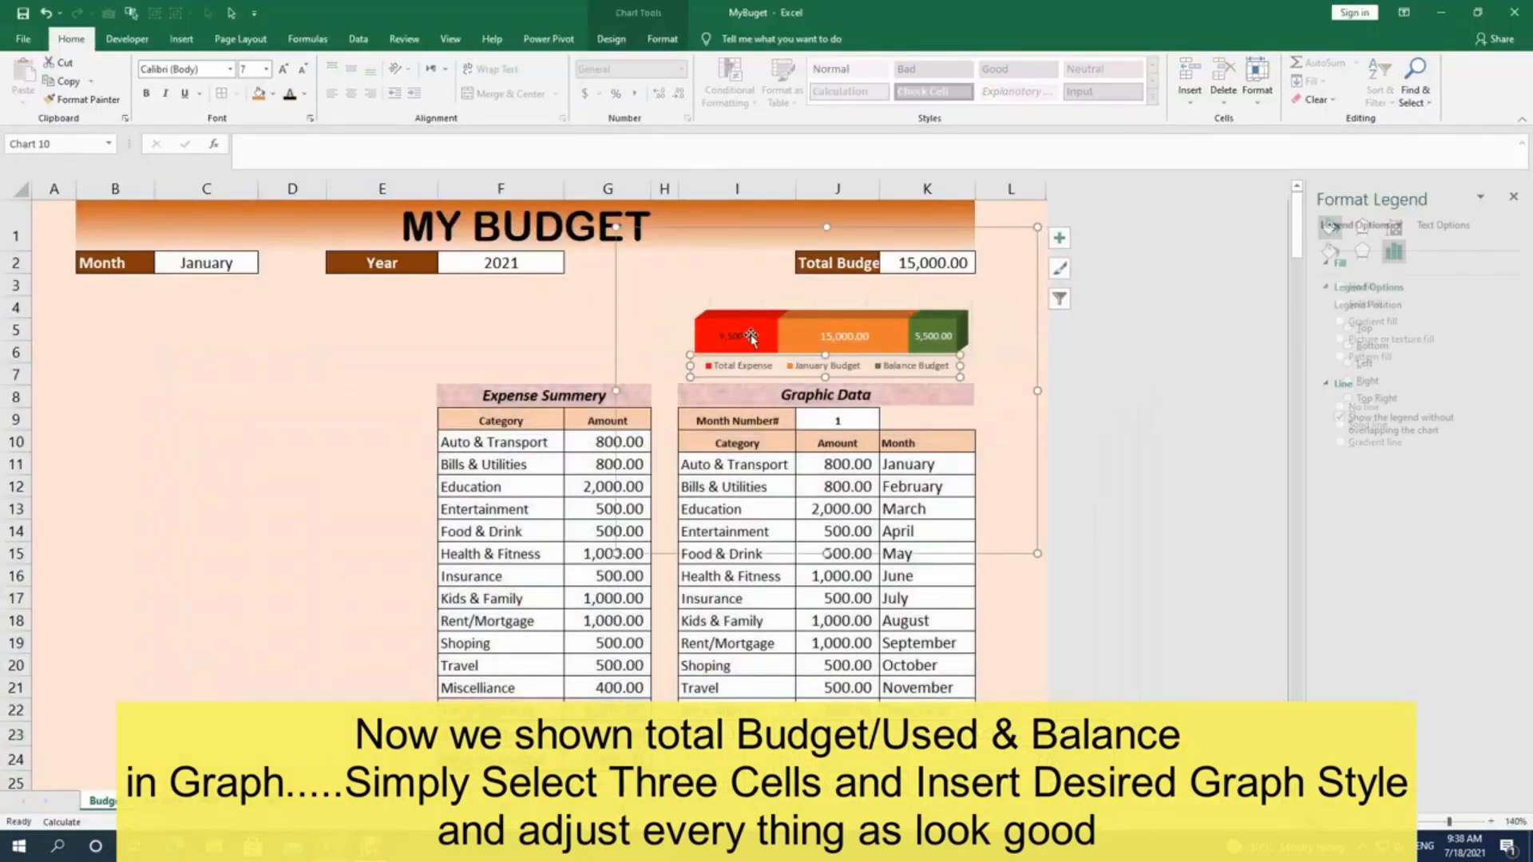
click(919, 328)
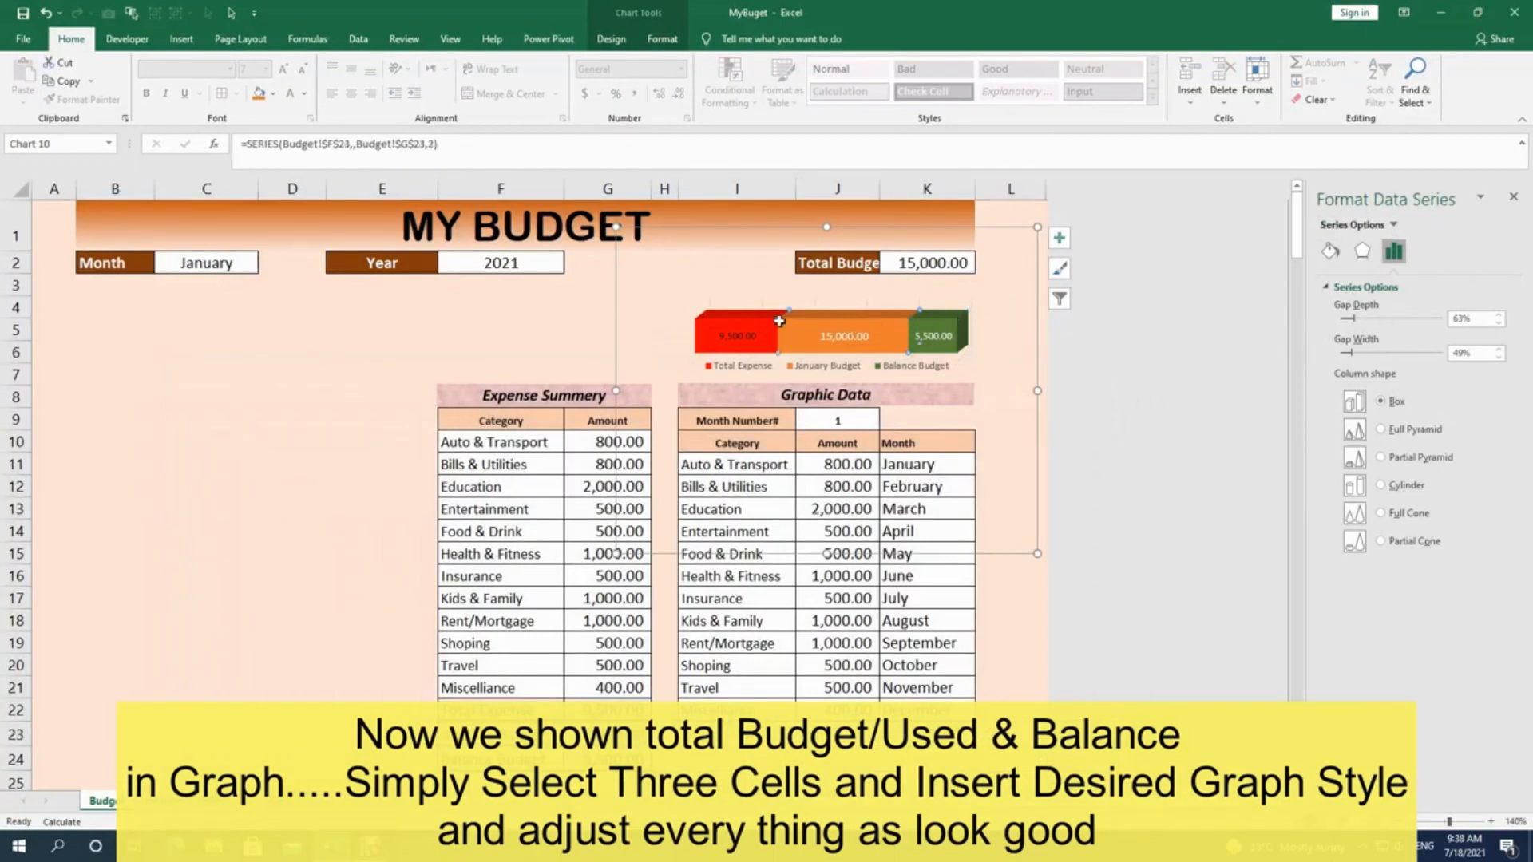
click(741, 369)
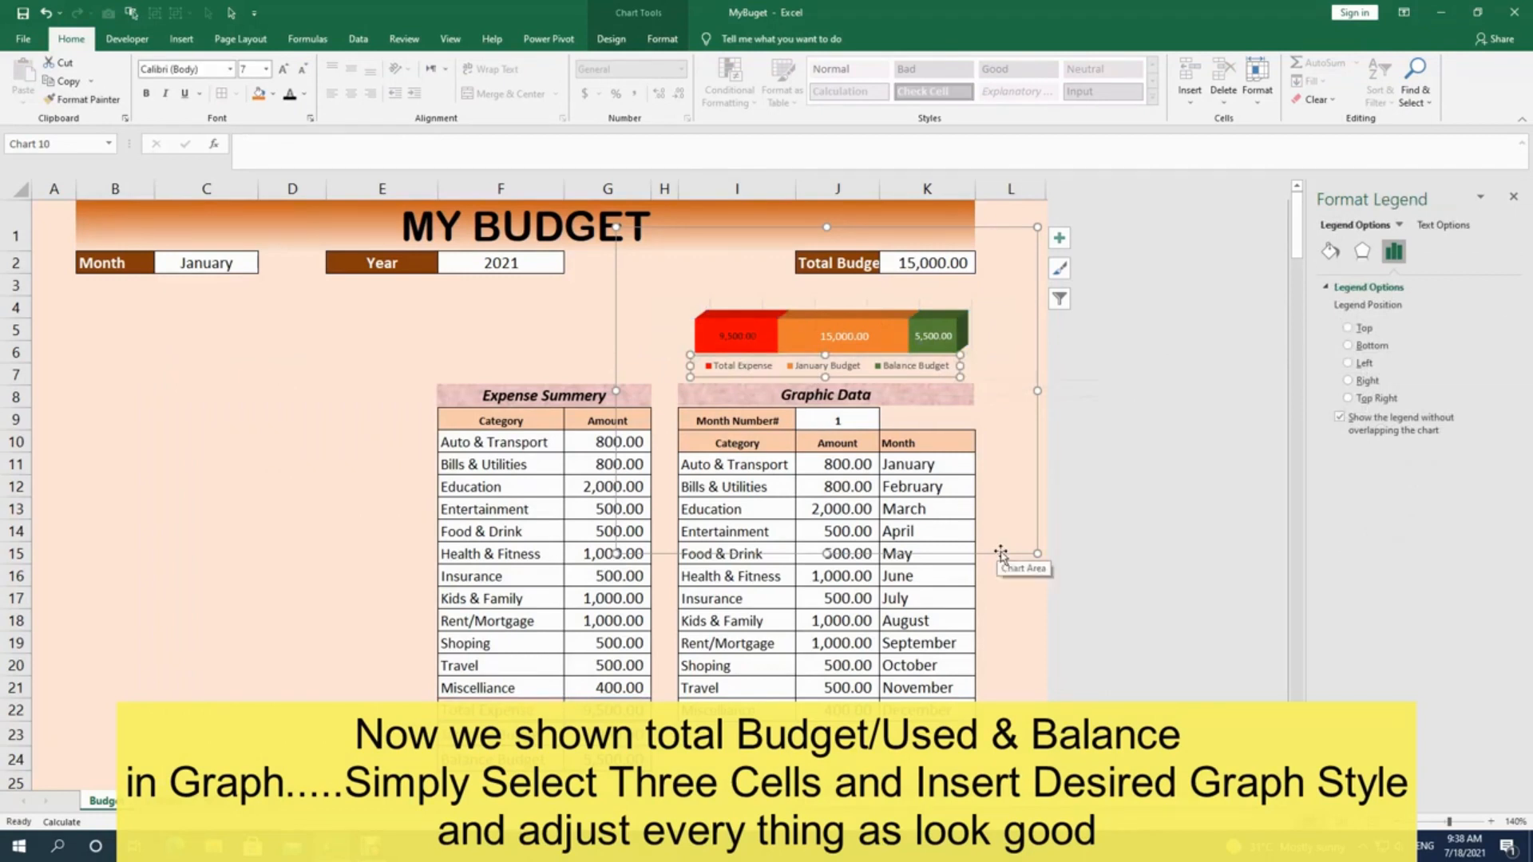
click(658, 40)
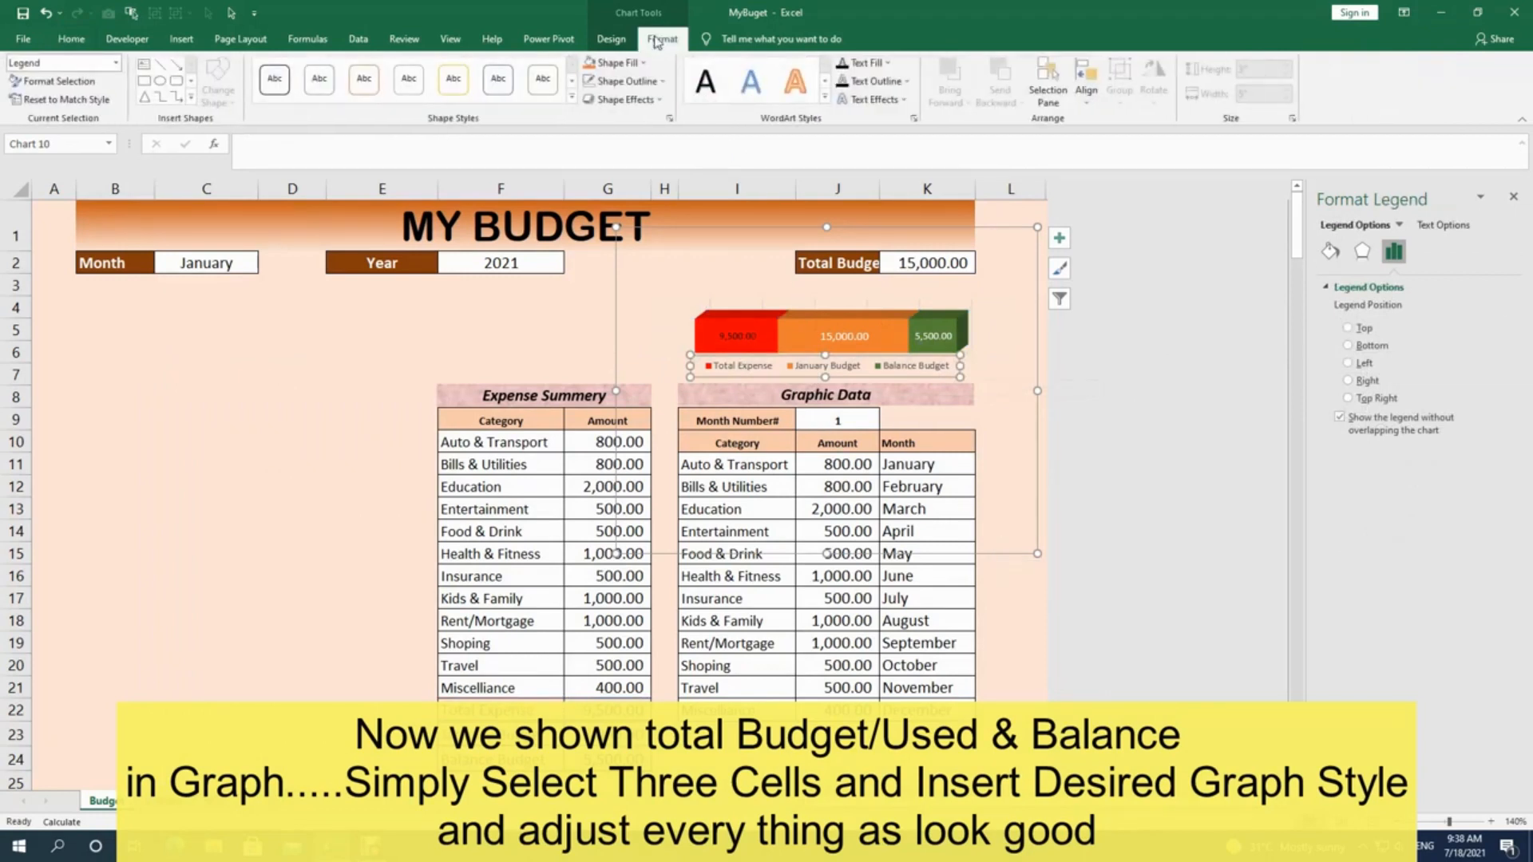
click(610, 38)
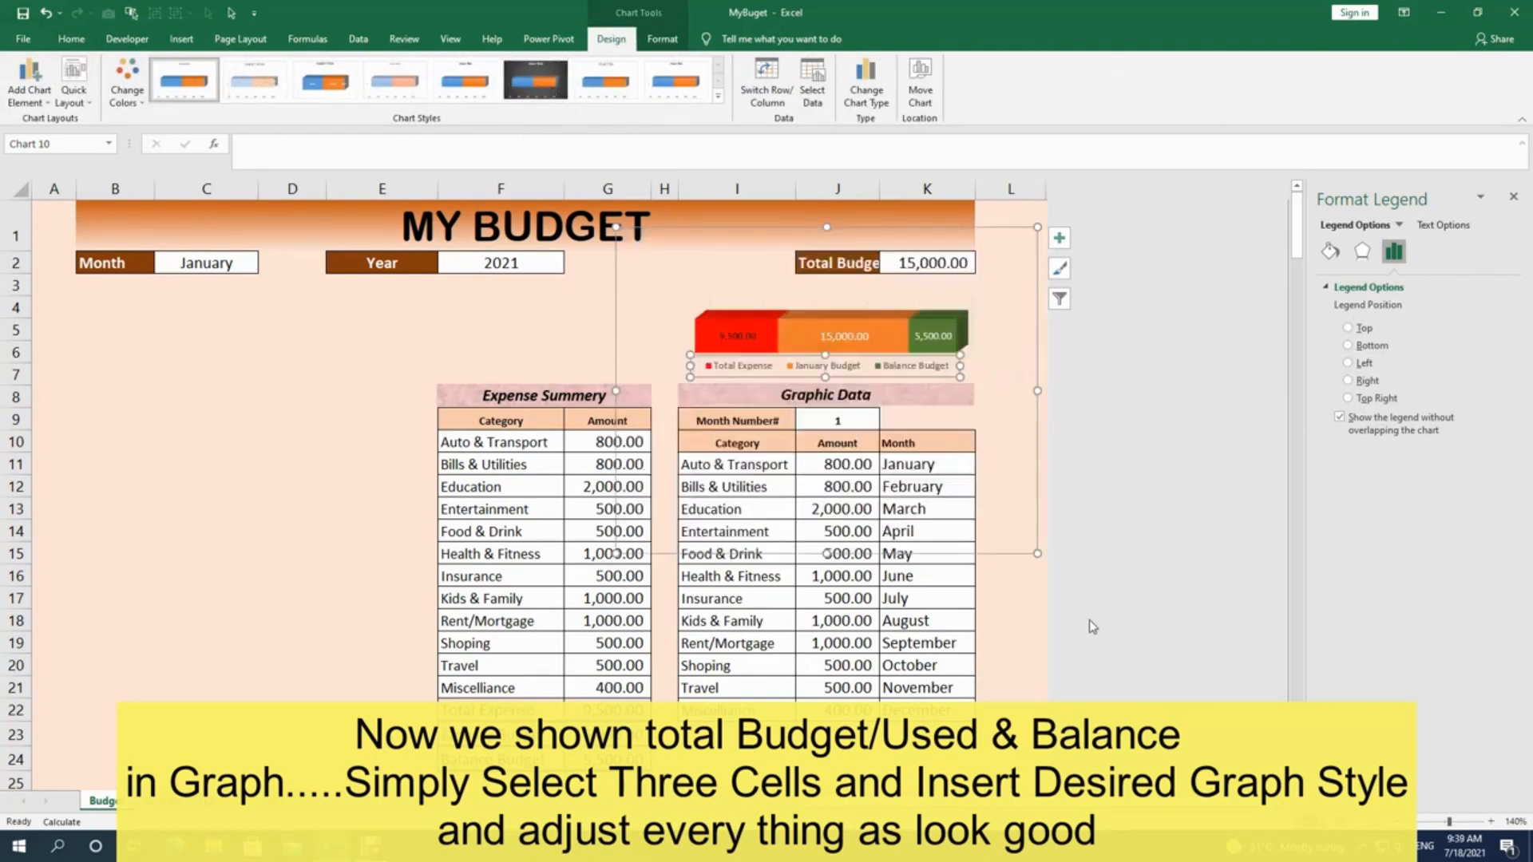
Step: Insert a text box about 1.22 by 0.27 inches beside the stacked bar and link it to the budget label with =$F$23
click(181, 39)
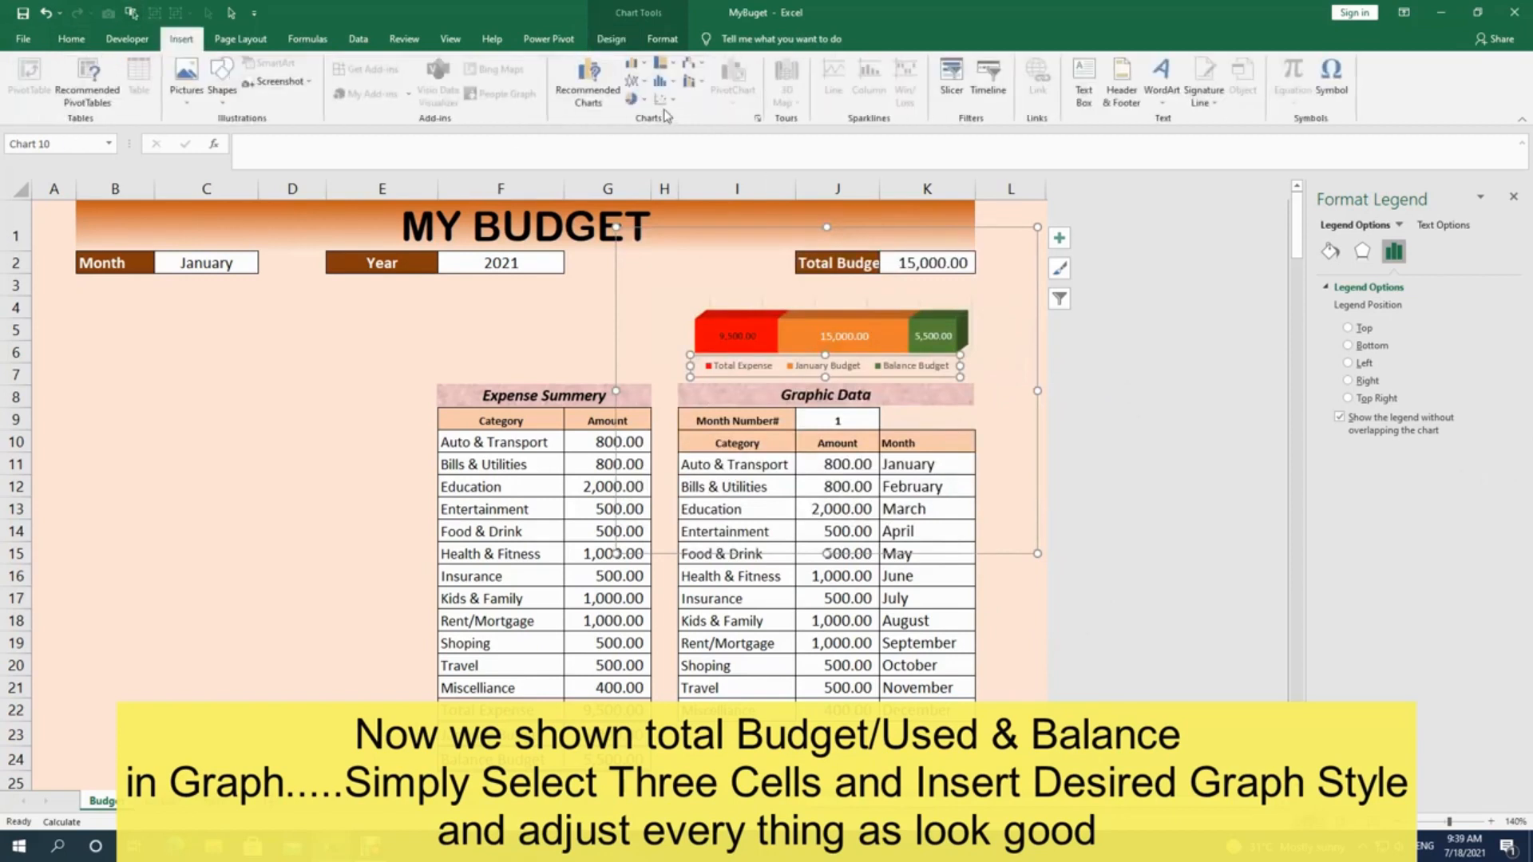
click(1084, 106)
drag(595, 319, 554, 337)
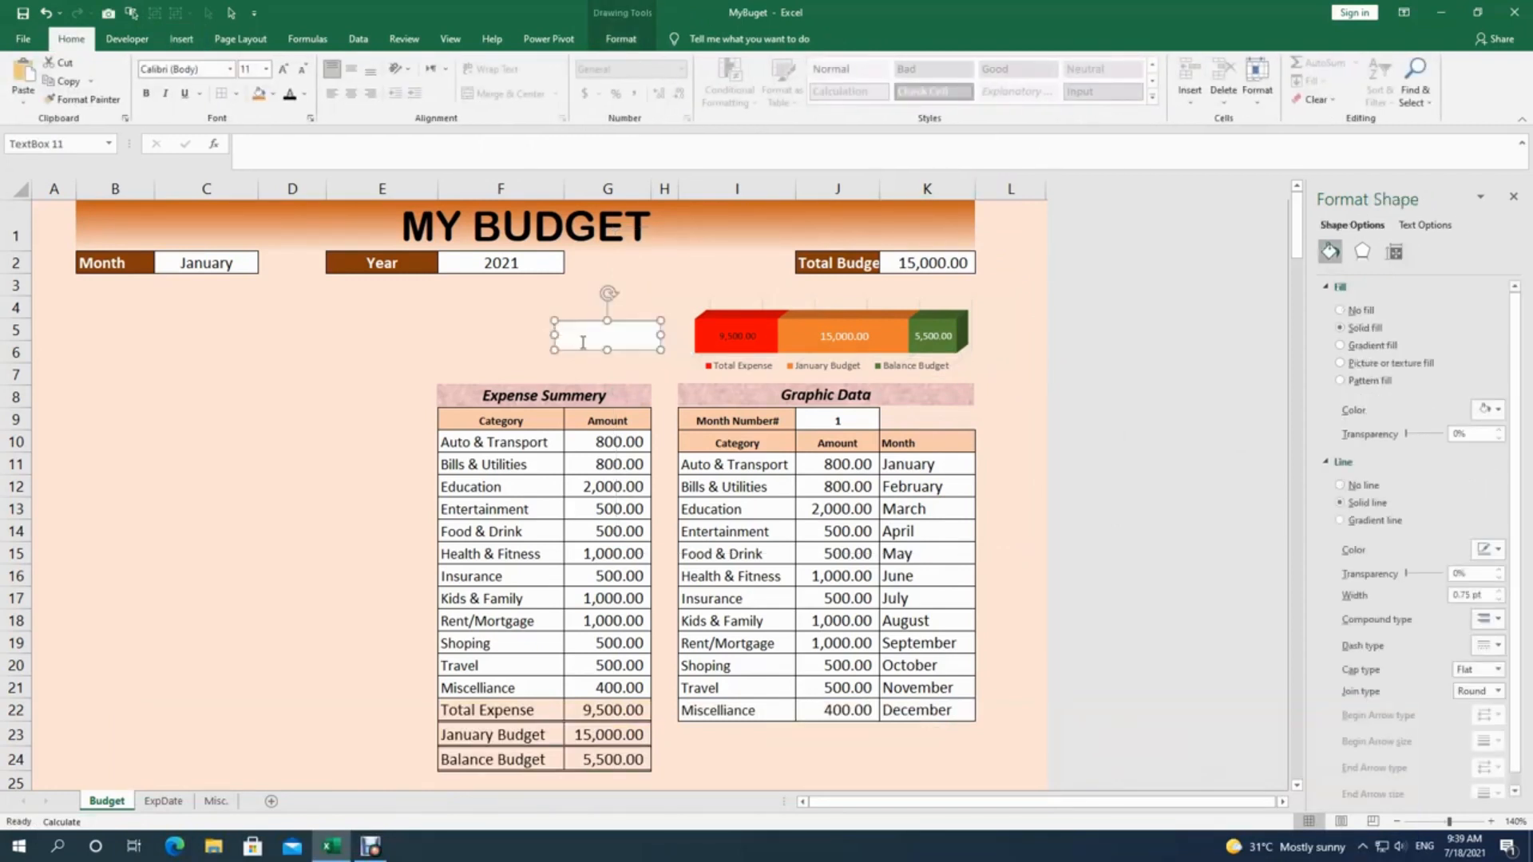
click(255, 146)
drag(554, 335, 632, 344)
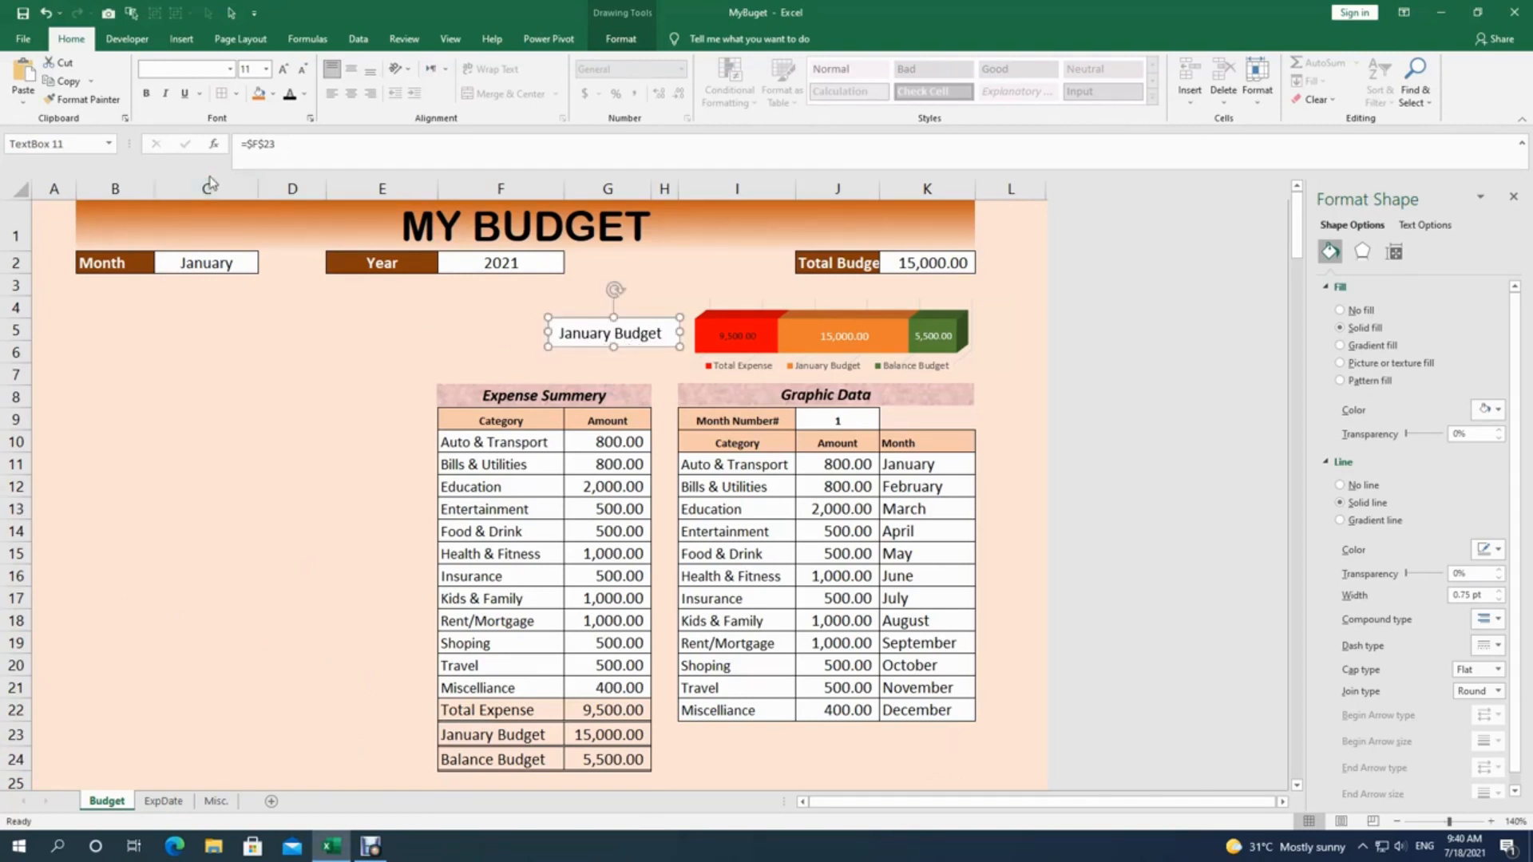
Step: Italicize the January Budget text box and set its shape fill to No Fill
click(166, 94)
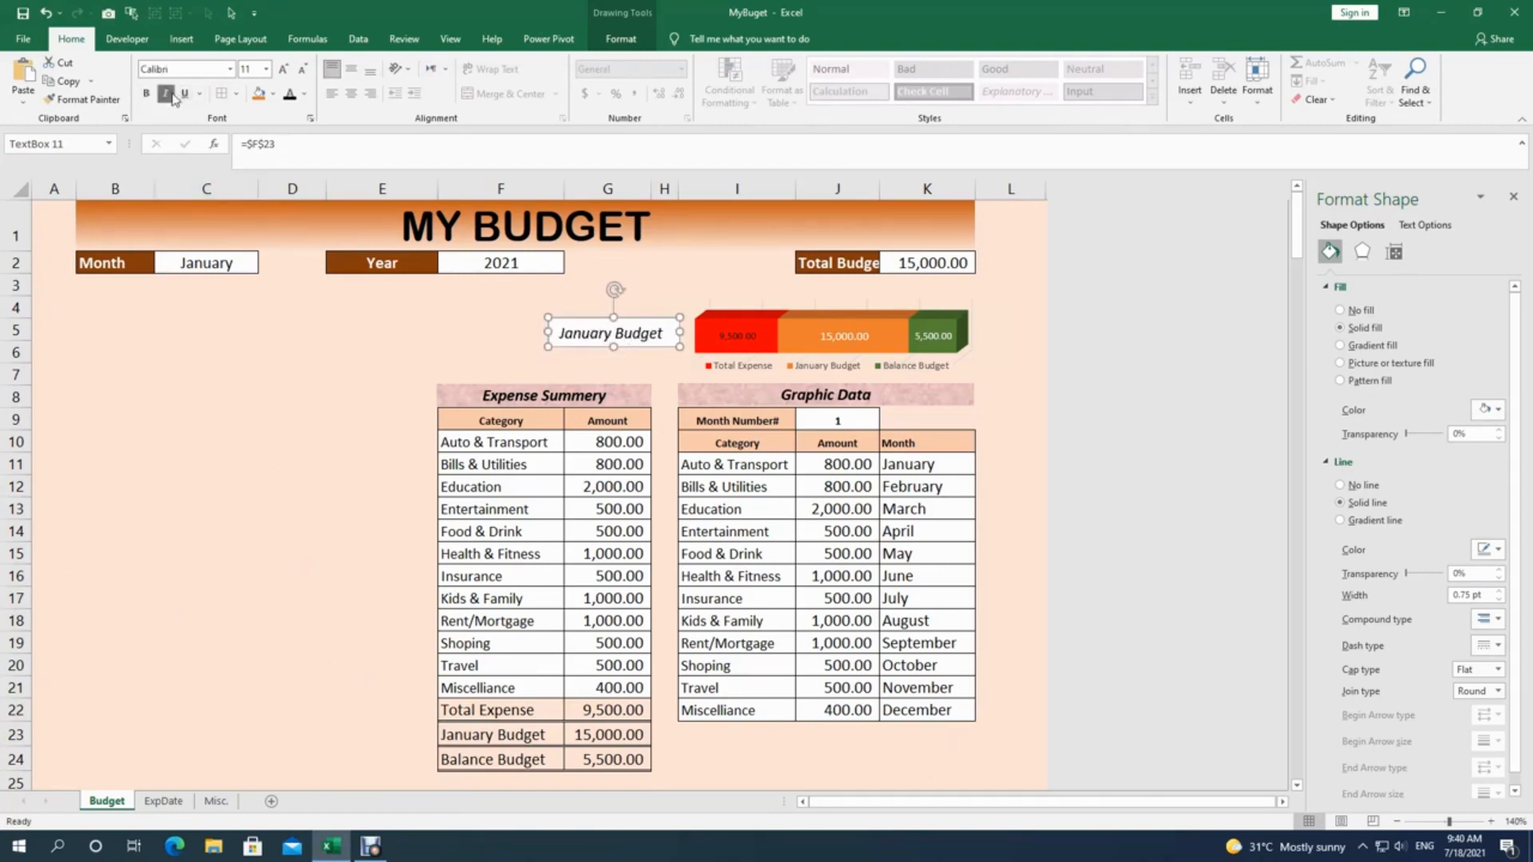
click(441, 334)
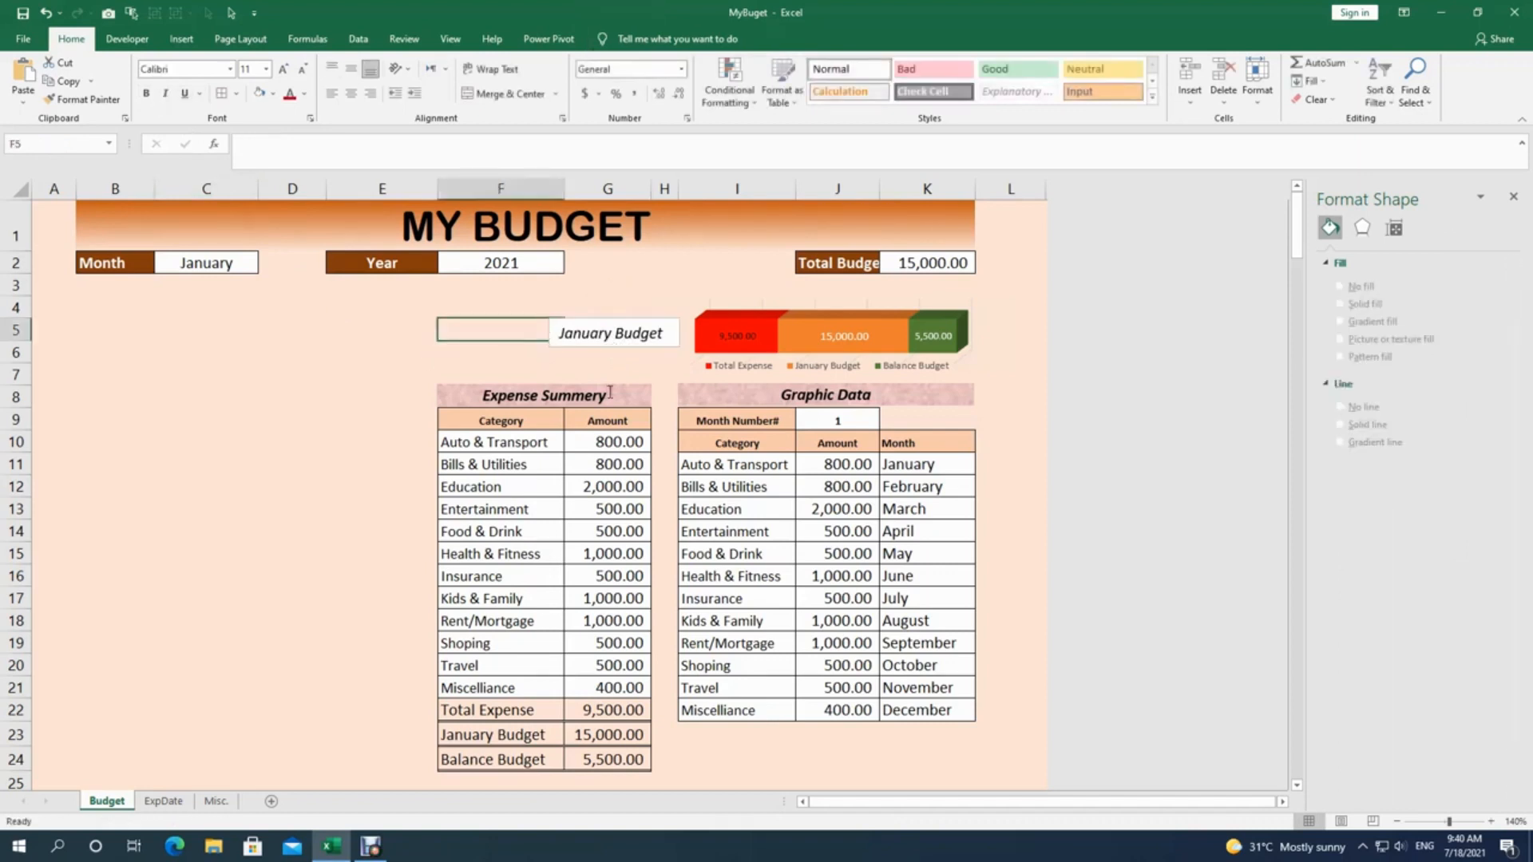
click(635, 353)
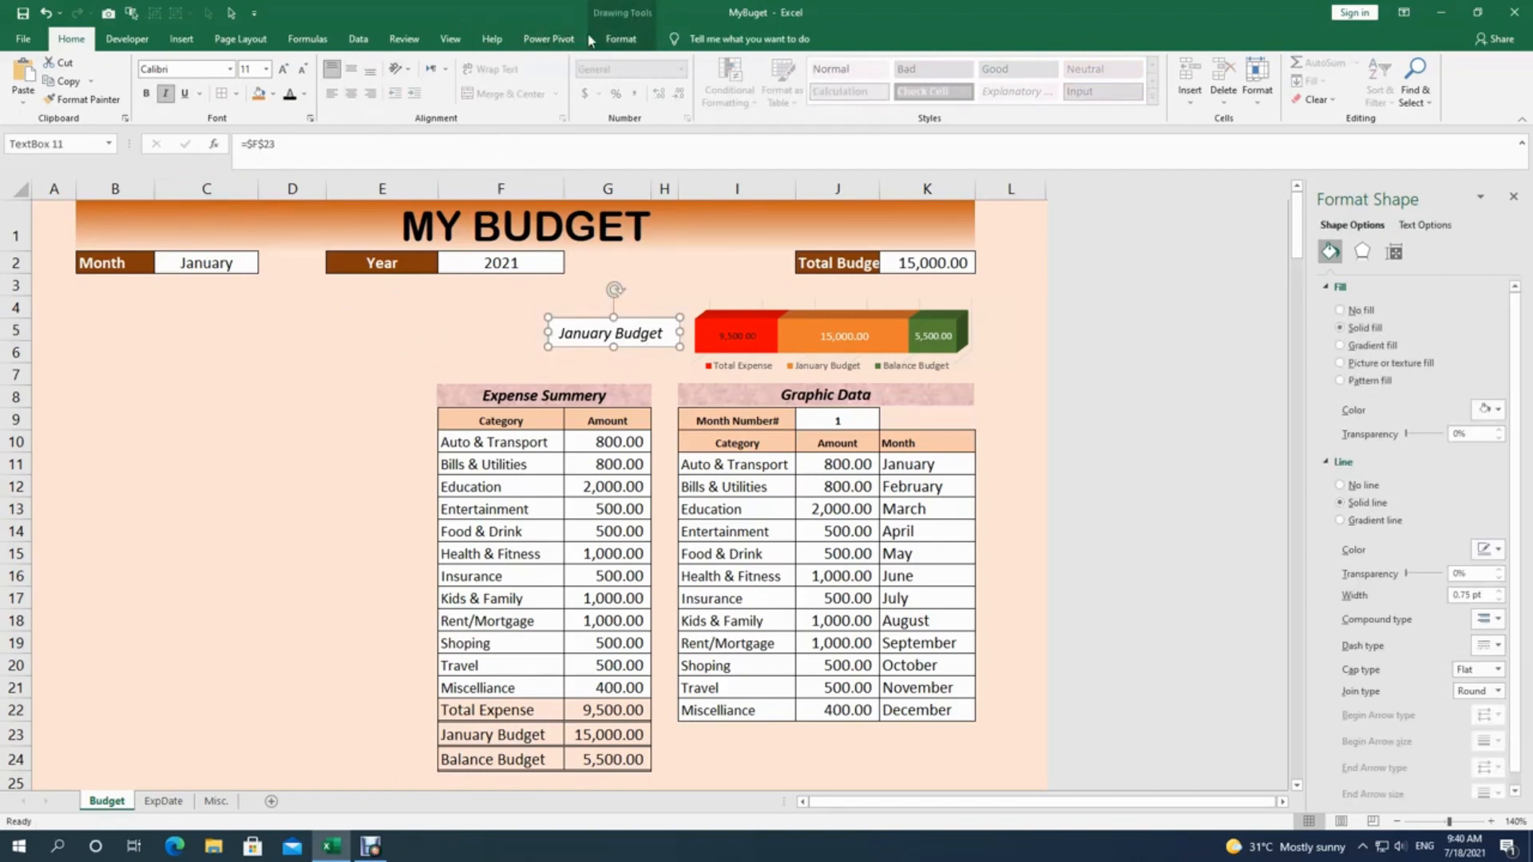
click(619, 38)
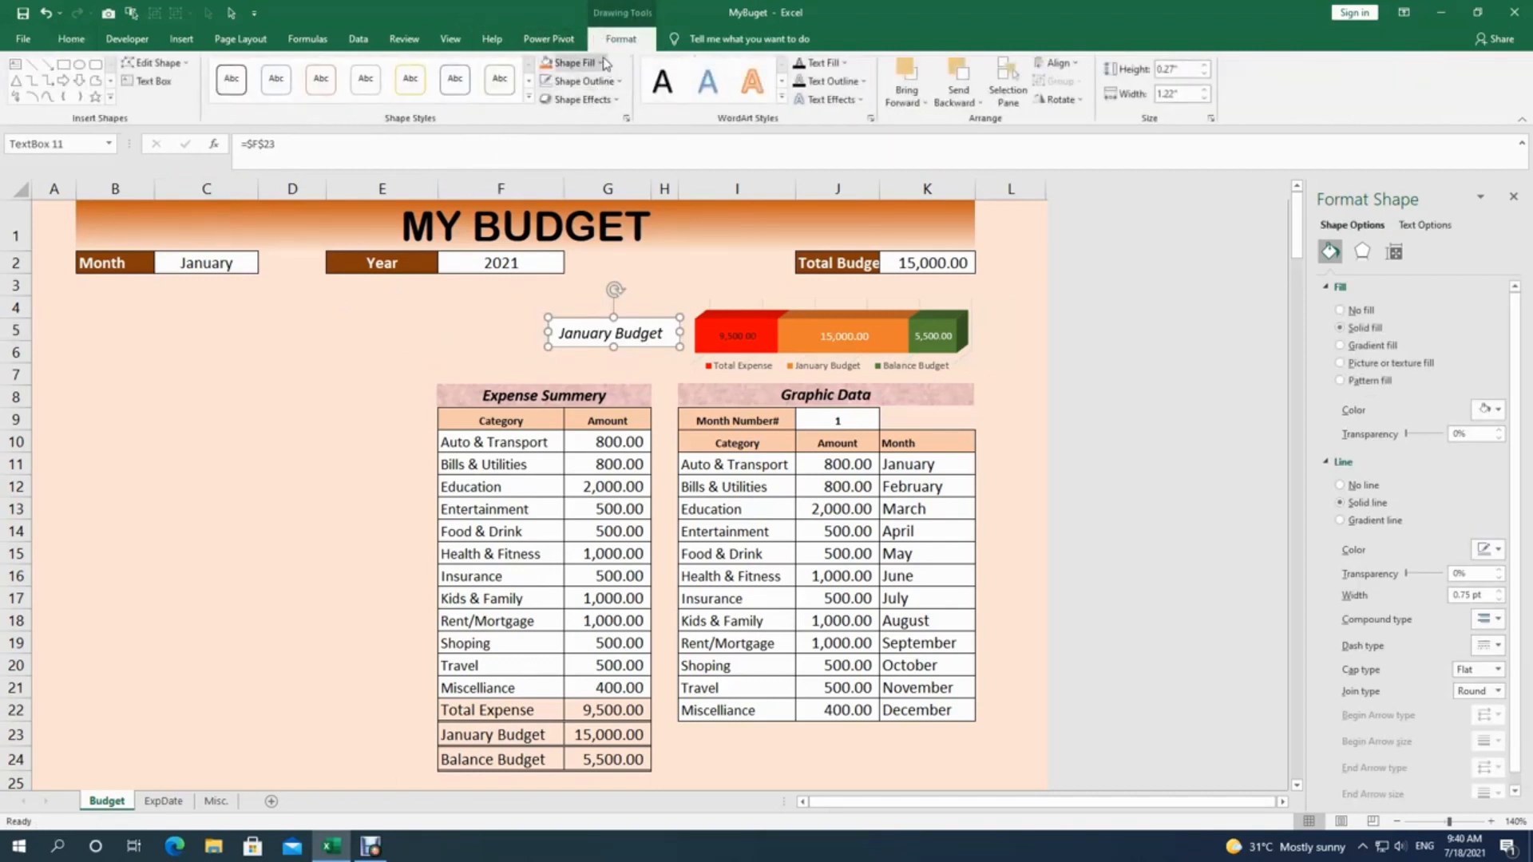
click(603, 63)
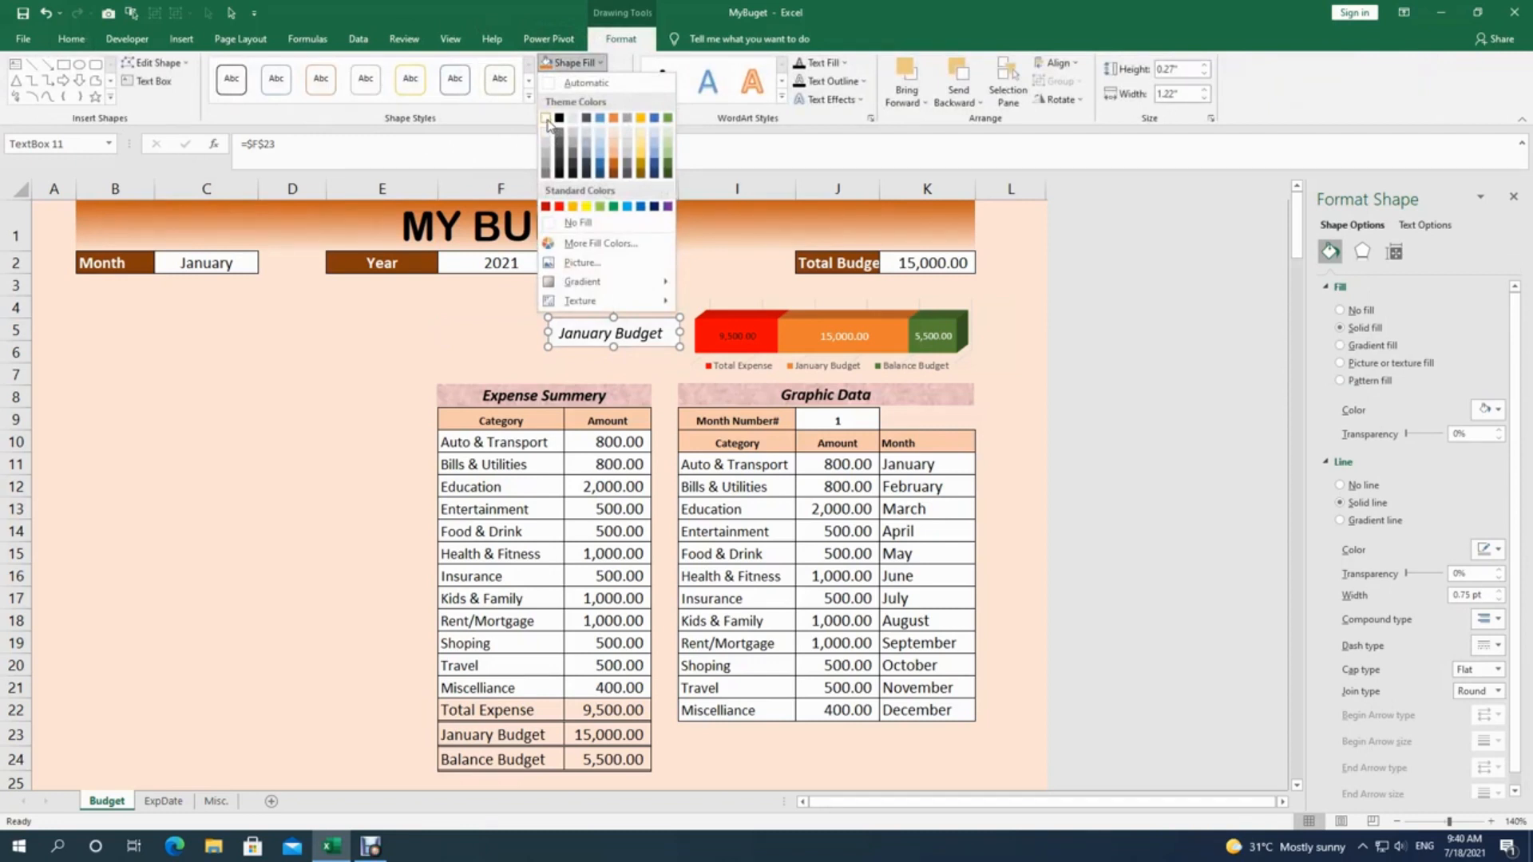
click(577, 223)
click(447, 331)
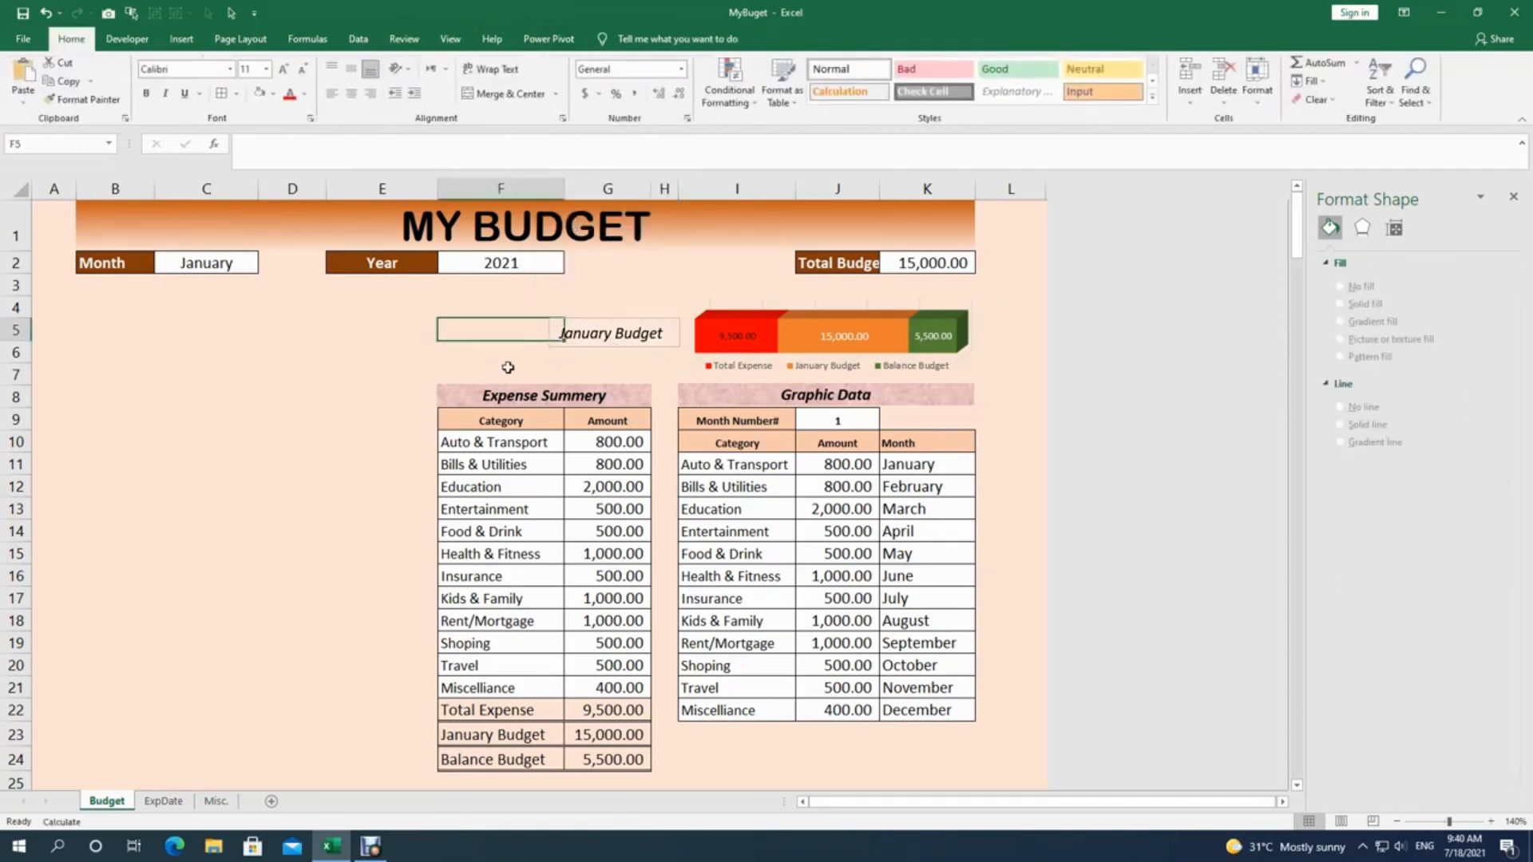
click(429, 321)
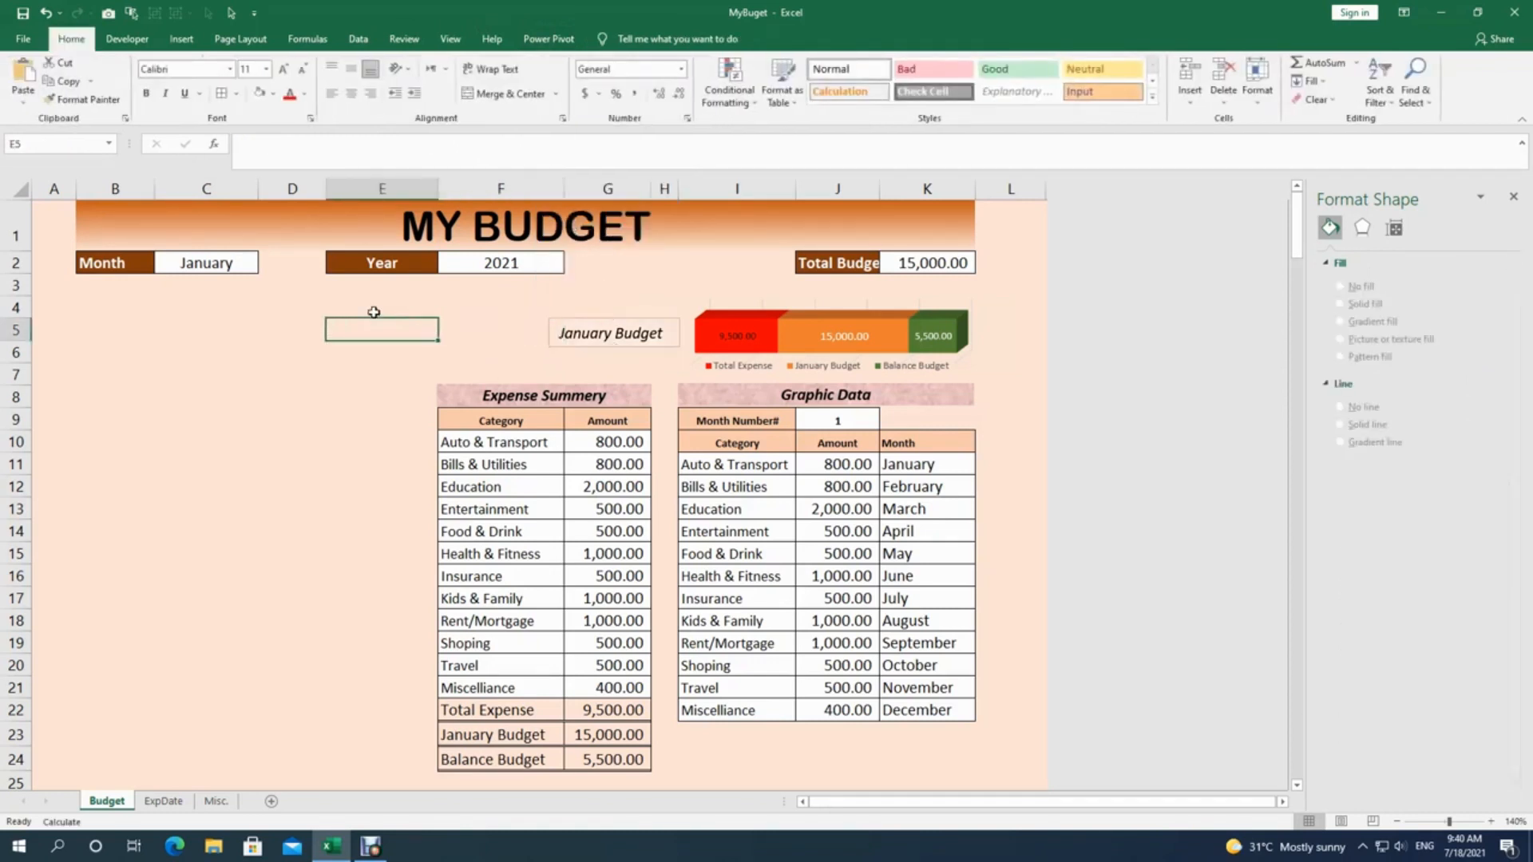
Step: Move the January Budget text box slightly closer to the stacked bar chart and deselect it
click(643, 344)
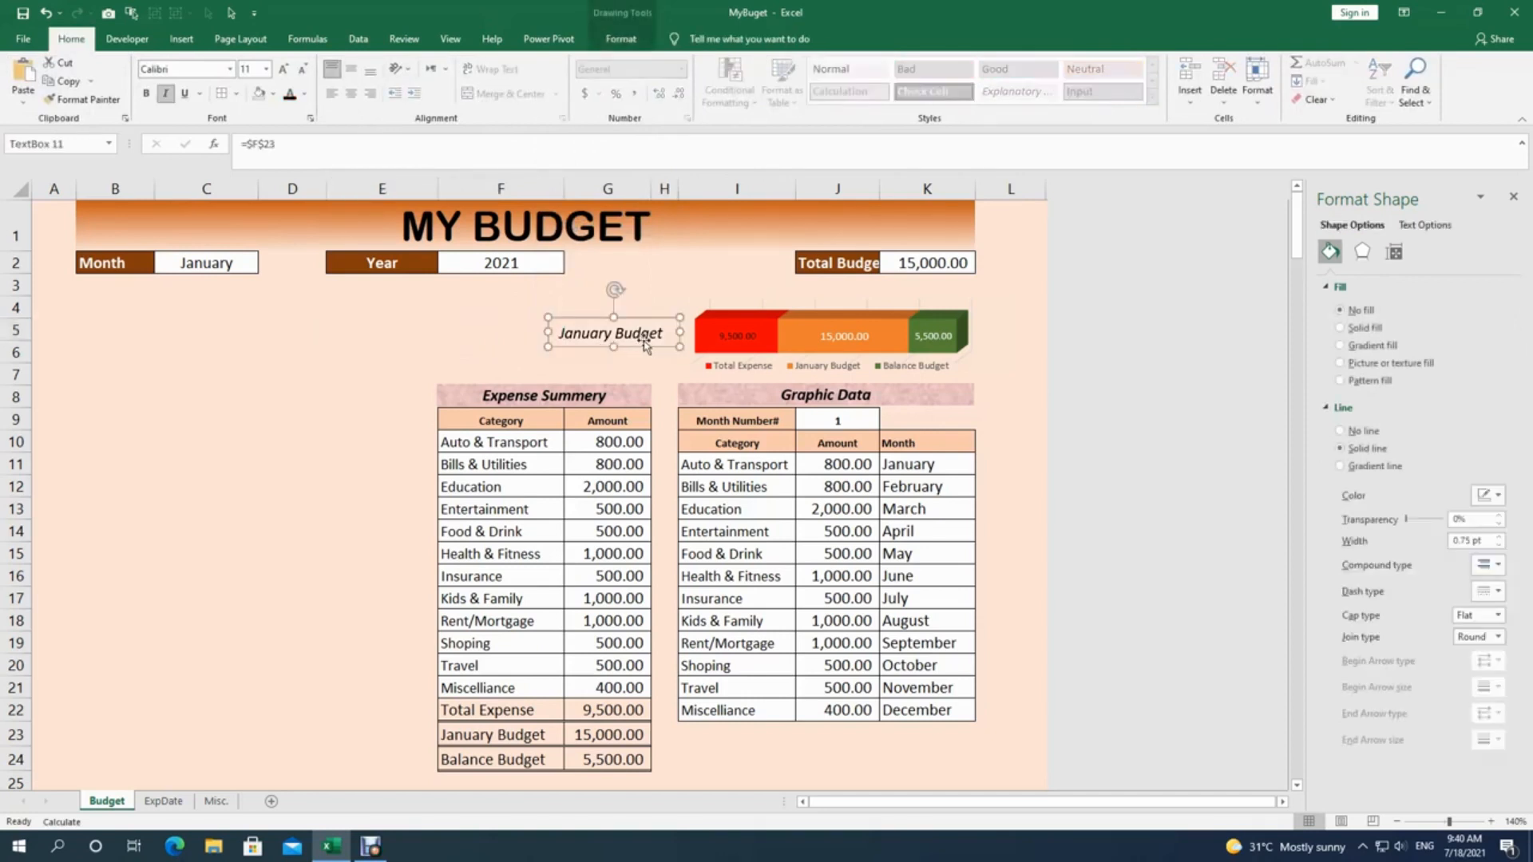
drag(638, 340, 645, 344)
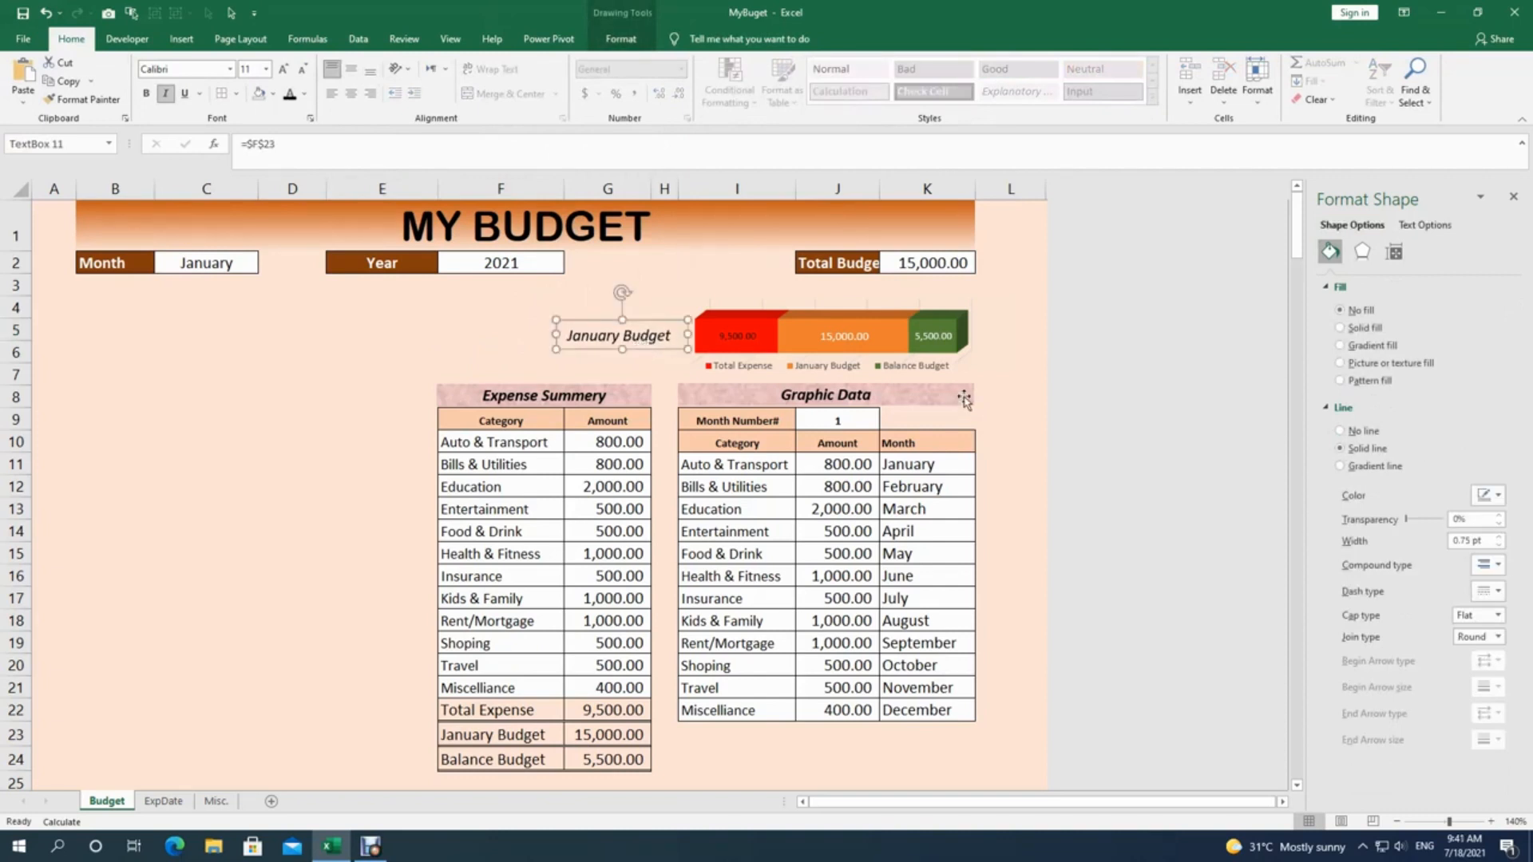
click(922, 403)
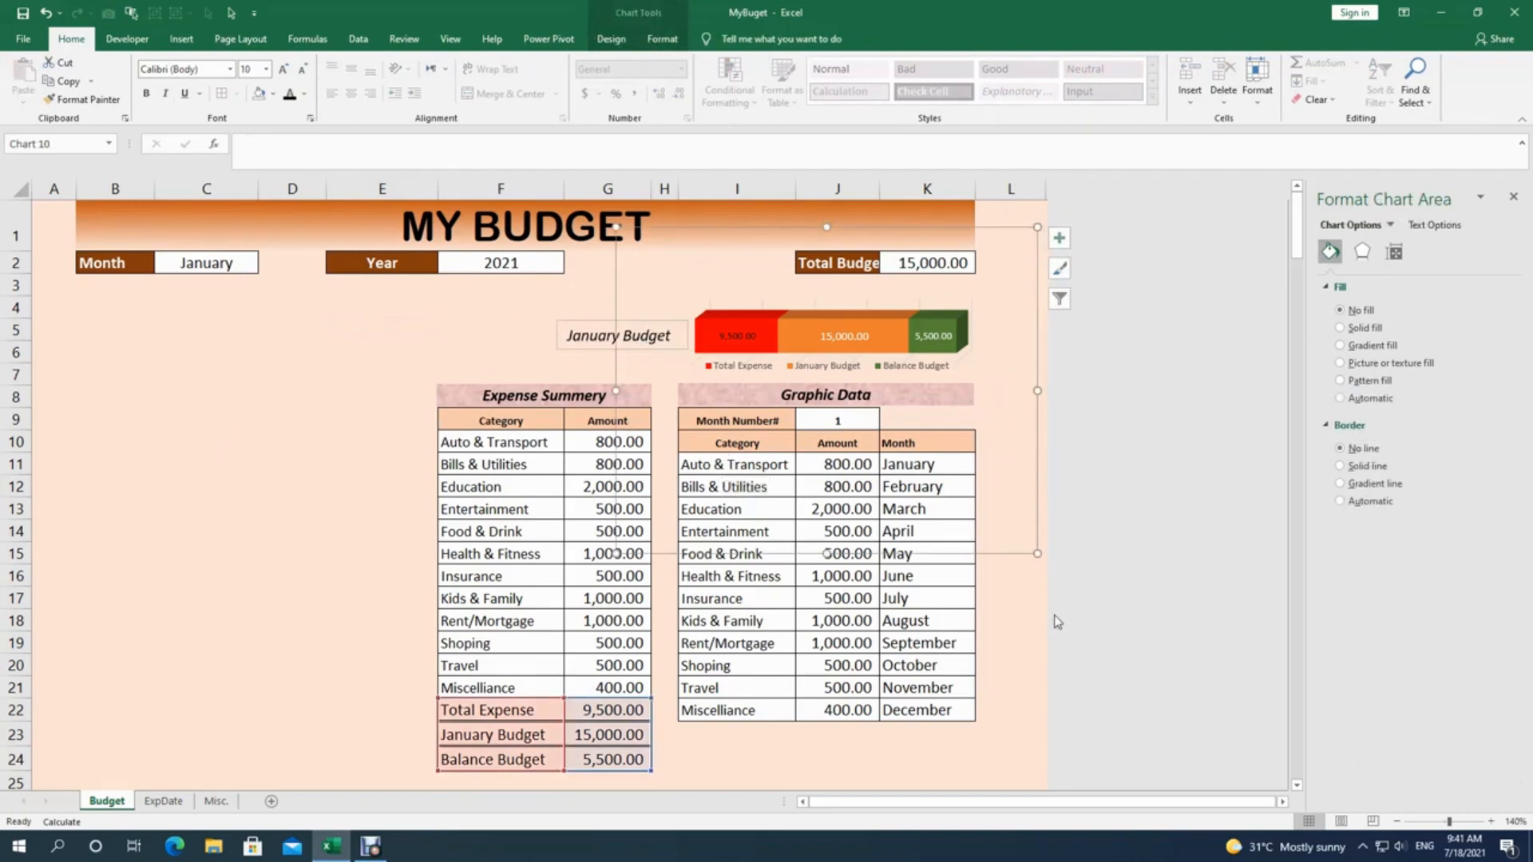
click(1002, 615)
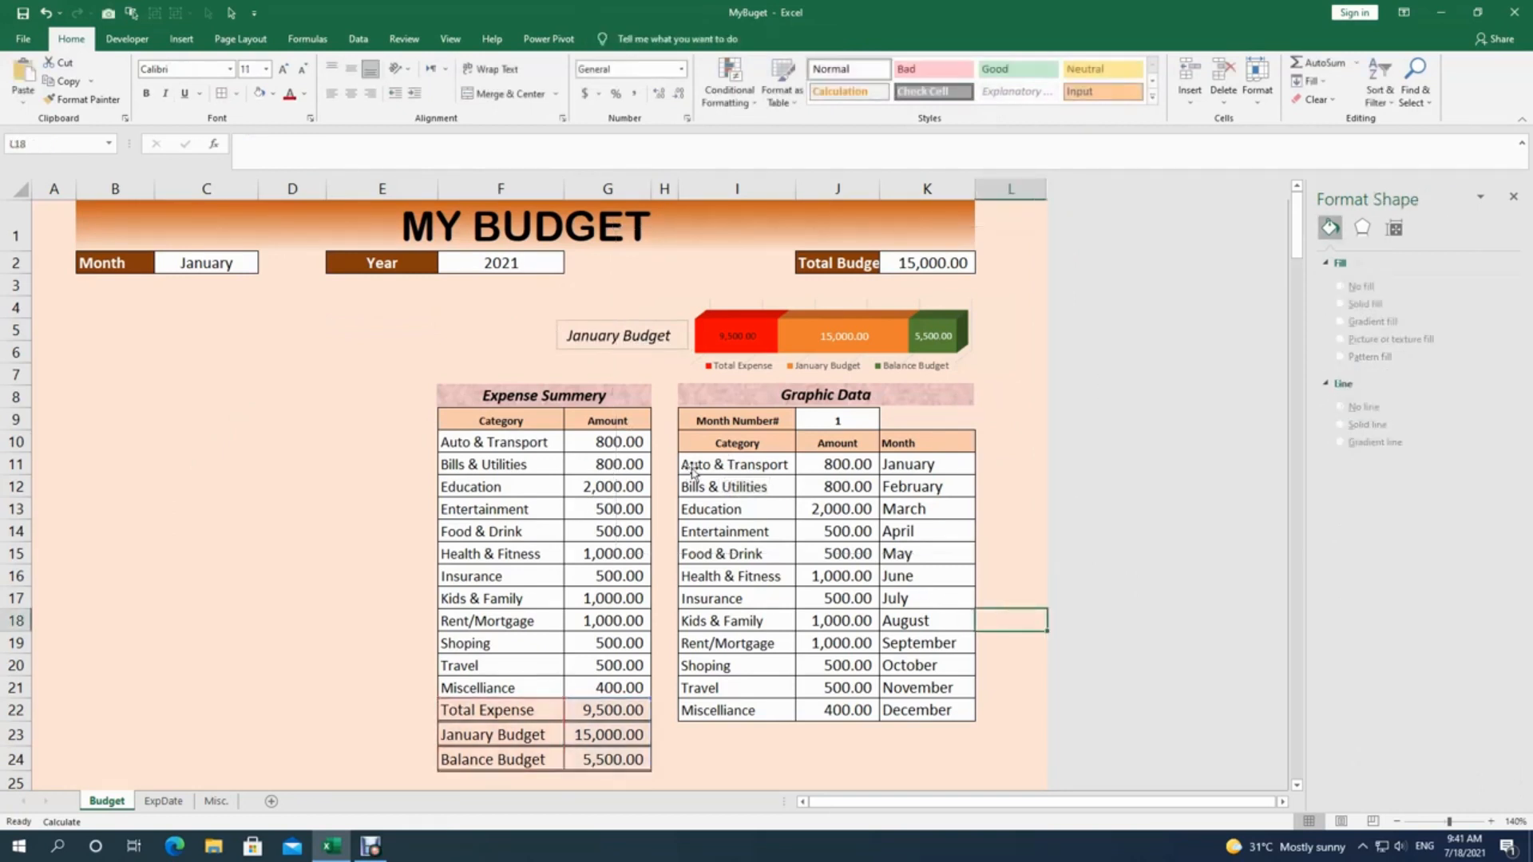
Step: Insert a 2-D pie chart from the Graphic Data table's categories and amounts in I11:J22
click(696, 468)
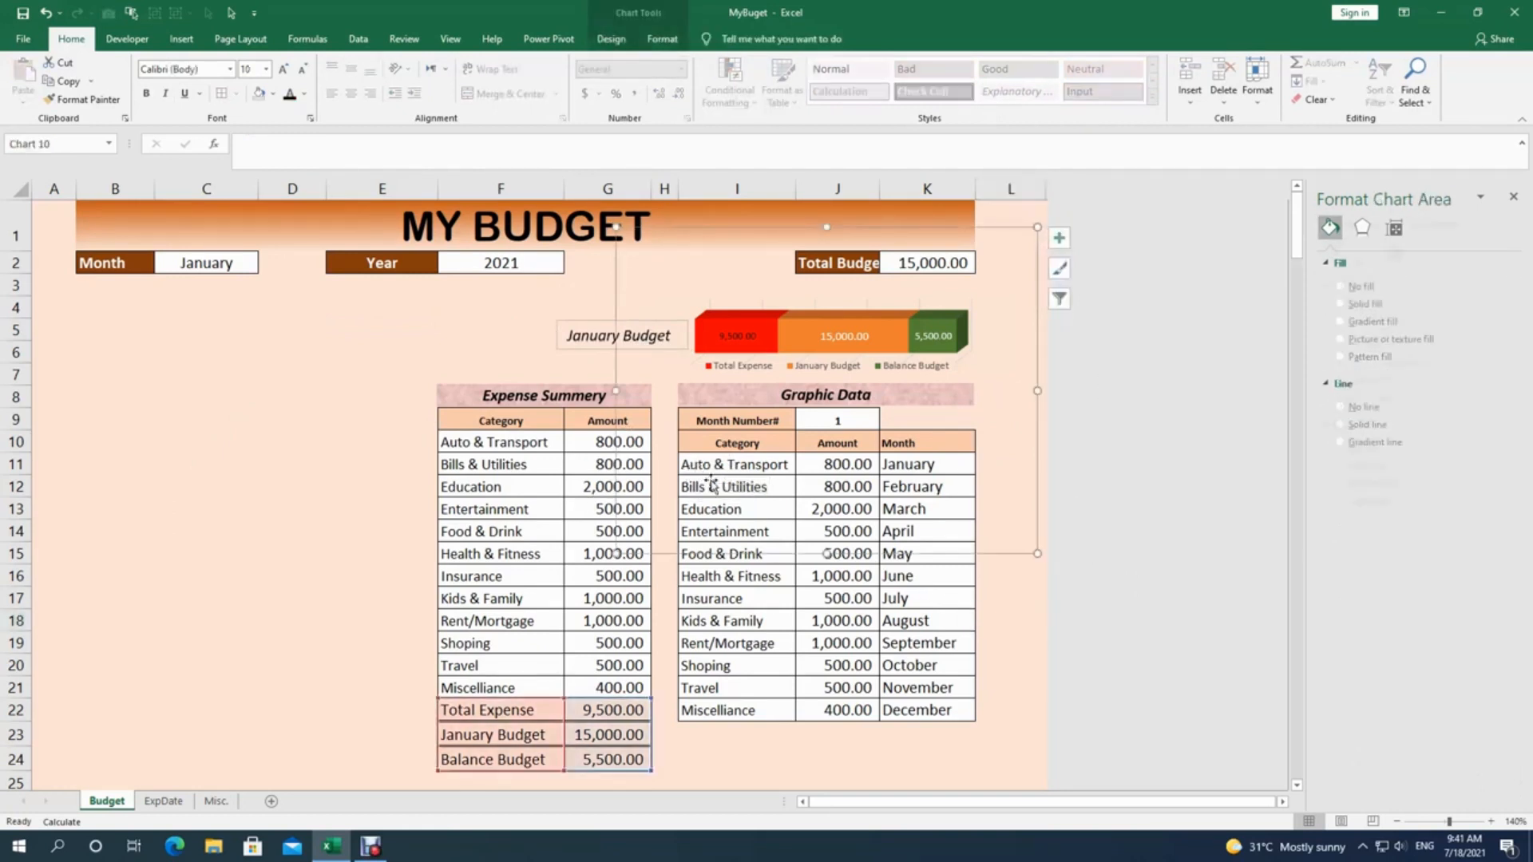
click(731, 667)
key(Up)
key(Up)
key(Up)
key(Up)
key(Up)
key(Up)
key(Up)
key(Up)
key(Up)
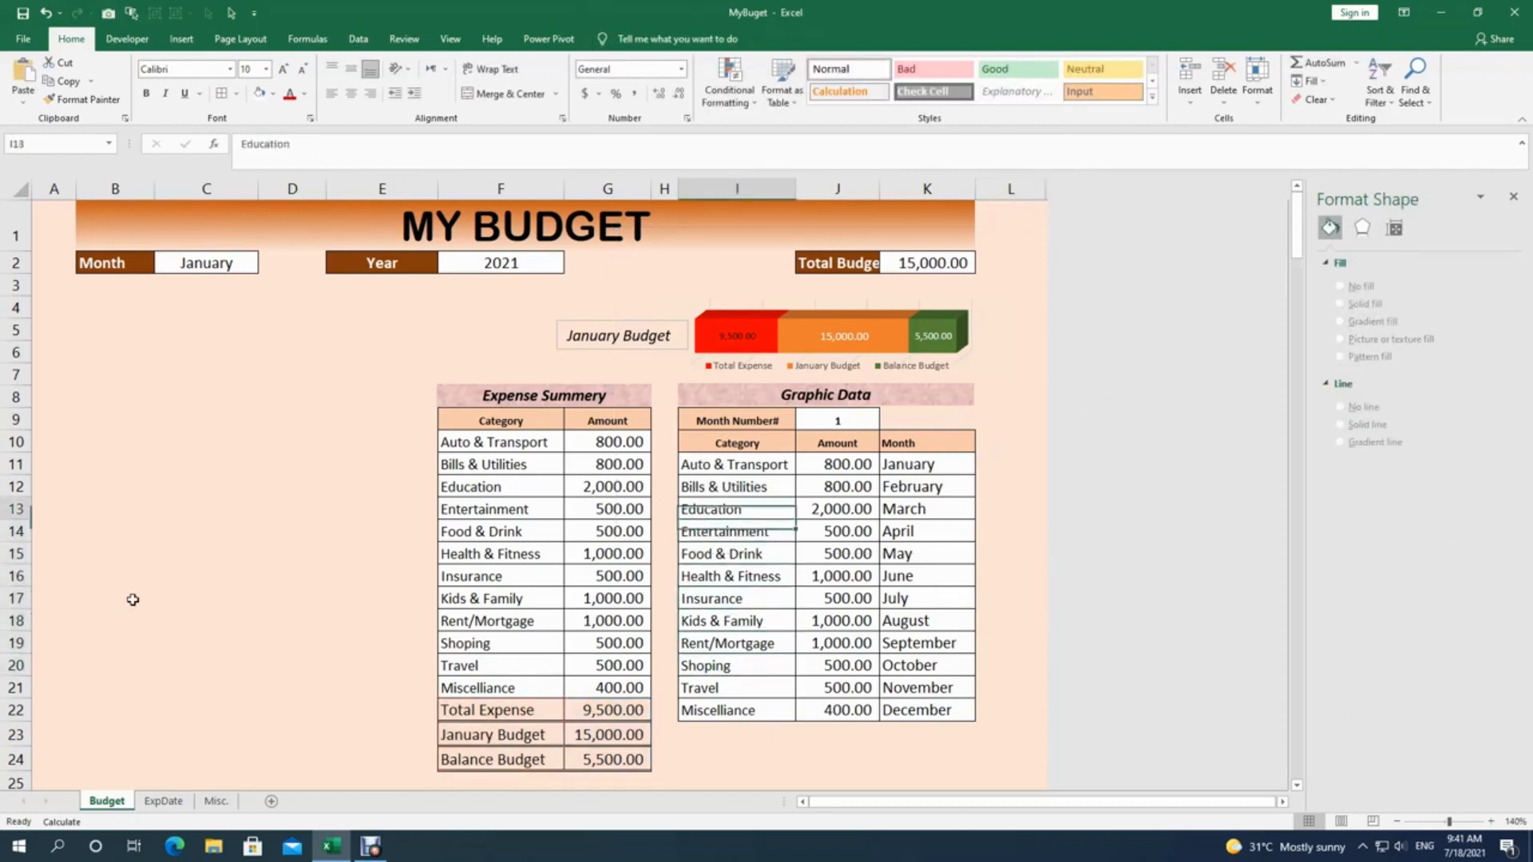
key(shift+Right)
key(shift+Down)
key(shift+Down)
key(shift+Down)
key(shift+Down)
key(shift+Down)
key(shift+Down)
key(shift+Down)
key(shift+Down)
key(shift+Down)
key(shift+Down)
key(shift+Down)
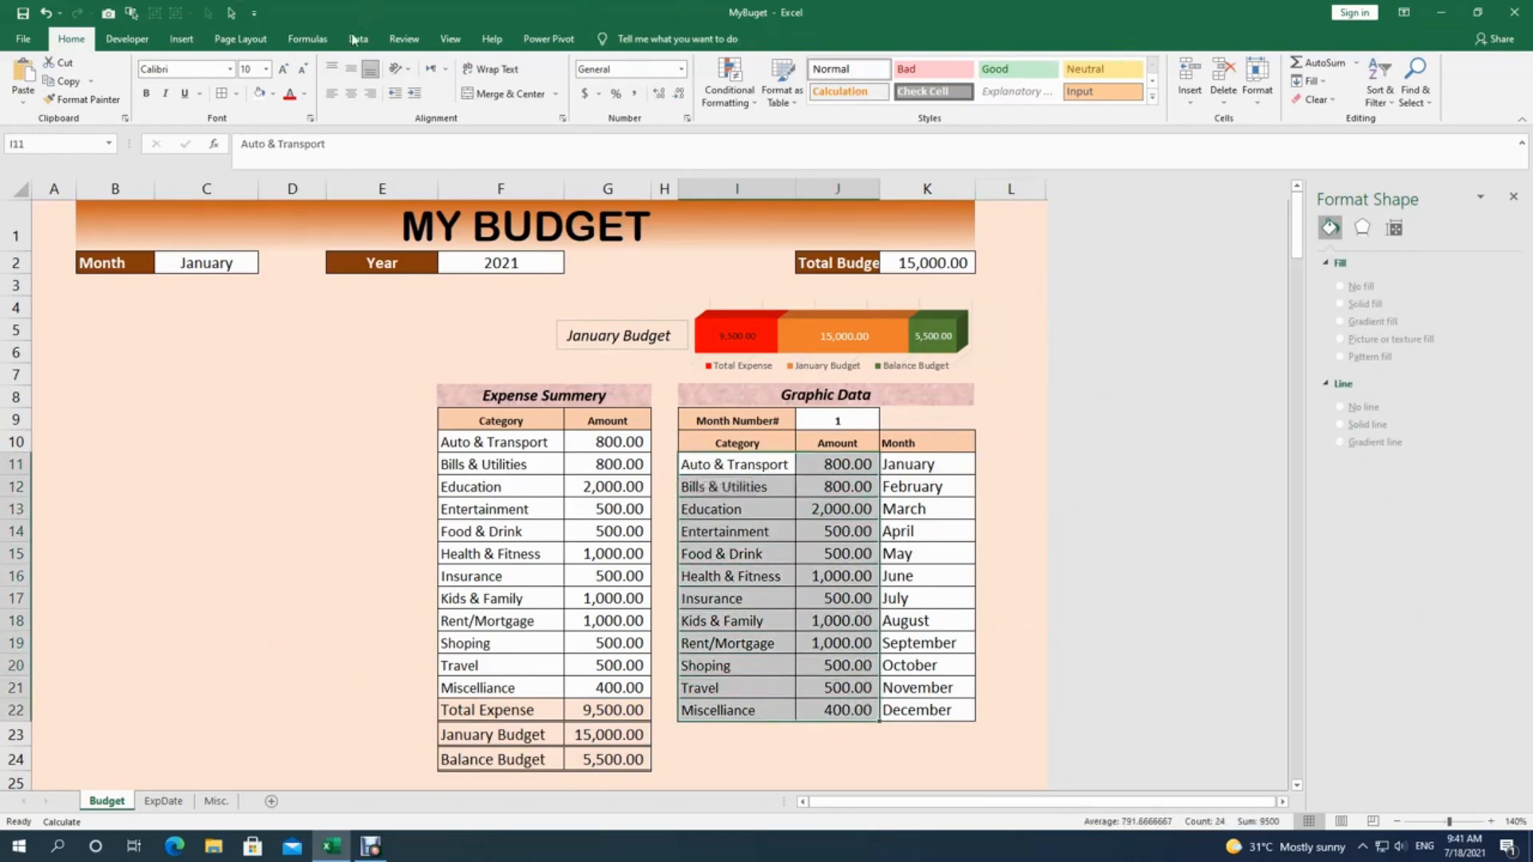
click(181, 38)
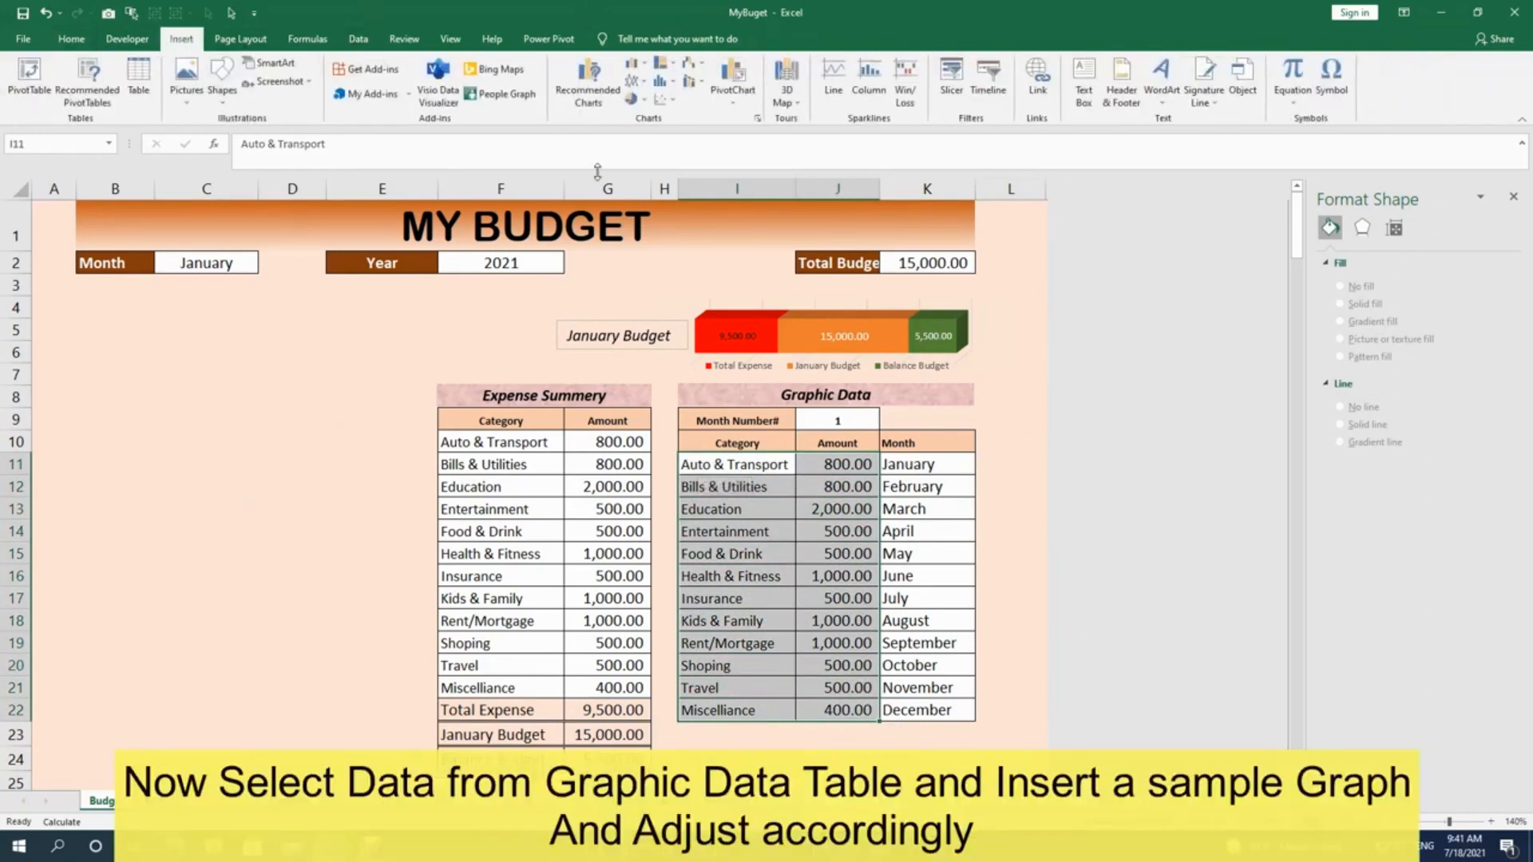
click(665, 99)
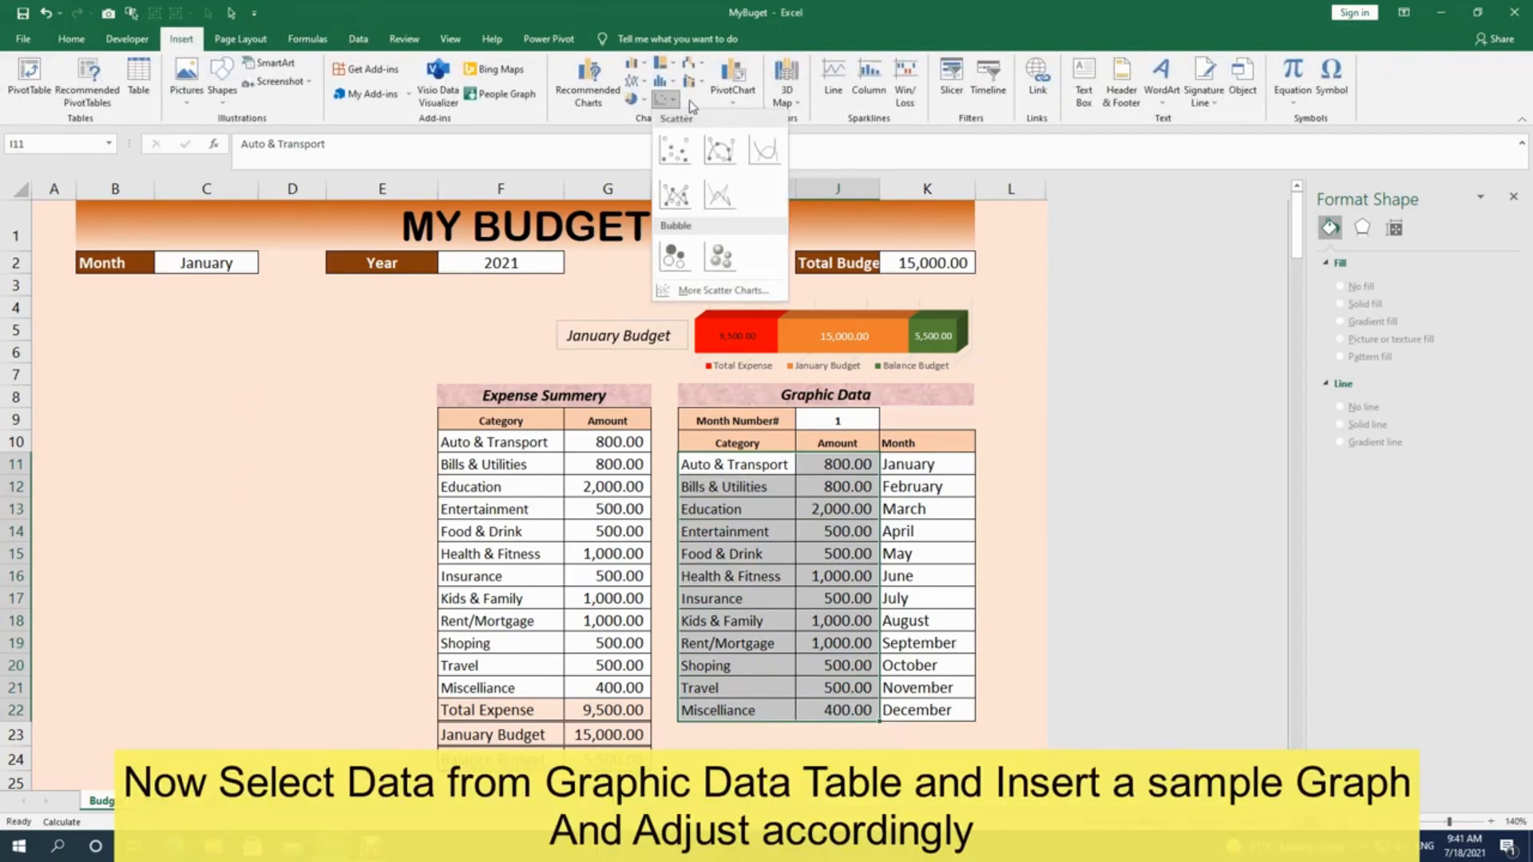
click(735, 102)
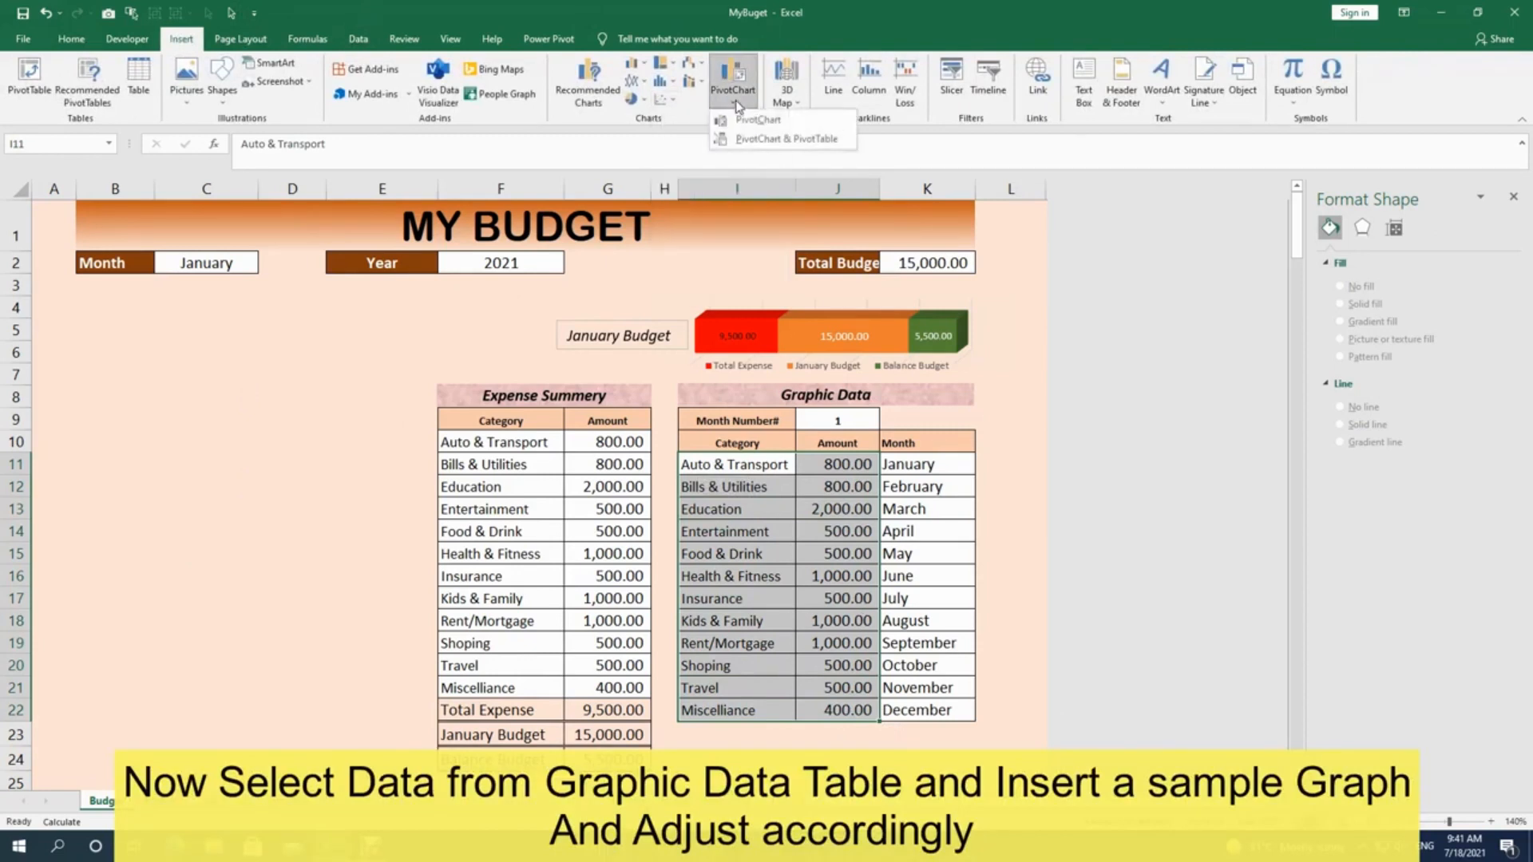
click(669, 102)
click(672, 104)
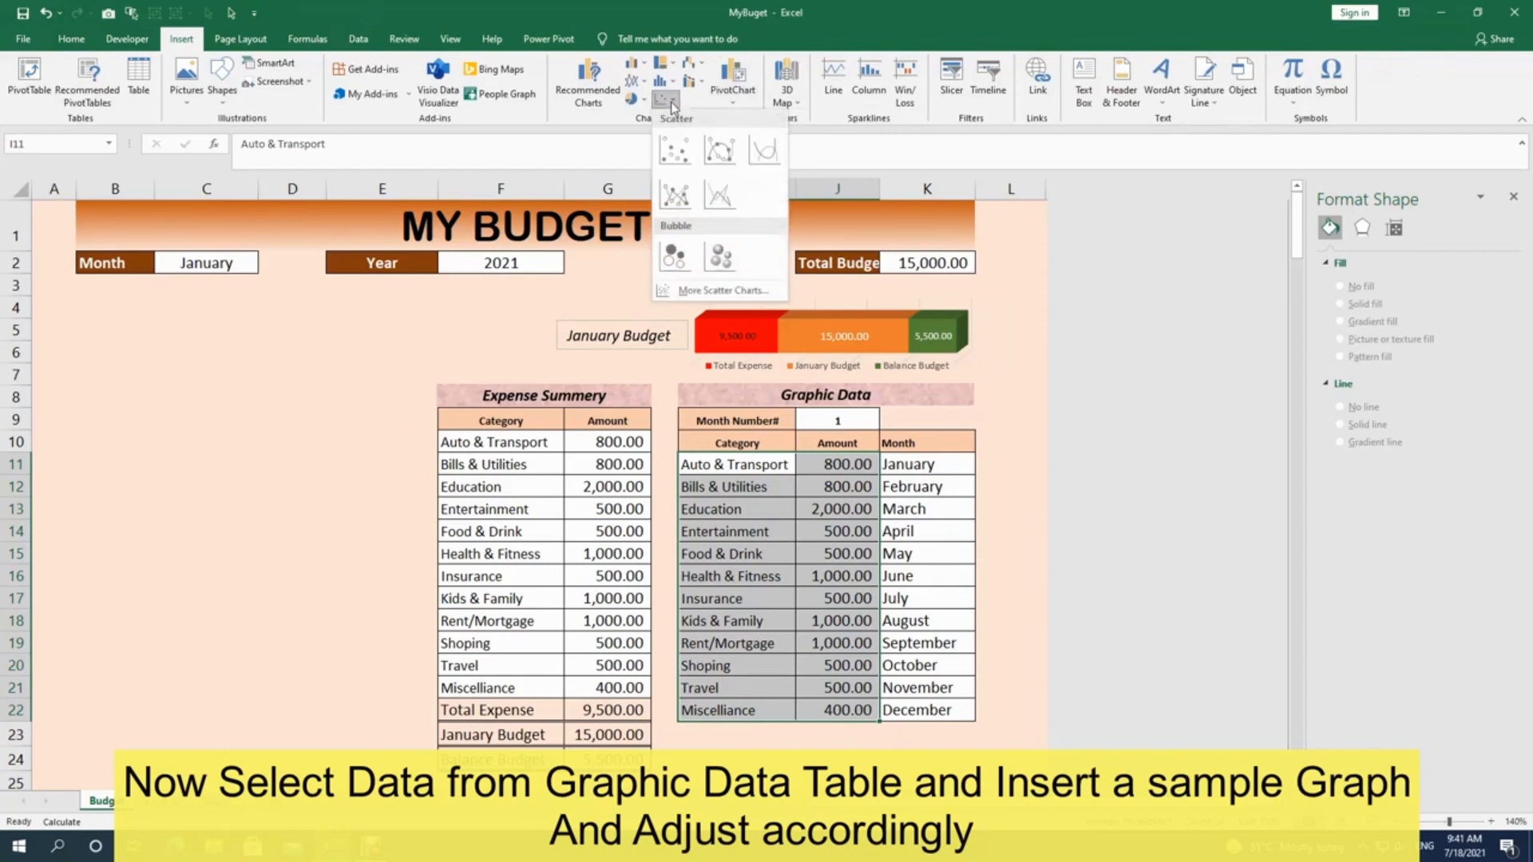
click(645, 104)
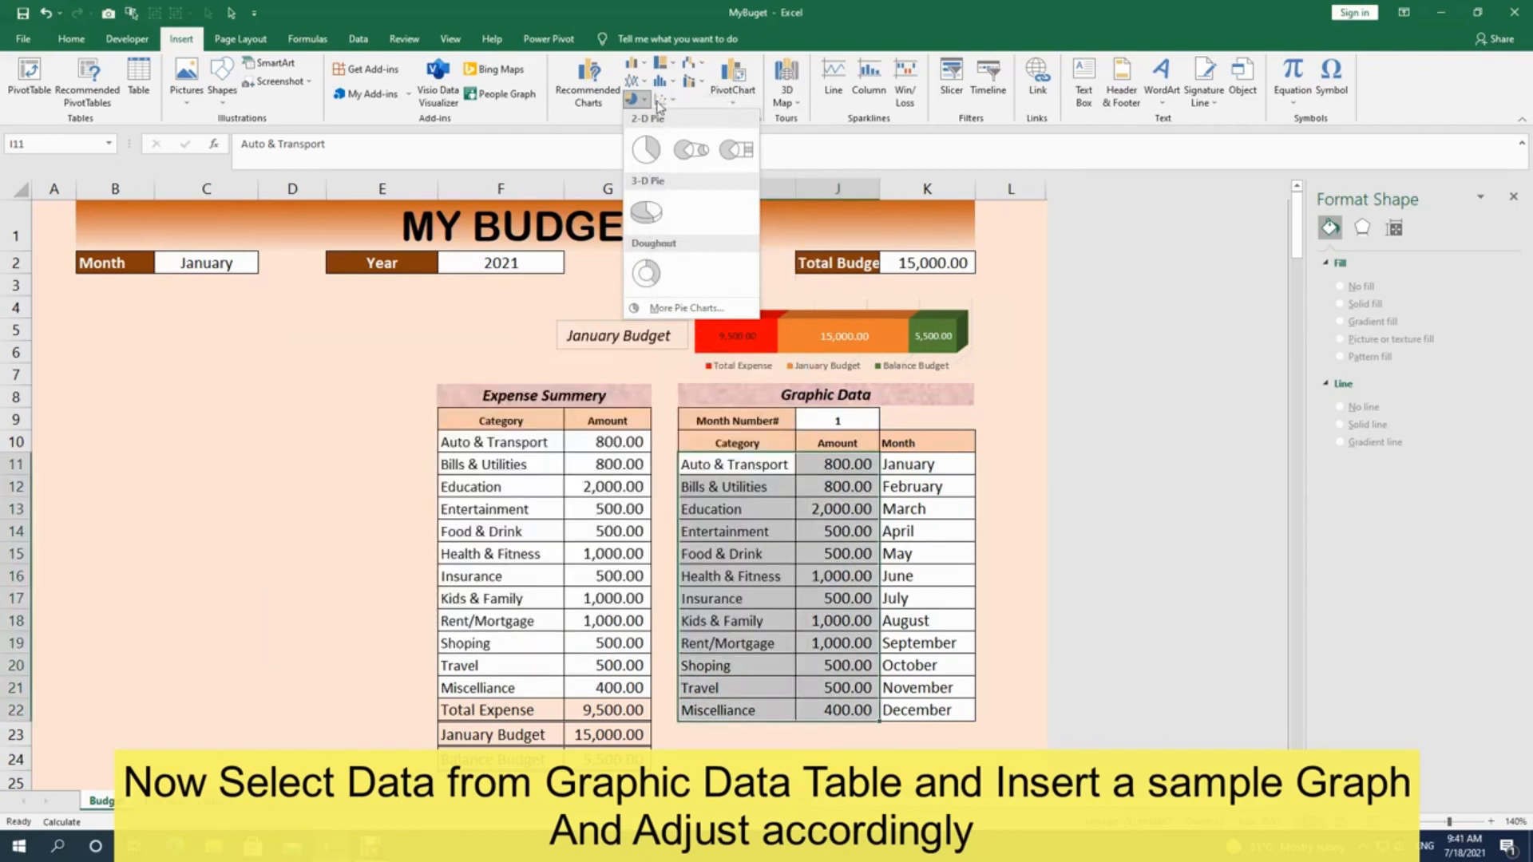
click(645, 101)
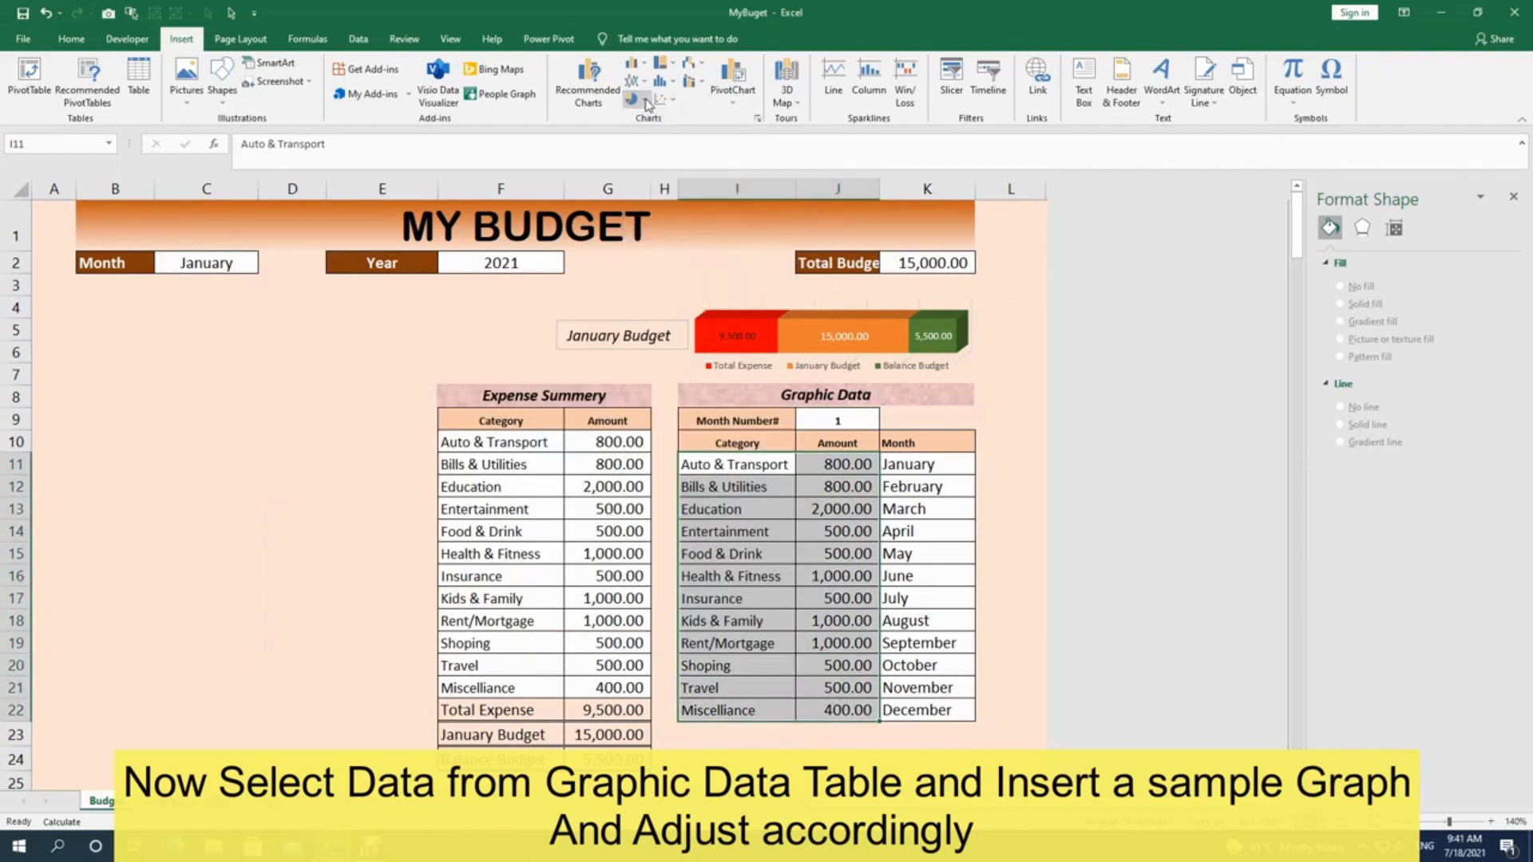
click(645, 100)
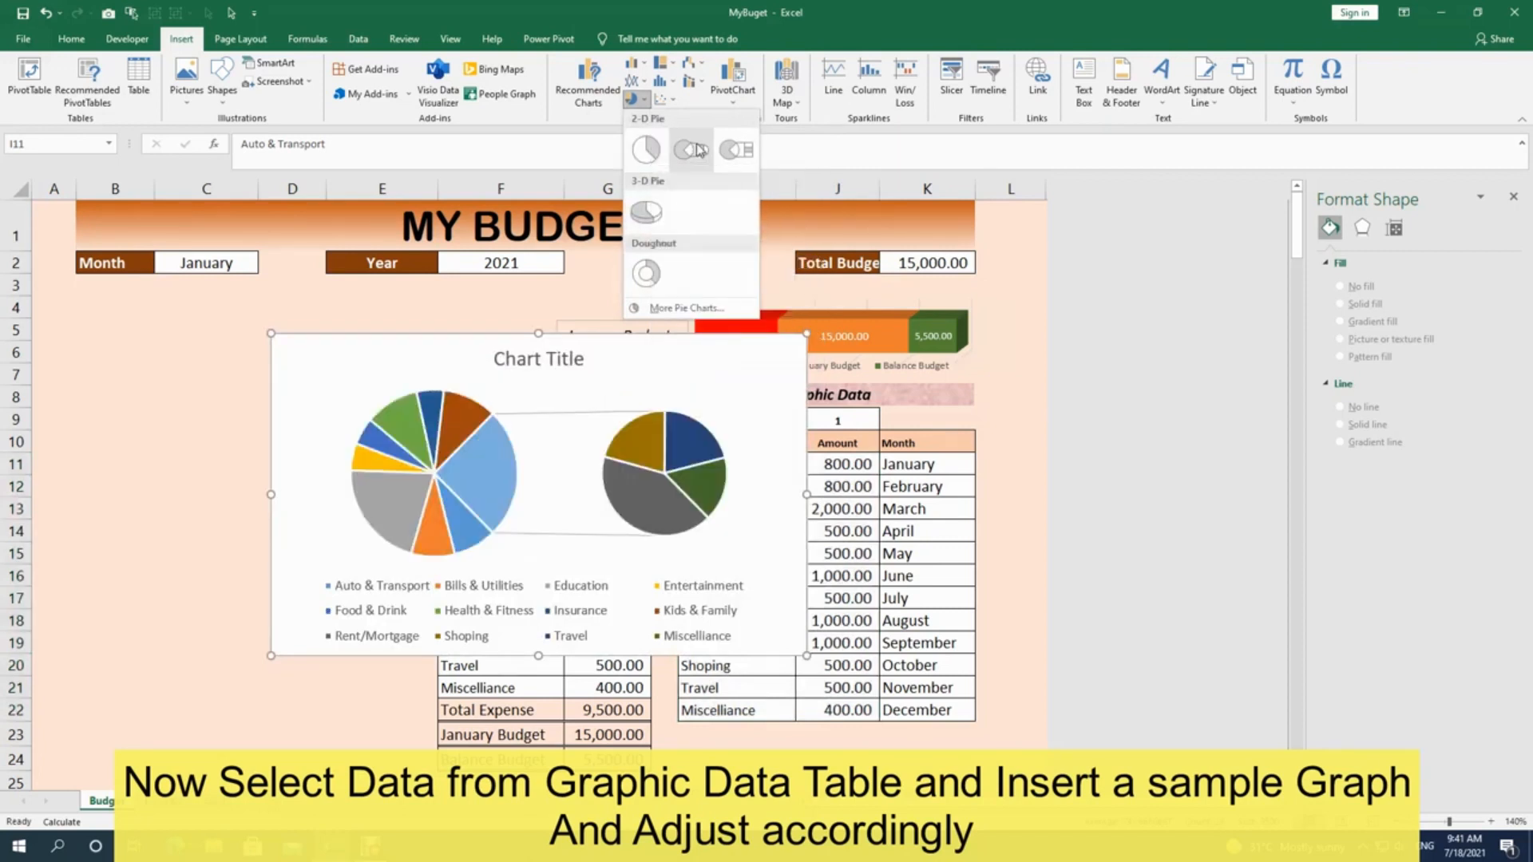
click(646, 149)
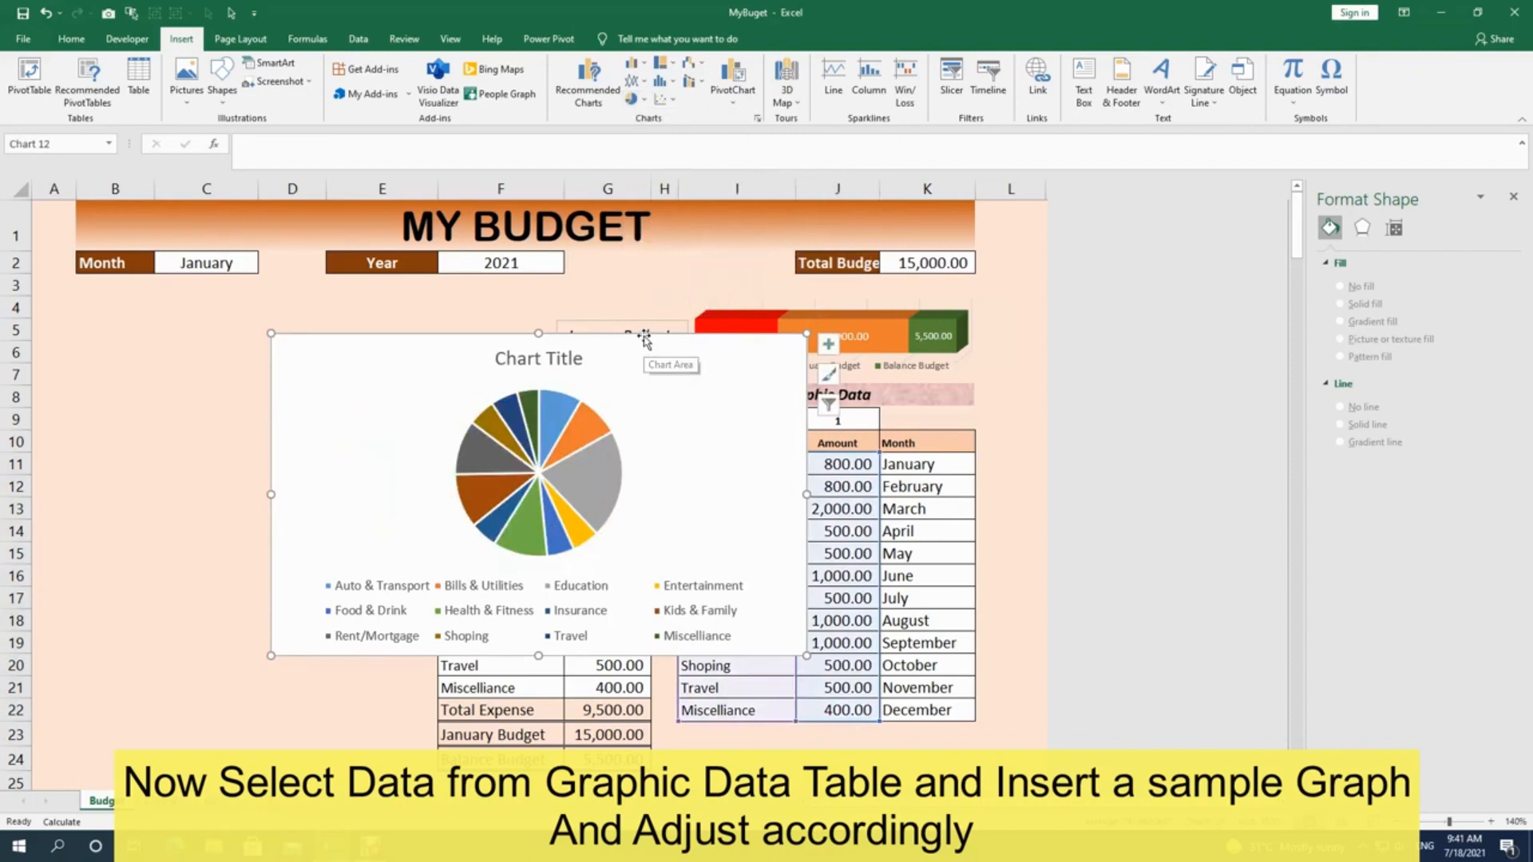
Step: Move the pie chart over the blank columns beside the Expense Summery table and set it to No fill and No line
drag(645, 341, 379, 337)
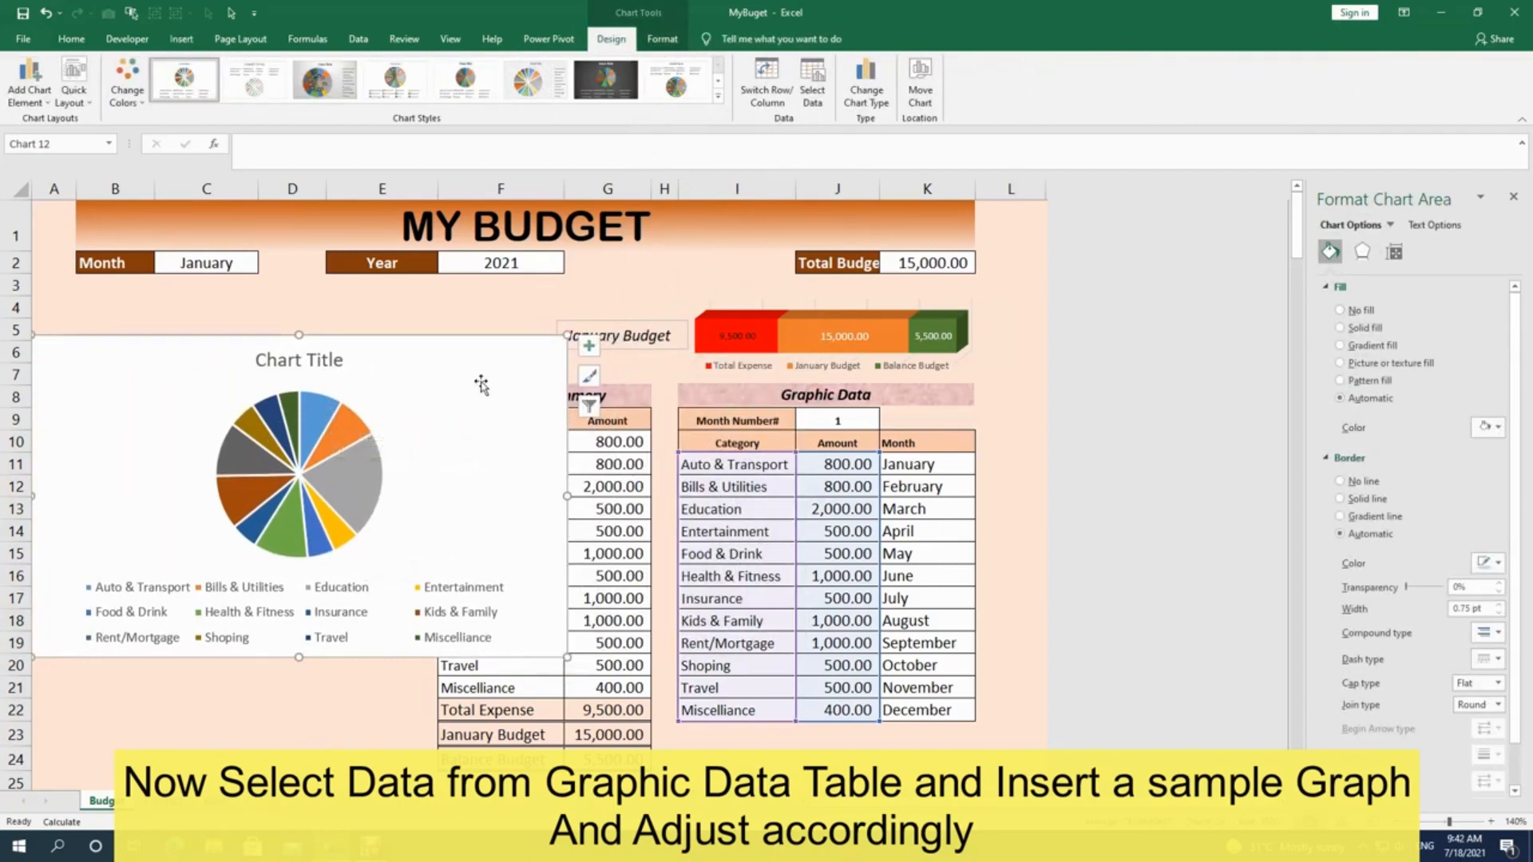
click(1353, 313)
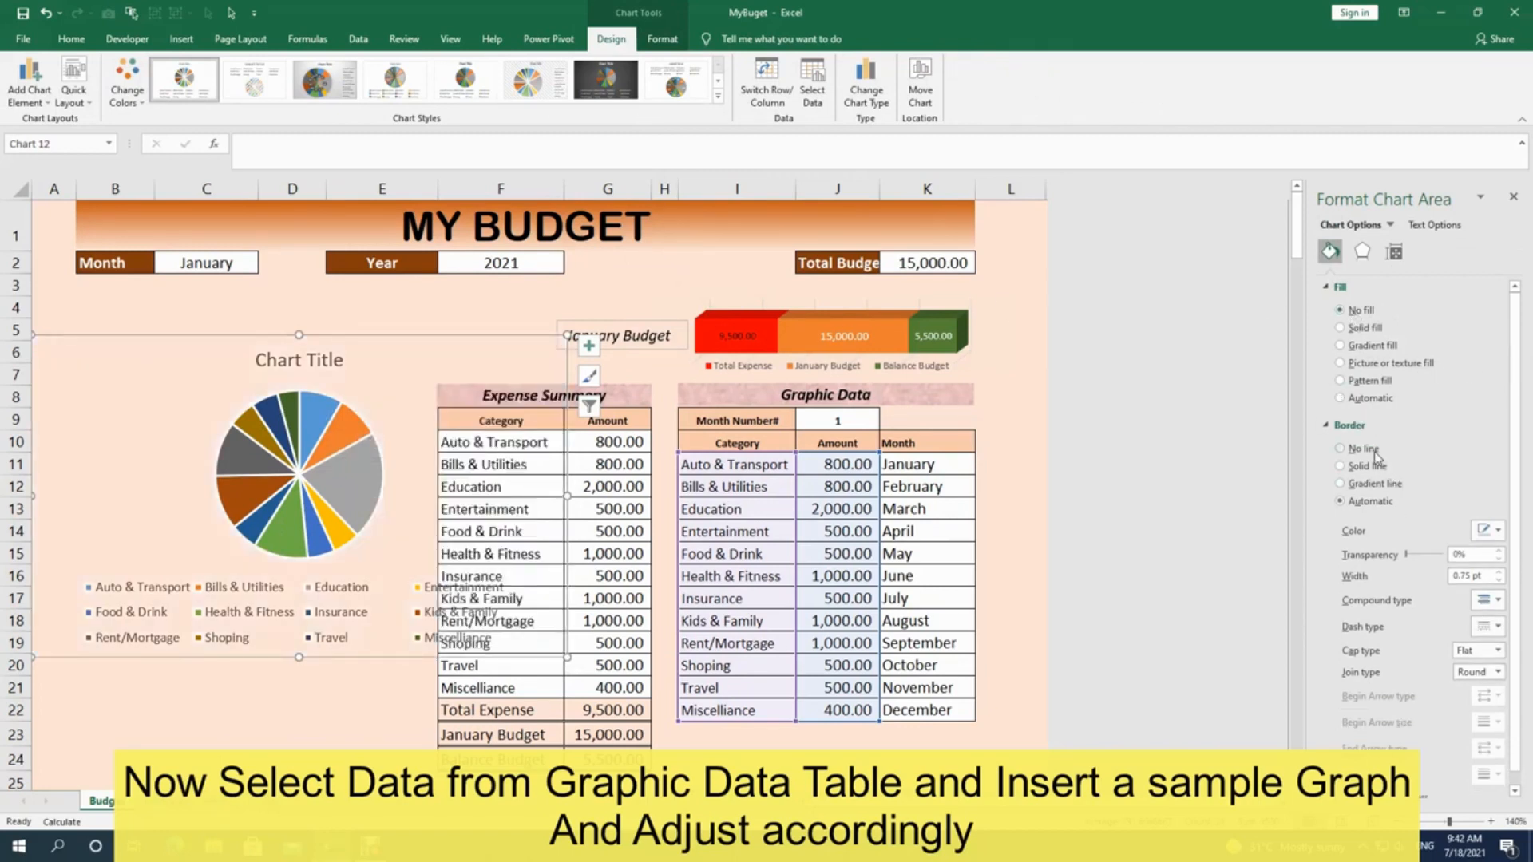
click(1362, 448)
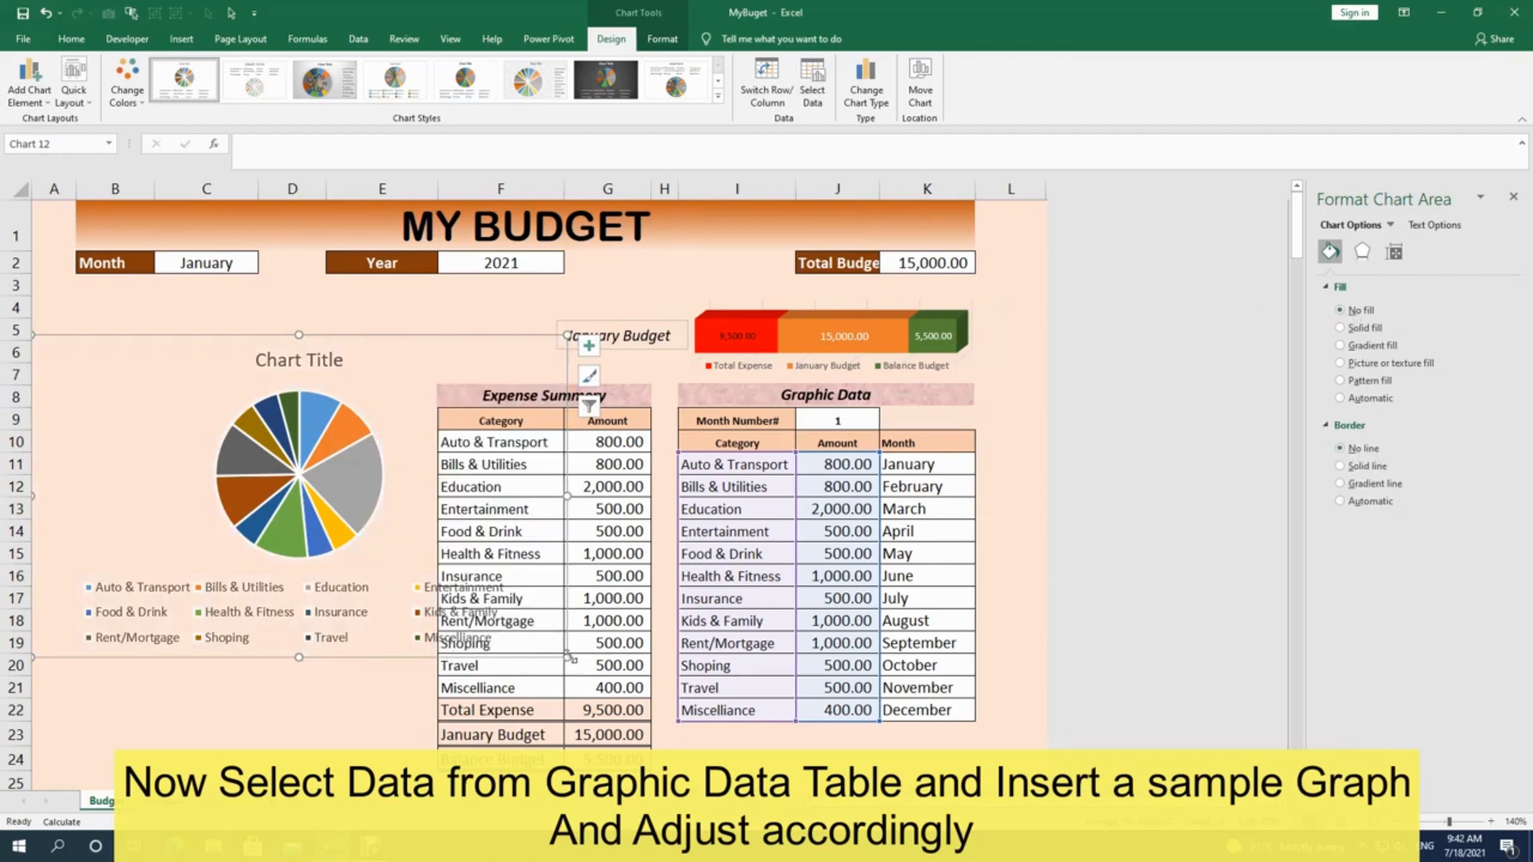
Step: Shrink and reposition the pie chart so it fits under the Month cell, beside the Expense Summery table
drag(567, 656, 577, 659)
drag(344, 335, 288, 287)
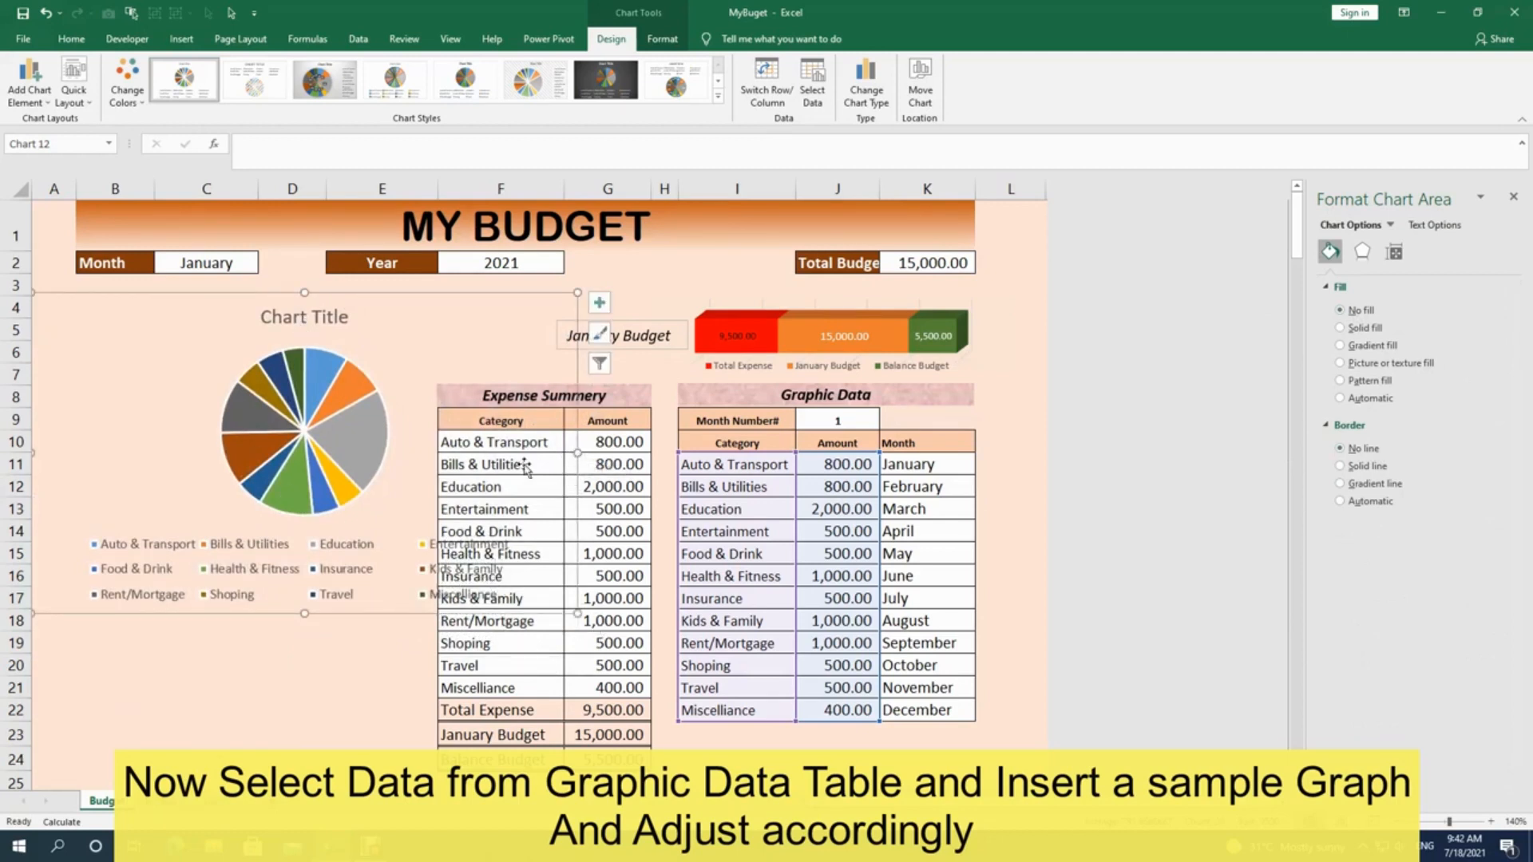
drag(24, 452, 94, 454)
ctrl+scroll(180, 233, down, 3)
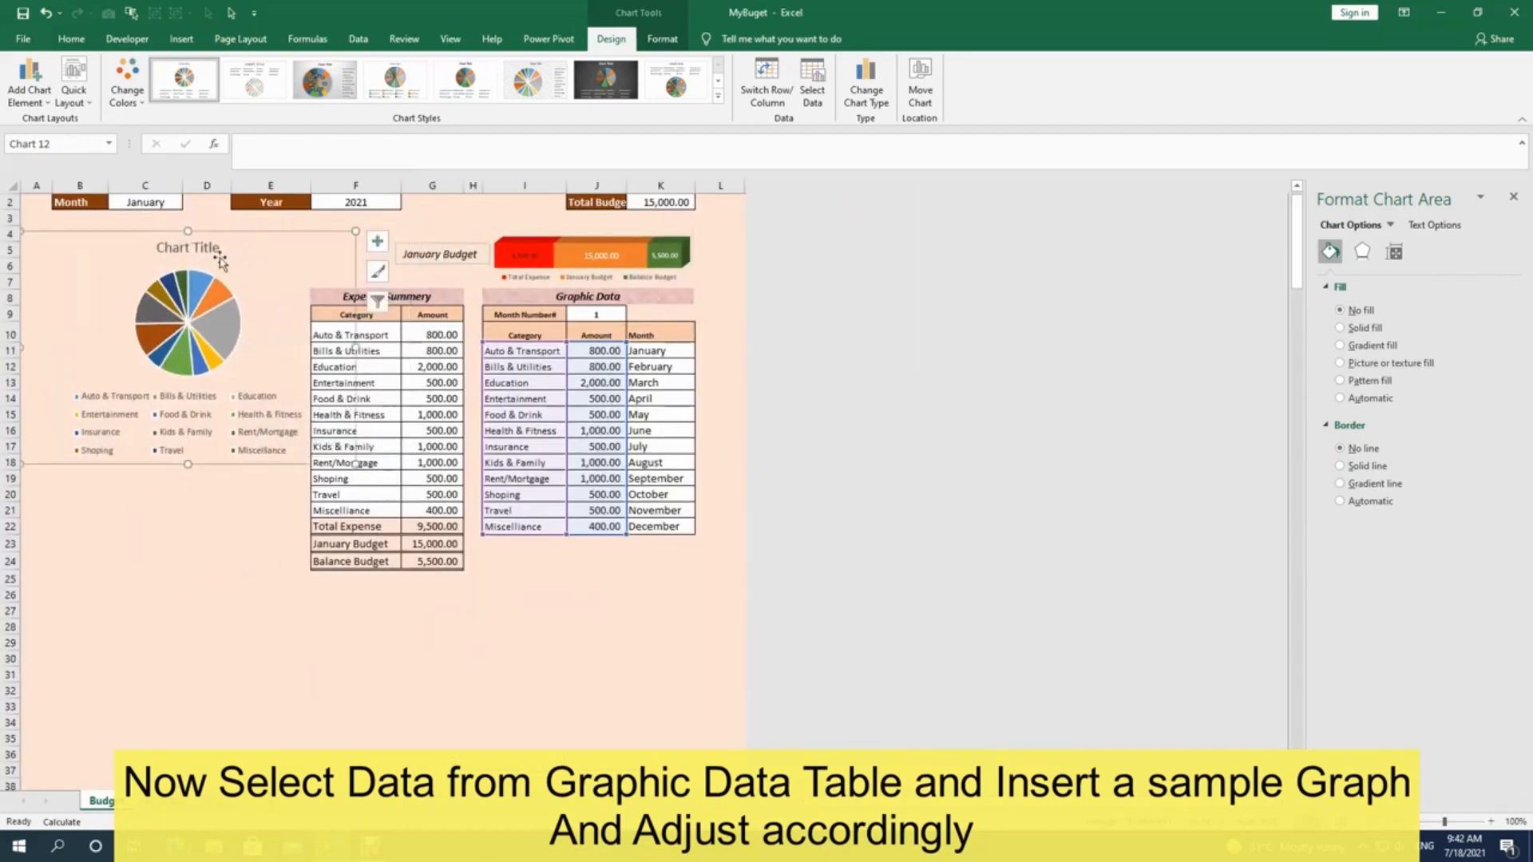
drag(355, 348, 282, 347)
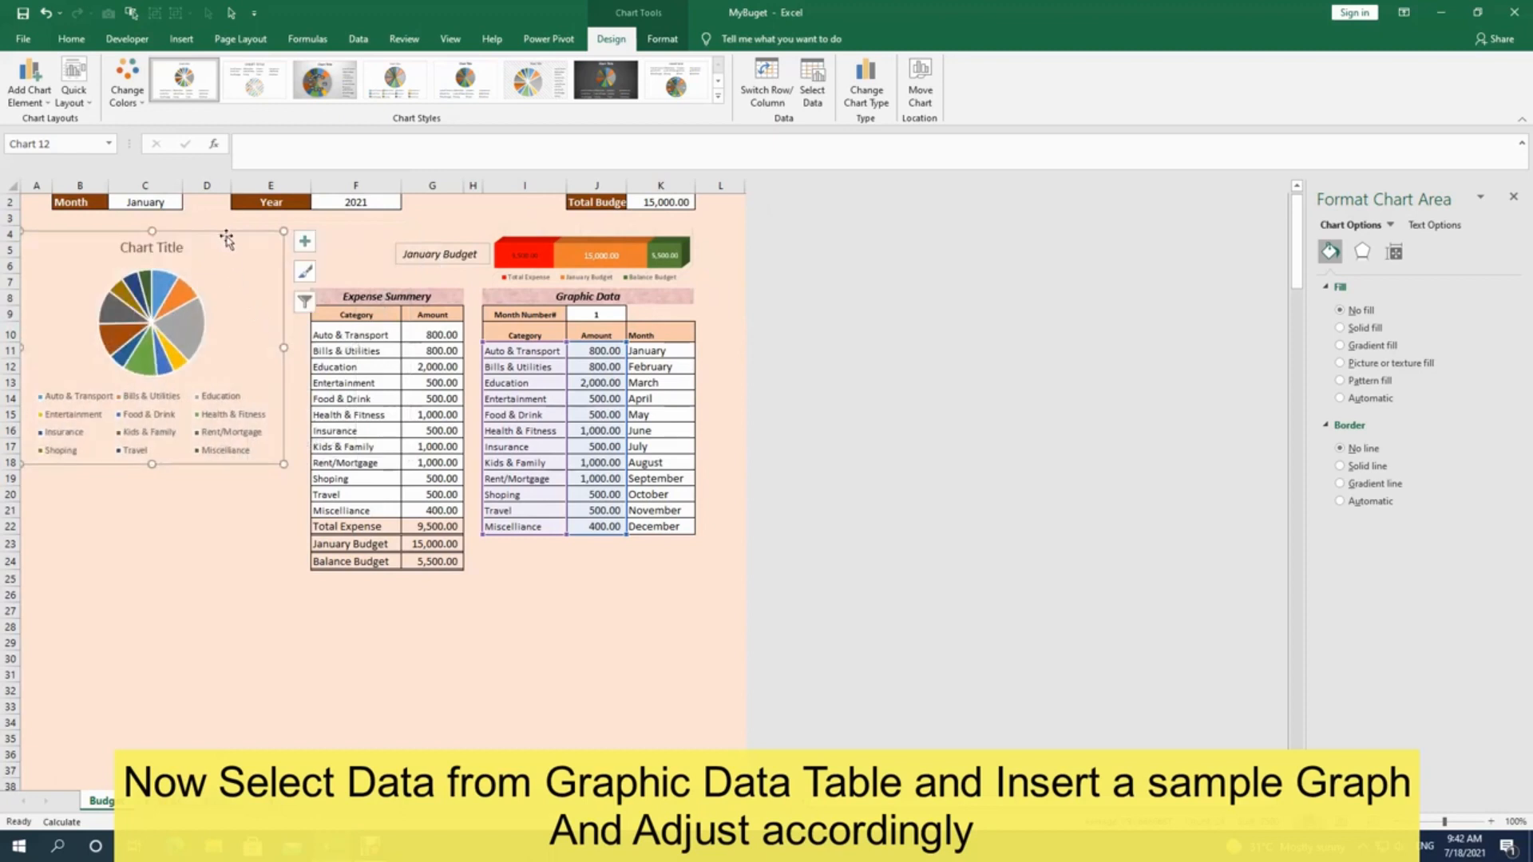
drag(229, 231, 229, 220)
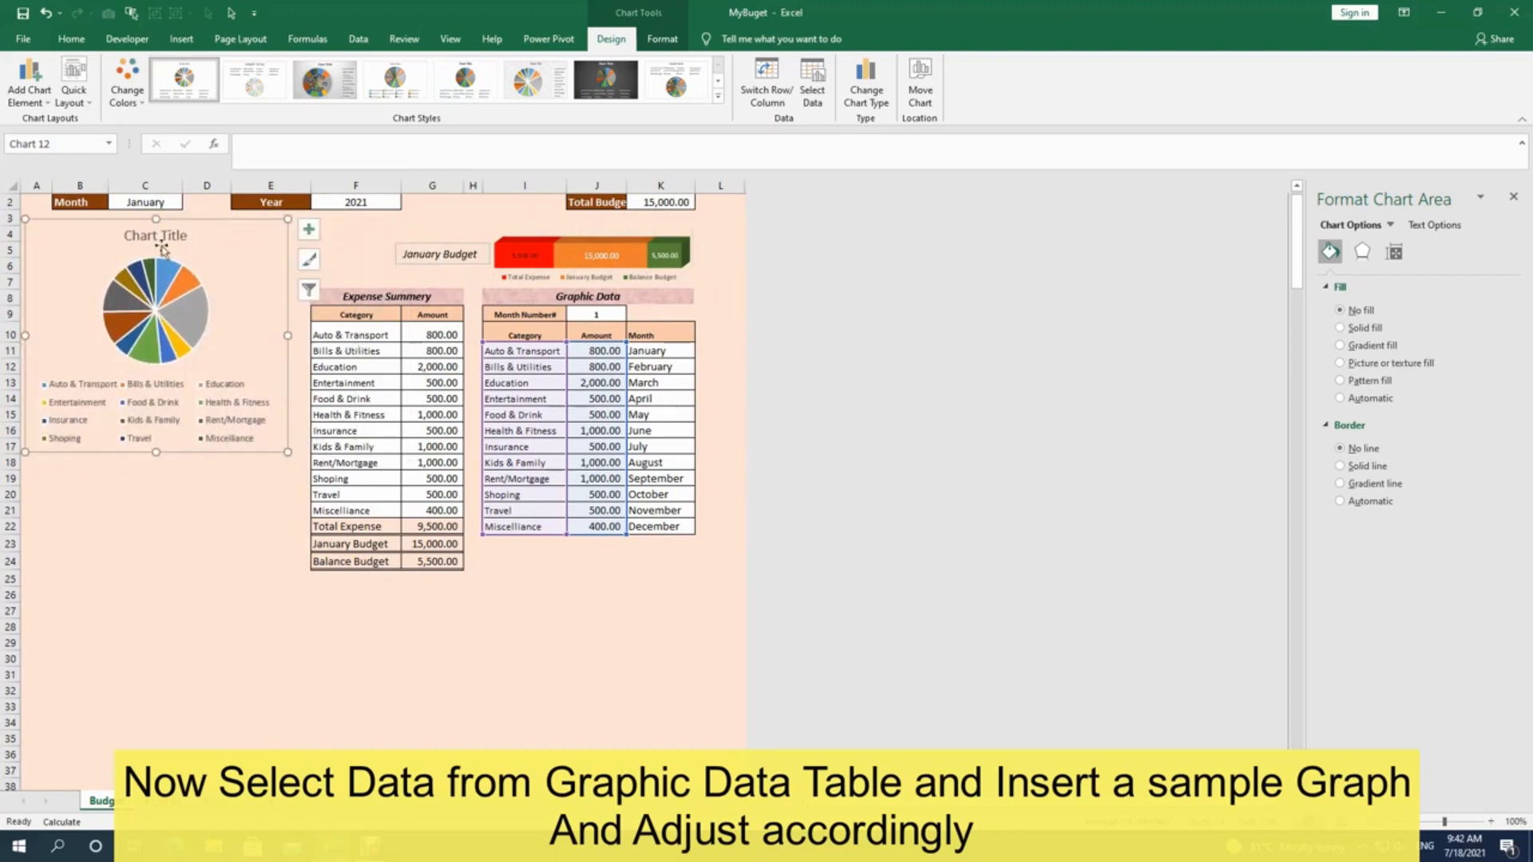
drag(156, 452, 161, 401)
Step: Delete the pie chart's legend and chart title
click(166, 357)
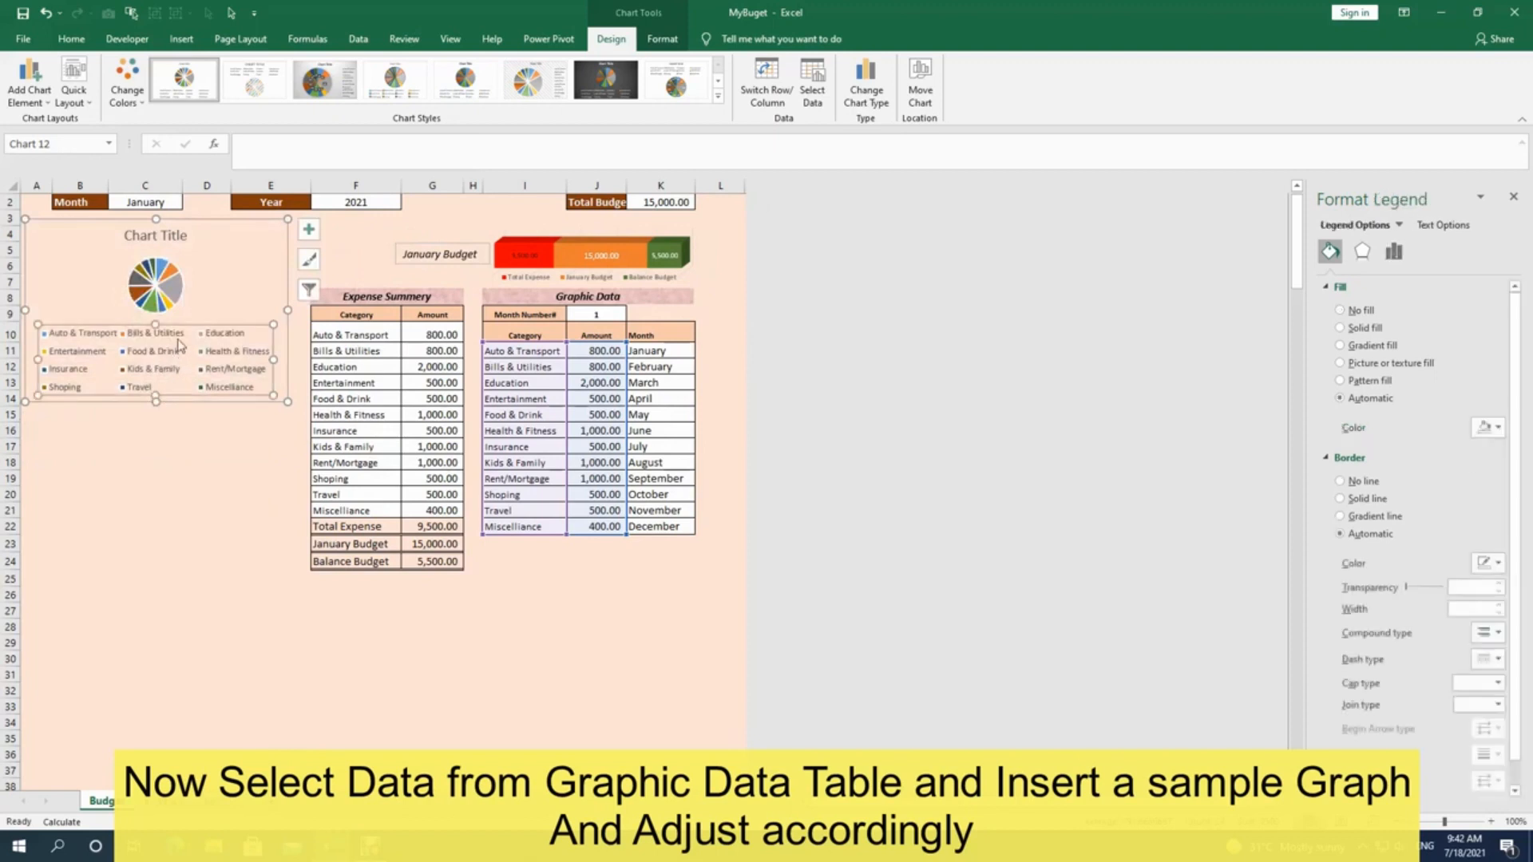
key(Delete)
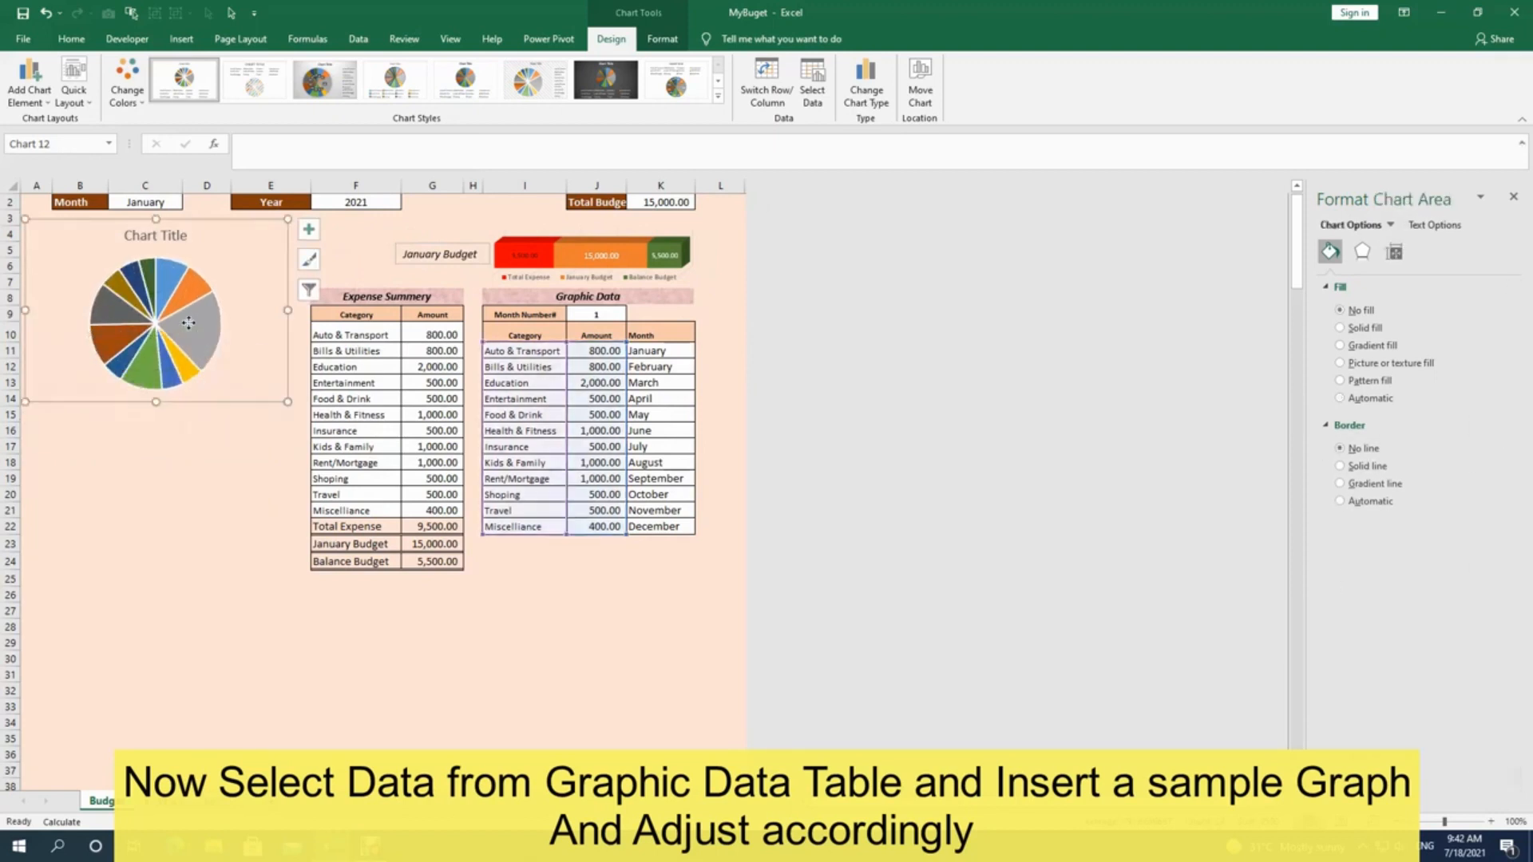
click(167, 235)
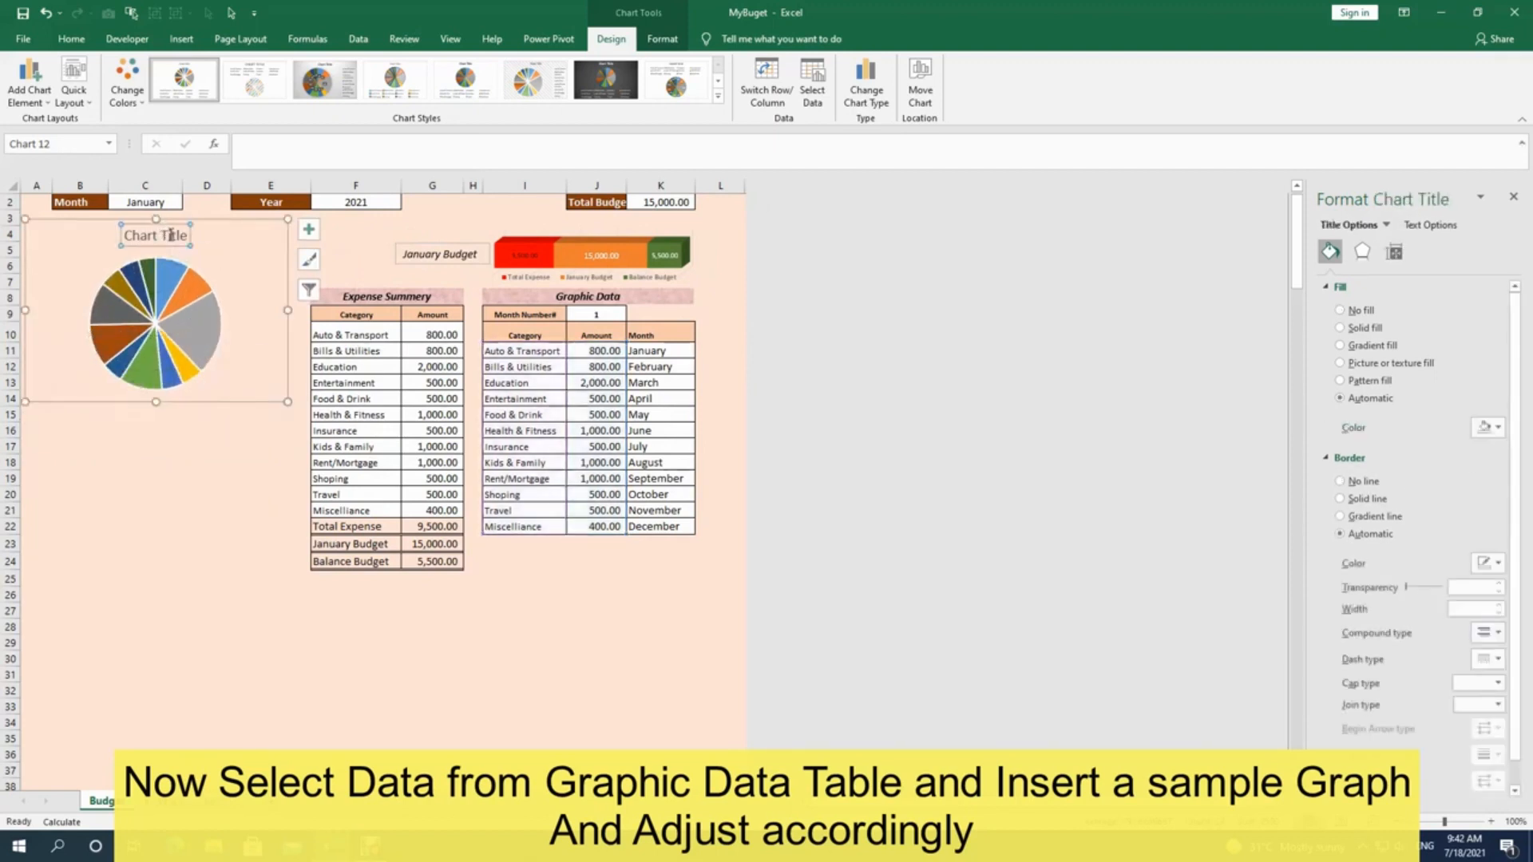
key(Delete)
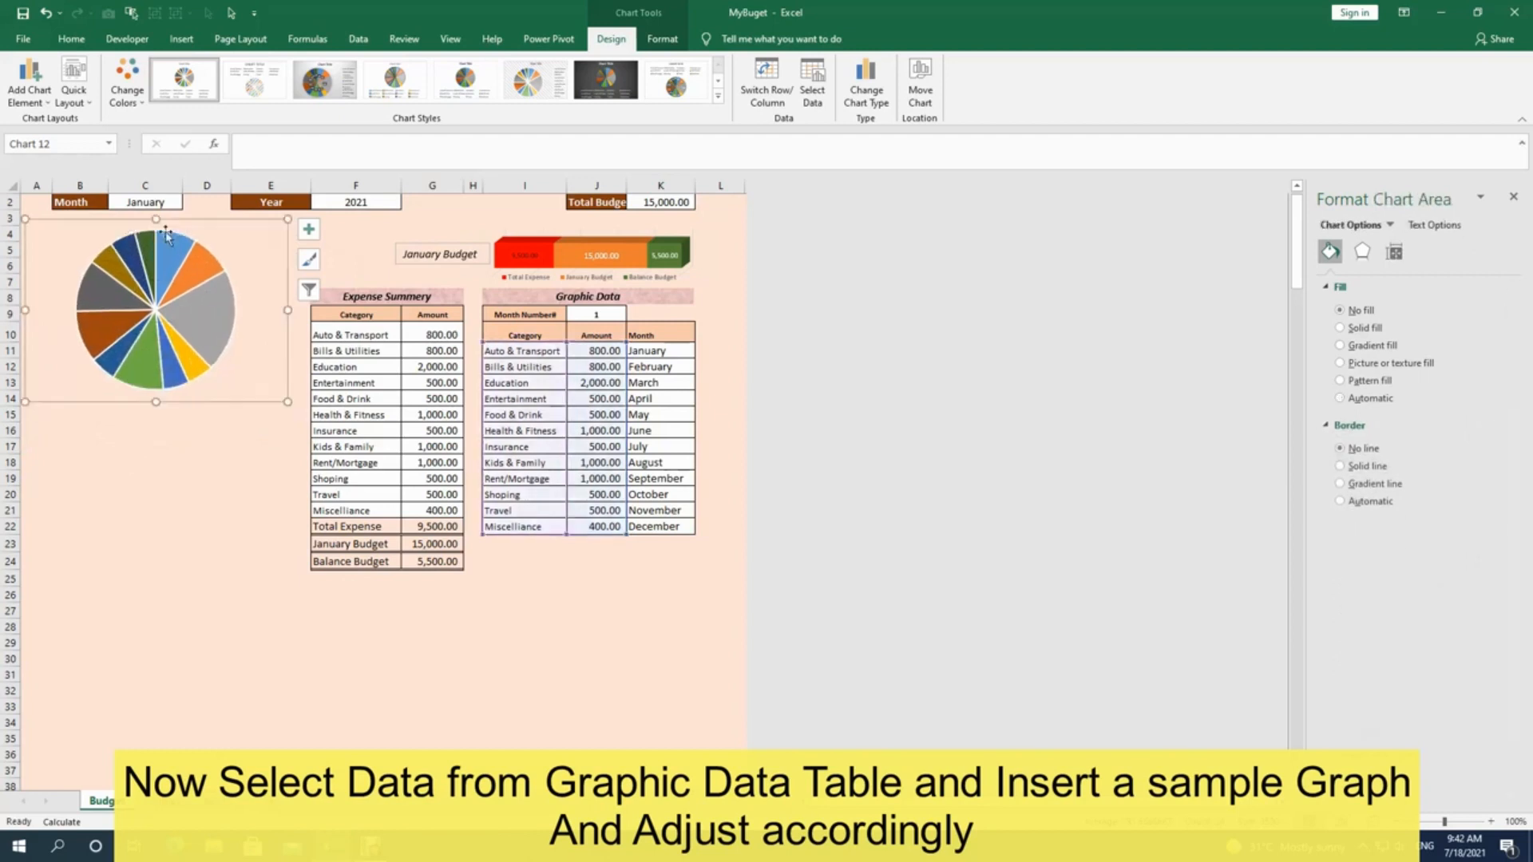
click(589, 248)
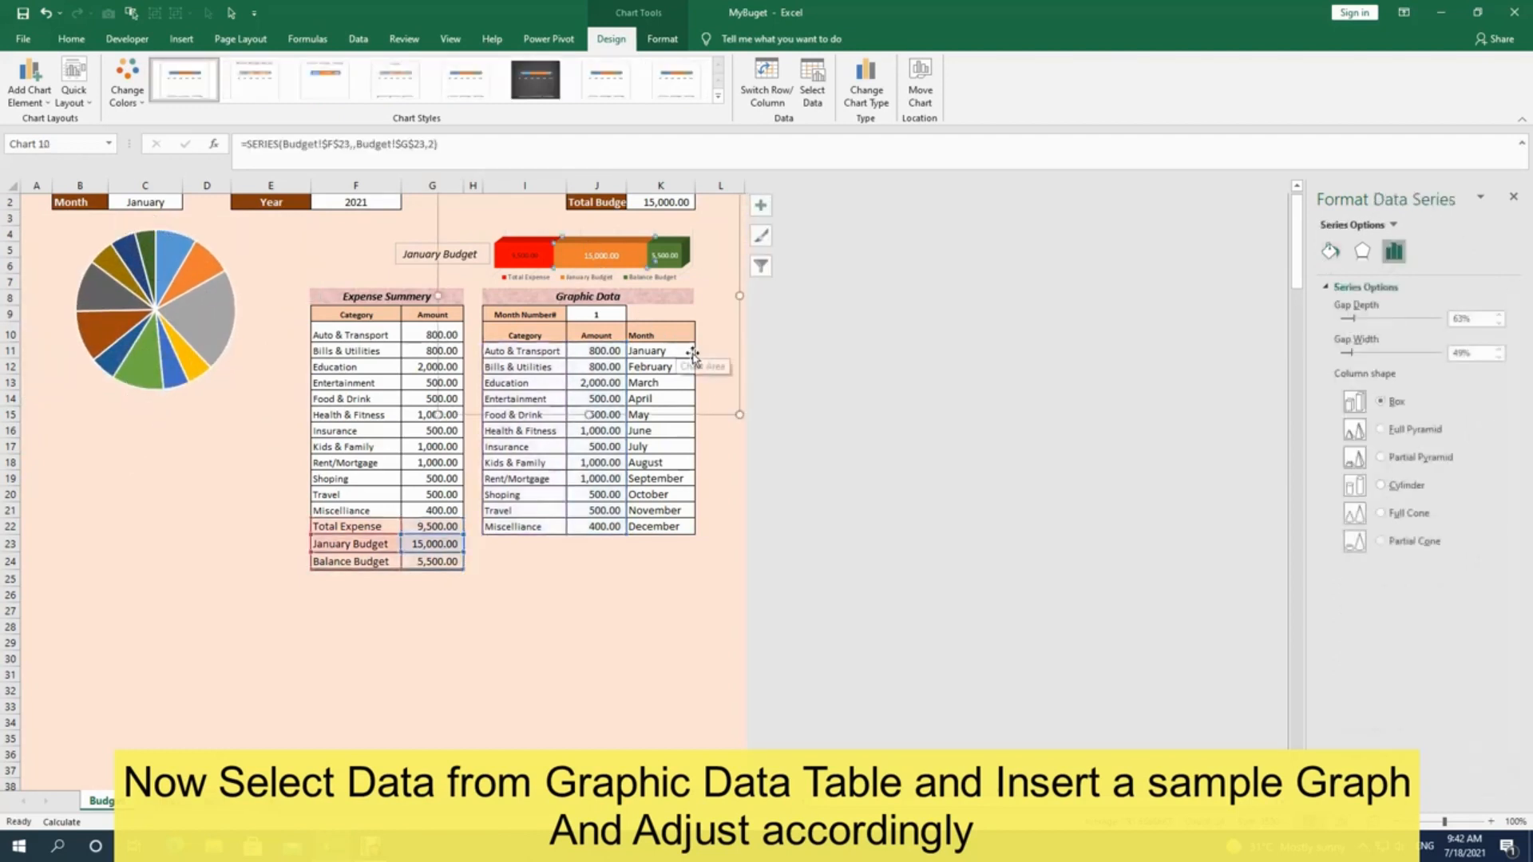
click(709, 389)
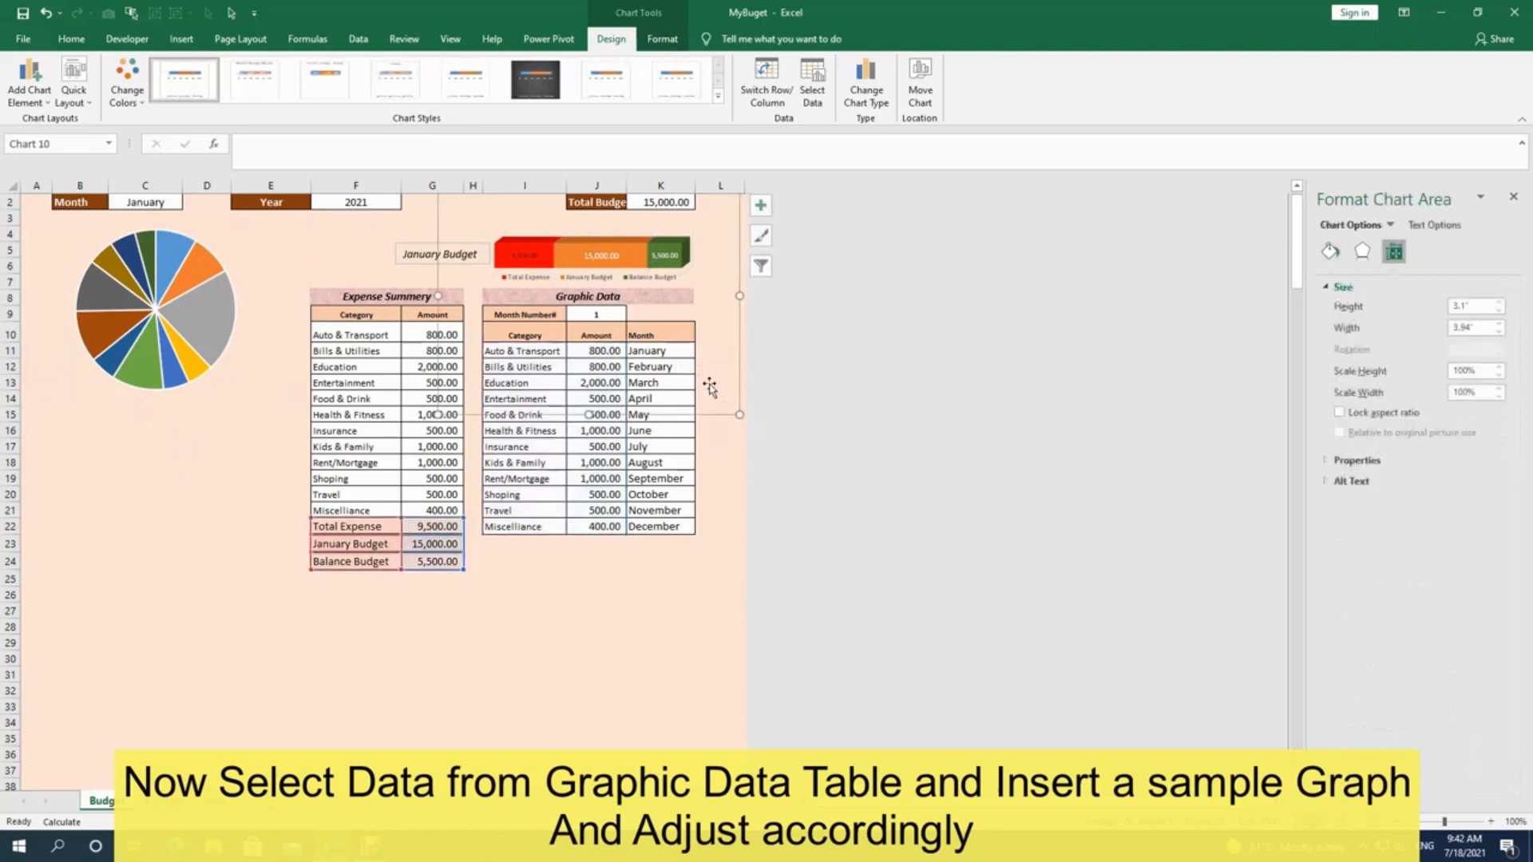
click(451, 714)
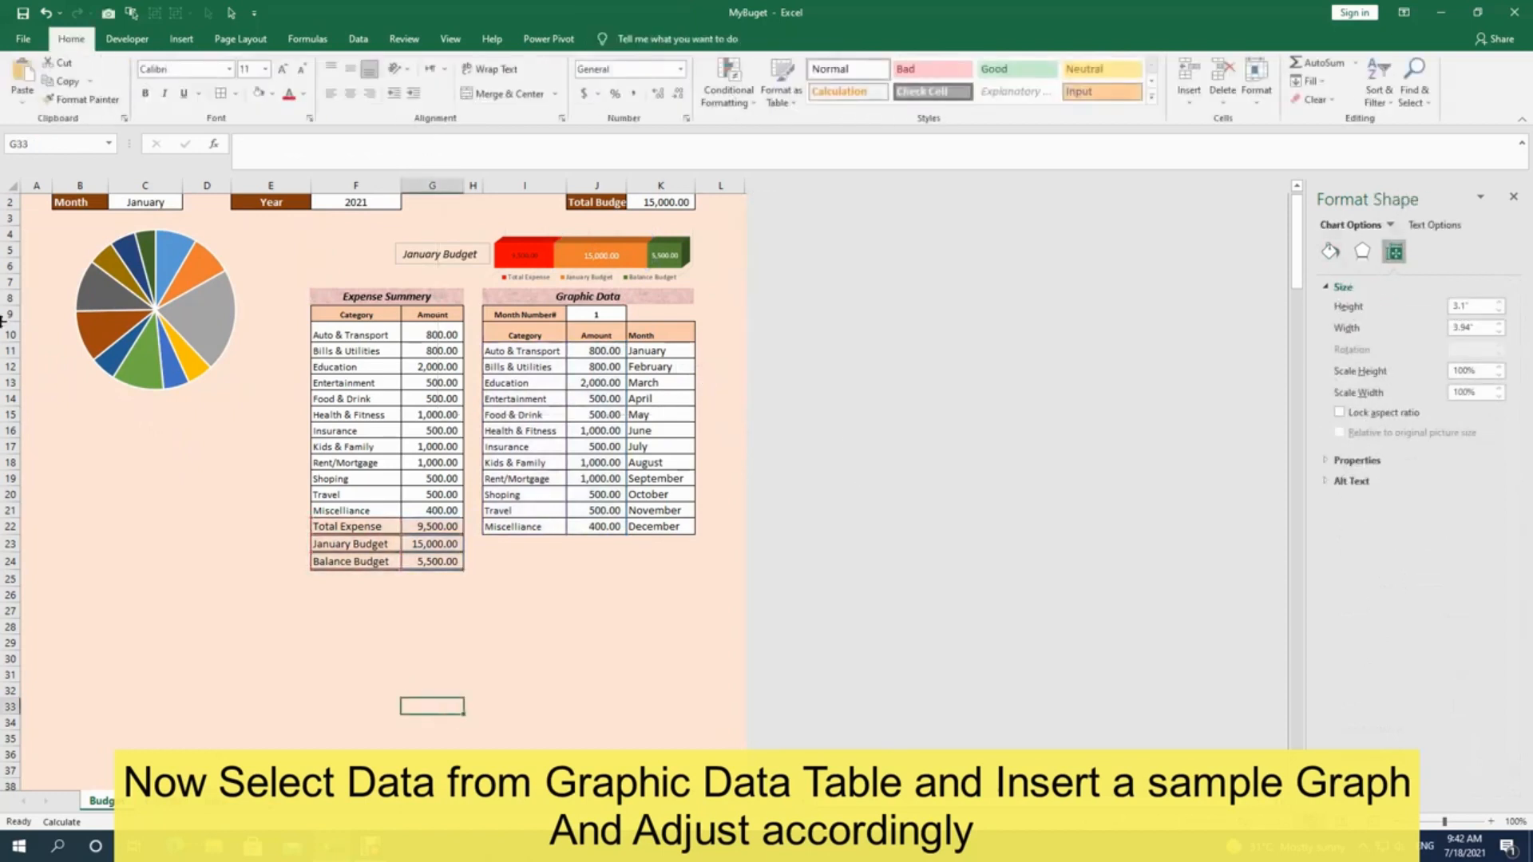
Step: Enlarge the pie chart slightly, add data labels to its slices and deselect the chart
click(127, 292)
drag(288, 403, 295, 434)
right_click(205, 291)
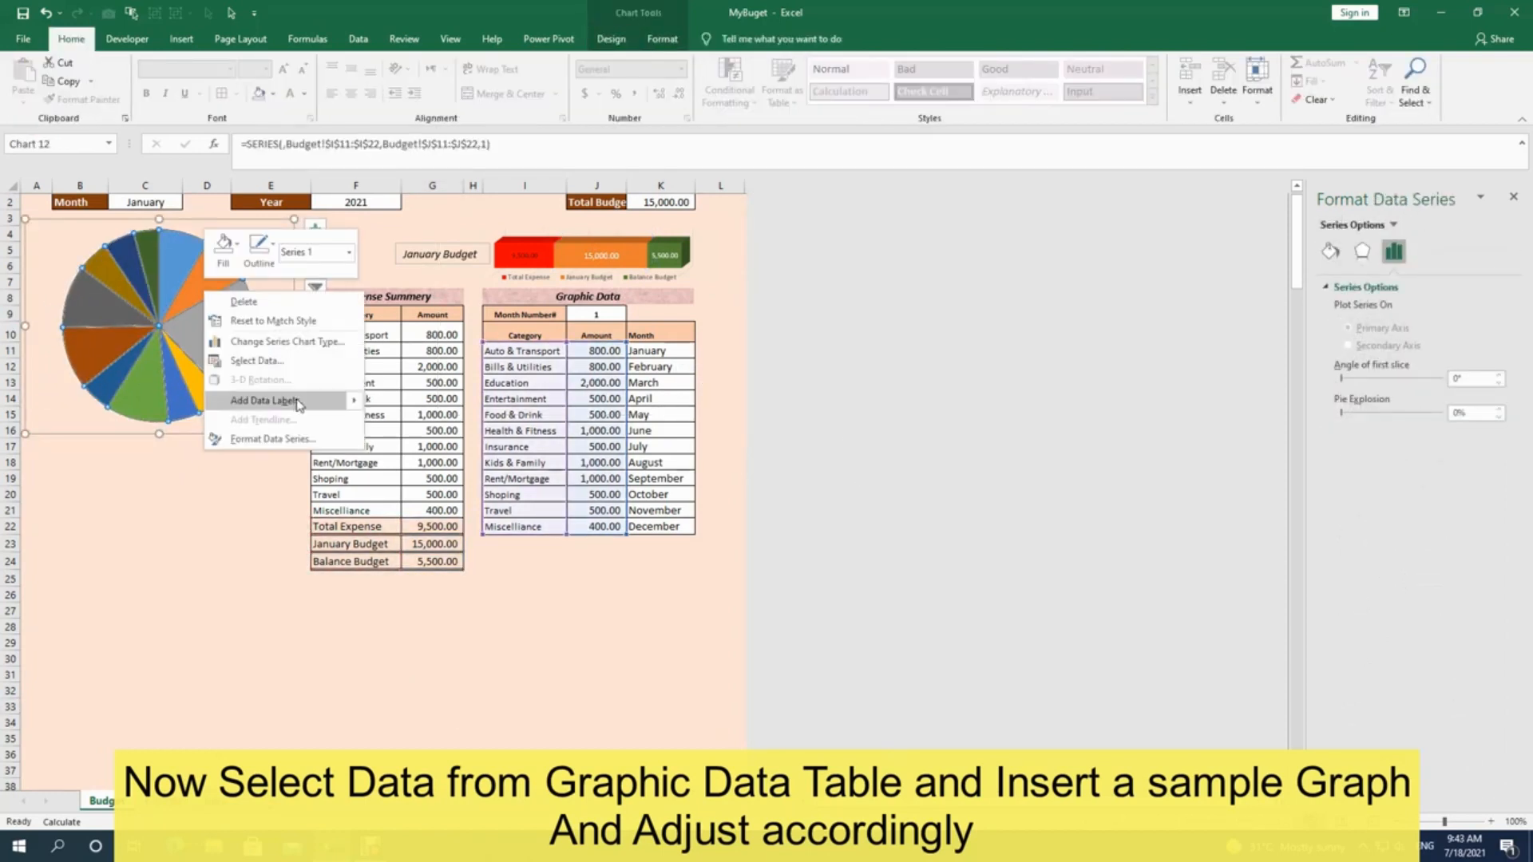
mouse_move(356, 404)
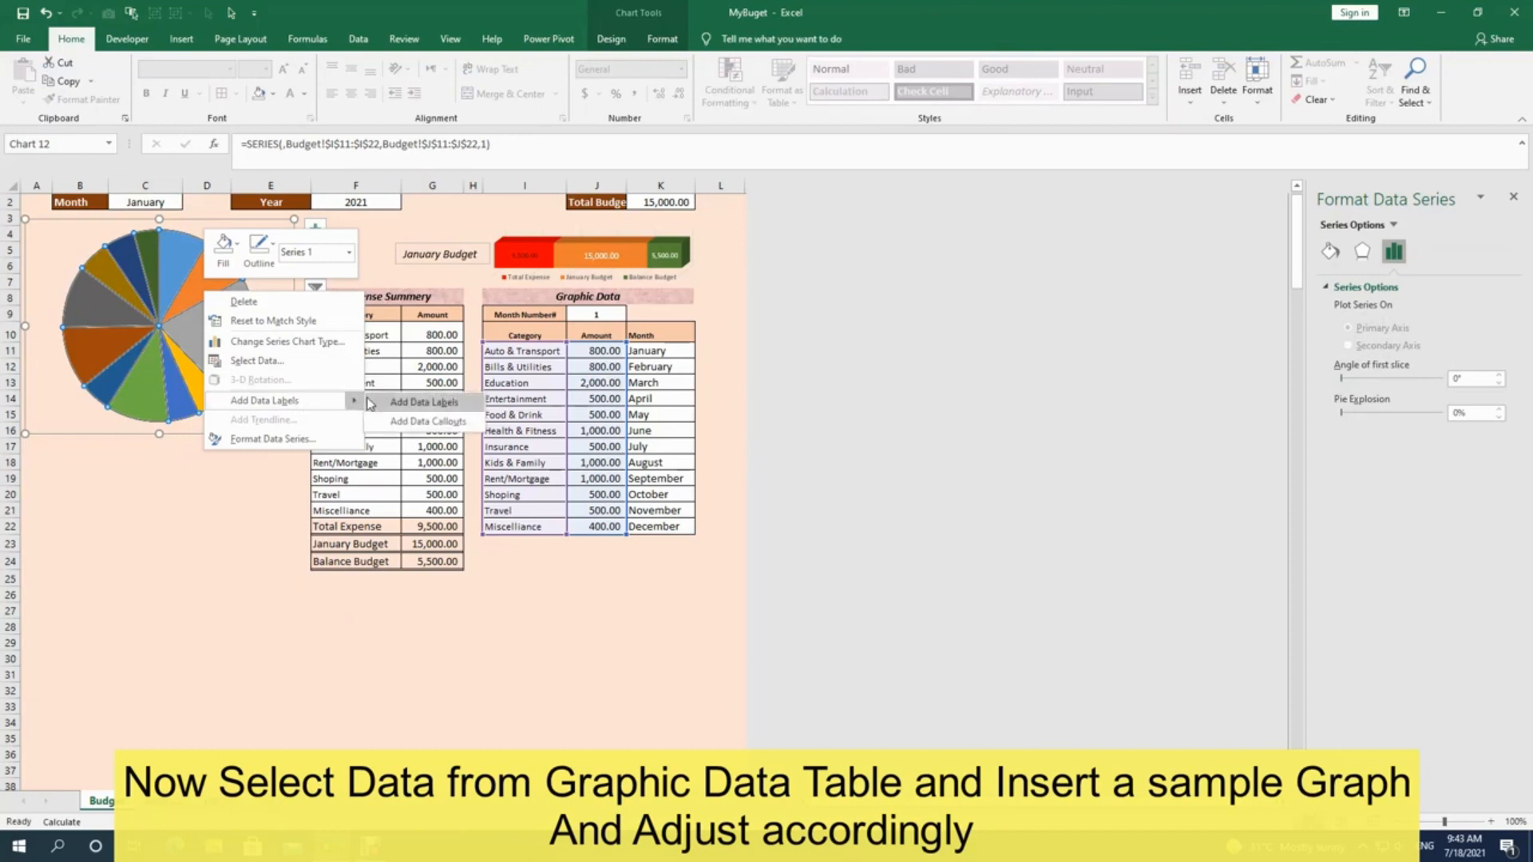
click(400, 404)
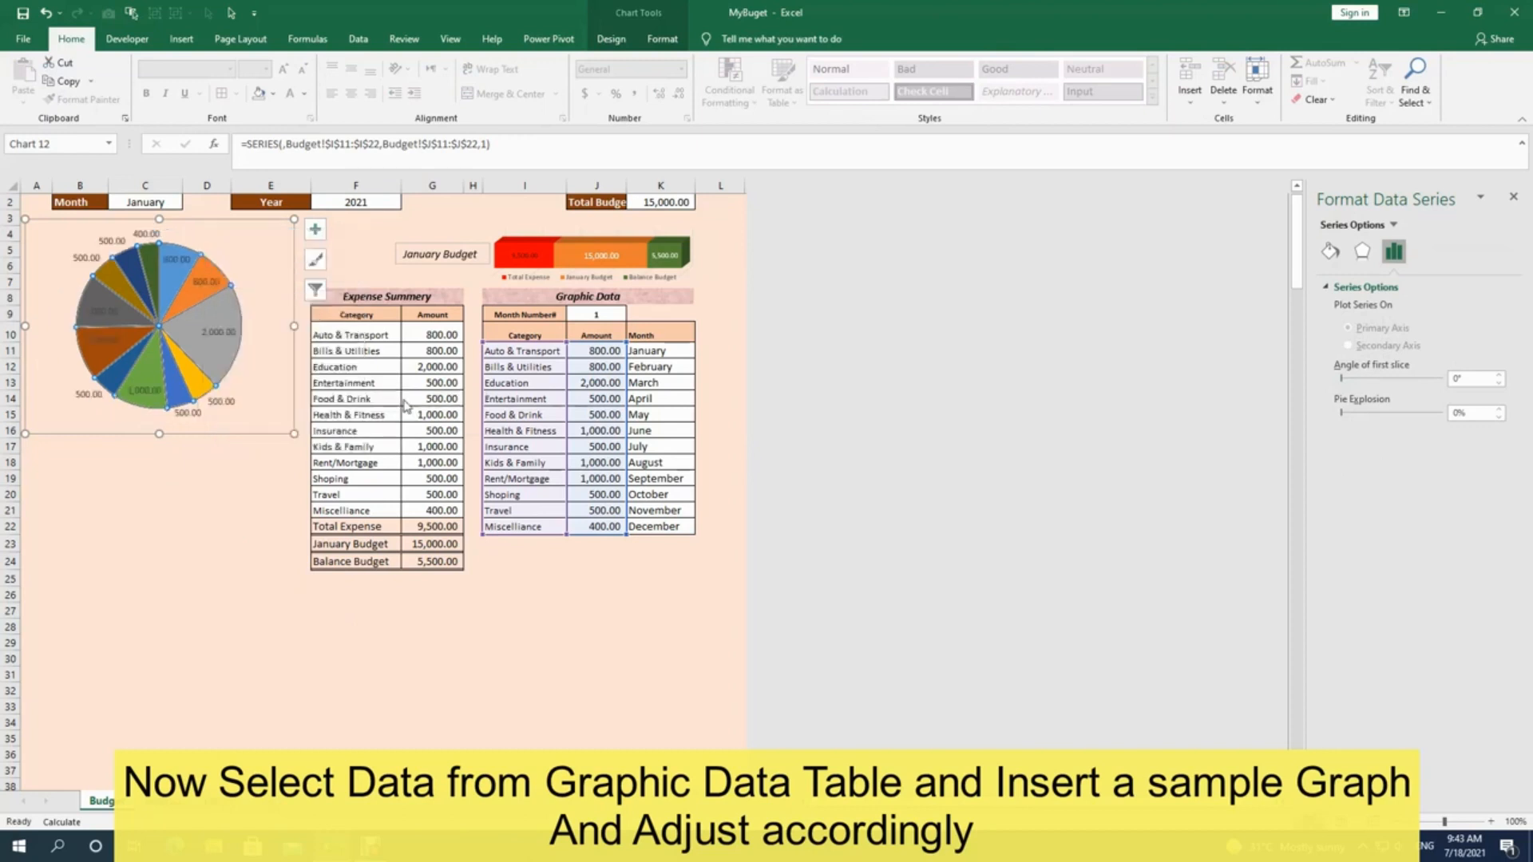
click(201, 494)
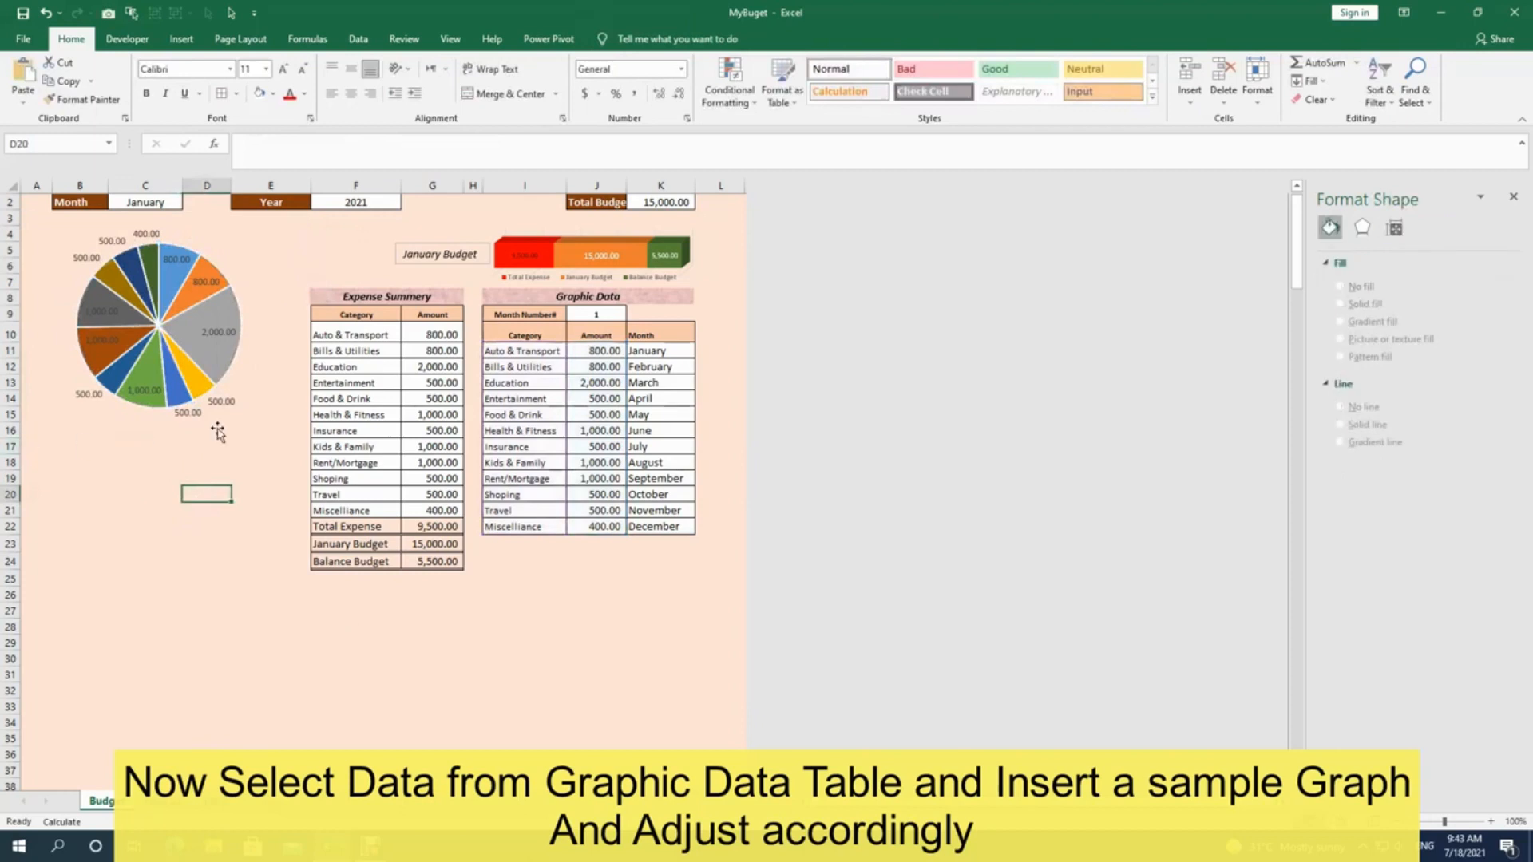
click(227, 405)
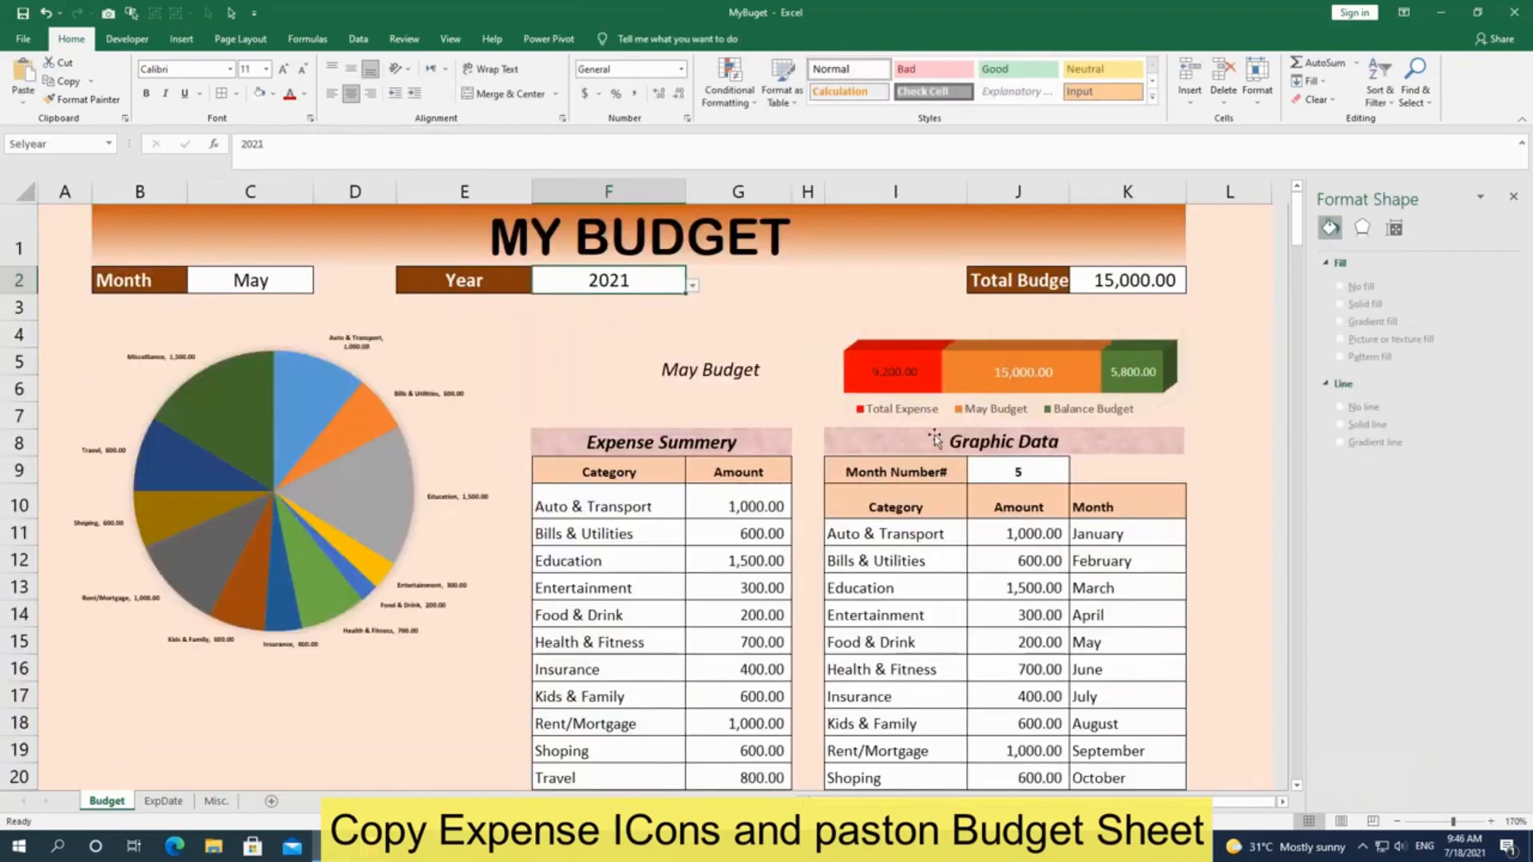
Step: Examine the Budget sheet's layout and the blank area beneath the pie chart at 120% zoom
scroll(543, 607, up, 5)
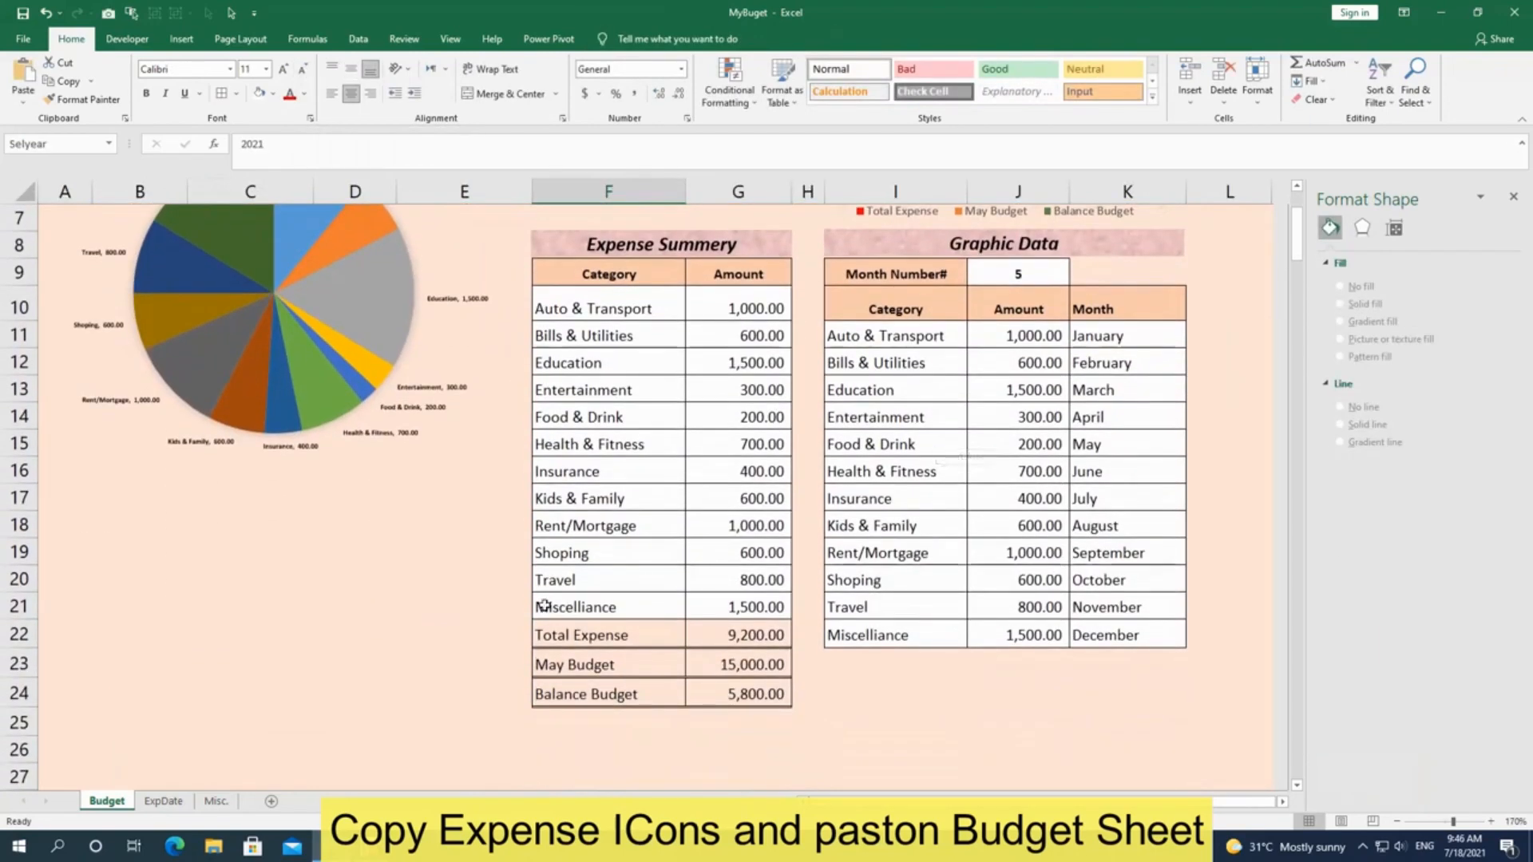
scroll(398, 521, up, 2)
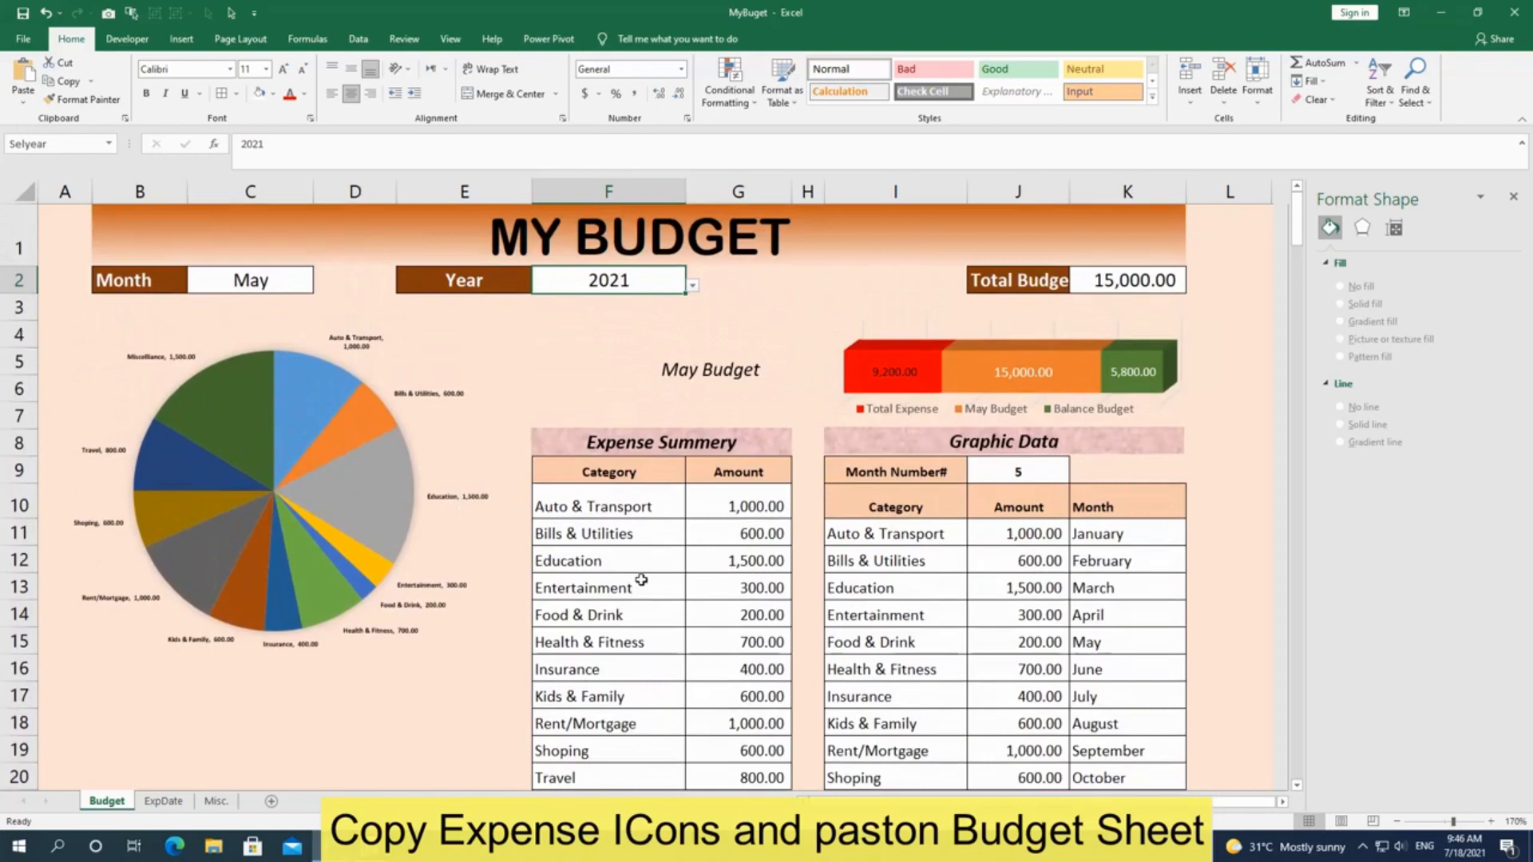
click(1396, 821)
click(1397, 821)
click(1396, 822)
click(1396, 822)
click(1396, 821)
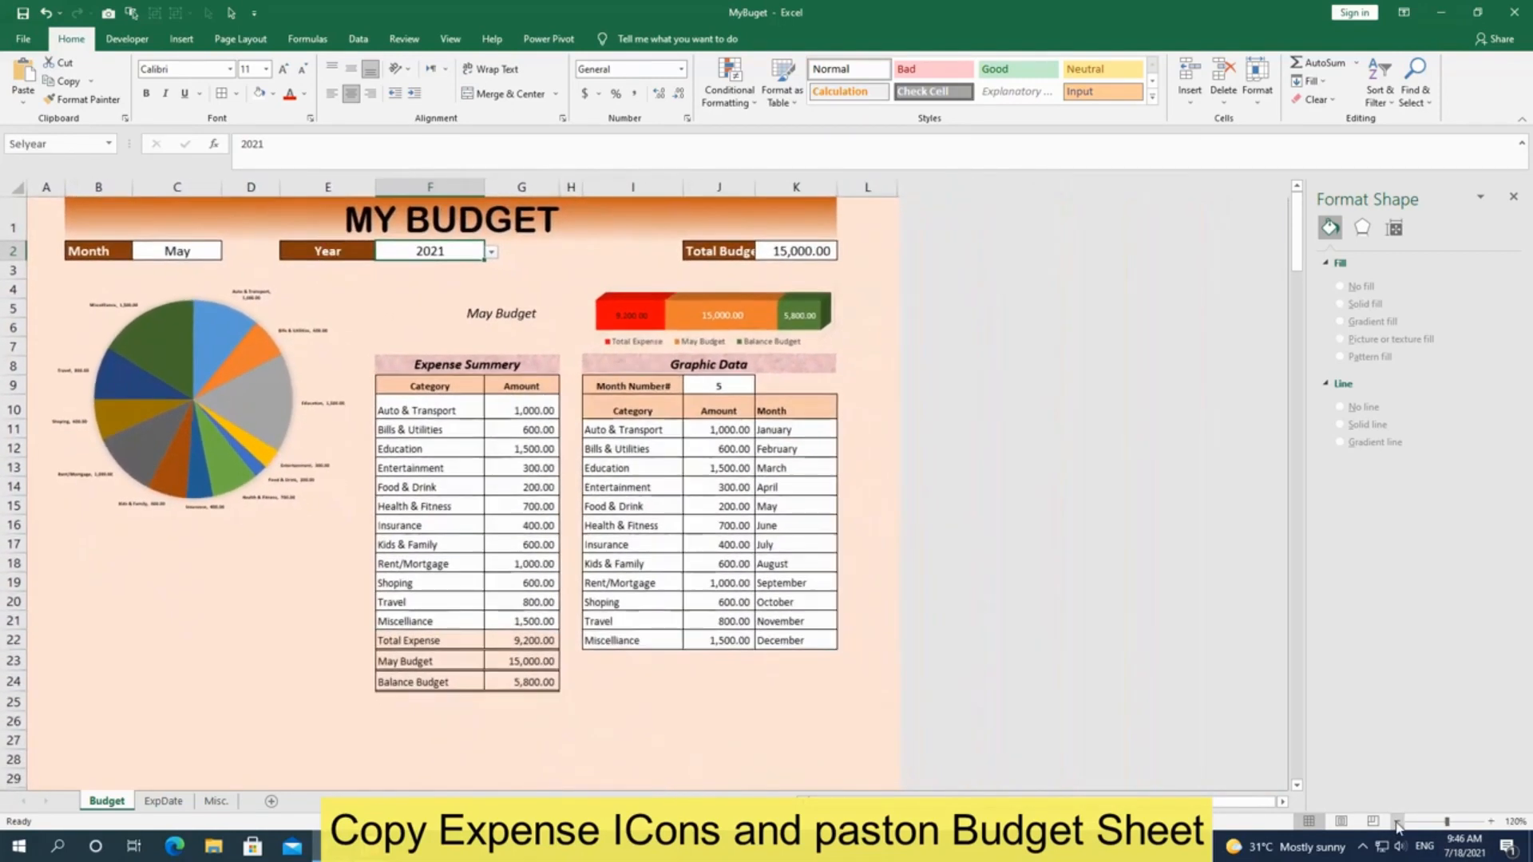
drag(80, 544, 309, 713)
click(66, 501)
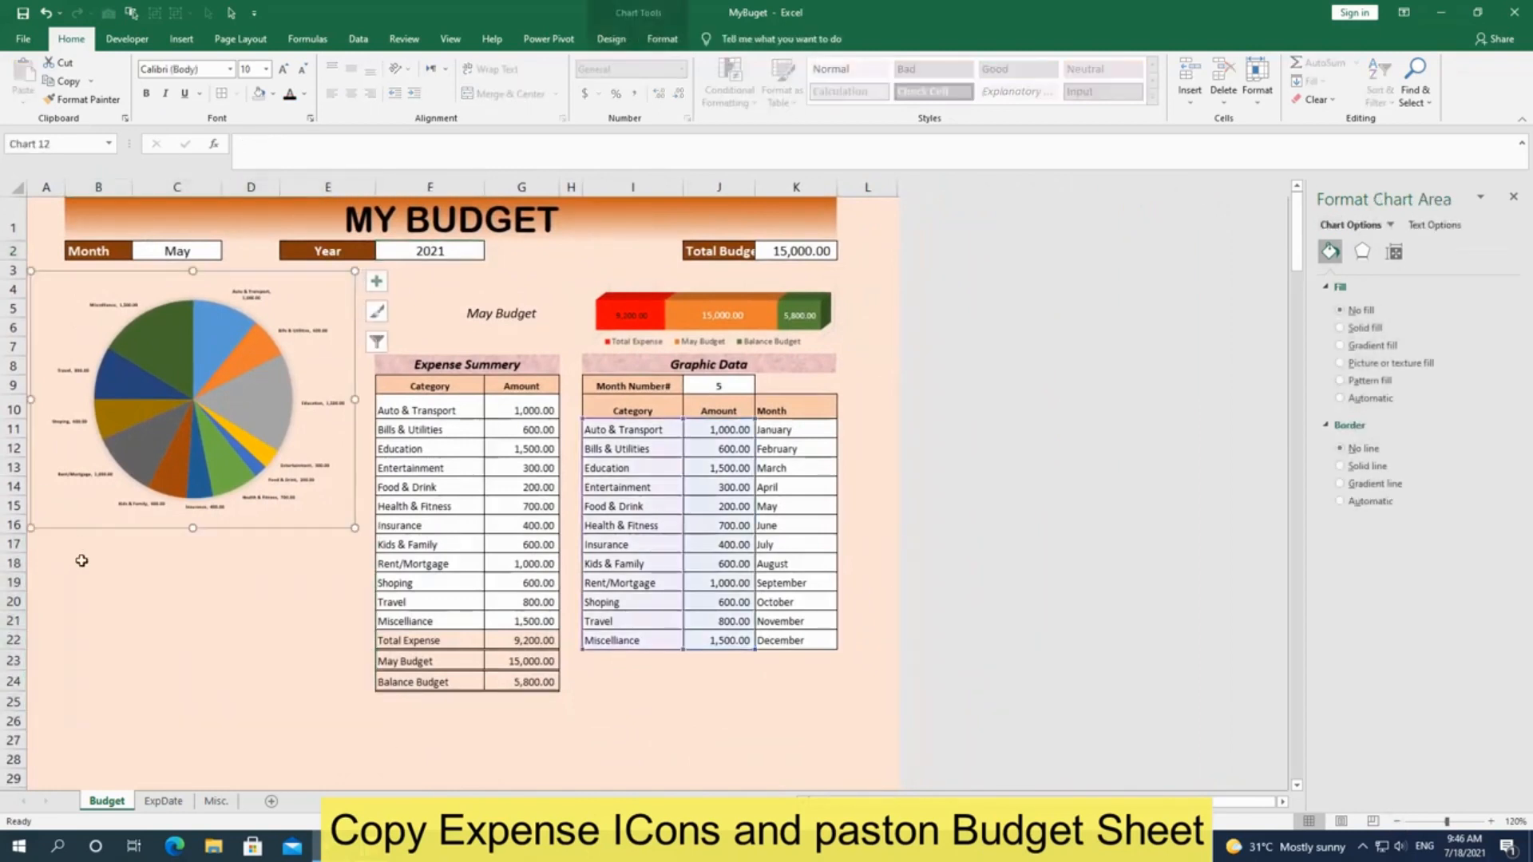
click(80, 560)
Step: Select all twelve expense icons below the lists on the Misc. sheet with Select Objects and cut them
click(225, 800)
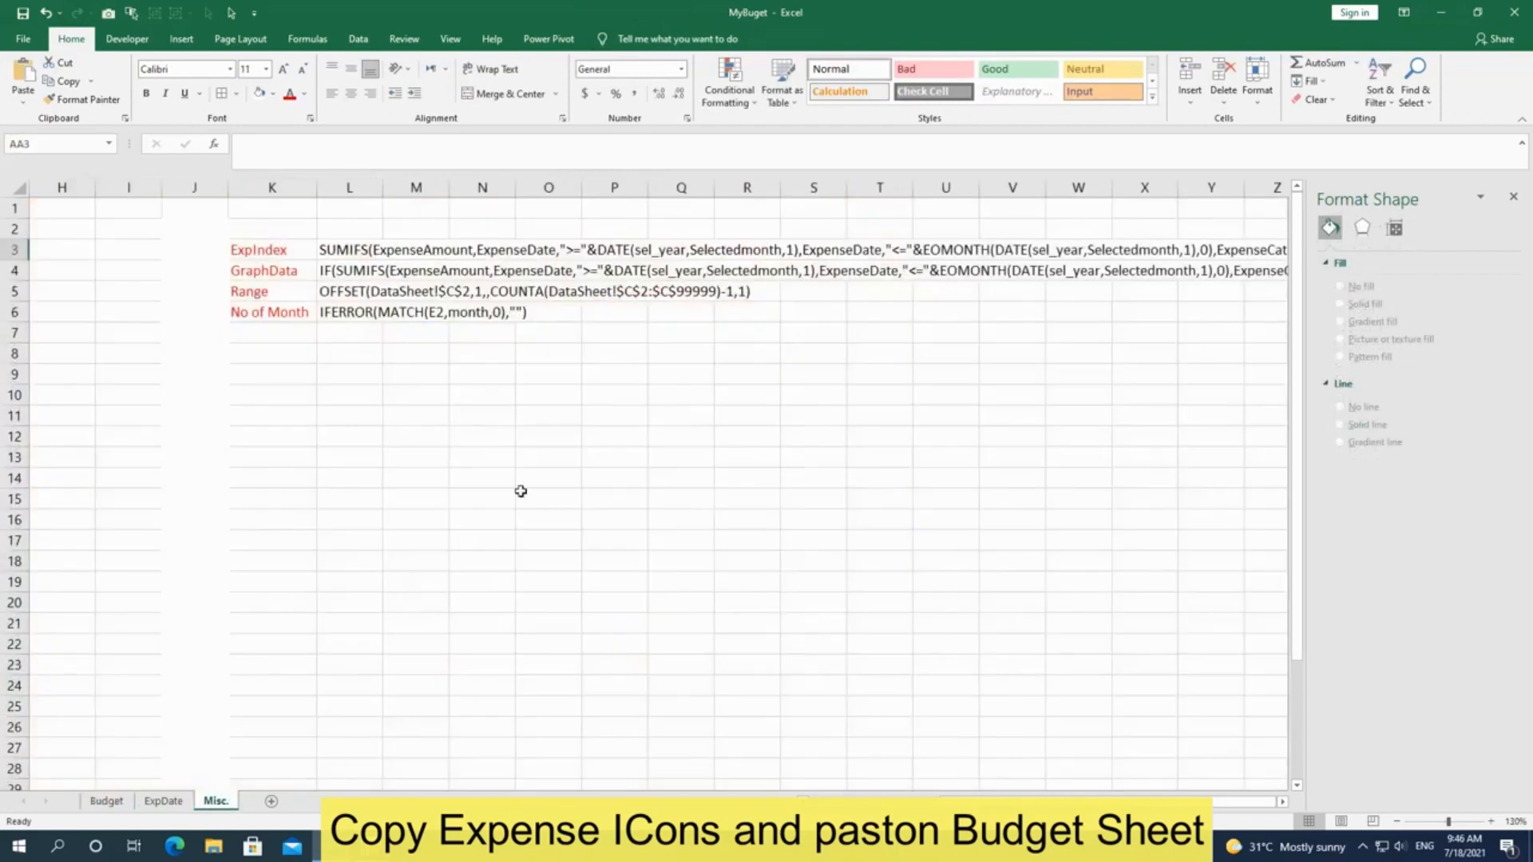
scroll(160, 621, left, 5)
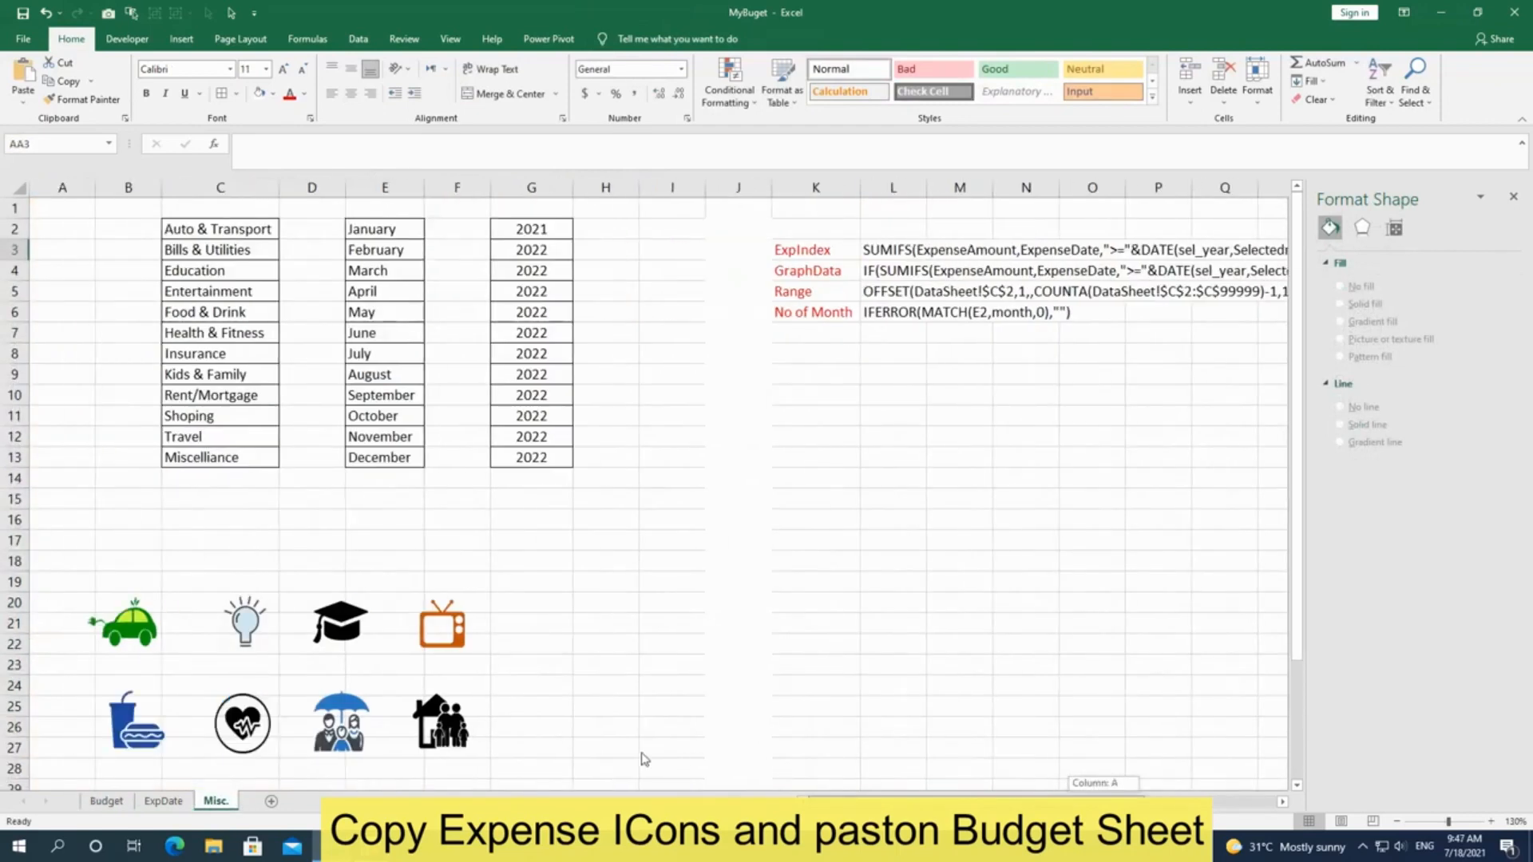
scroll(161, 621, down, 3)
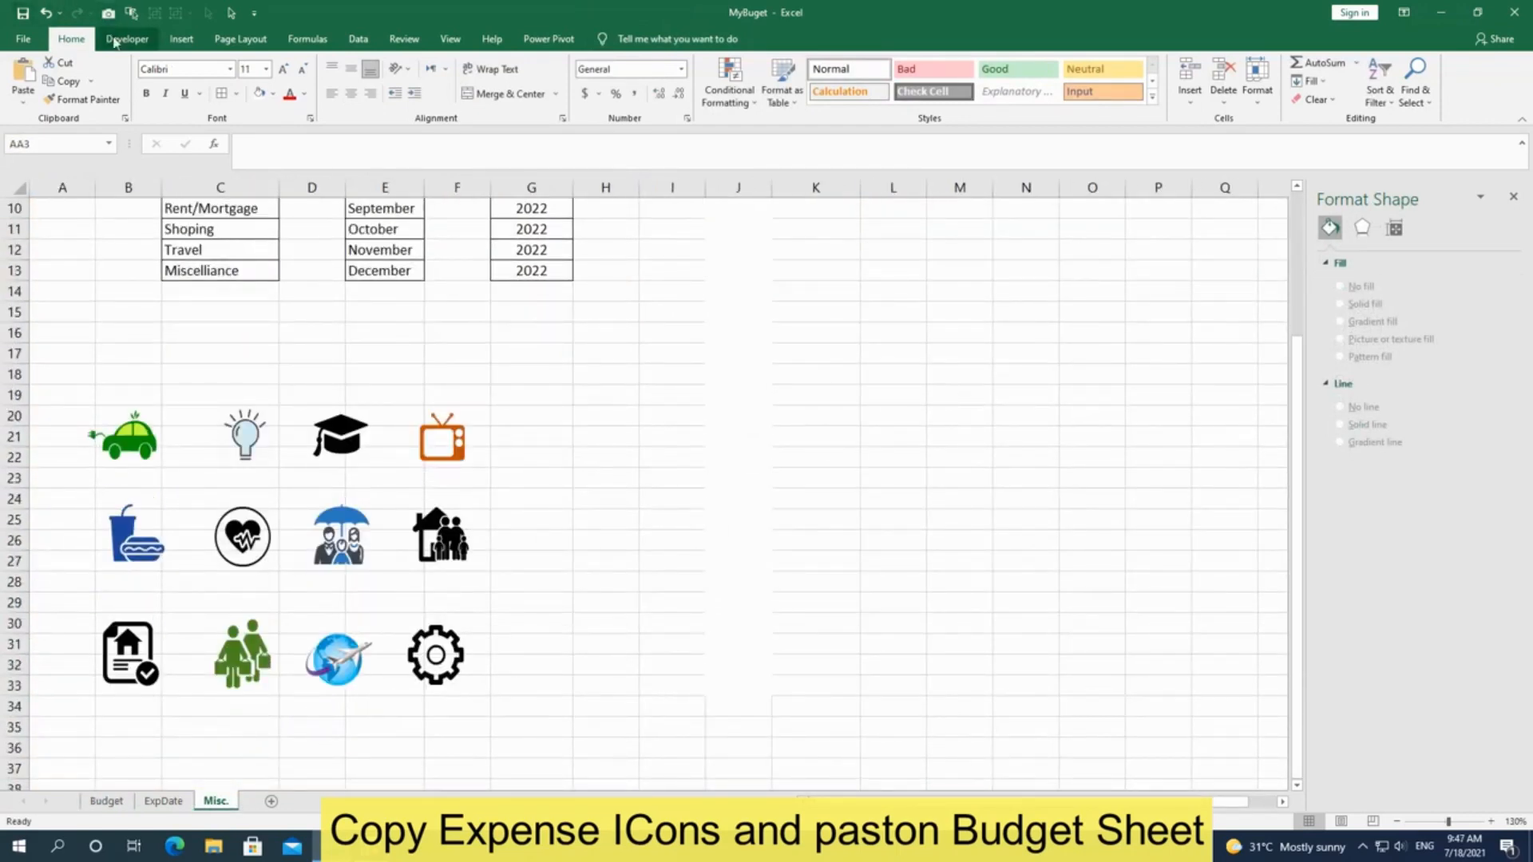
click(232, 14)
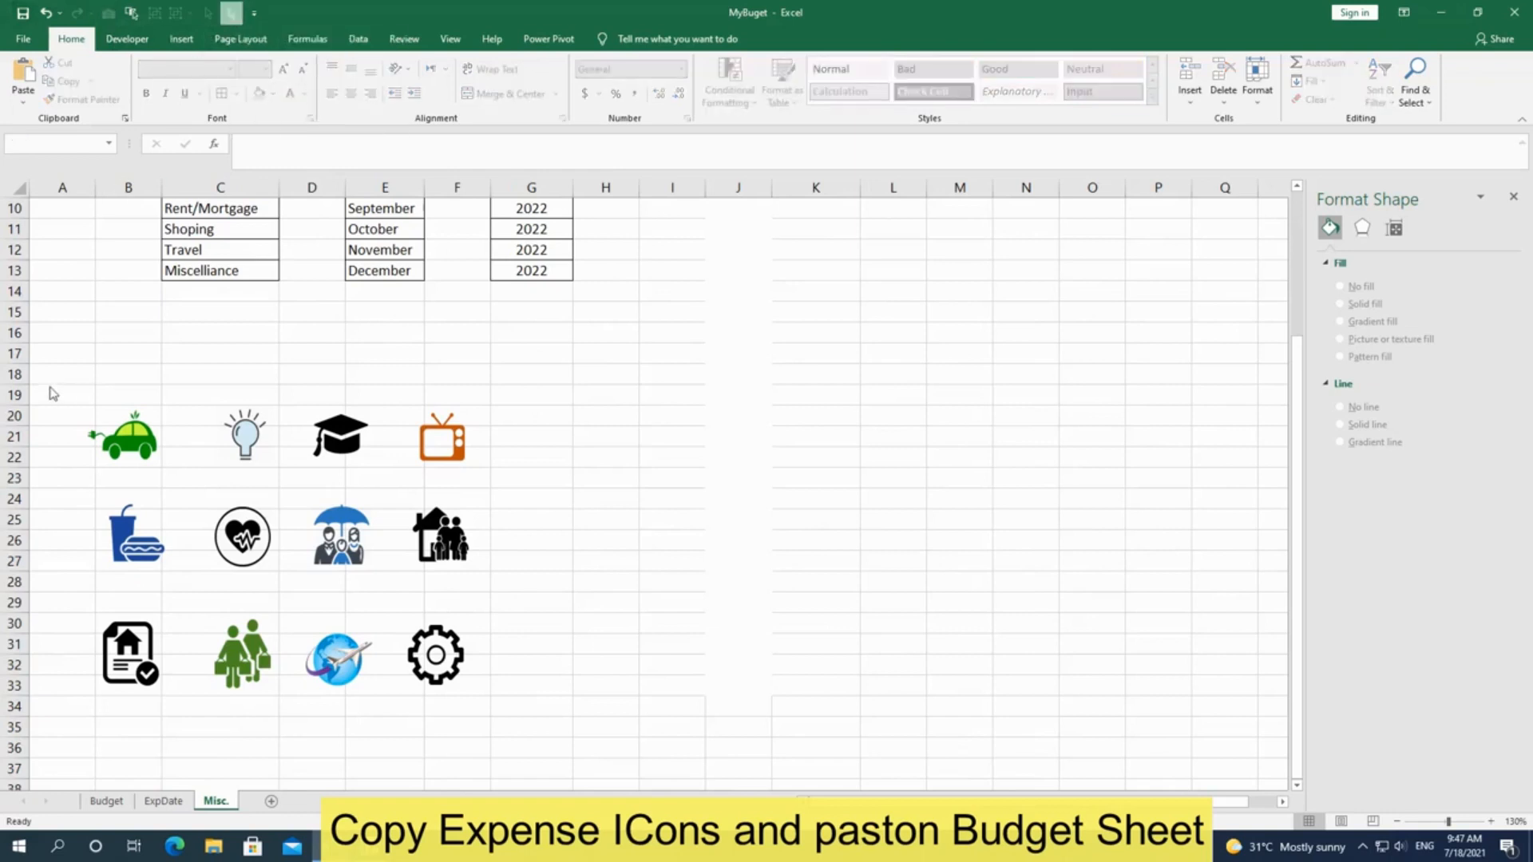
drag(58, 396, 587, 699)
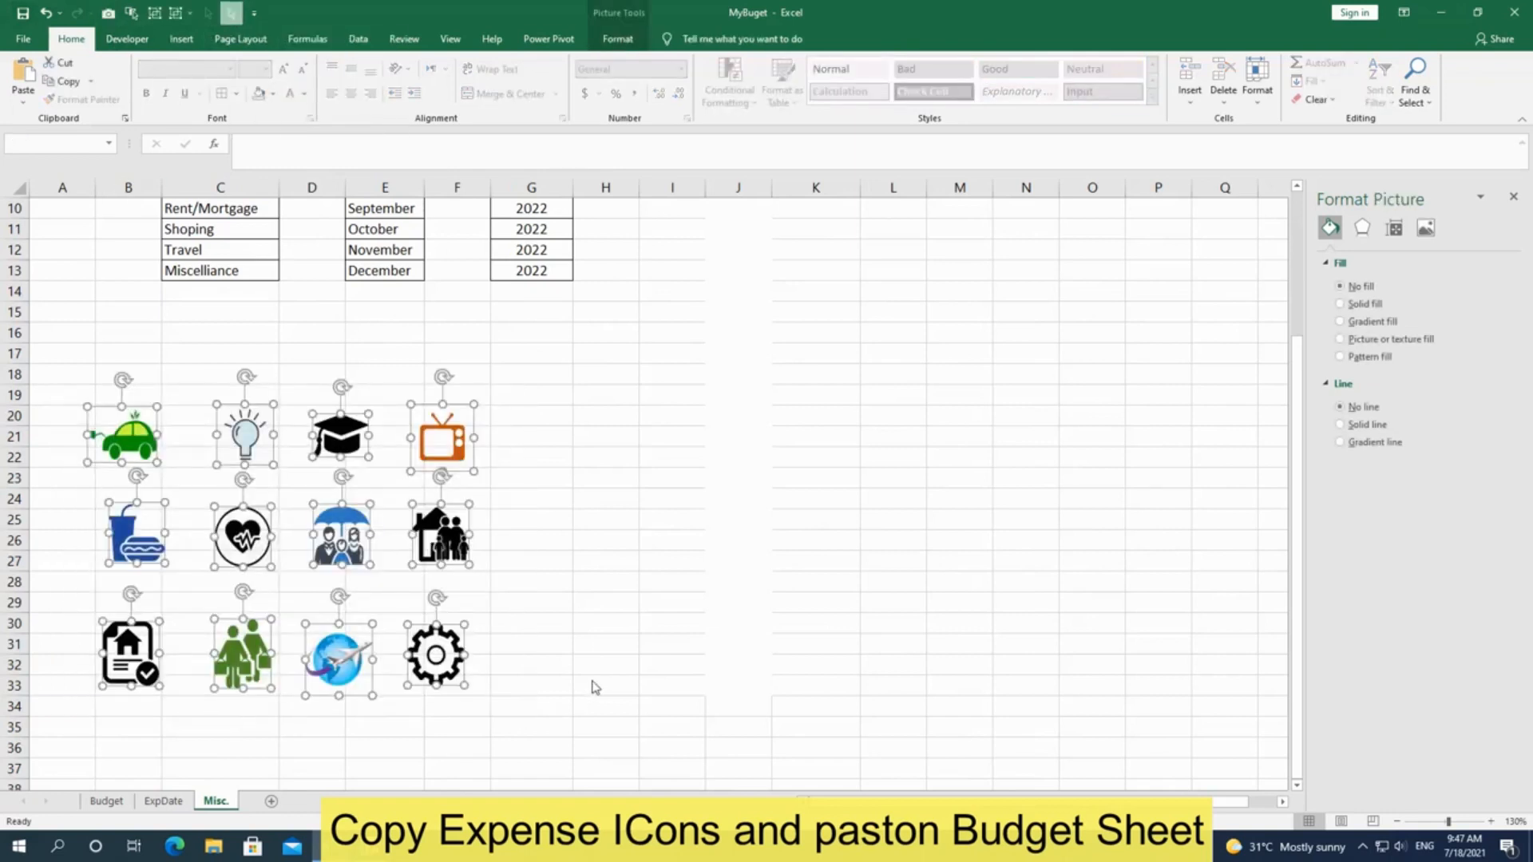
key(ctrl+x)
Step: Paste the expense icons onto the Budget sheet below the pie chart and shrink them all together
click(106, 800)
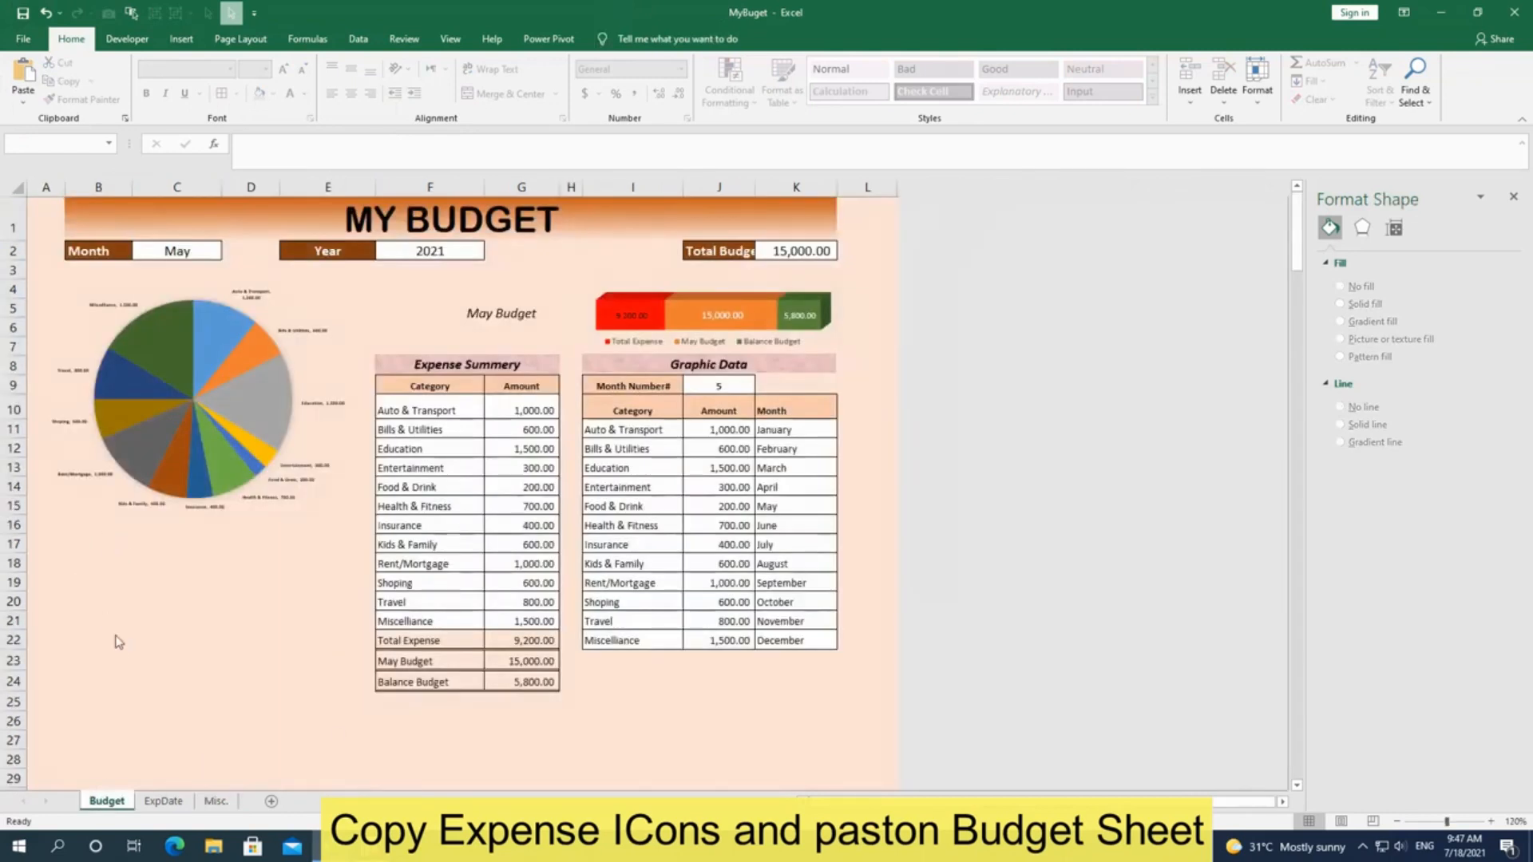
key(ctrl+v)
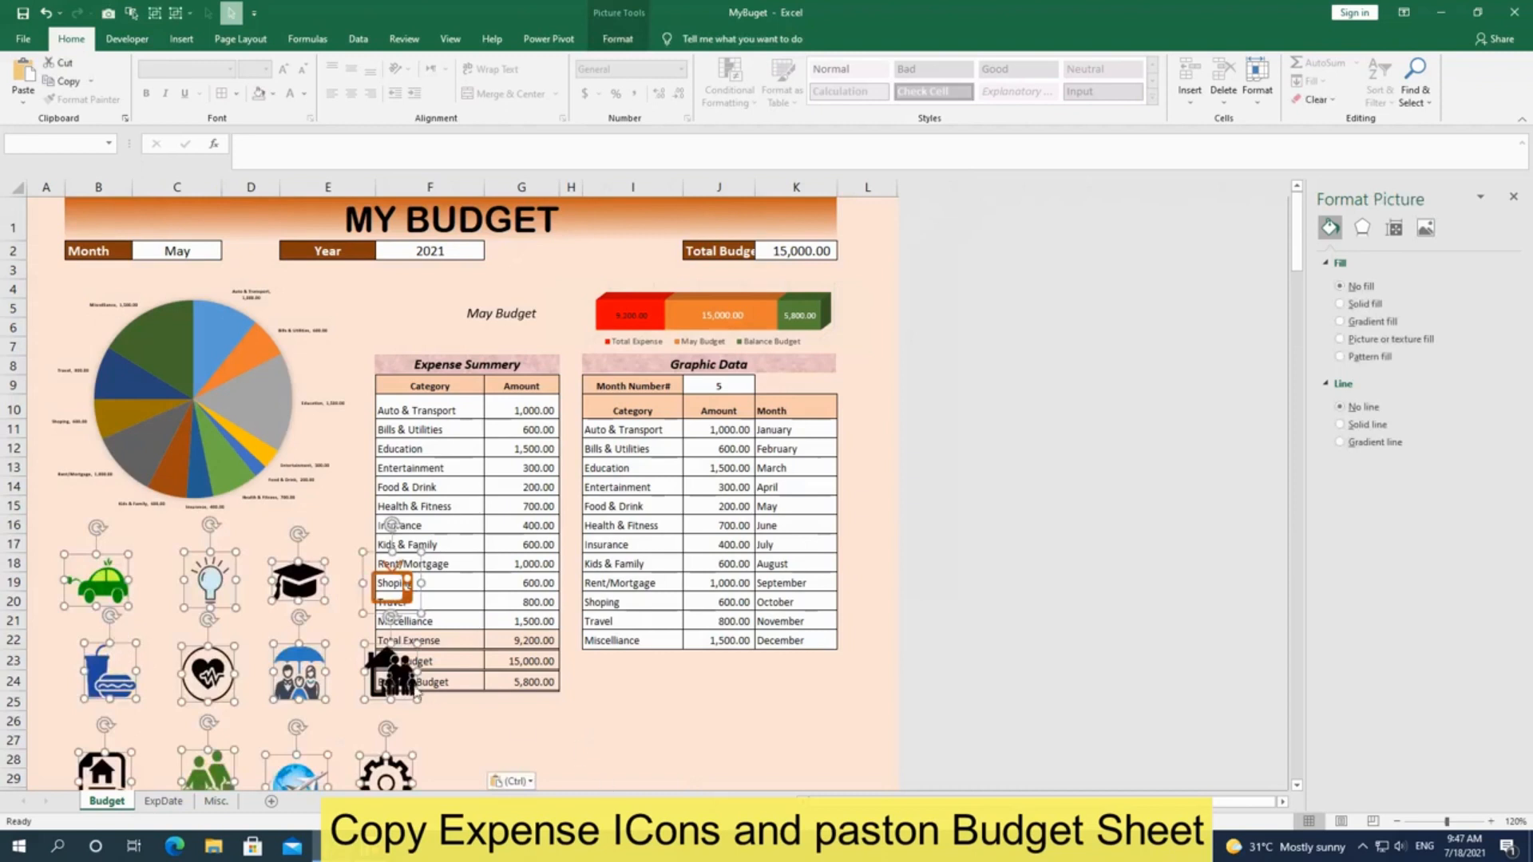
scroll(411, 718, down, 1)
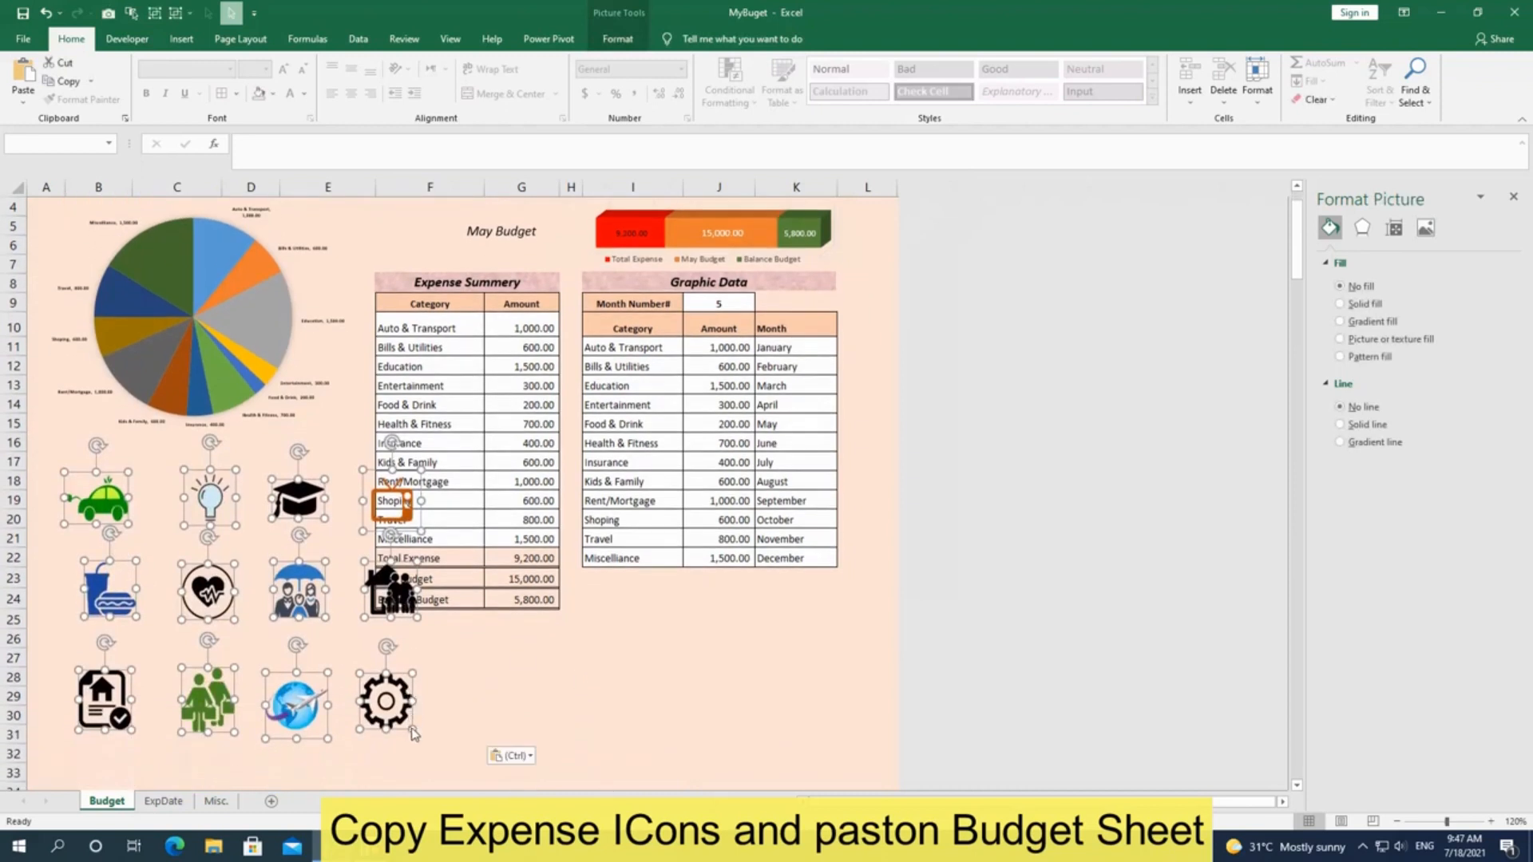
click(617, 39)
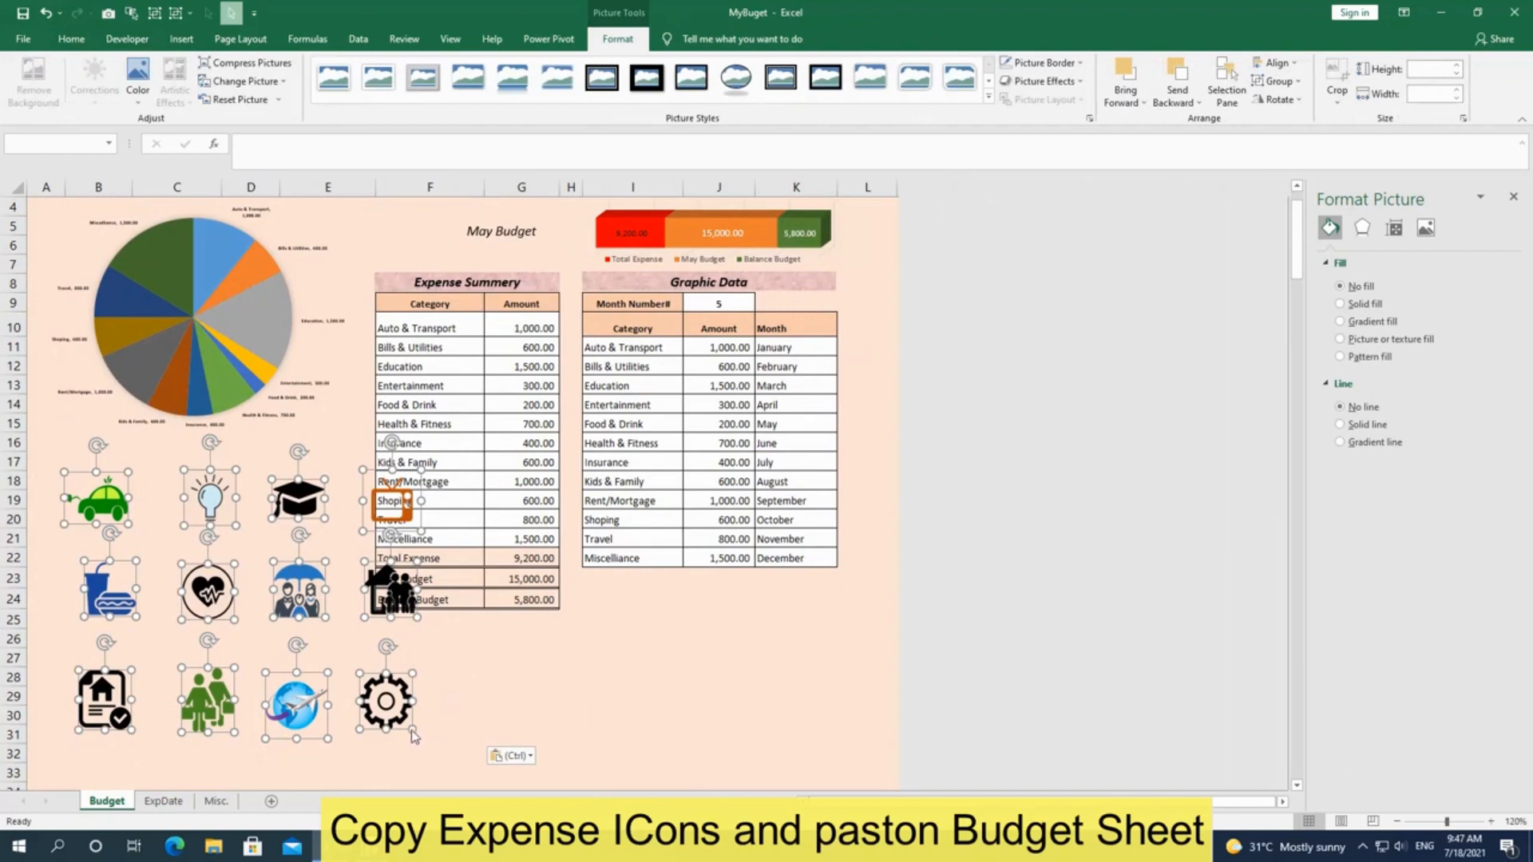
drag(412, 729, 381, 710)
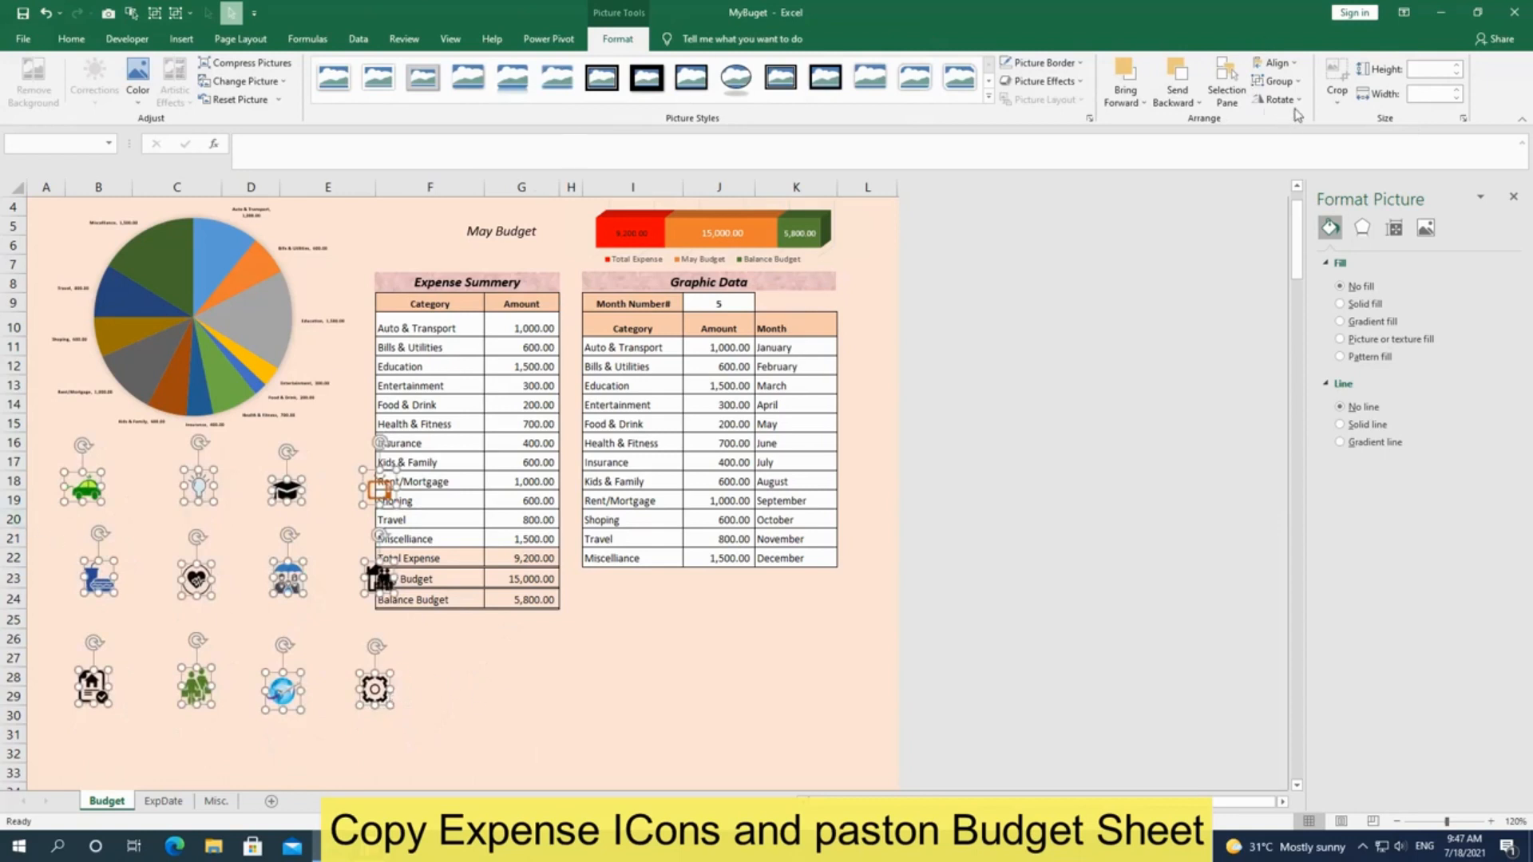
click(1276, 63)
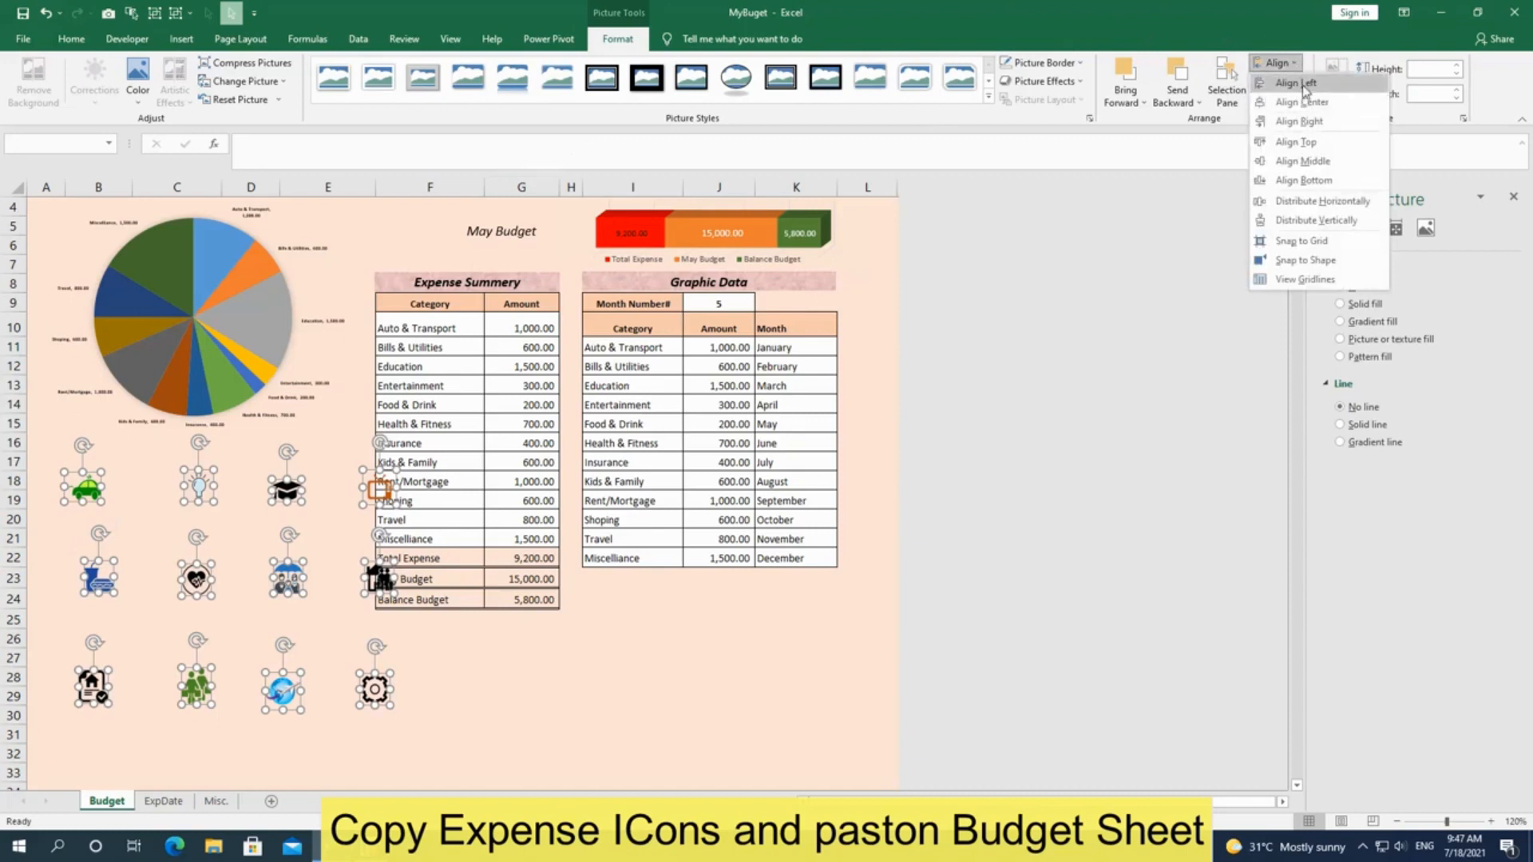
click(1301, 83)
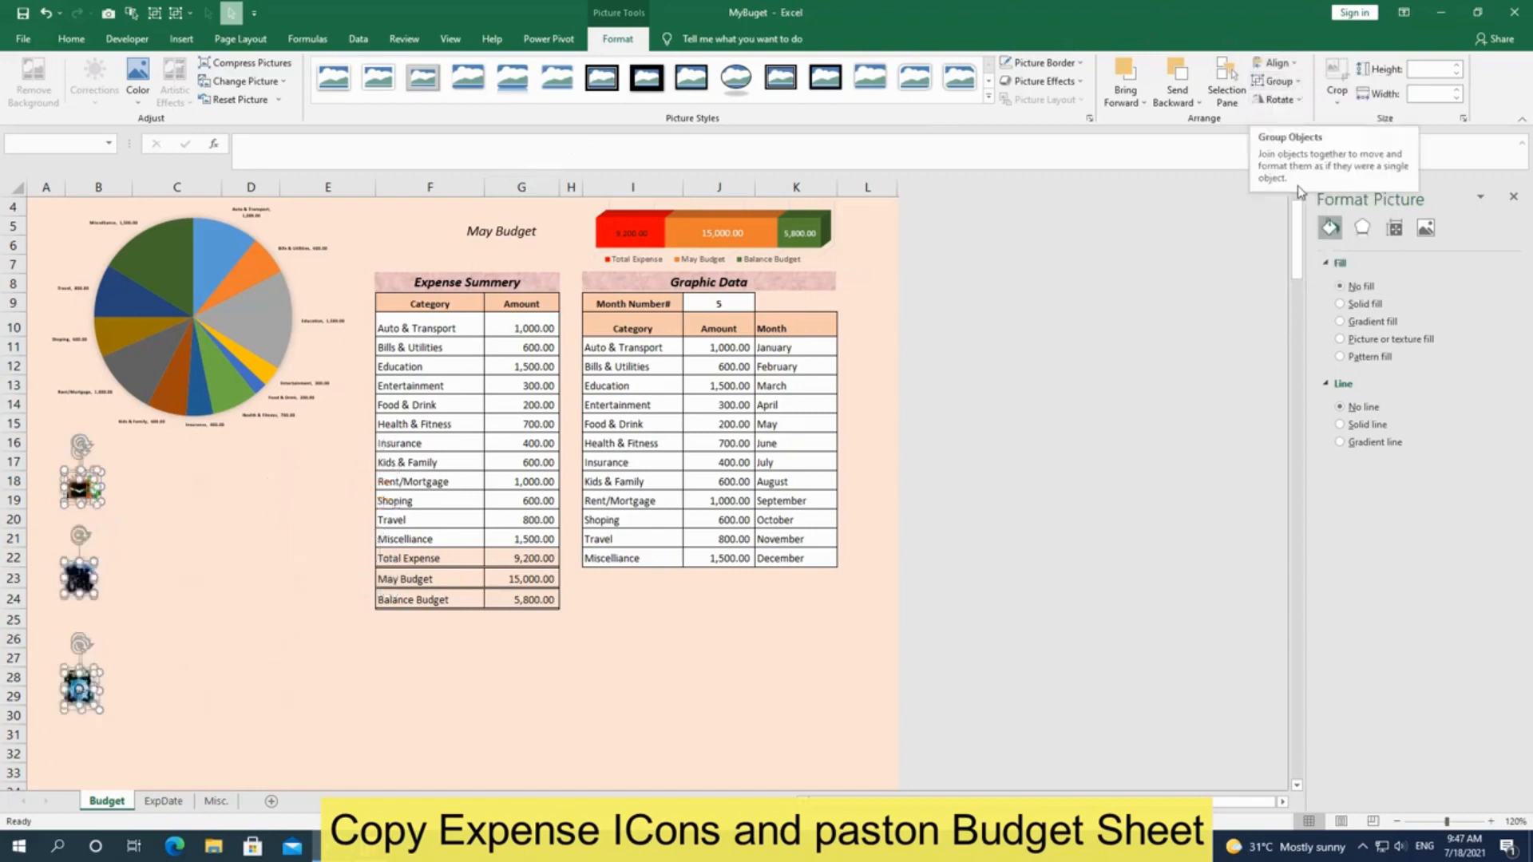
key(ctrl+z)
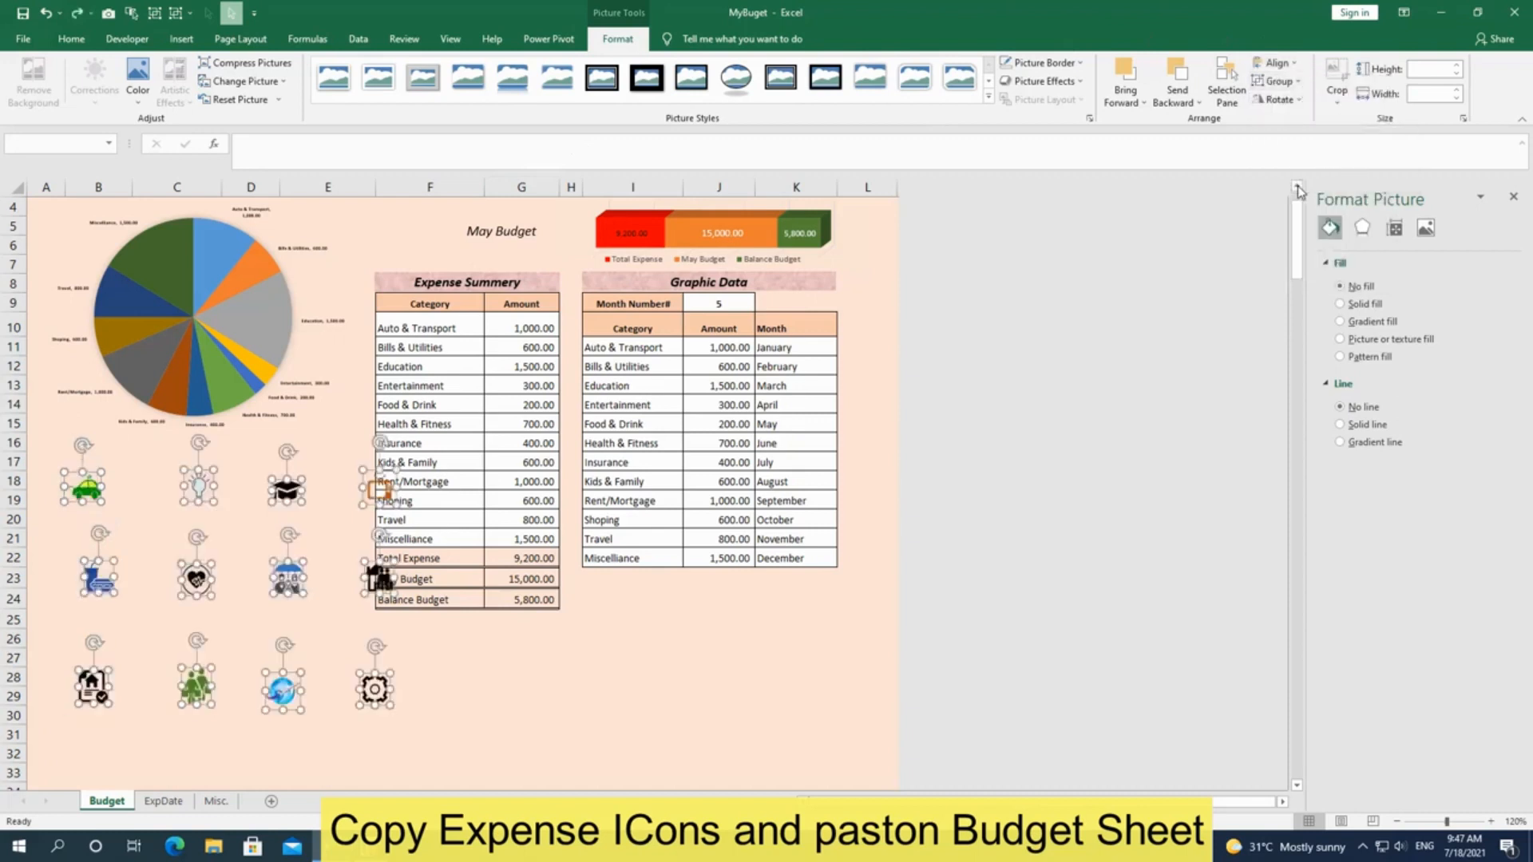
click(523, 673)
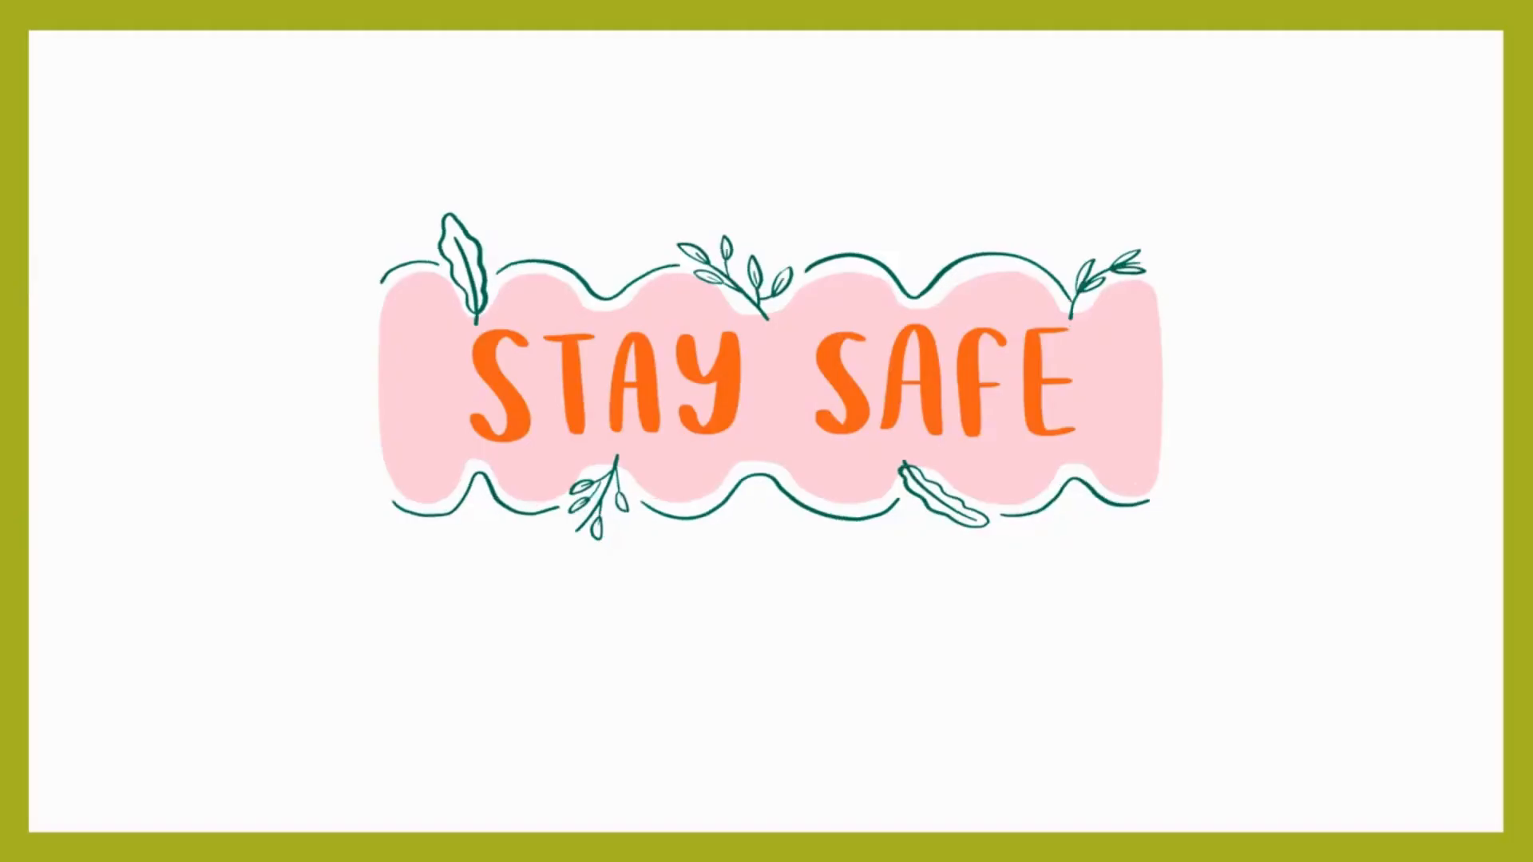